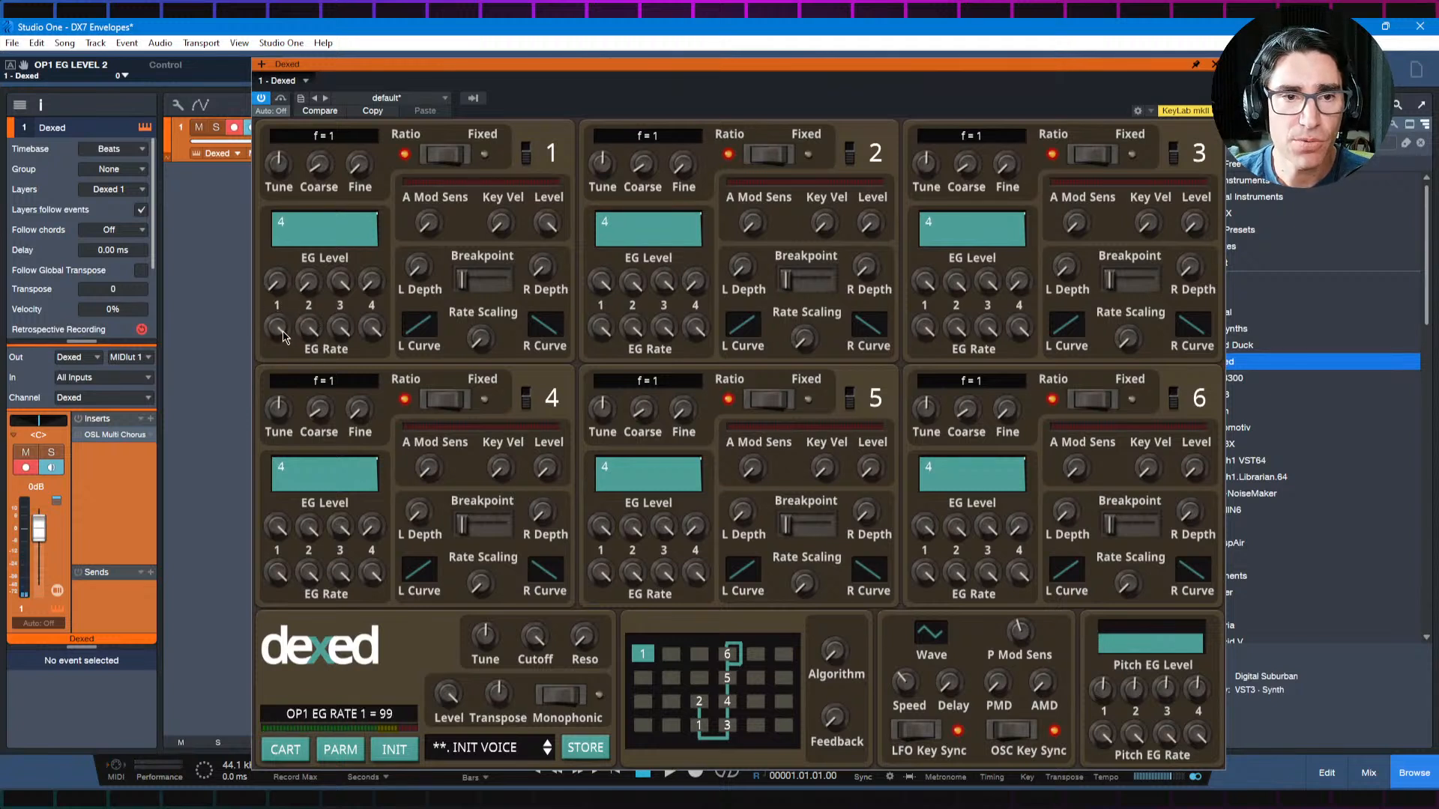
Step: Slow down operator 1's EG Rate 2, trying values of 20 and 25 before settling on 30
drag(313, 332, 317, 480)
drag(305, 328, 316, 443)
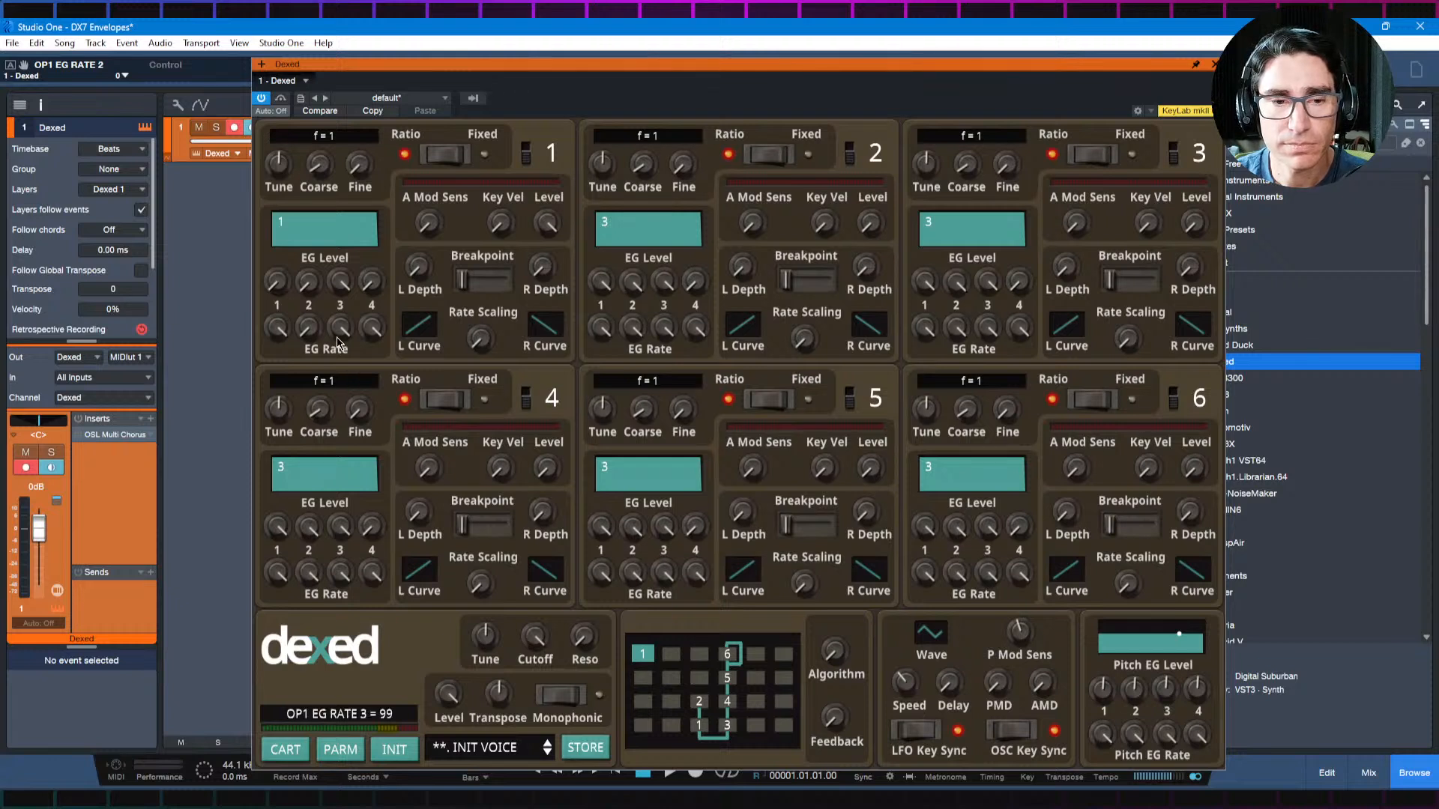
drag(308, 330, 299, 274)
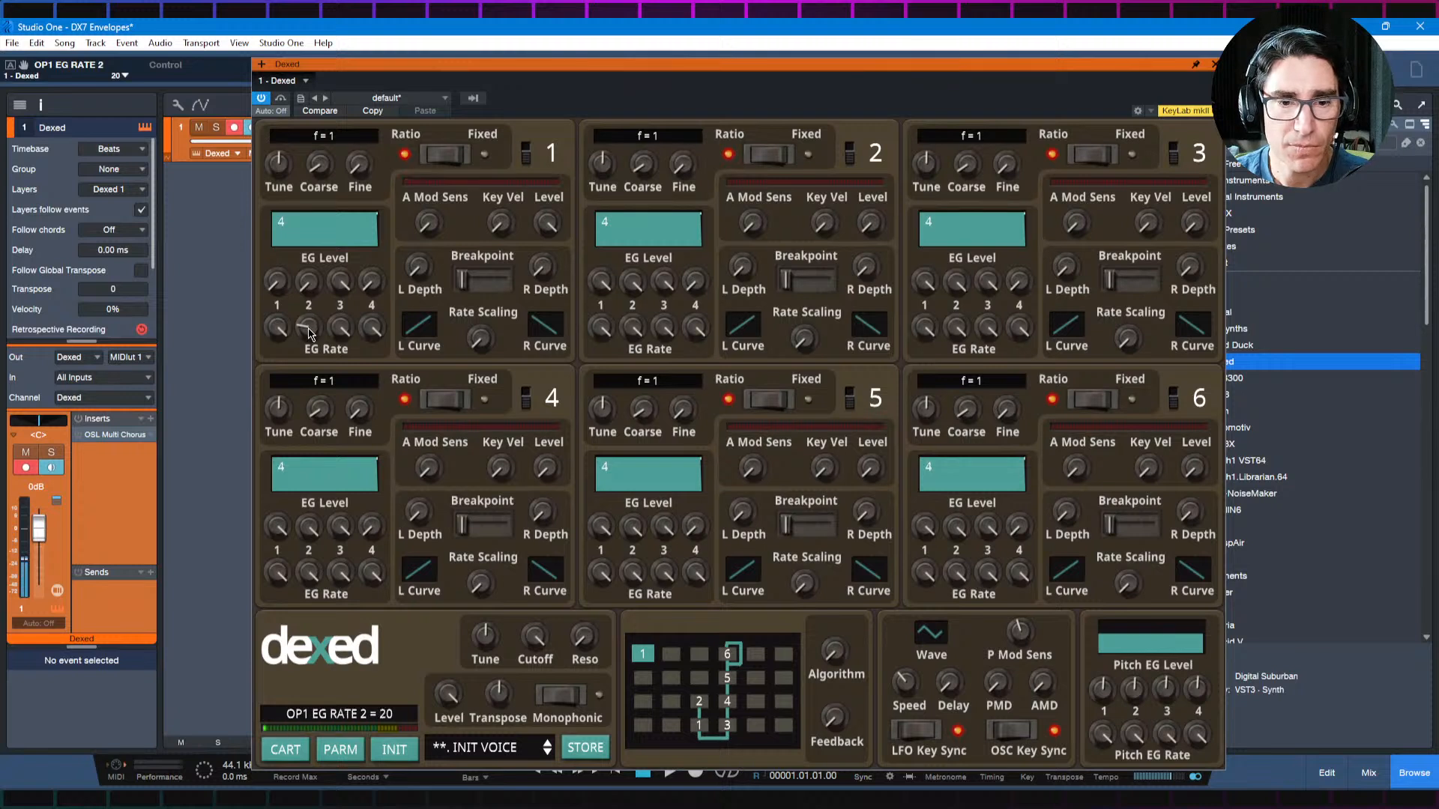
drag(306, 328, 305, 315)
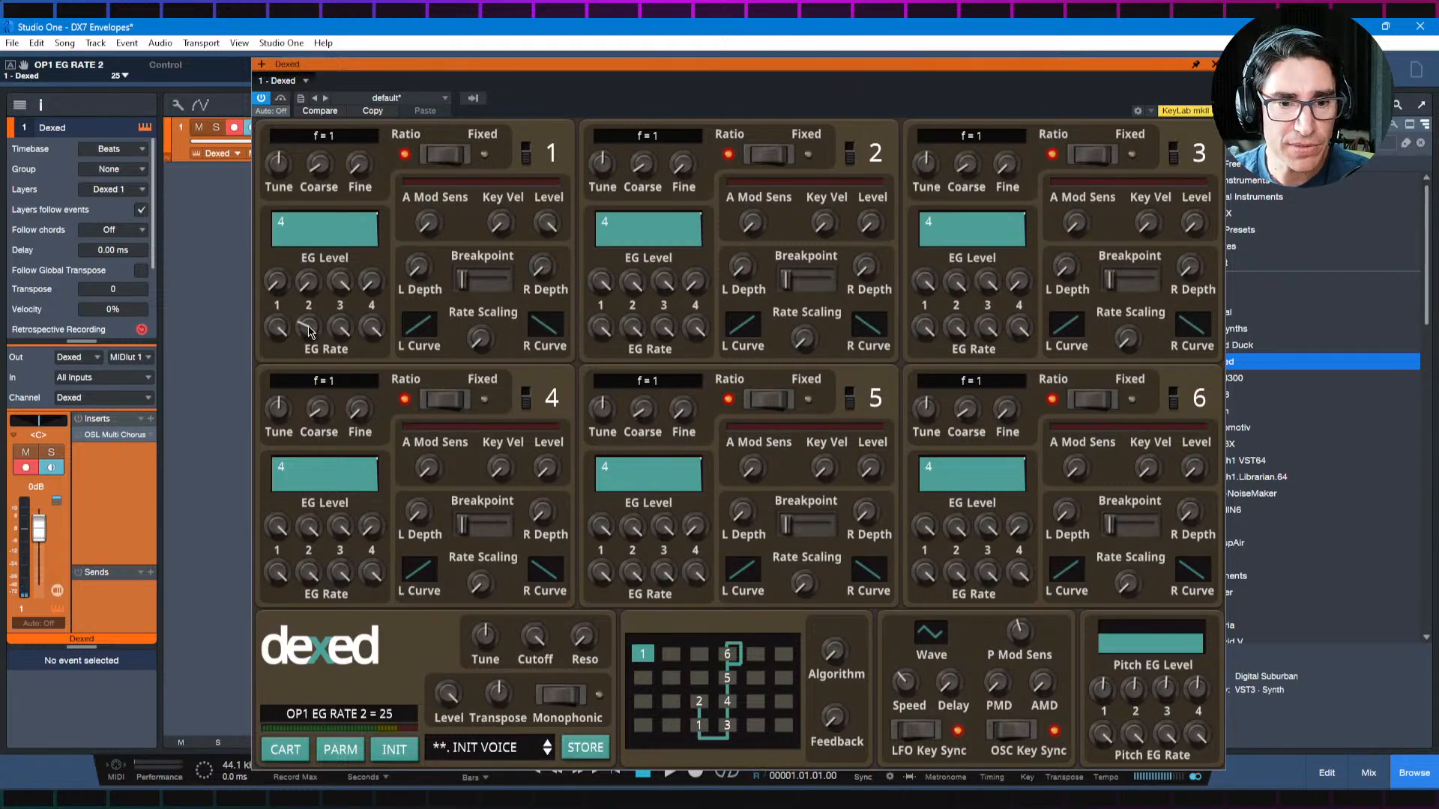
drag(309, 332, 306, 345)
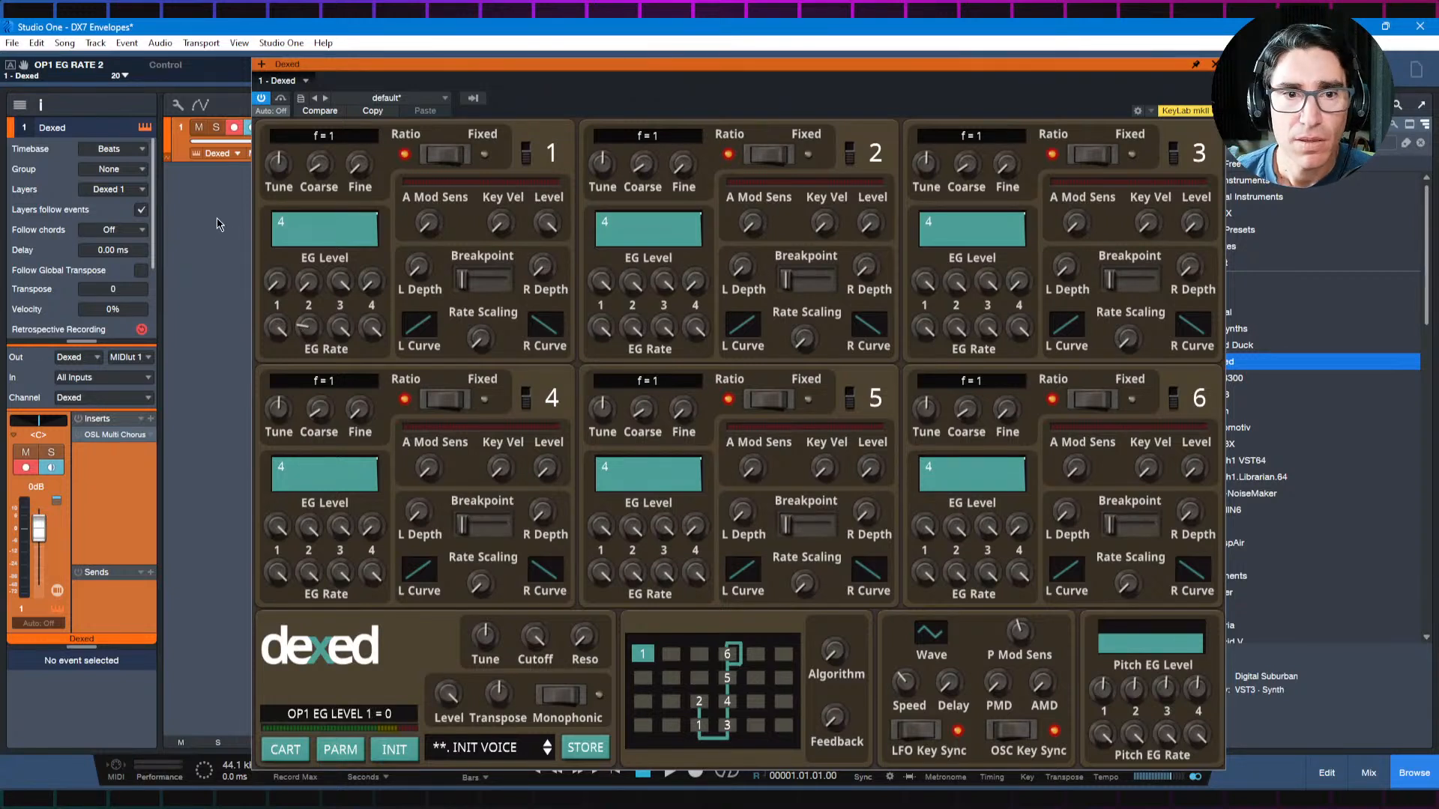
drag(308, 333, 307, 307)
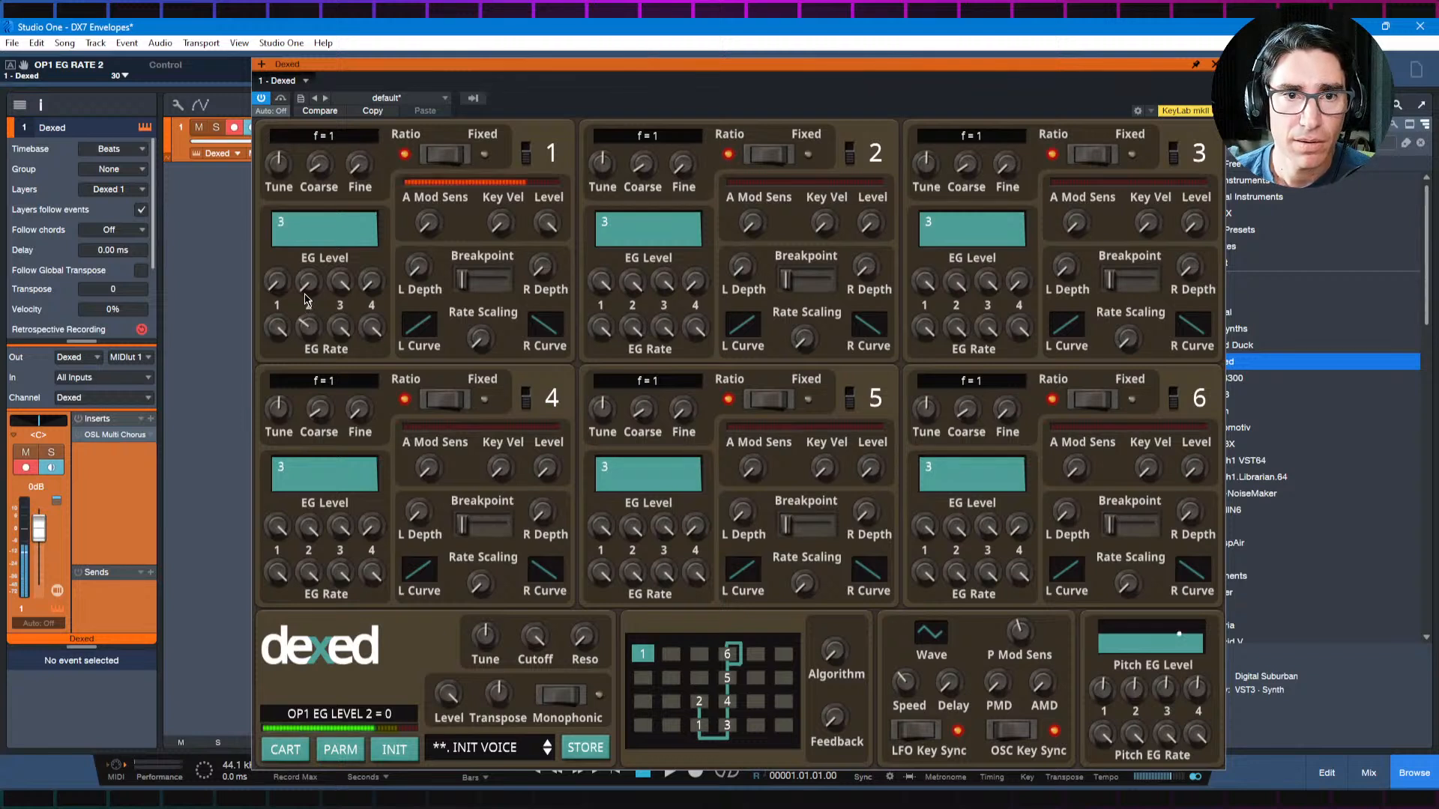
Step: With operator 1 switched off during the adjustment, set operator 3's output level to 99 and coarse frequency to 2
click(524, 152)
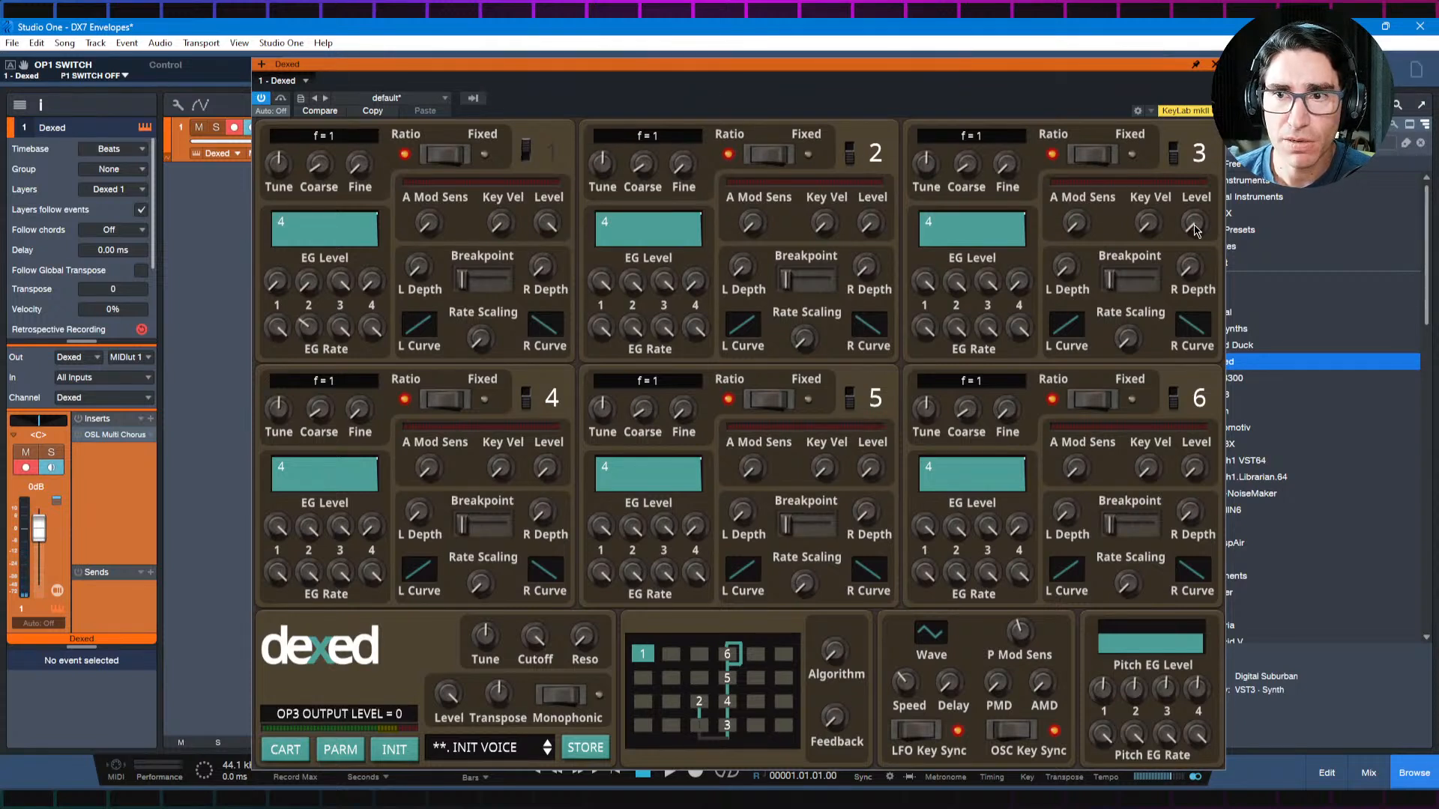
drag(1194, 223, 1205, 40)
drag(1196, 221, 1207, 124)
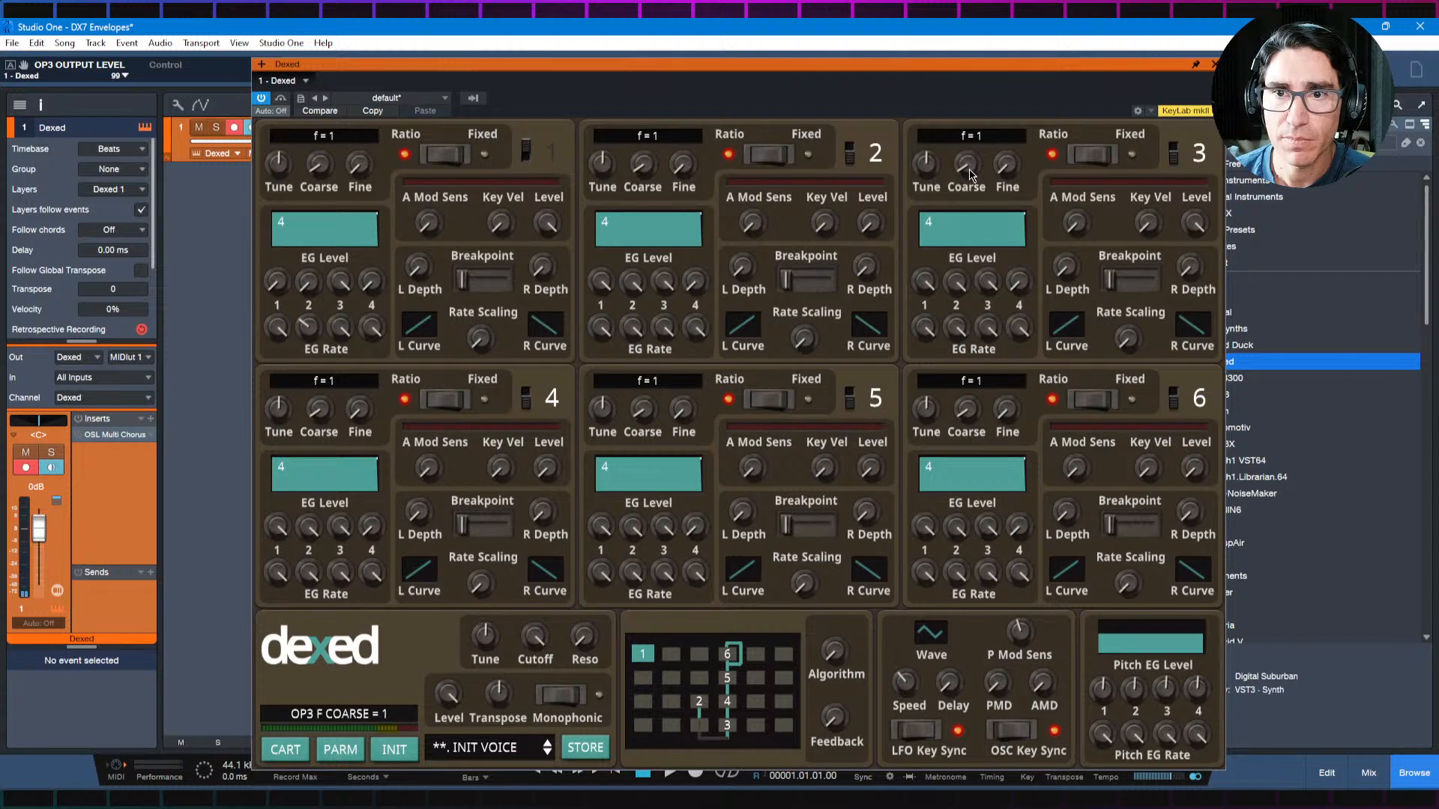
drag(968, 177, 970, 171)
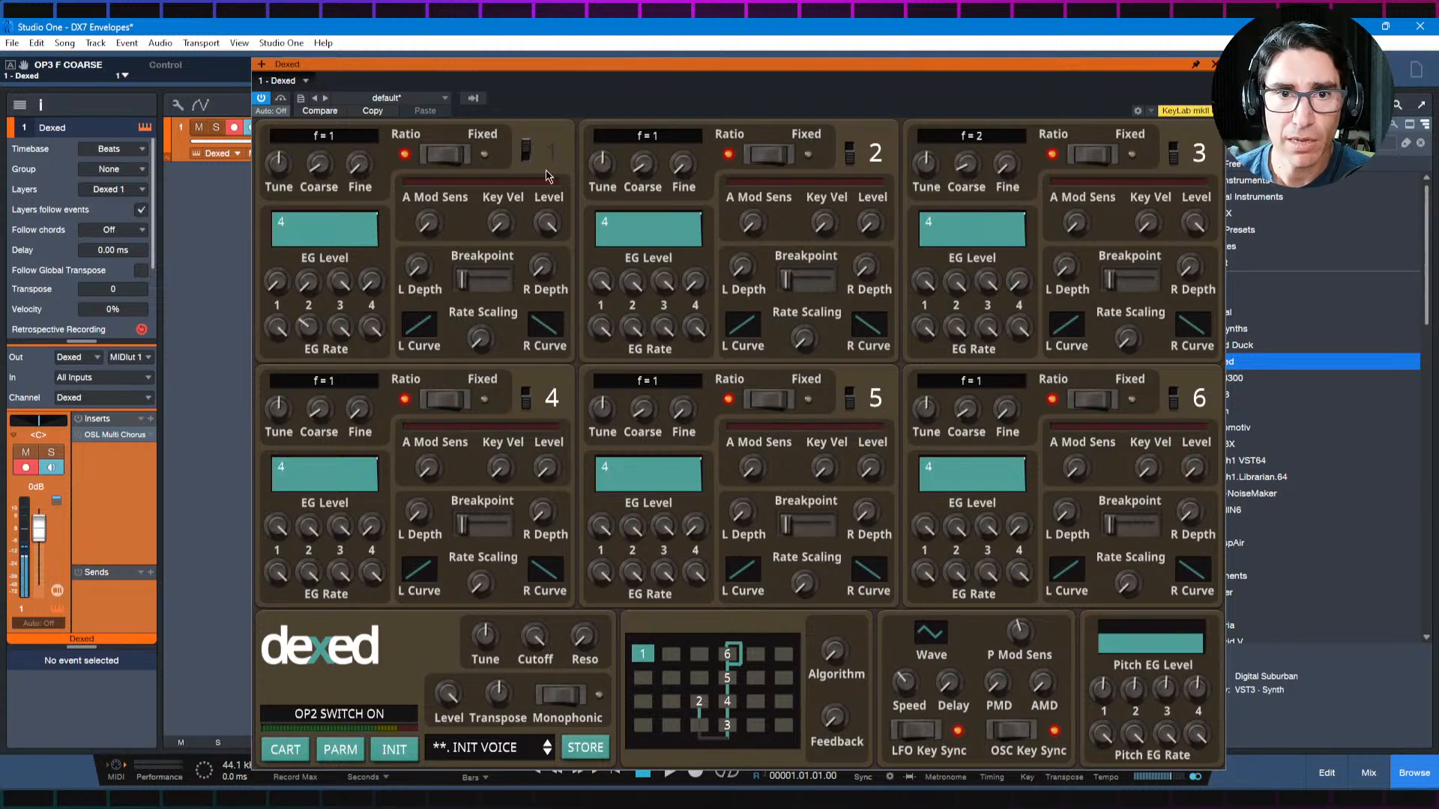
click(527, 154)
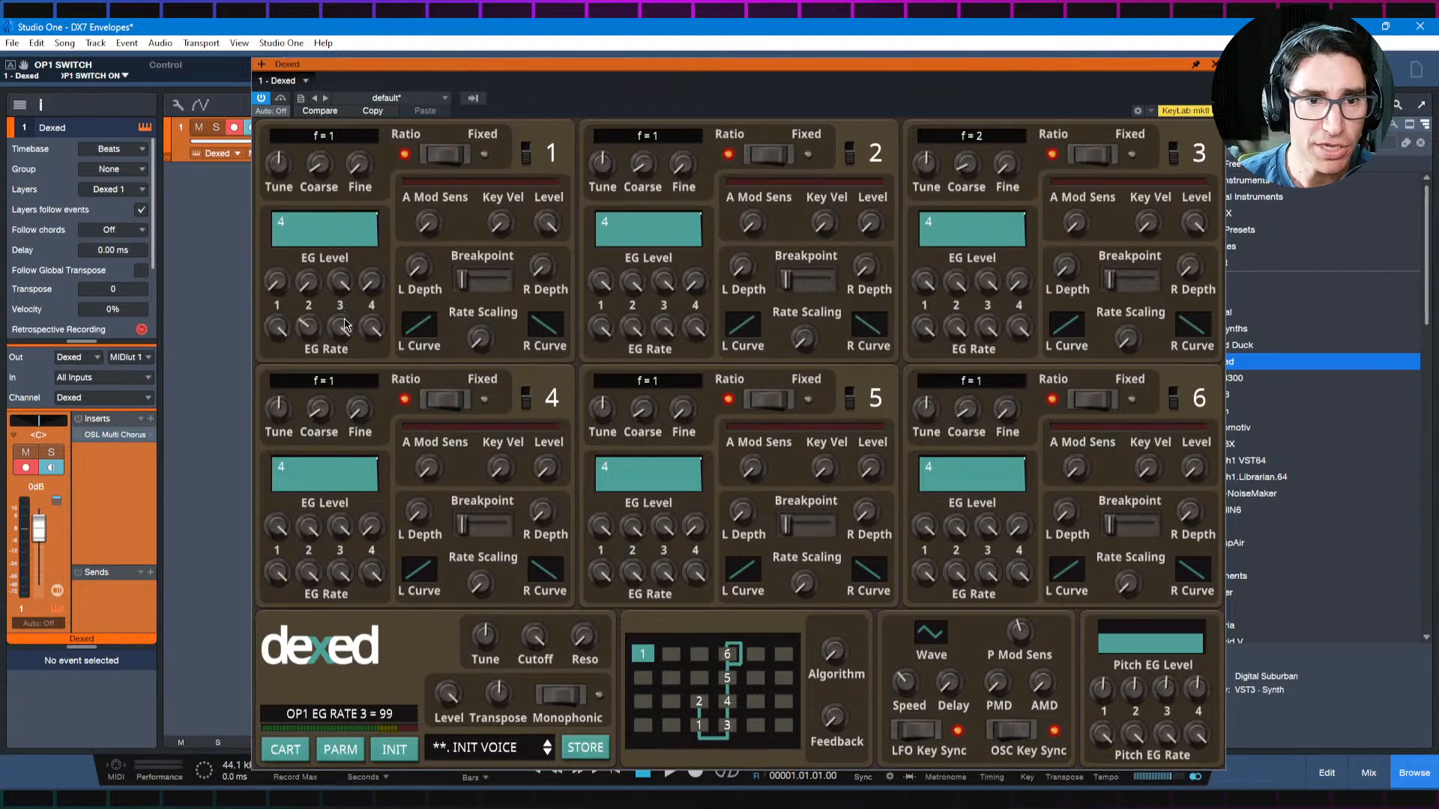
Step: Set operator 1's EG Rate 3 to 34 and EG Rate 4 to 46, and operator 3's EG Rate 4 to 77
drag(341, 335, 348, 471)
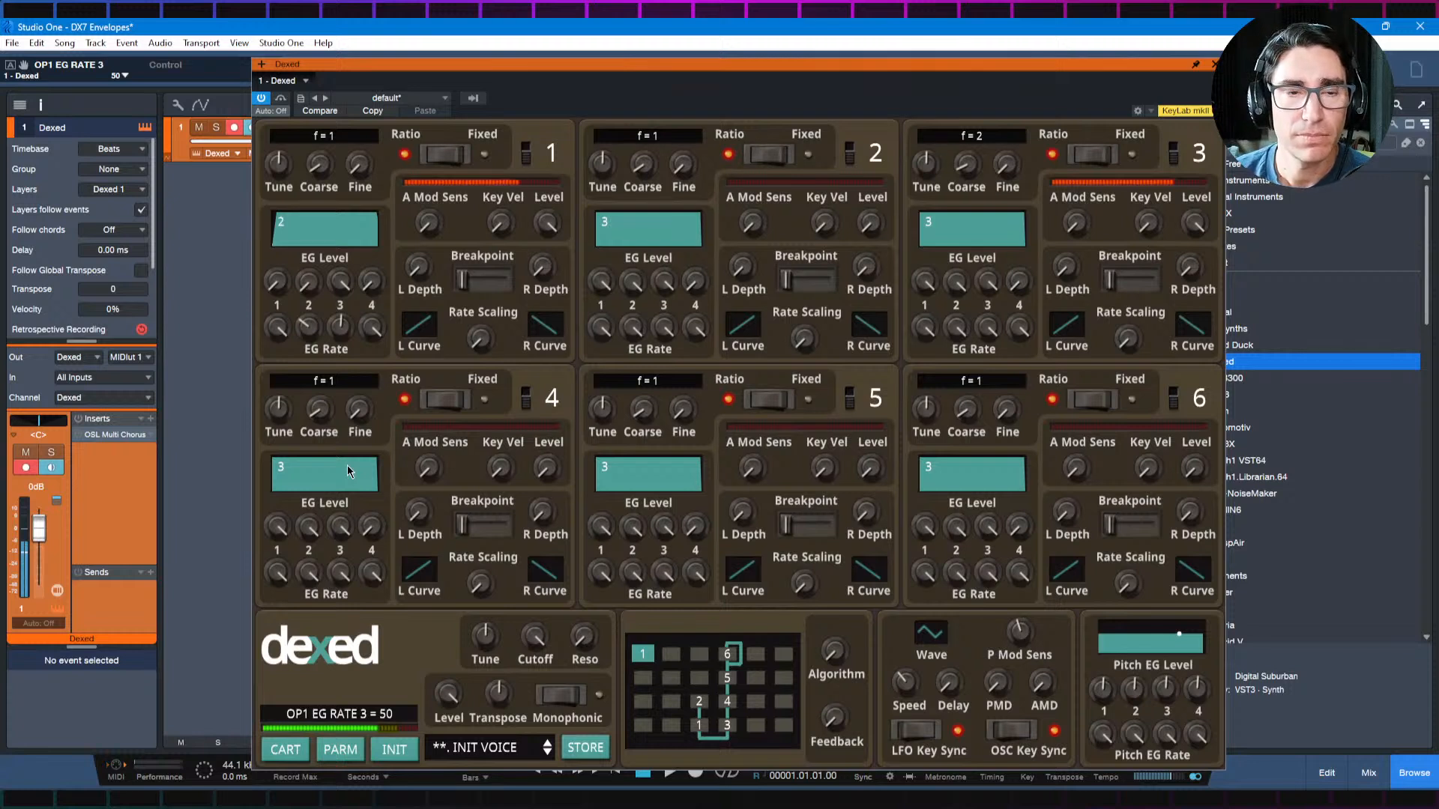
scroll(338, 350, down, 3)
drag(339, 350, 341, 377)
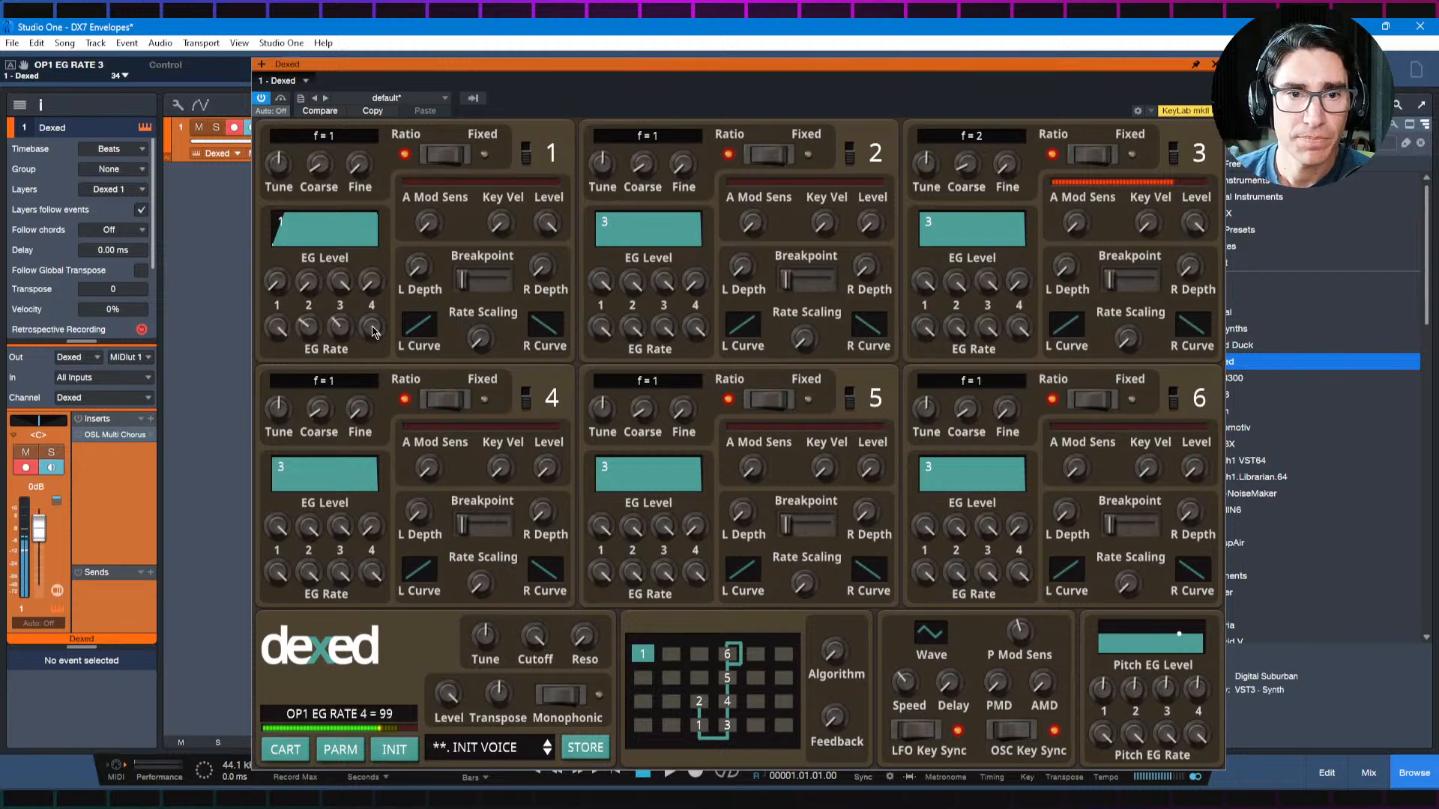
drag(374, 334, 369, 476)
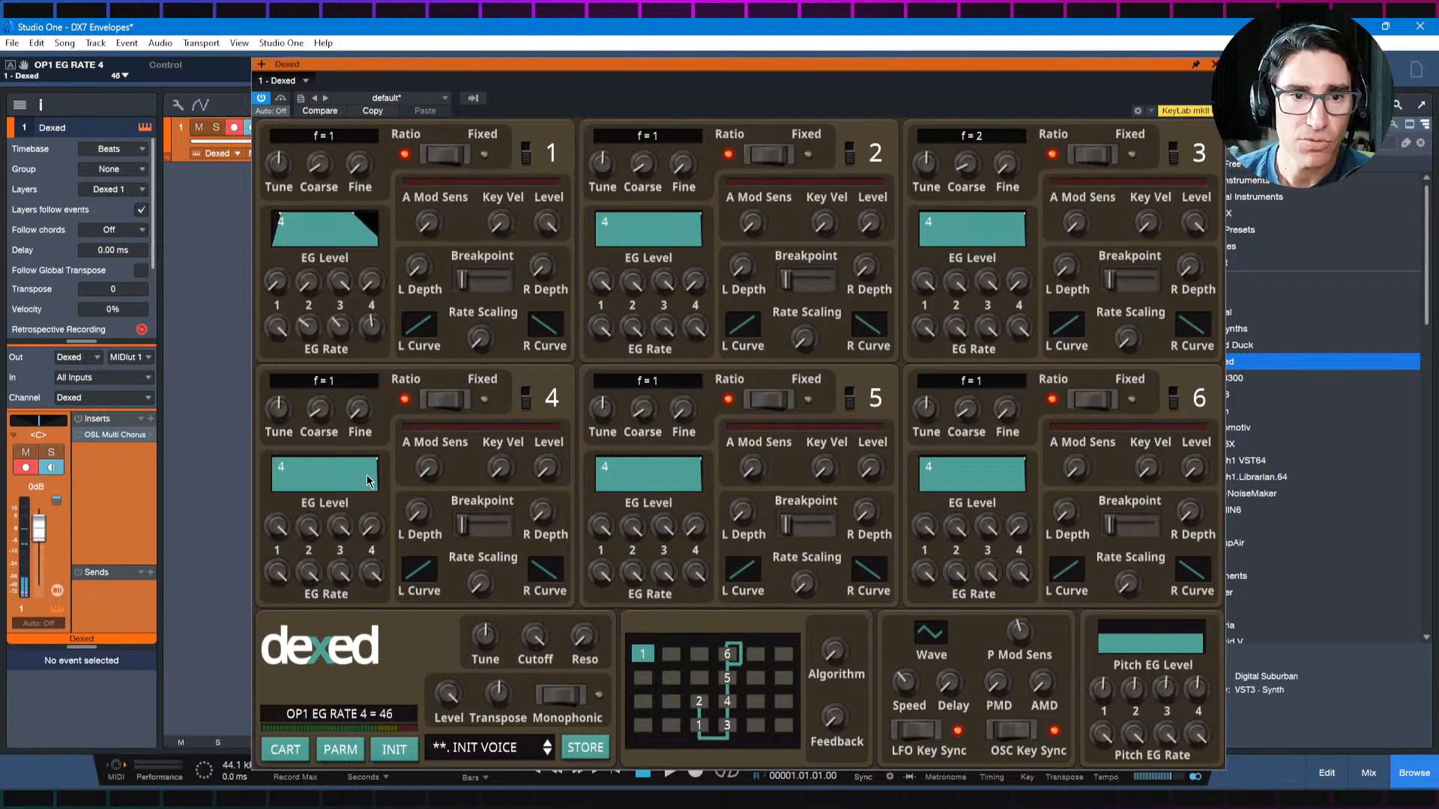
drag(1019, 330, 1019, 395)
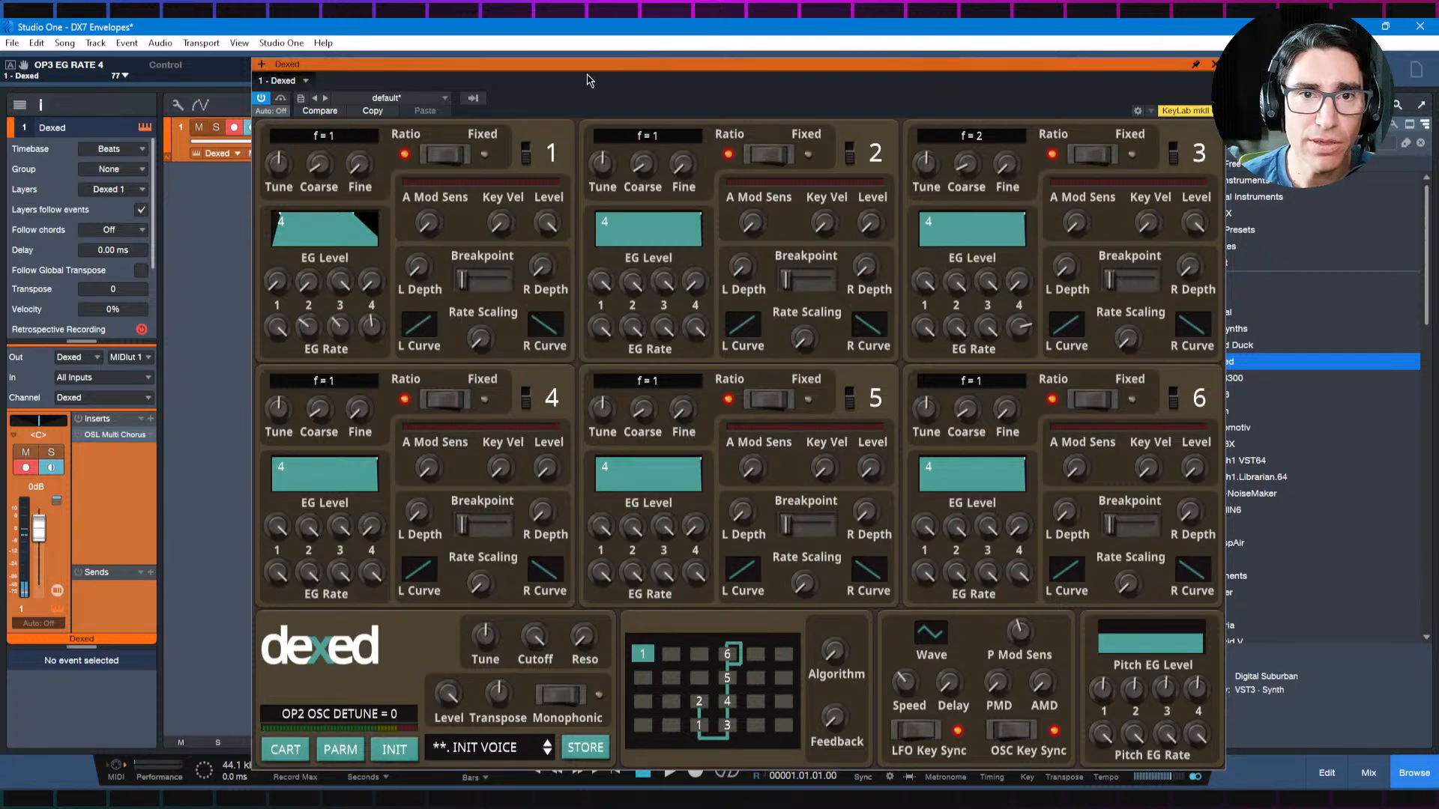
Step: Lower the synth's overall output level to 0.832 and reset the patch to the initial voice
drag(566, 78, 576, 78)
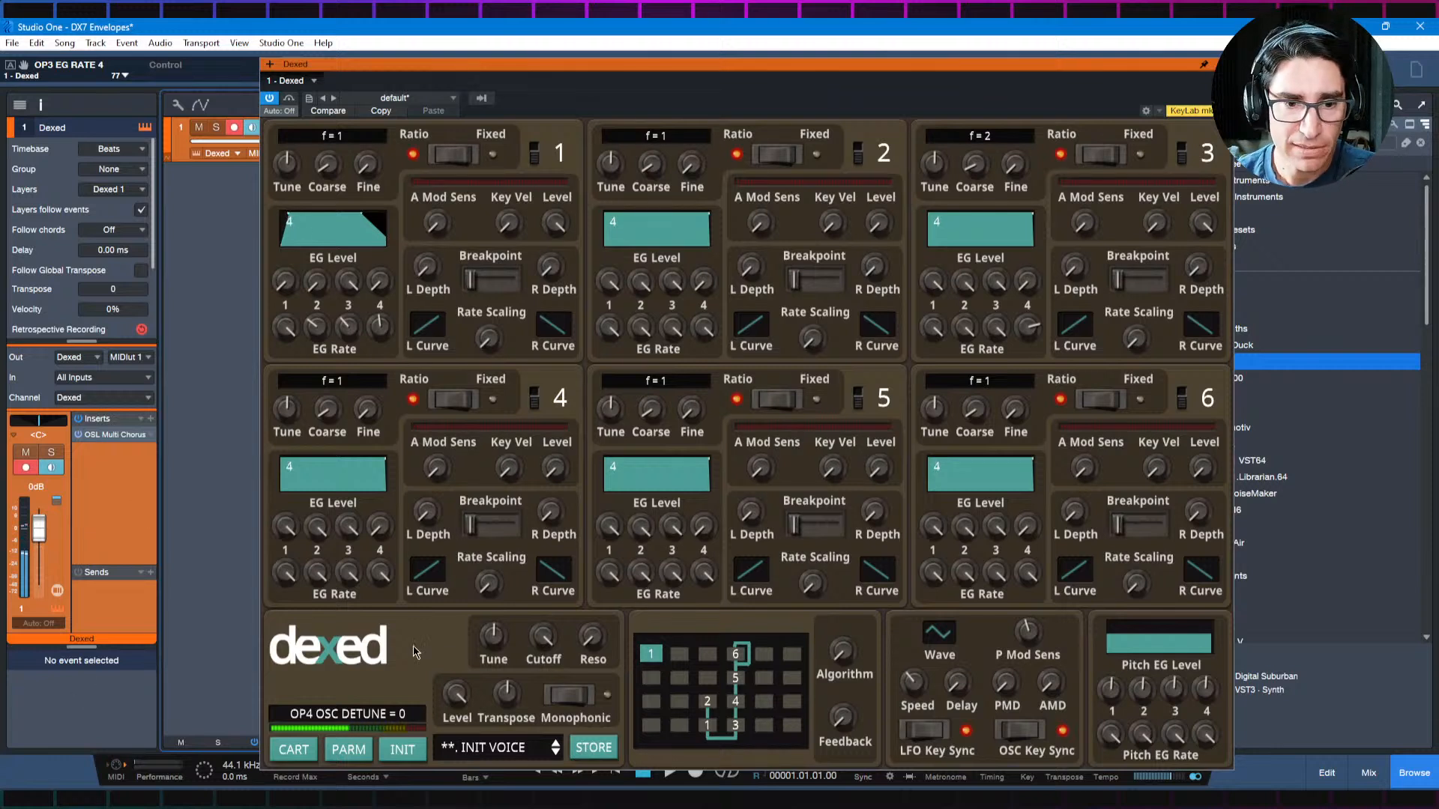
drag(457, 696, 453, 742)
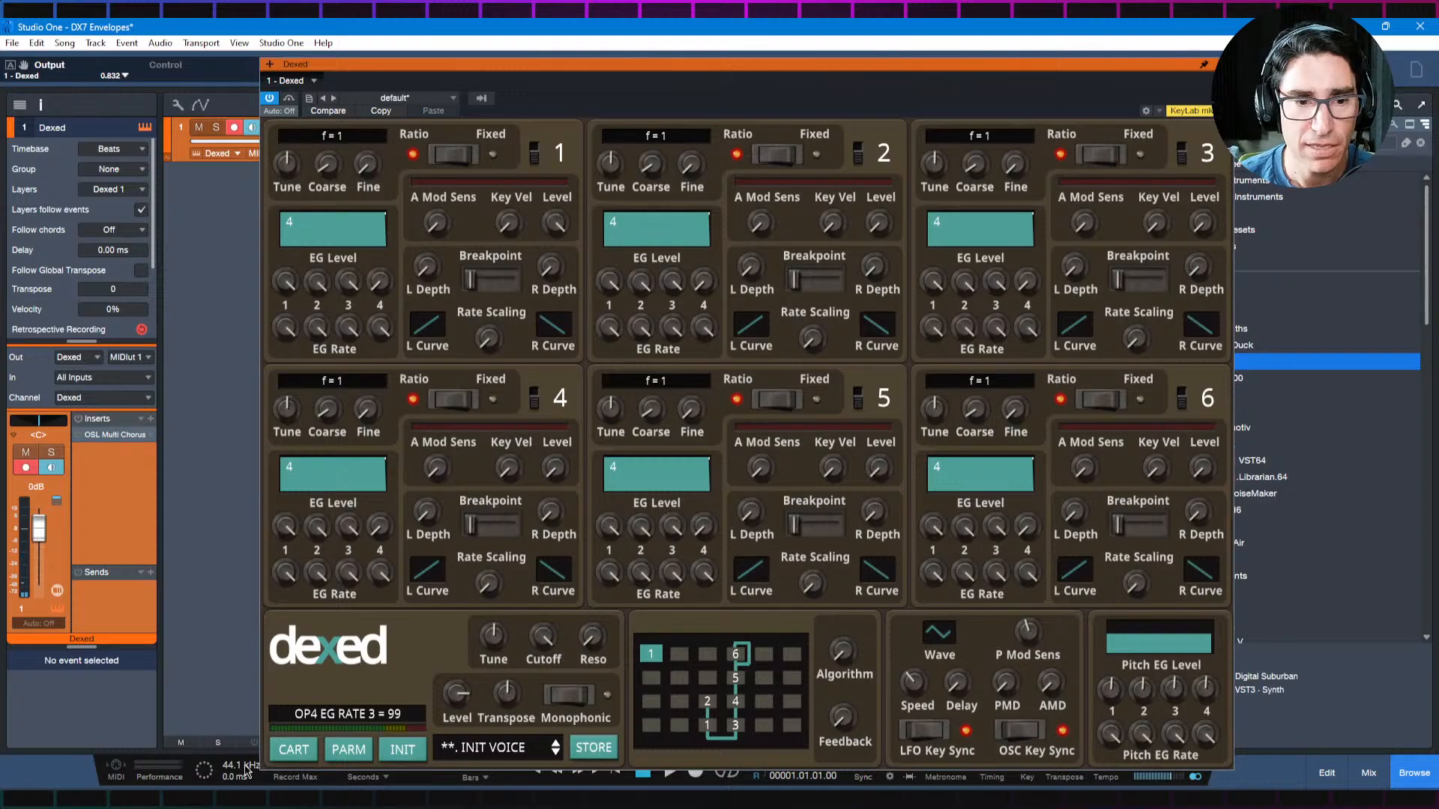
Step: Switch to the DX7 Style Envelopes diagram in the browser and raise the L1 and L2 nodes to the Level 99 line
key(alt+Tab)
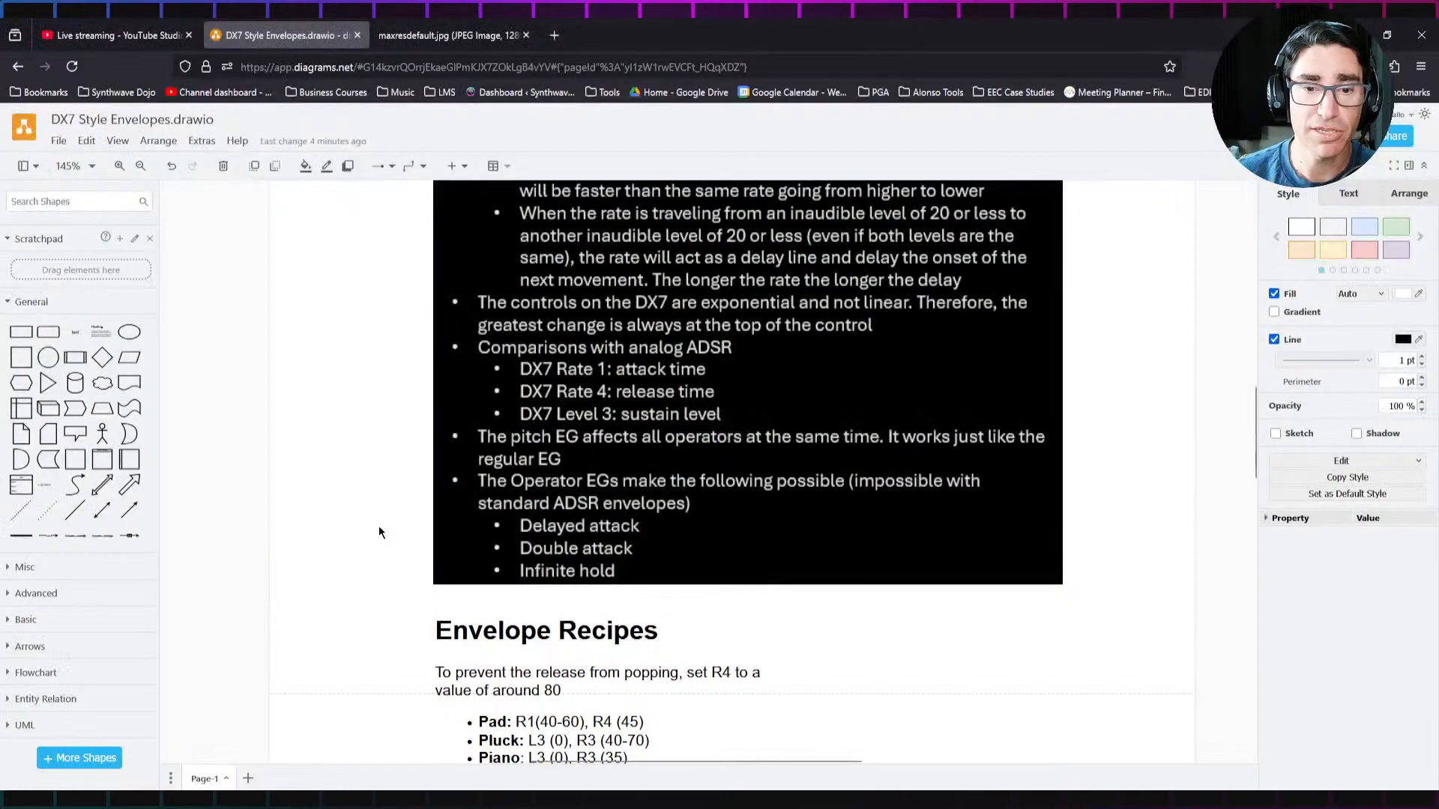
scroll(380, 532, up, 3)
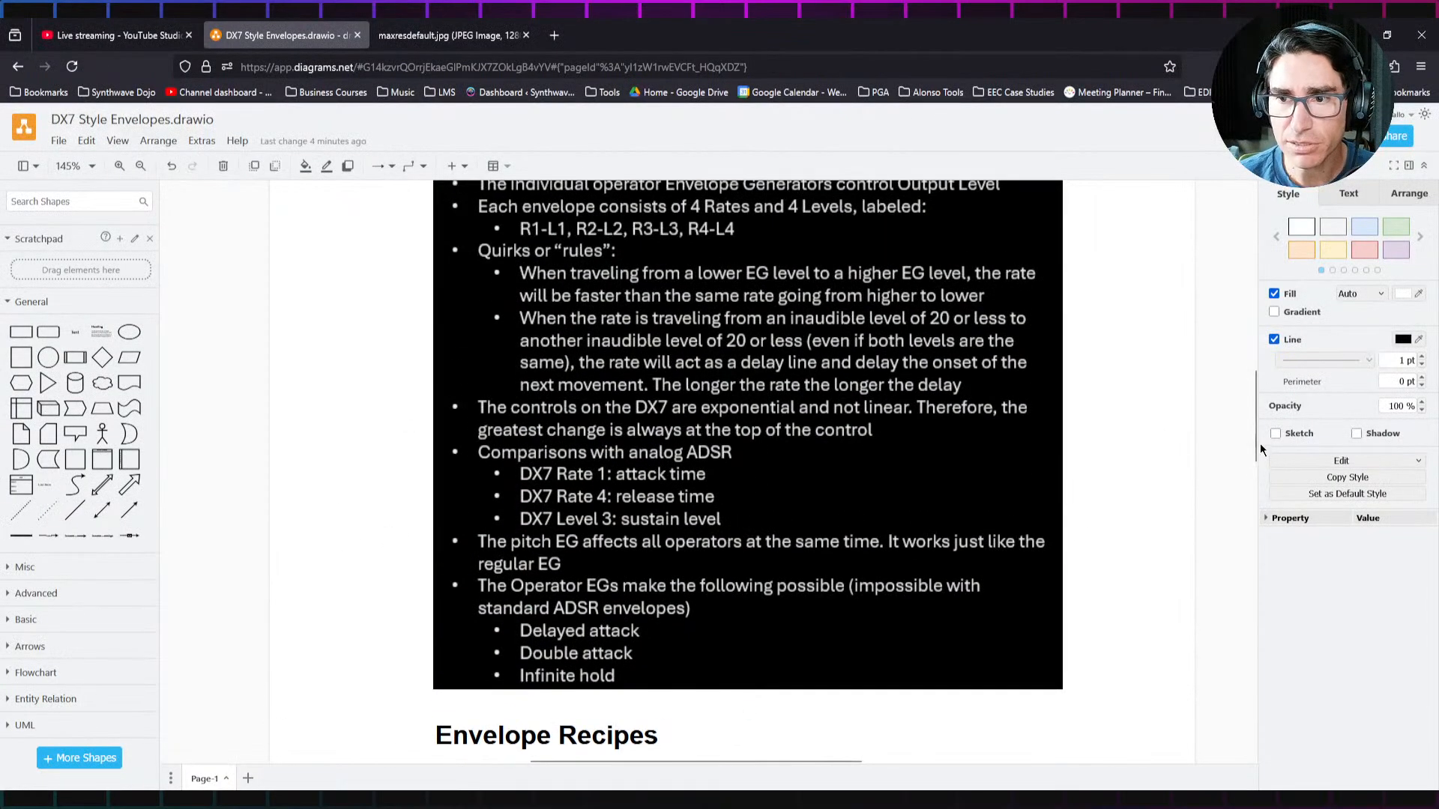
drag(1254, 441, 1255, 369)
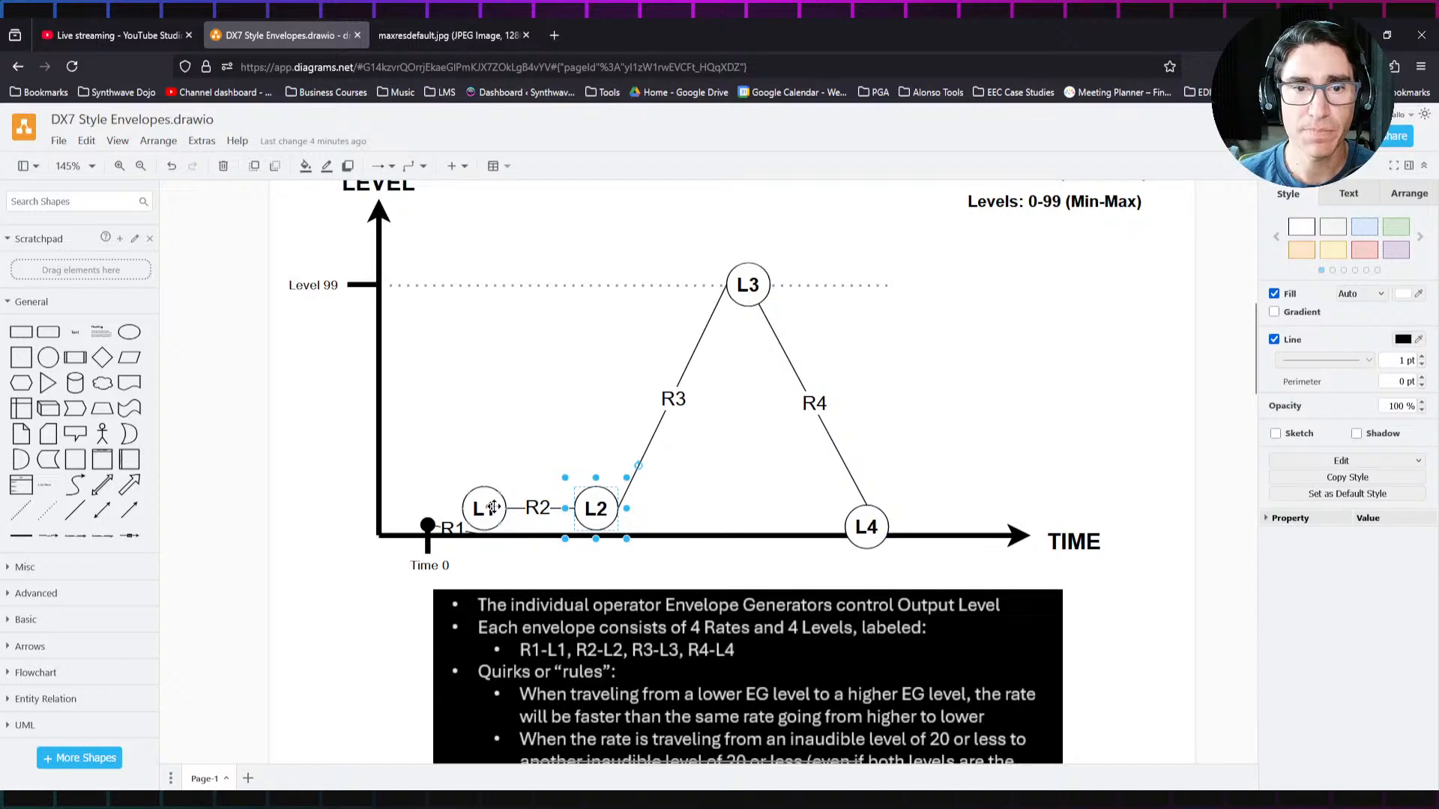
drag(482, 507, 448, 284)
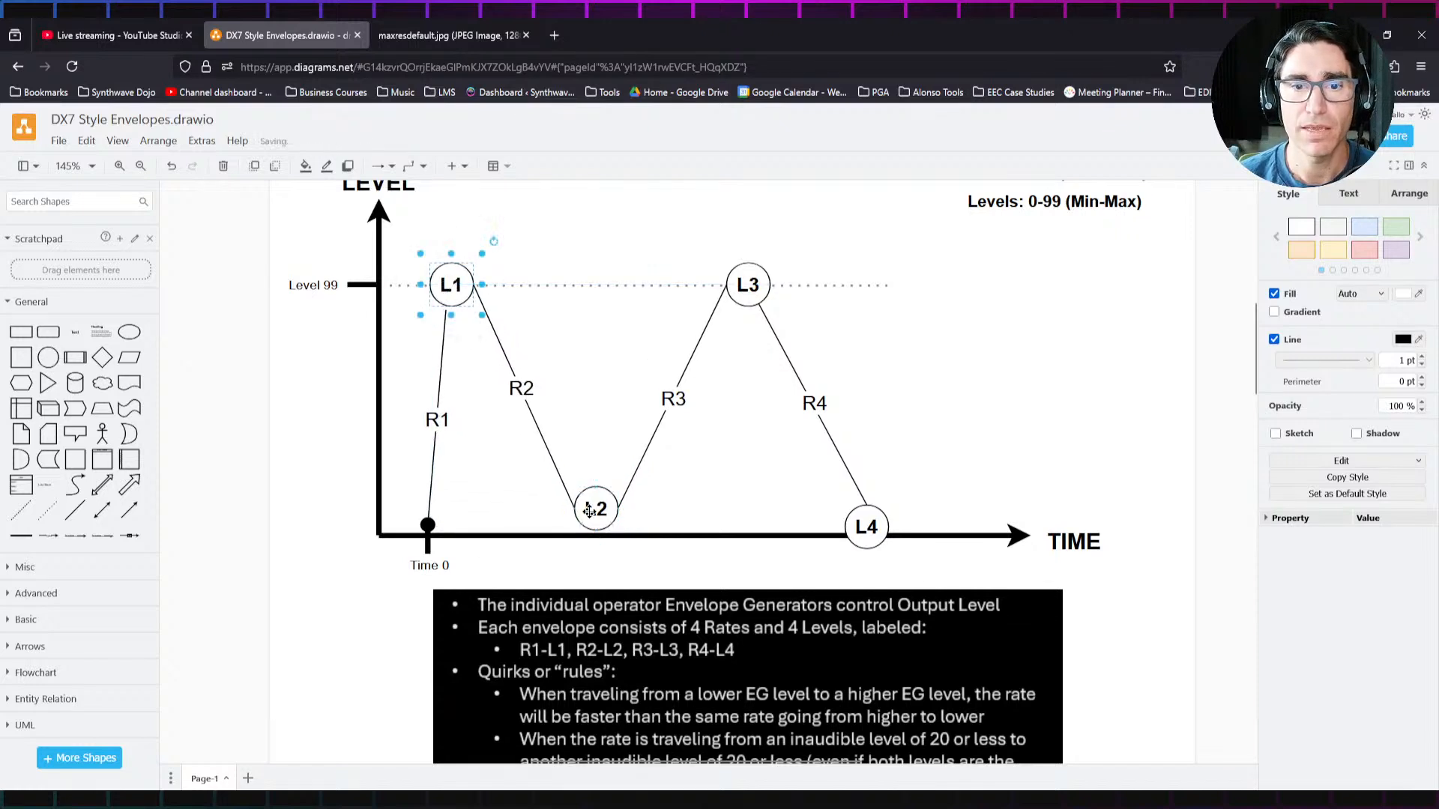
drag(593, 517, 600, 296)
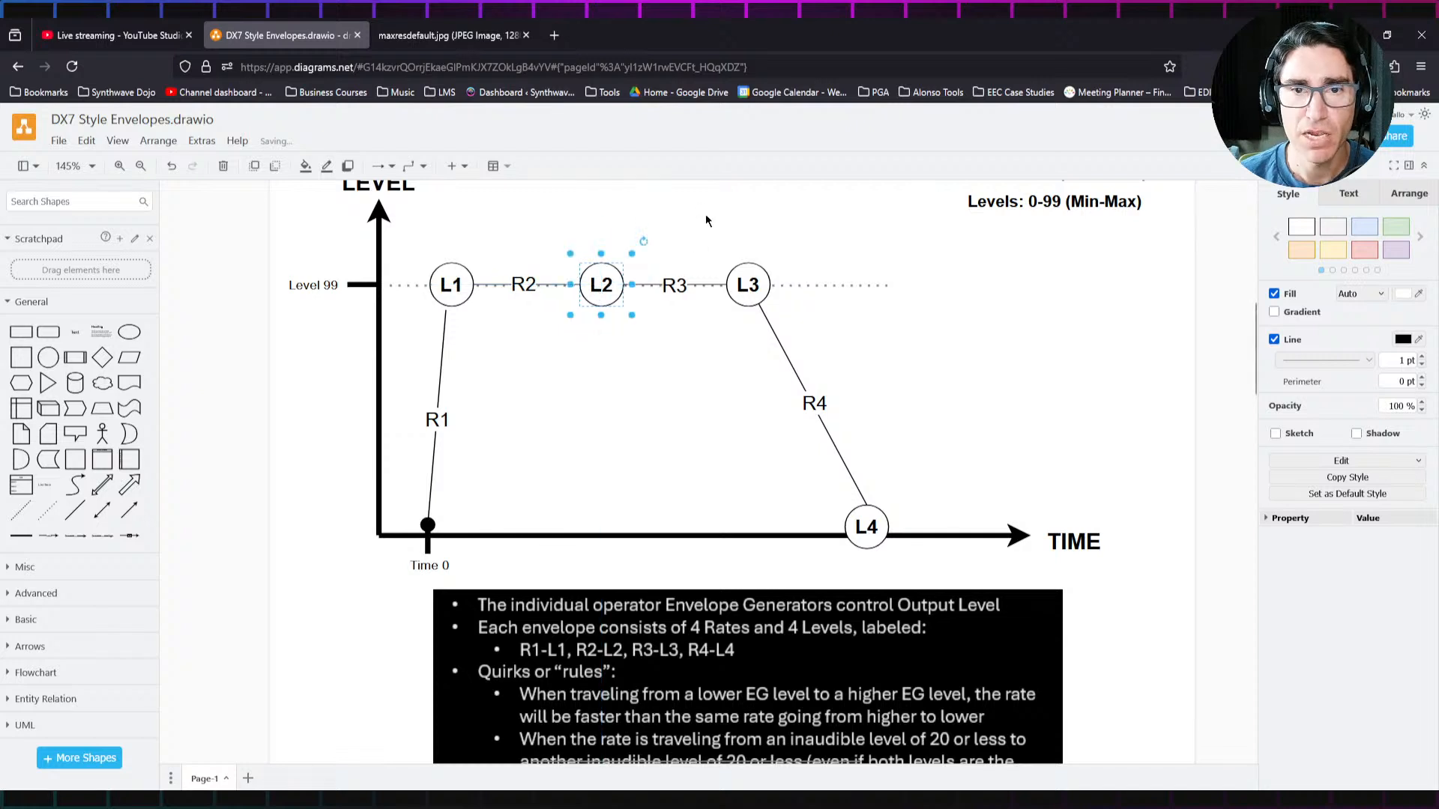
click(706, 219)
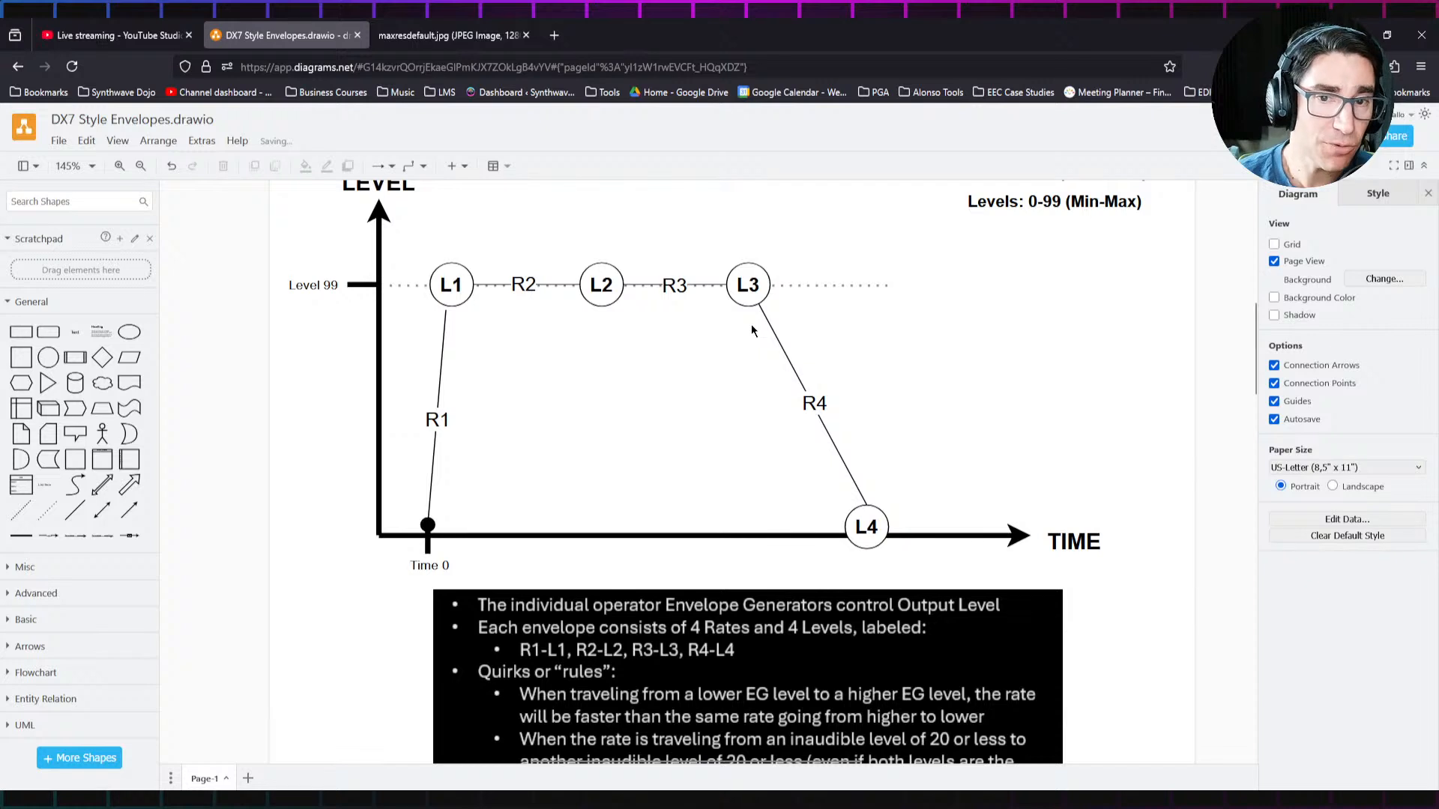
Step: Try the L3 node down near the time axis, and return it to the Level 99 line
drag(749, 286, 735, 523)
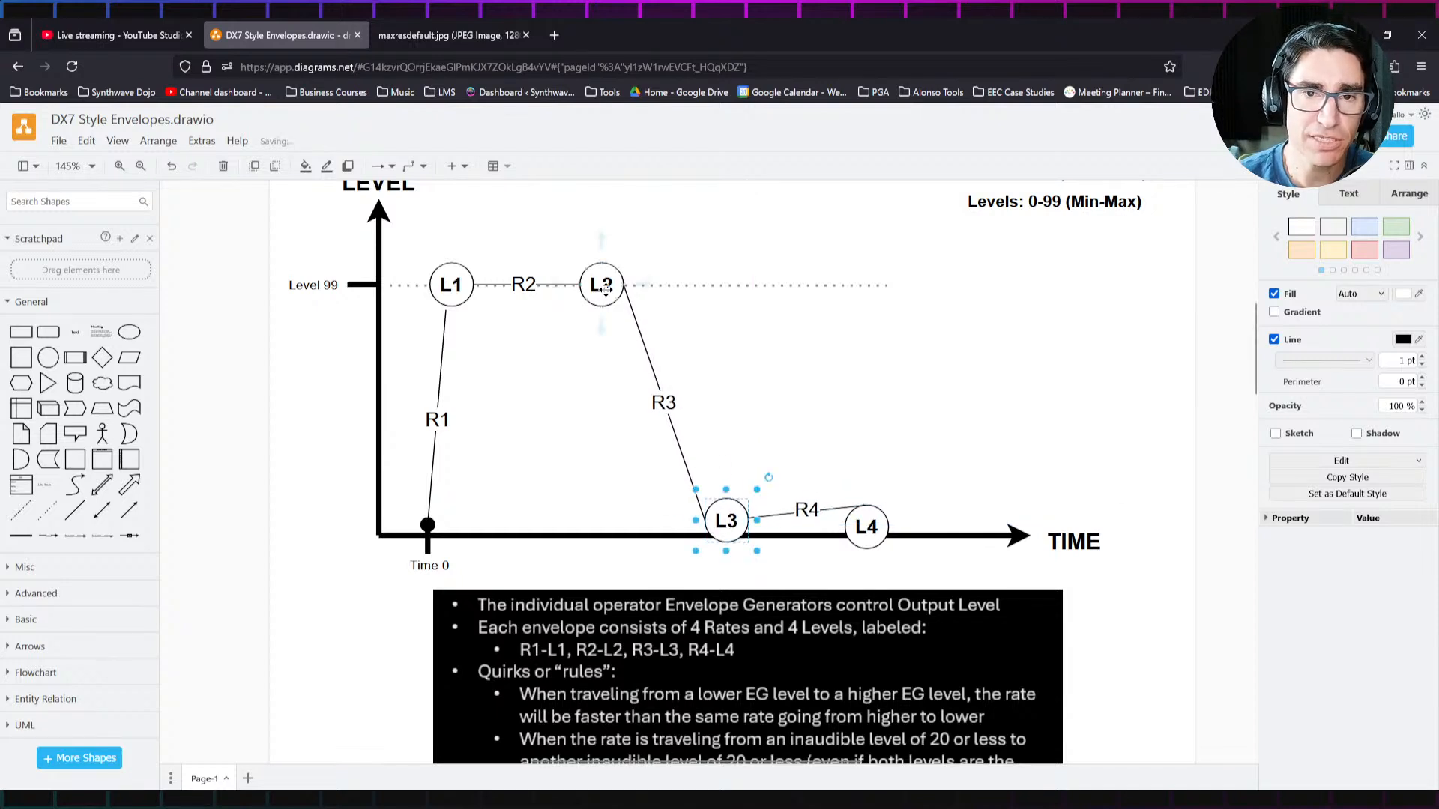
mouse_move(605, 290)
mouse_down()
mouse_move(603, 457)
mouse_move(604, 293)
mouse_up()
drag(732, 529, 746, 295)
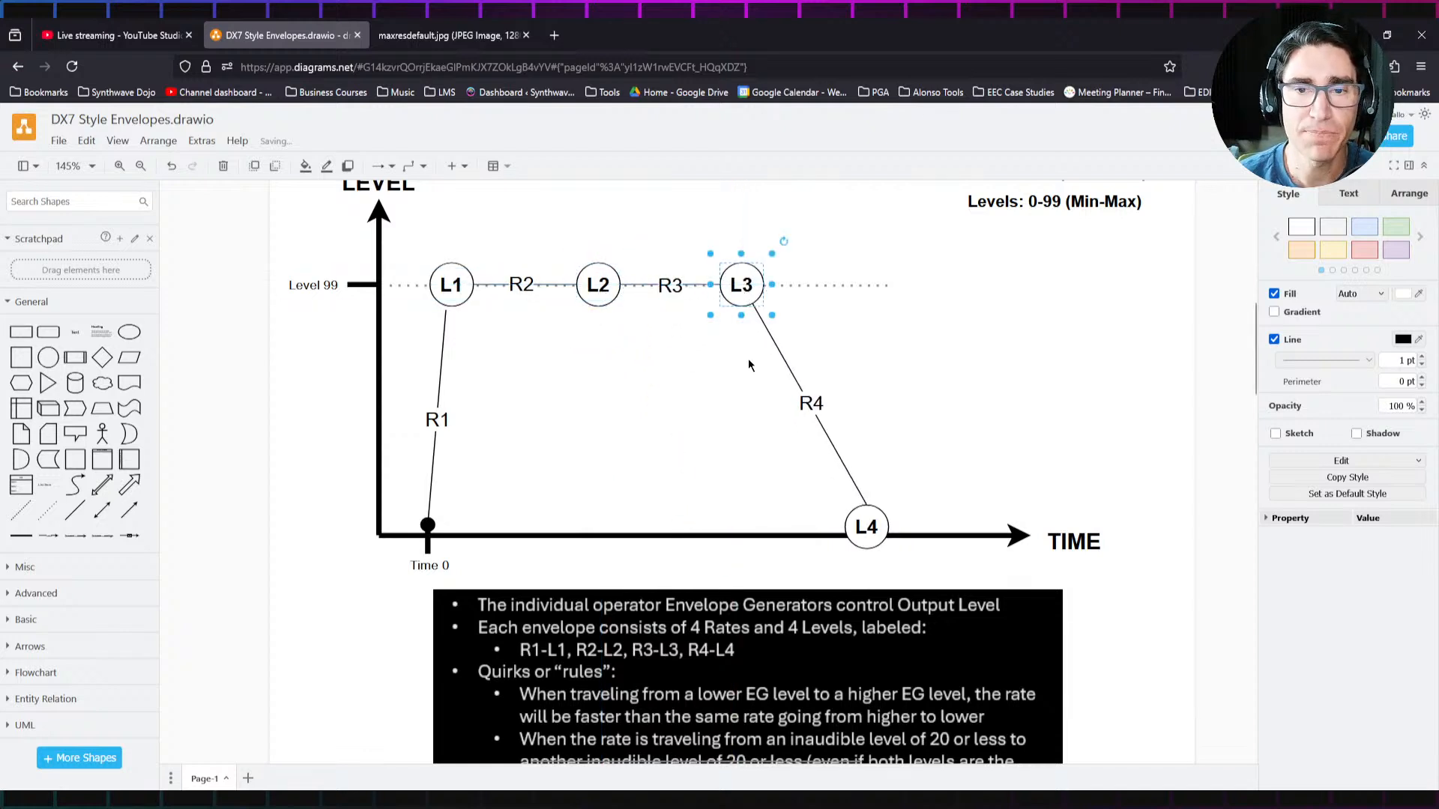
Step: Lower the L2 node well below L1 and L3 so the envelope dips between two peaks
click(598, 290)
drag(597, 290, 622, 453)
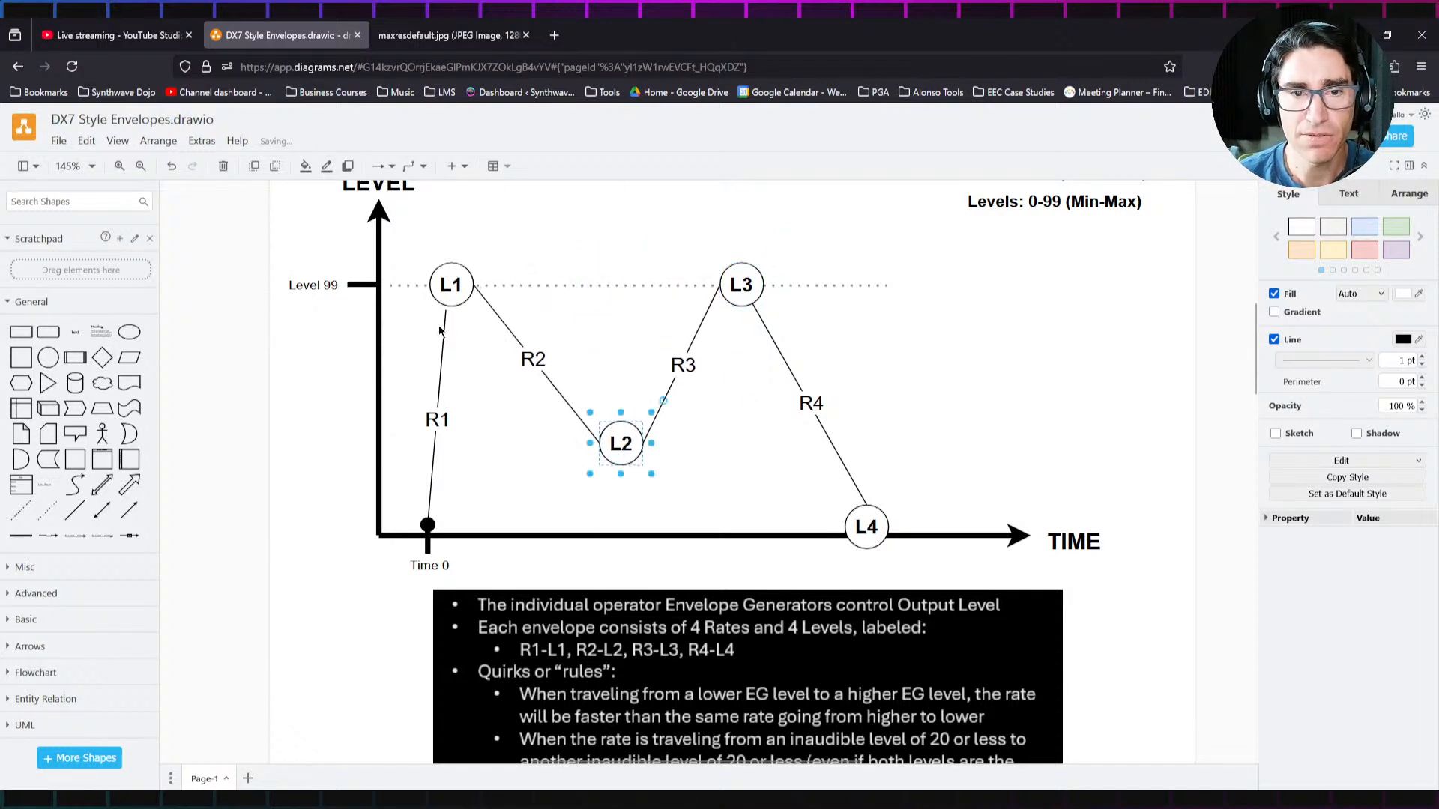
click(697, 239)
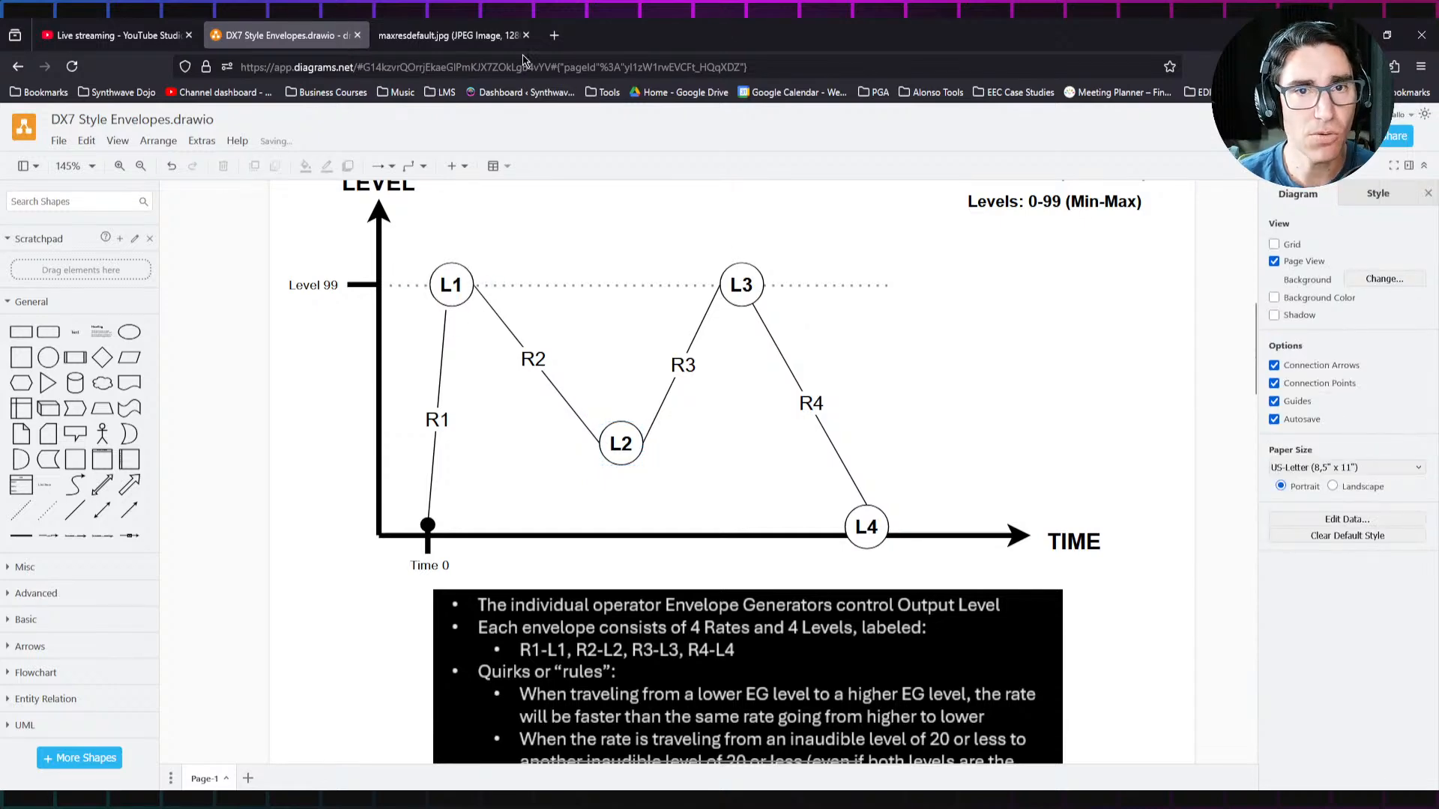
Step: Check the ADSR envelope reference image, and shift the diagram's L2 node slightly lower and closer to midway between L1 and L3
click(449, 35)
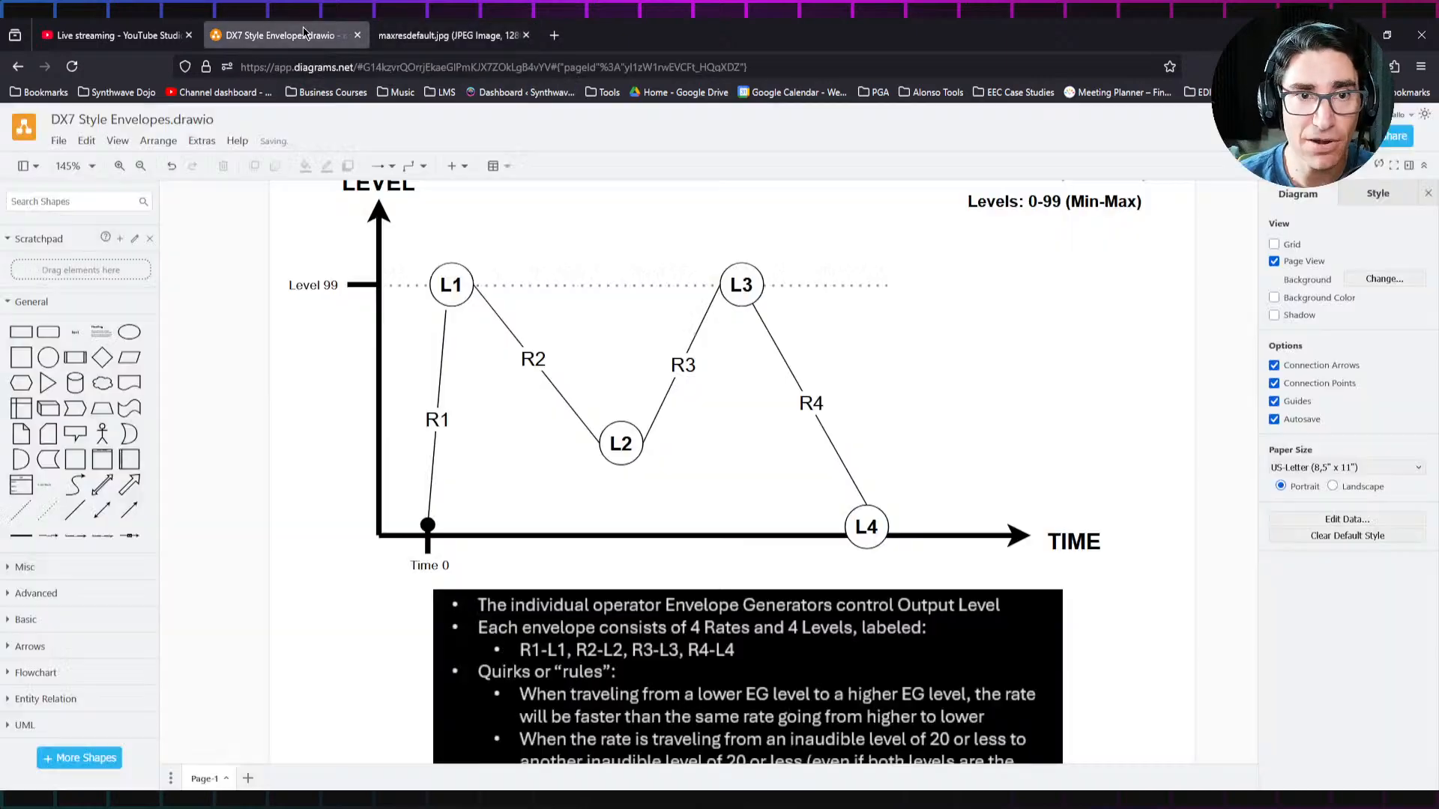
click(281, 35)
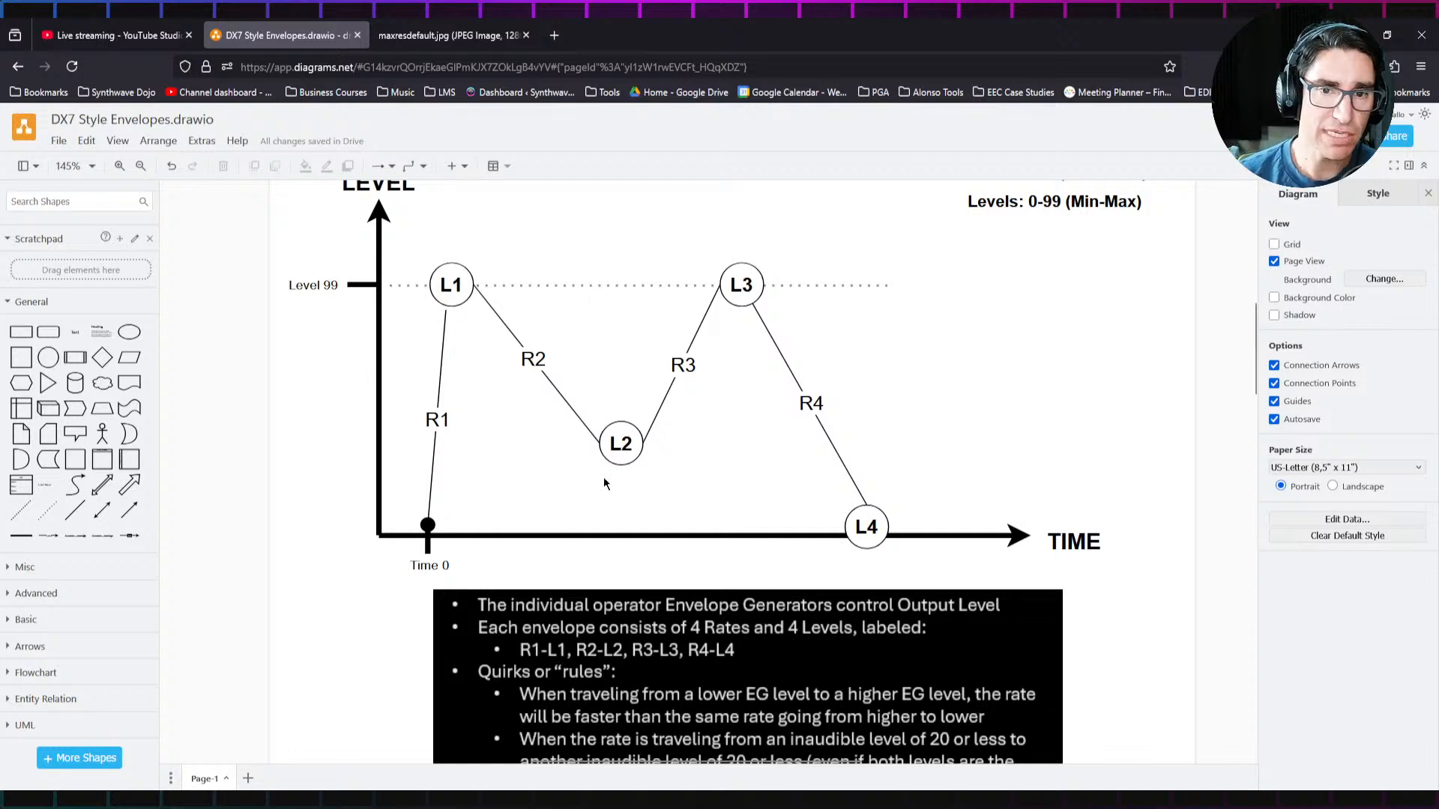
click(619, 443)
mouse_move(619, 443)
mouse_down()
mouse_move(598, 408)
mouse_move(606, 454)
mouse_up()
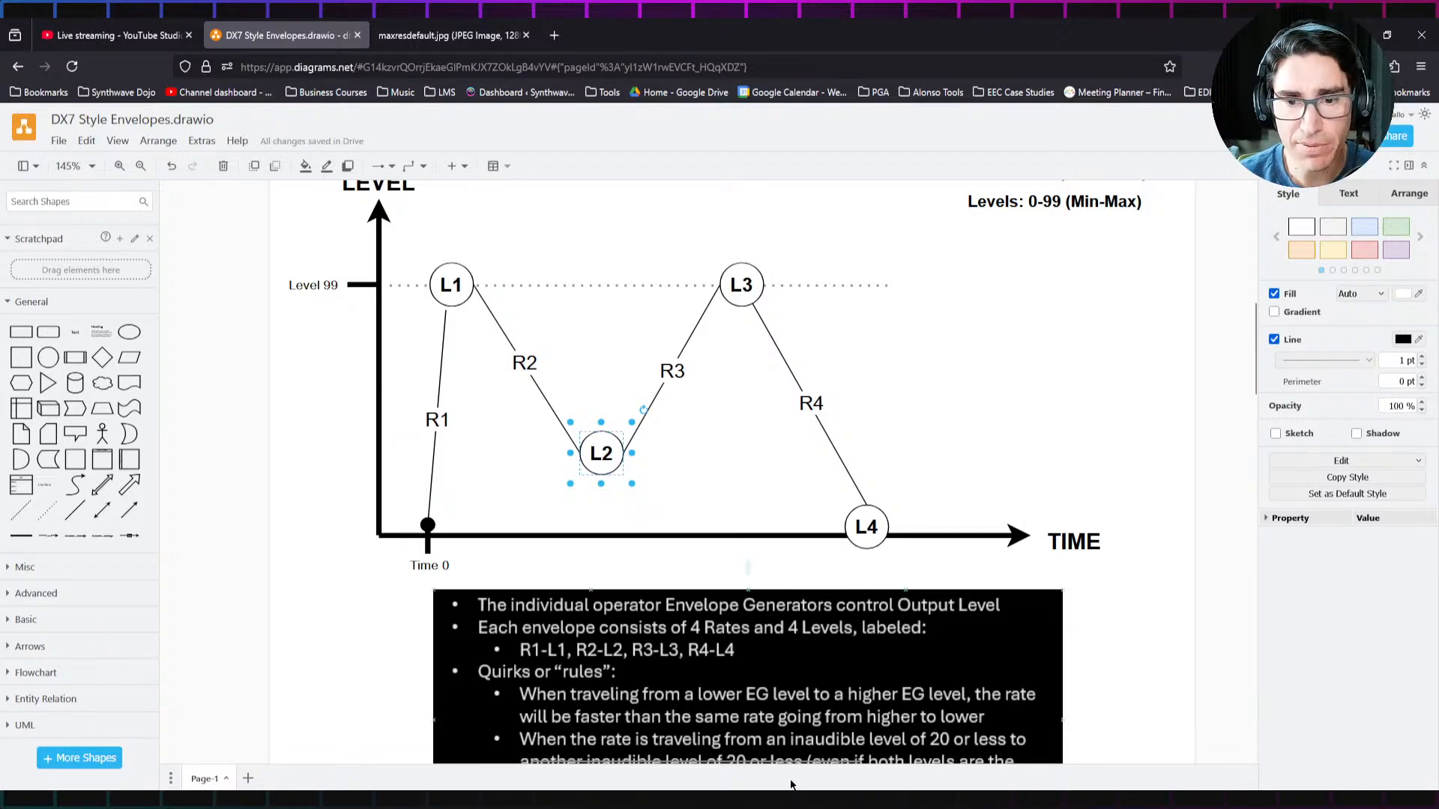
Step: Switch to Studio One, initialize the Dexed voice, and set operator 1's EG Level 2 to 48
click(644, 800)
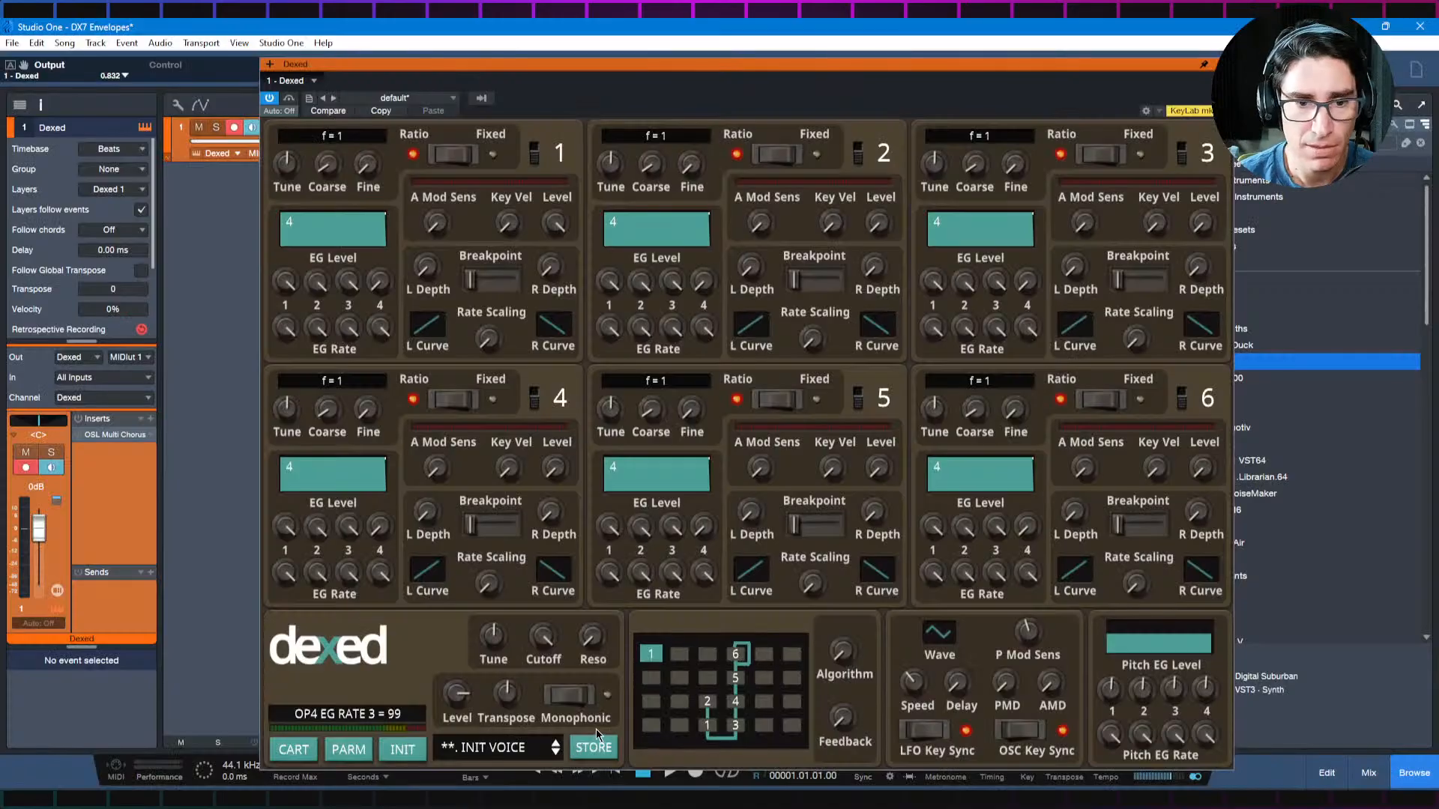
click(417, 754)
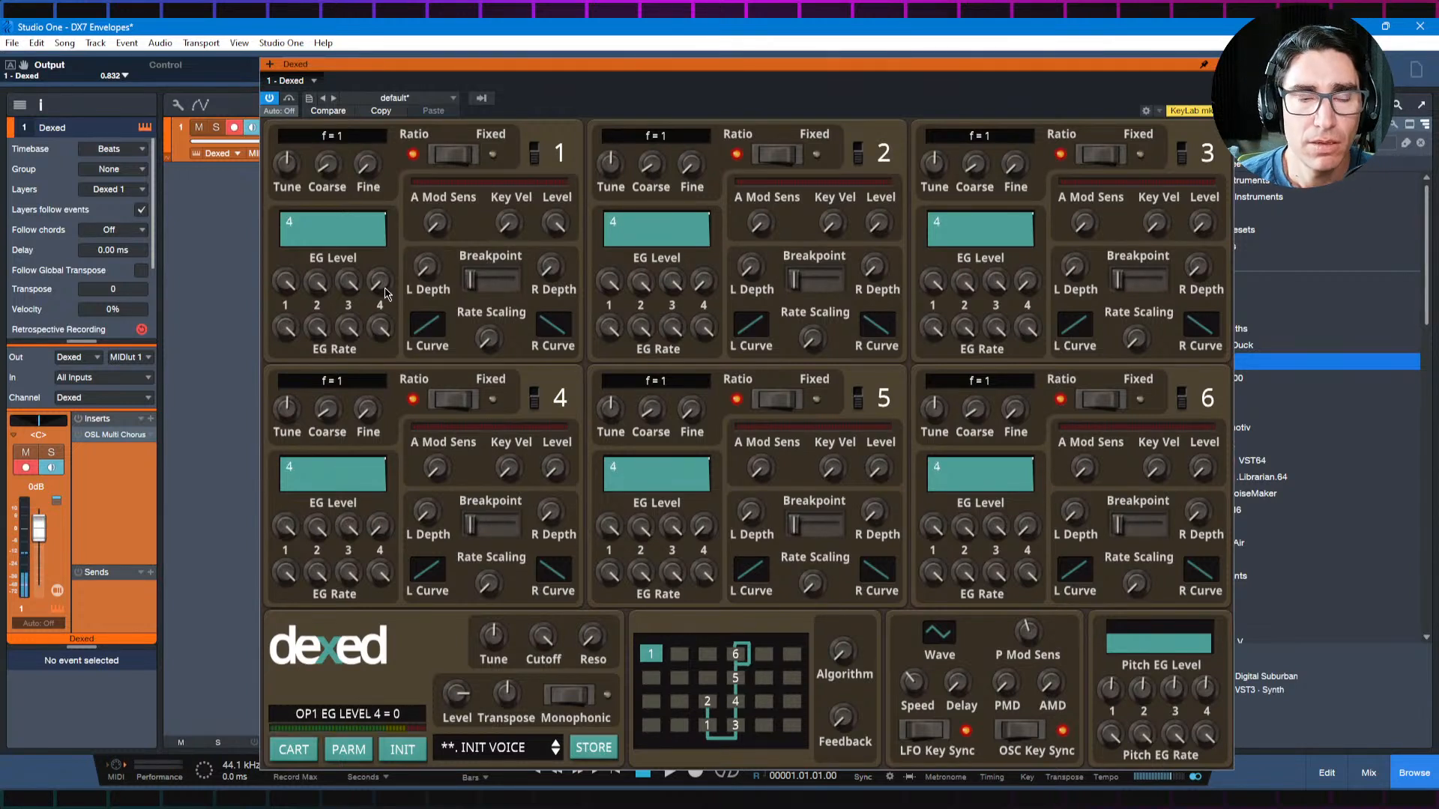
drag(325, 289, 316, 434)
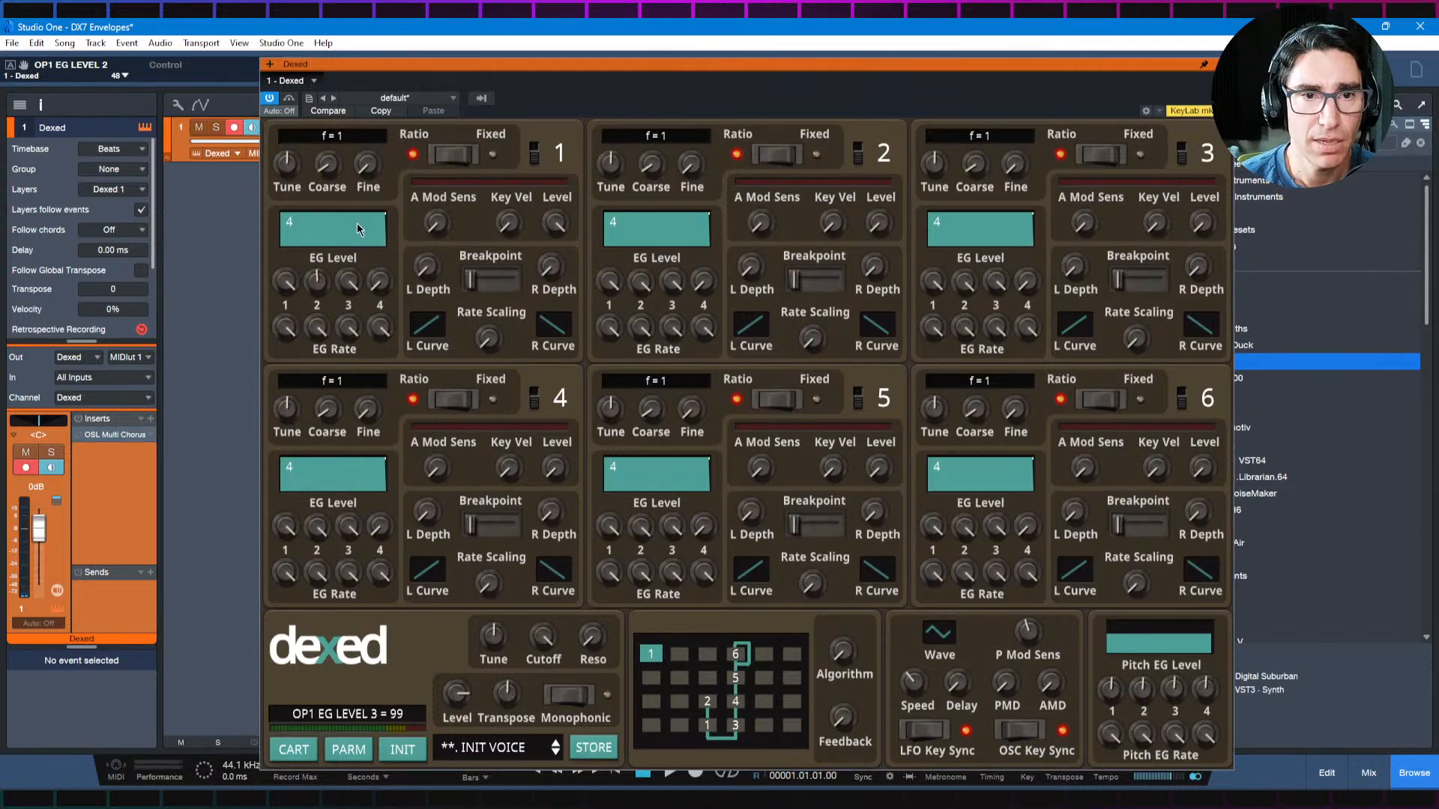
Step: Compare the L1, L2 and L3 shape in the browser diagram with operator 1's envelope in Dexed
key(alt+Tab)
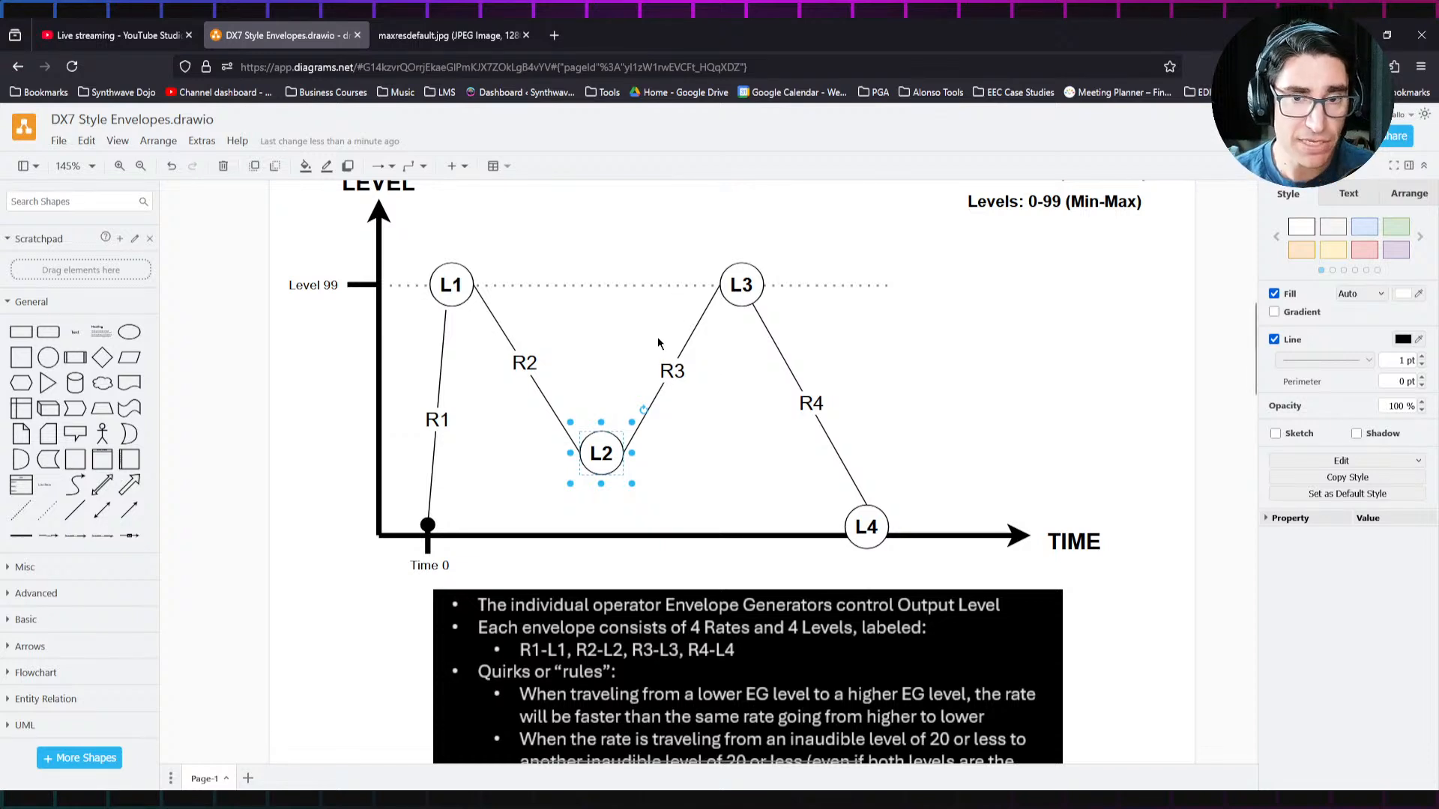
key(alt+Tab)
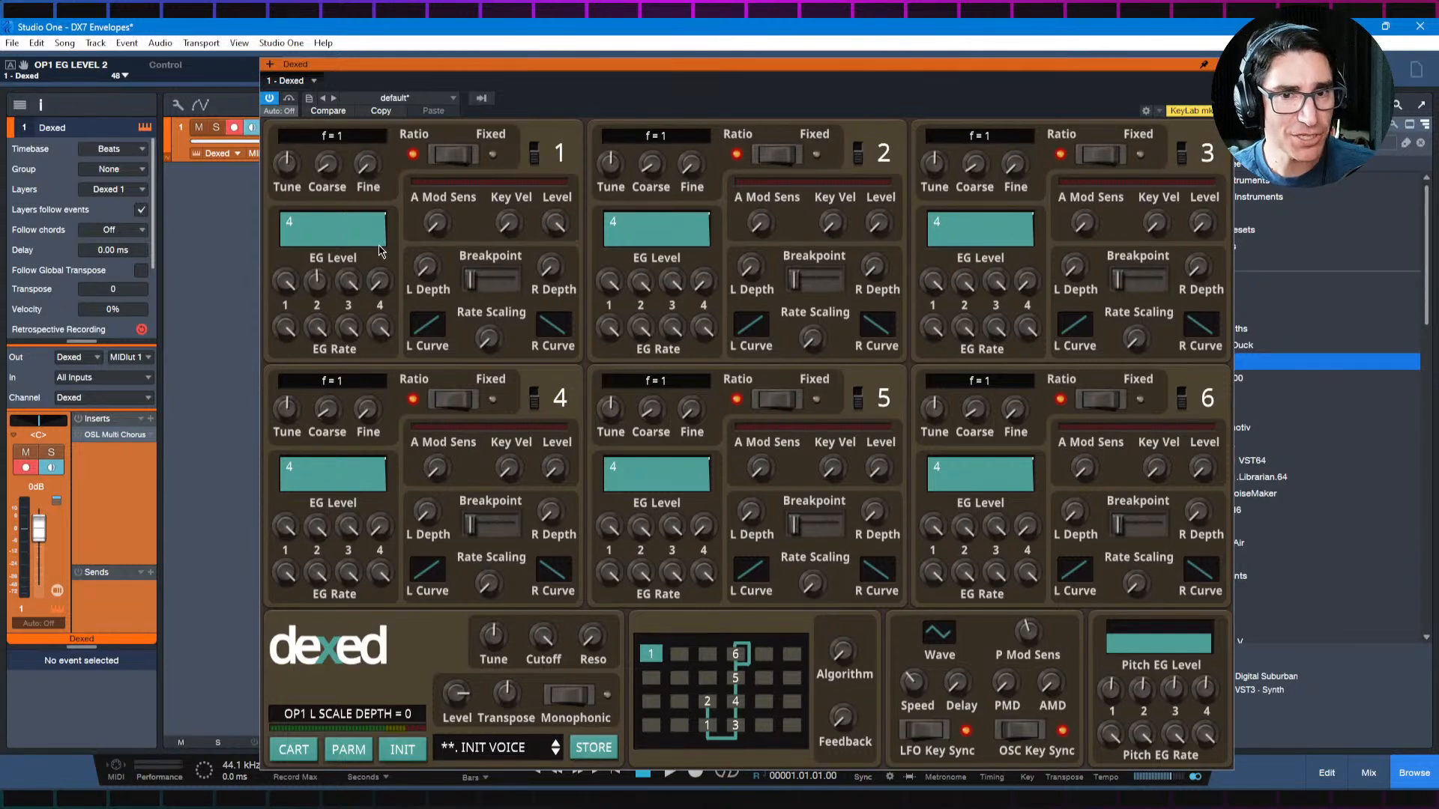
mouse_move(321, 290)
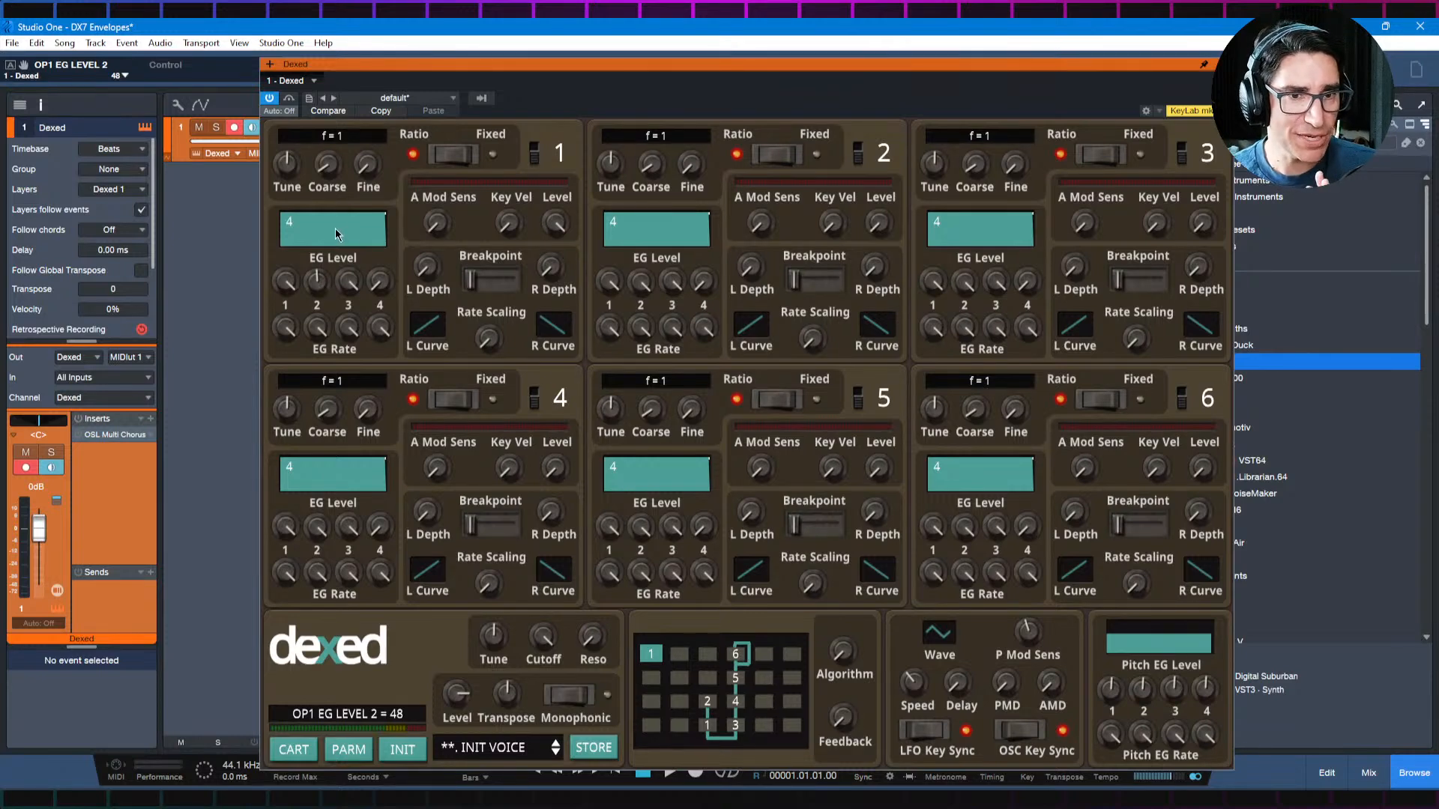
key(alt+Tab)
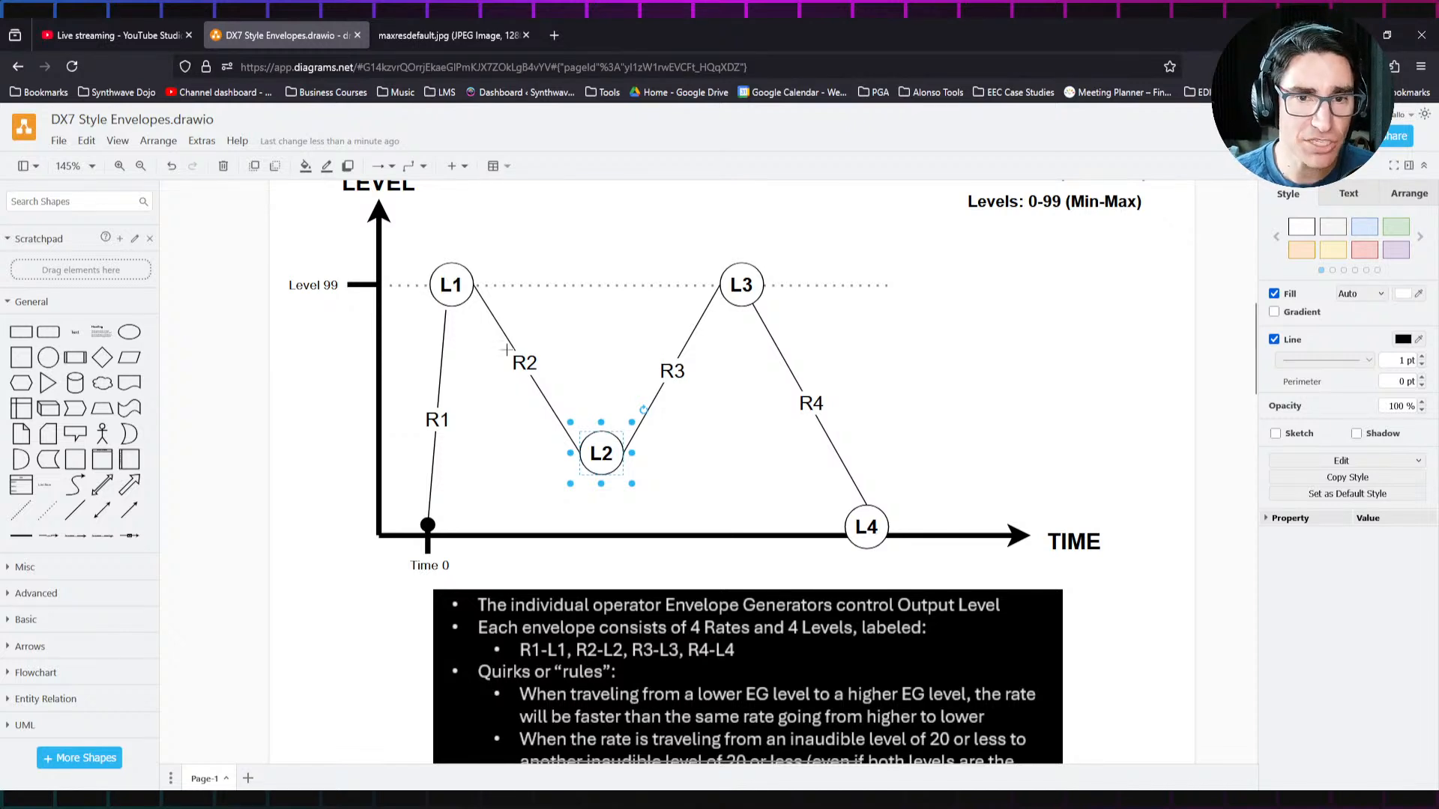
Step: Switch to Studio One and set operator 1's EG Rate 2 to 52, Rate 3 to 30, Rate 4 to 49 and Level 3 to 72
key(alt+Tab)
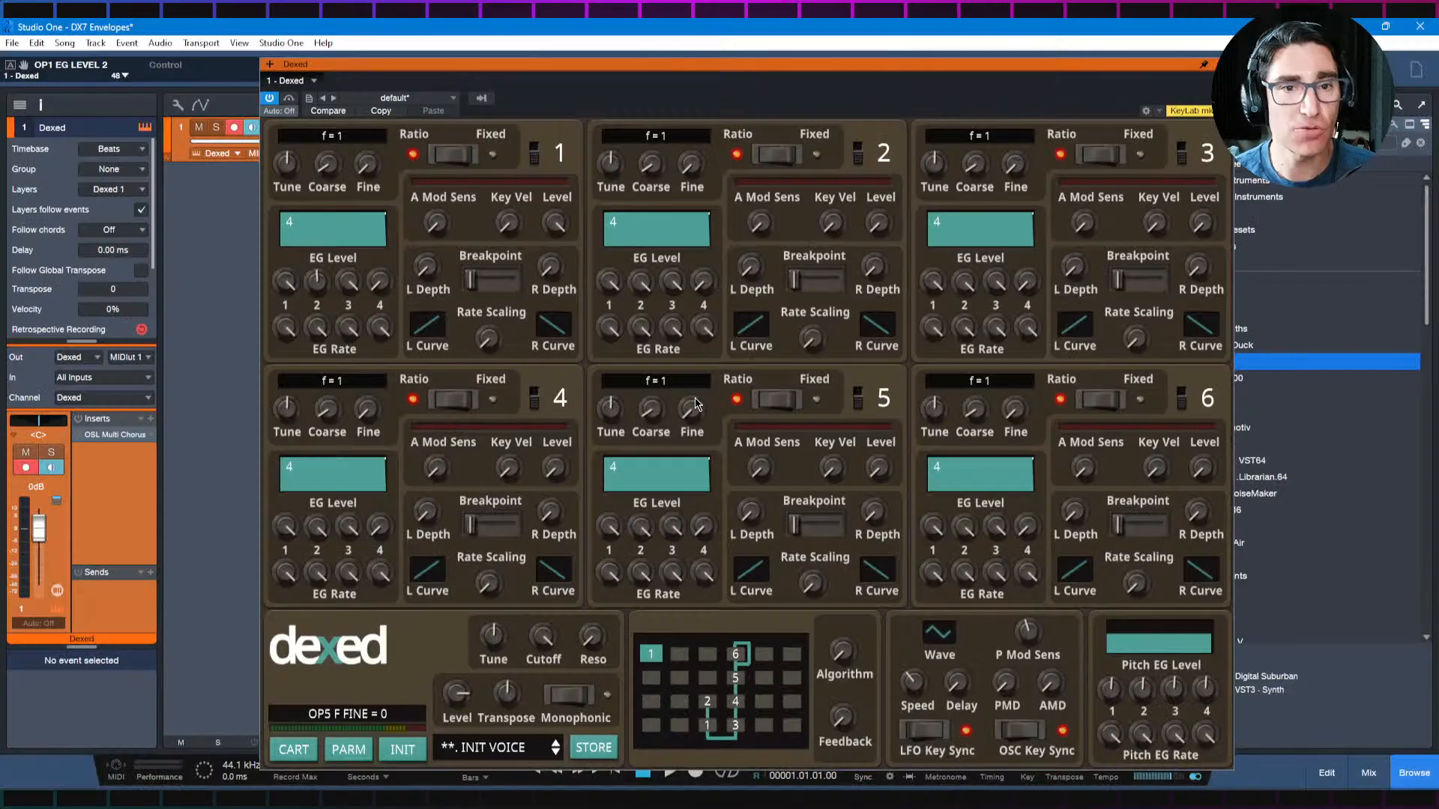
drag(325, 328, 317, 465)
drag(349, 328, 336, 475)
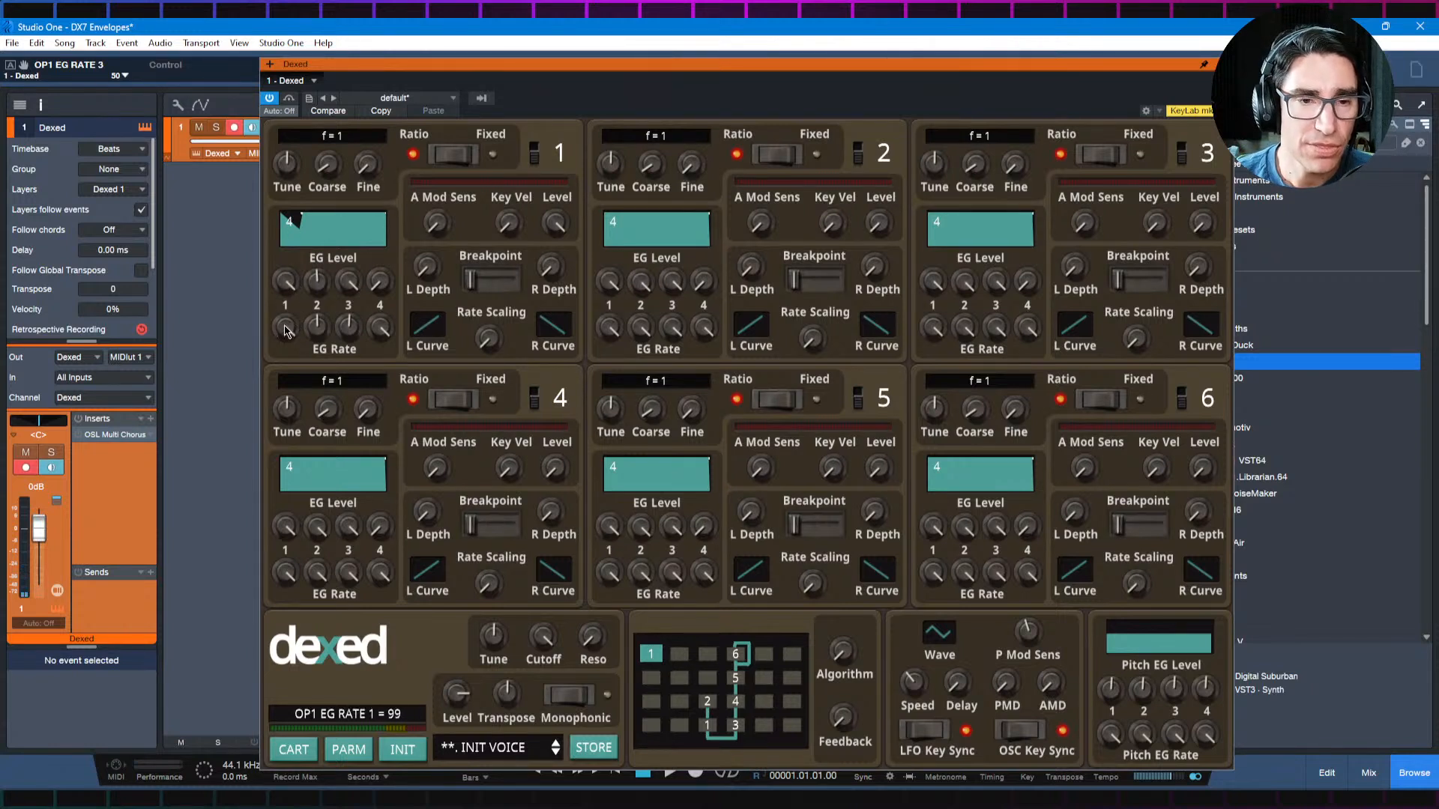
drag(285, 330, 347, 357)
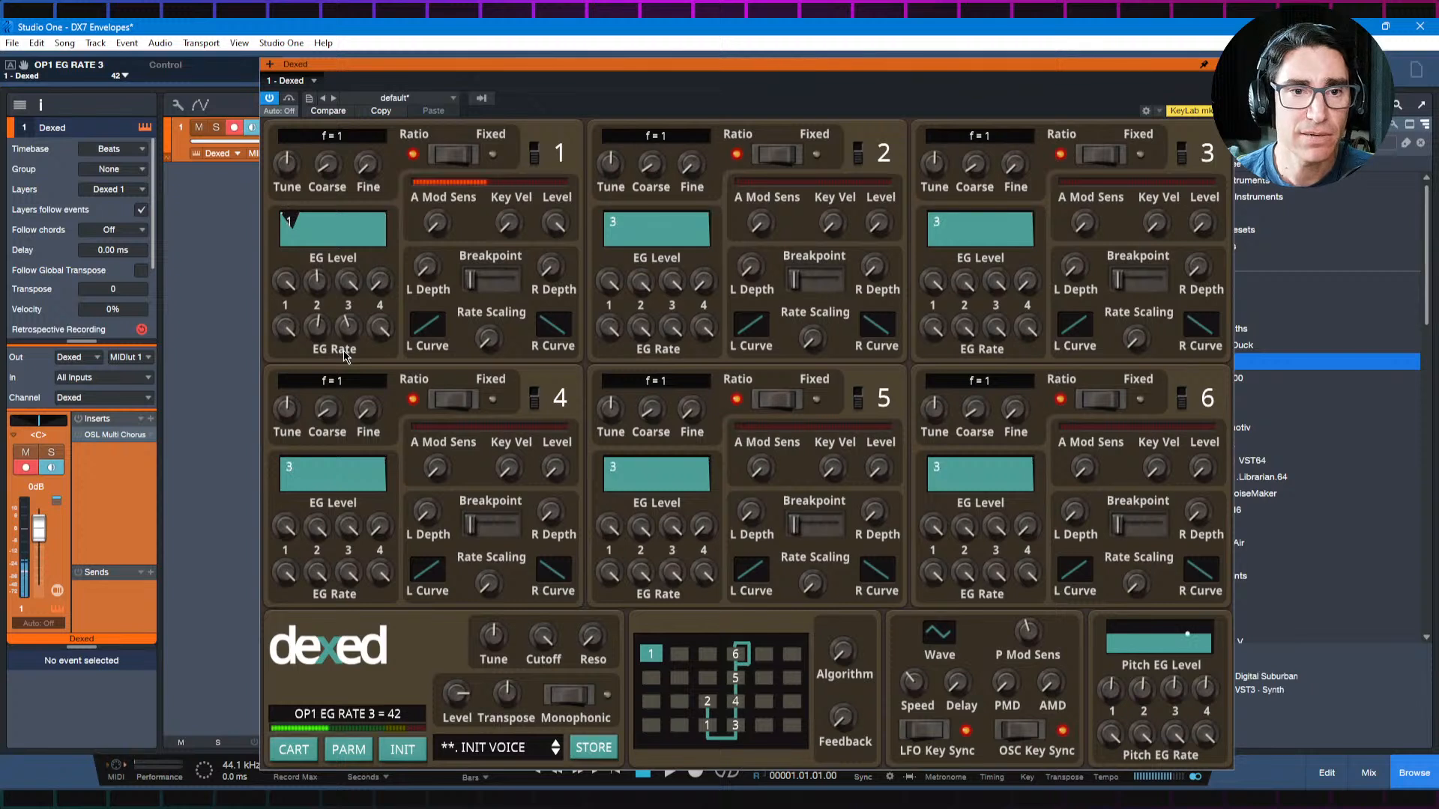
drag(345, 355, 341, 239)
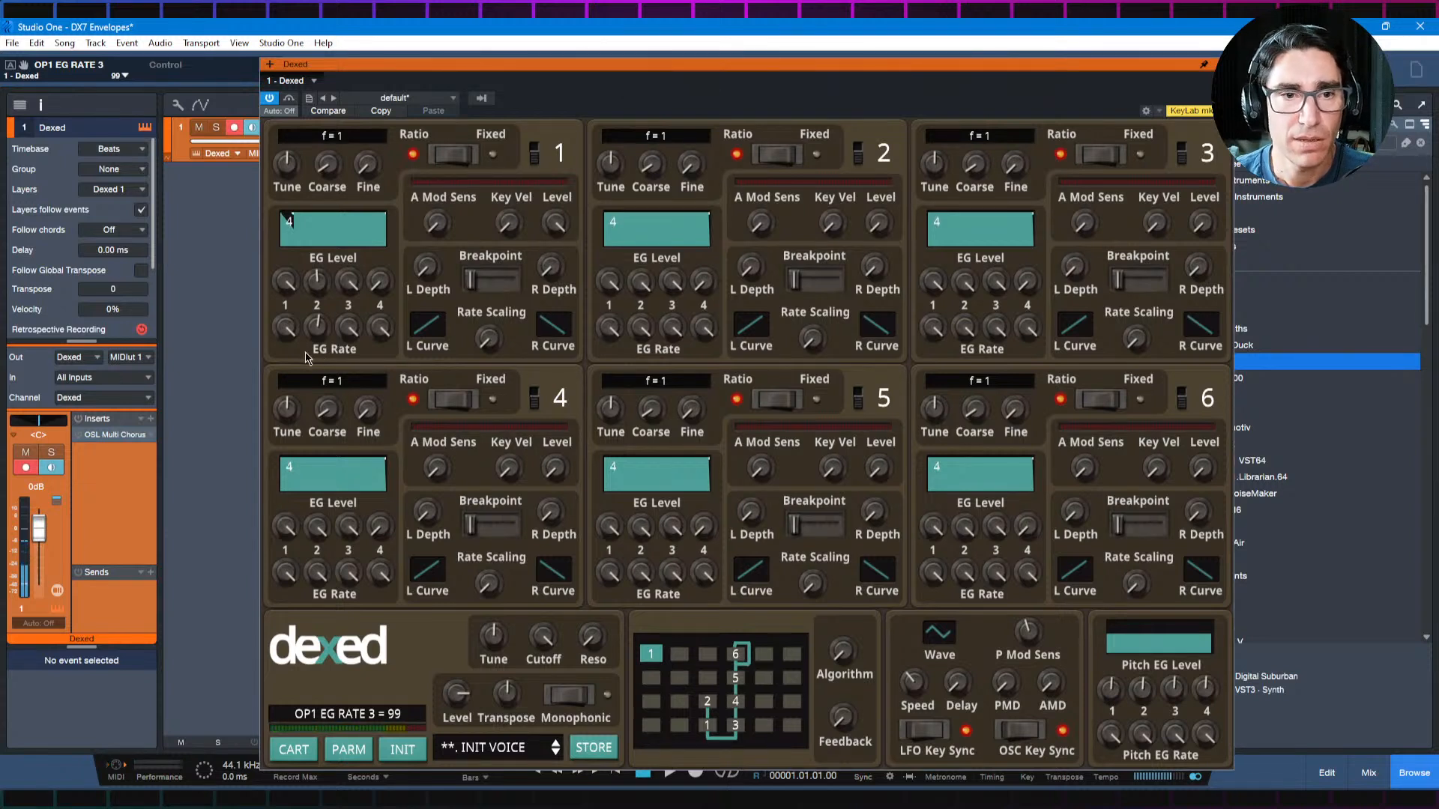
drag(347, 326, 348, 525)
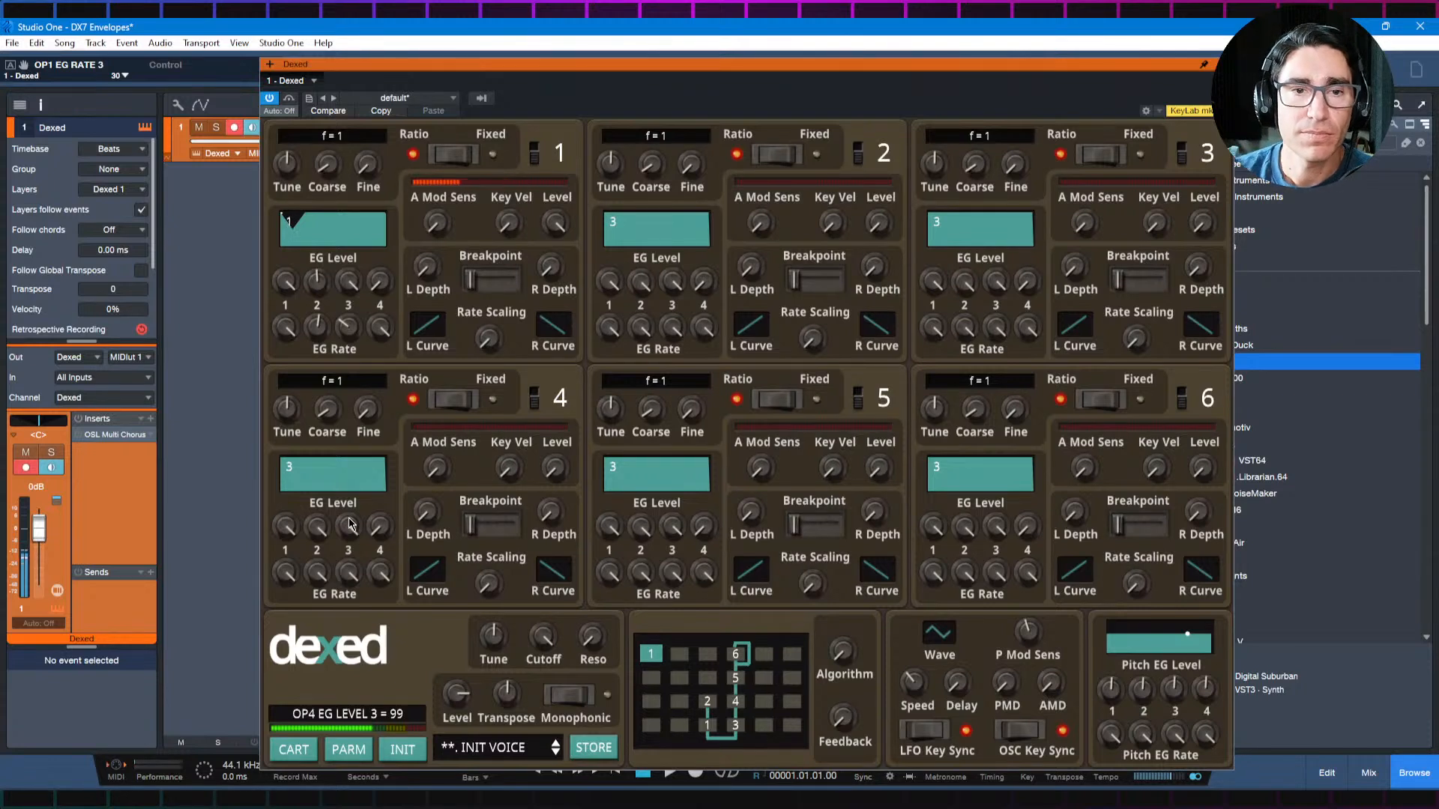
drag(389, 332, 401, 474)
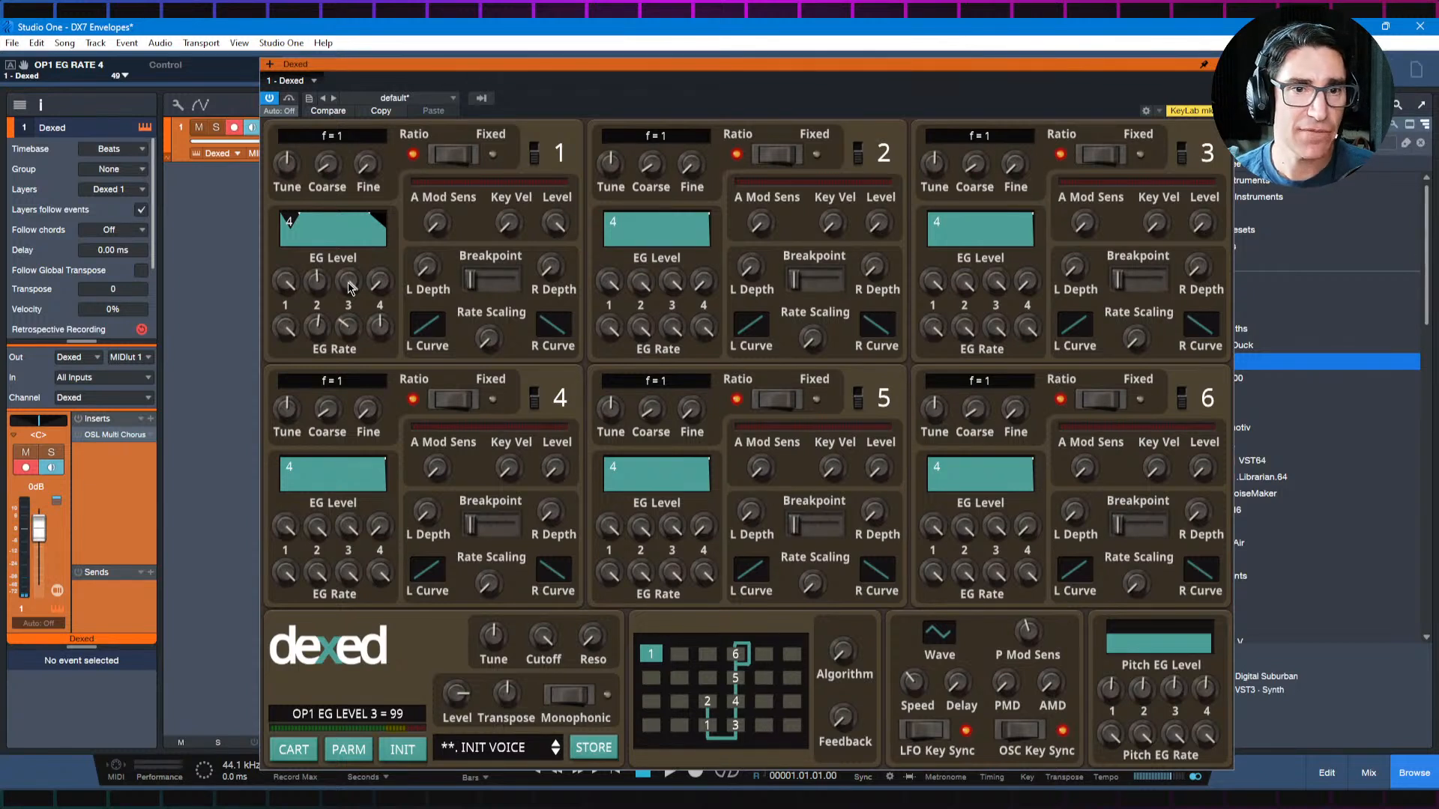
drag(348, 287, 350, 364)
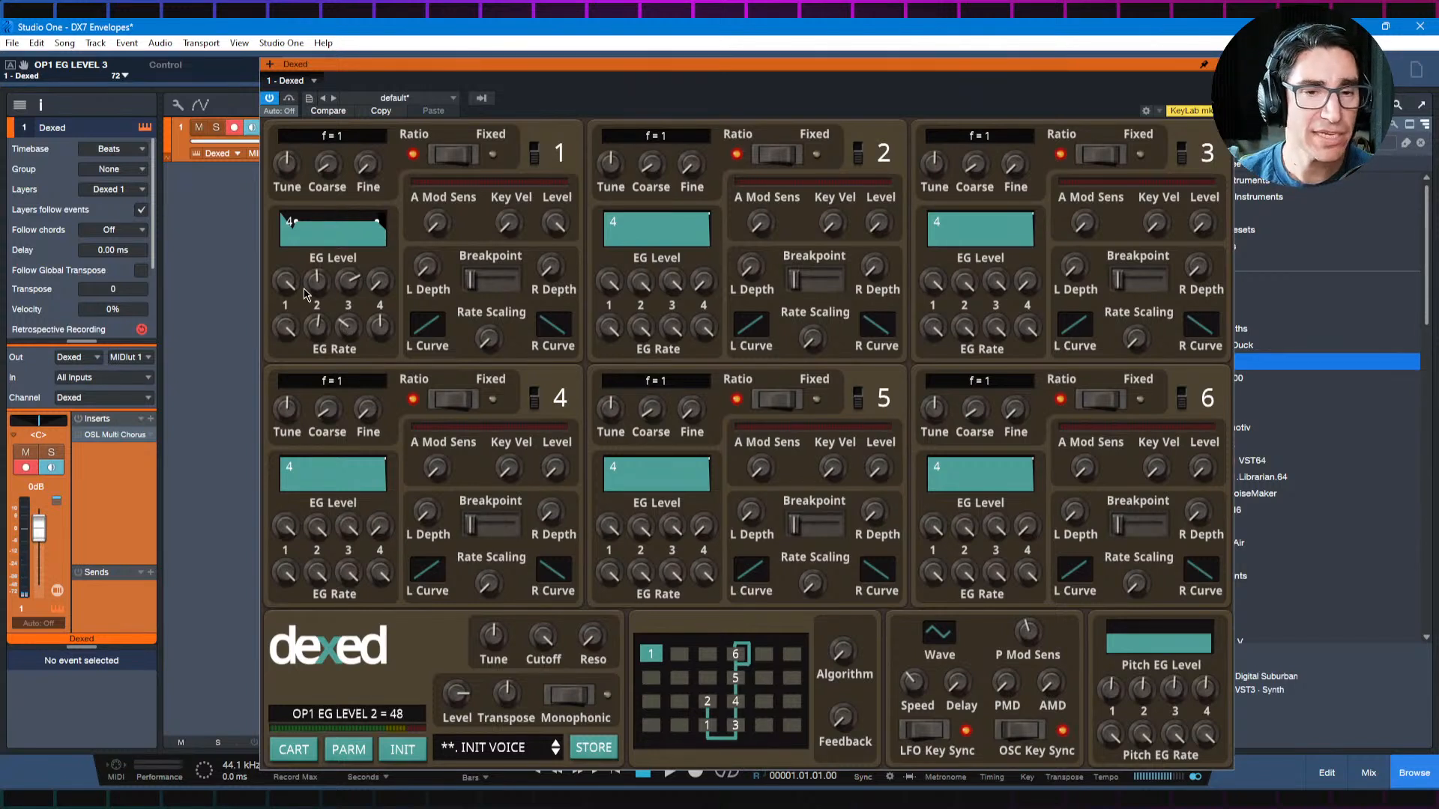
Step: Switch to the browser, check the ADSR envelope reference image, and lower the diagram's L1 node to between the Level 99 line and L2
key(alt+Tab)
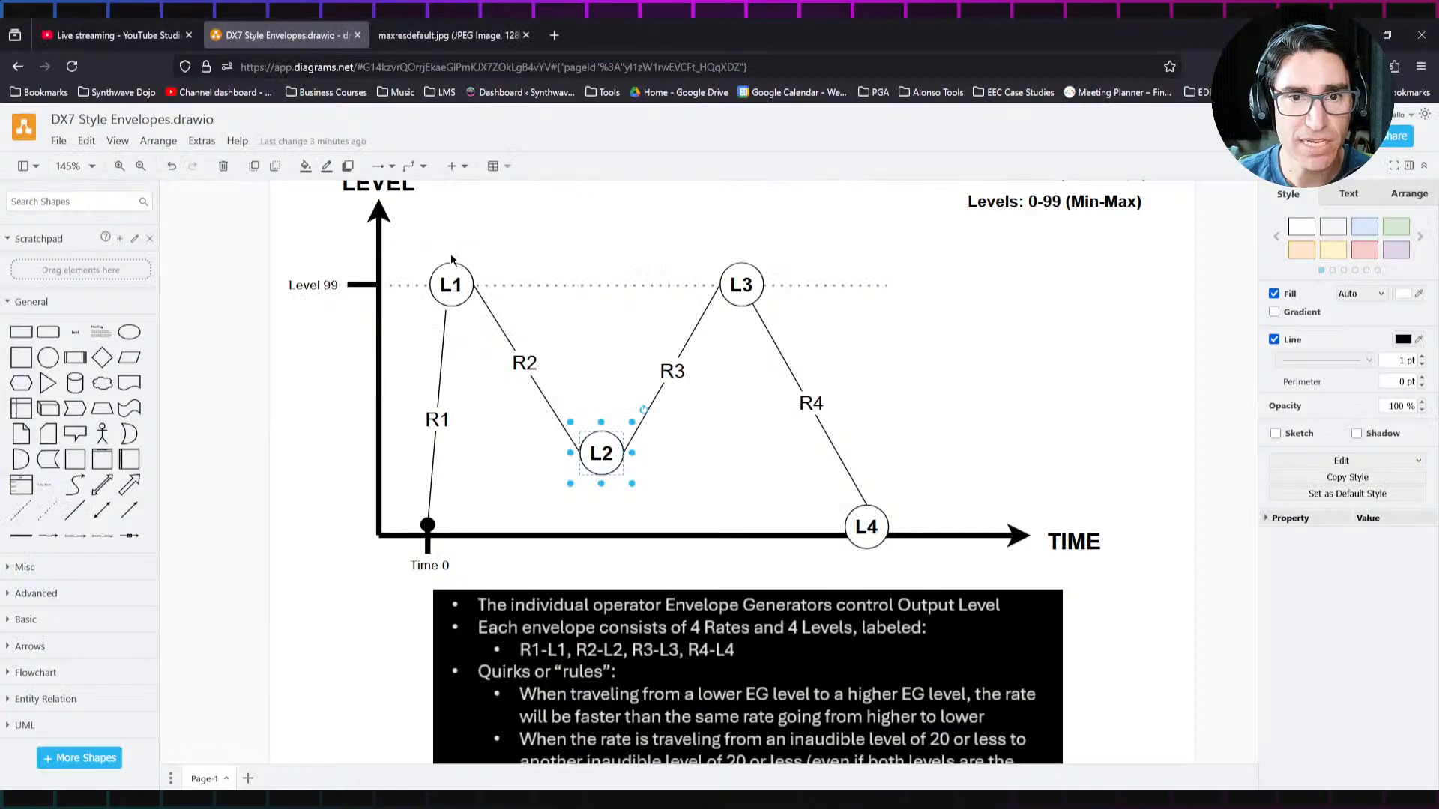
click(474, 37)
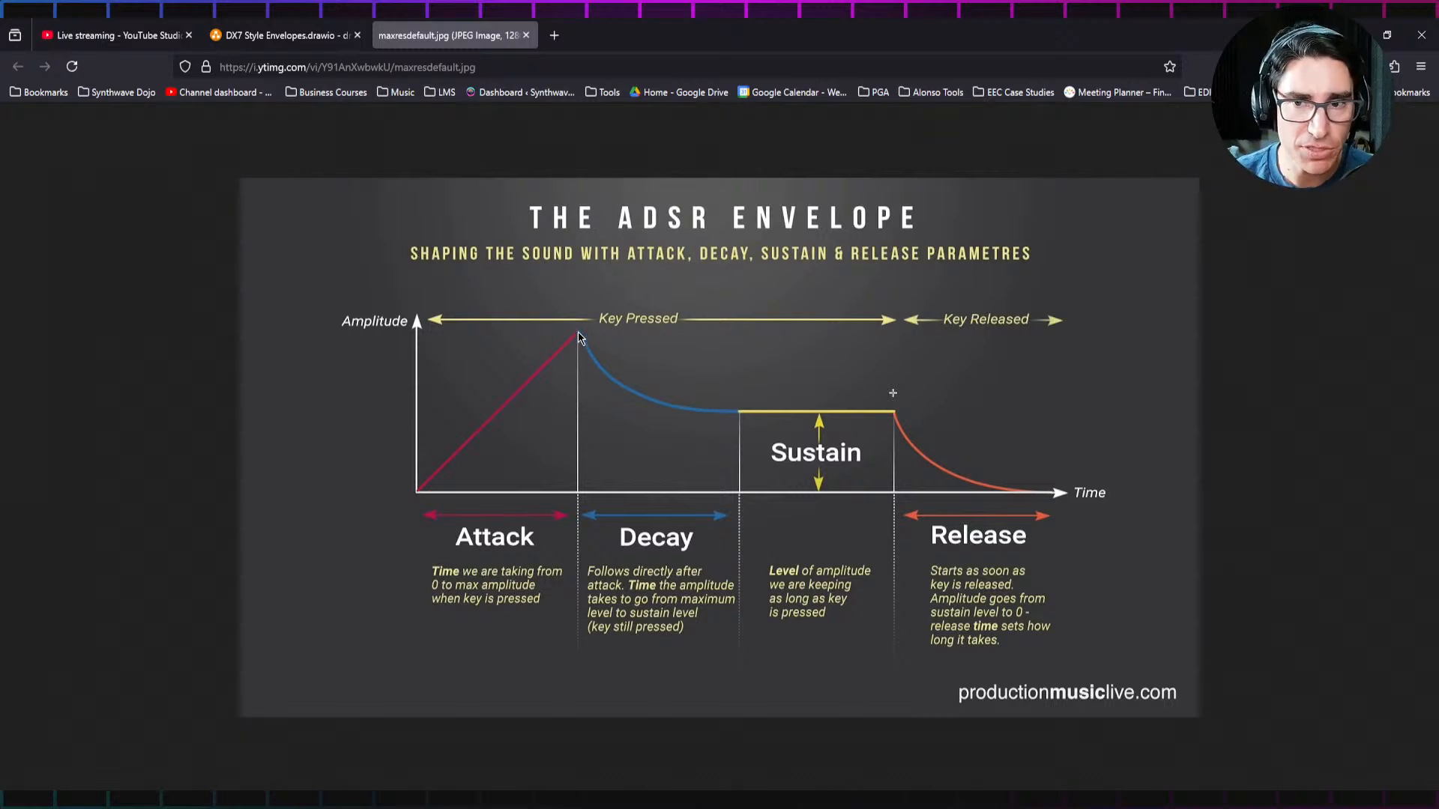
click(277, 35)
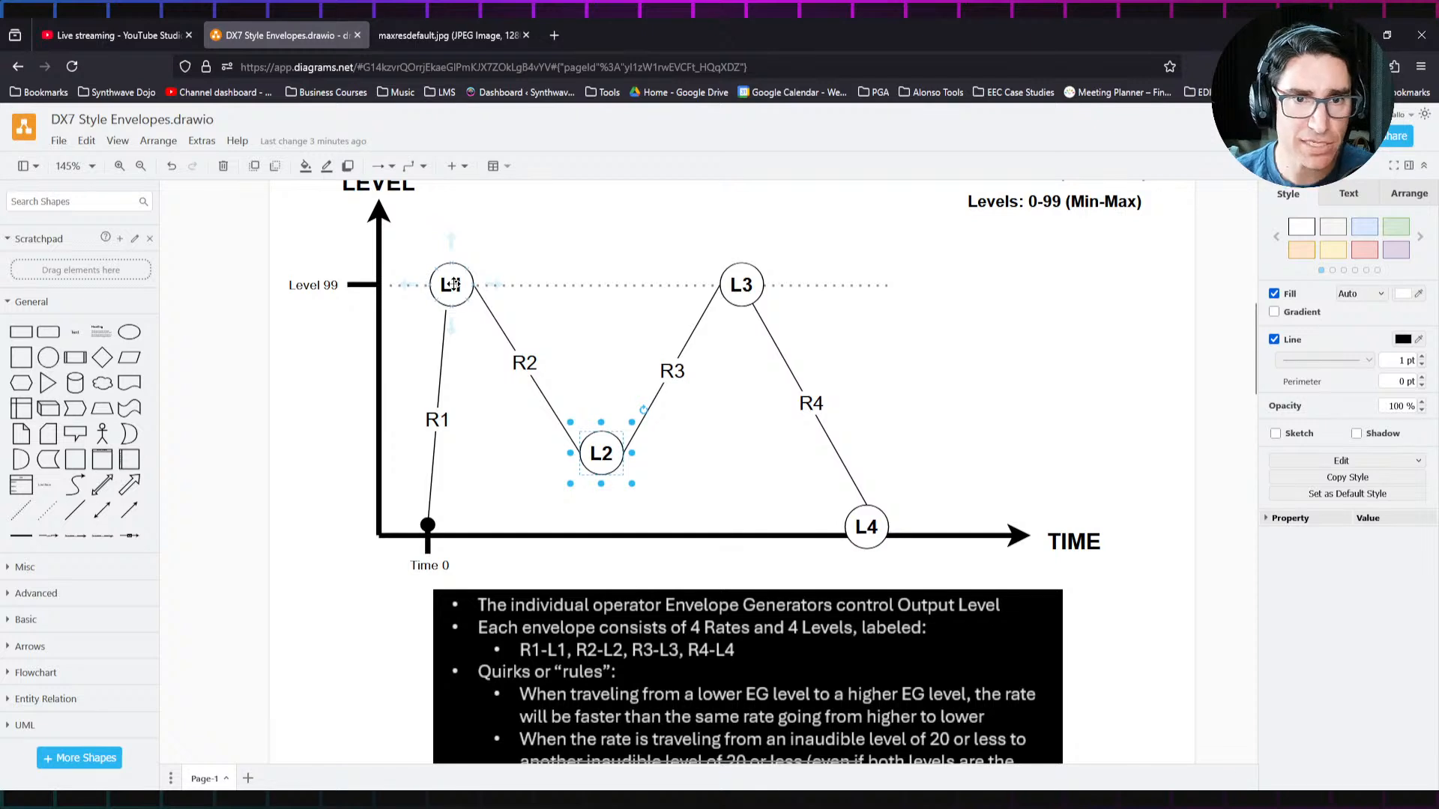
drag(453, 284, 449, 402)
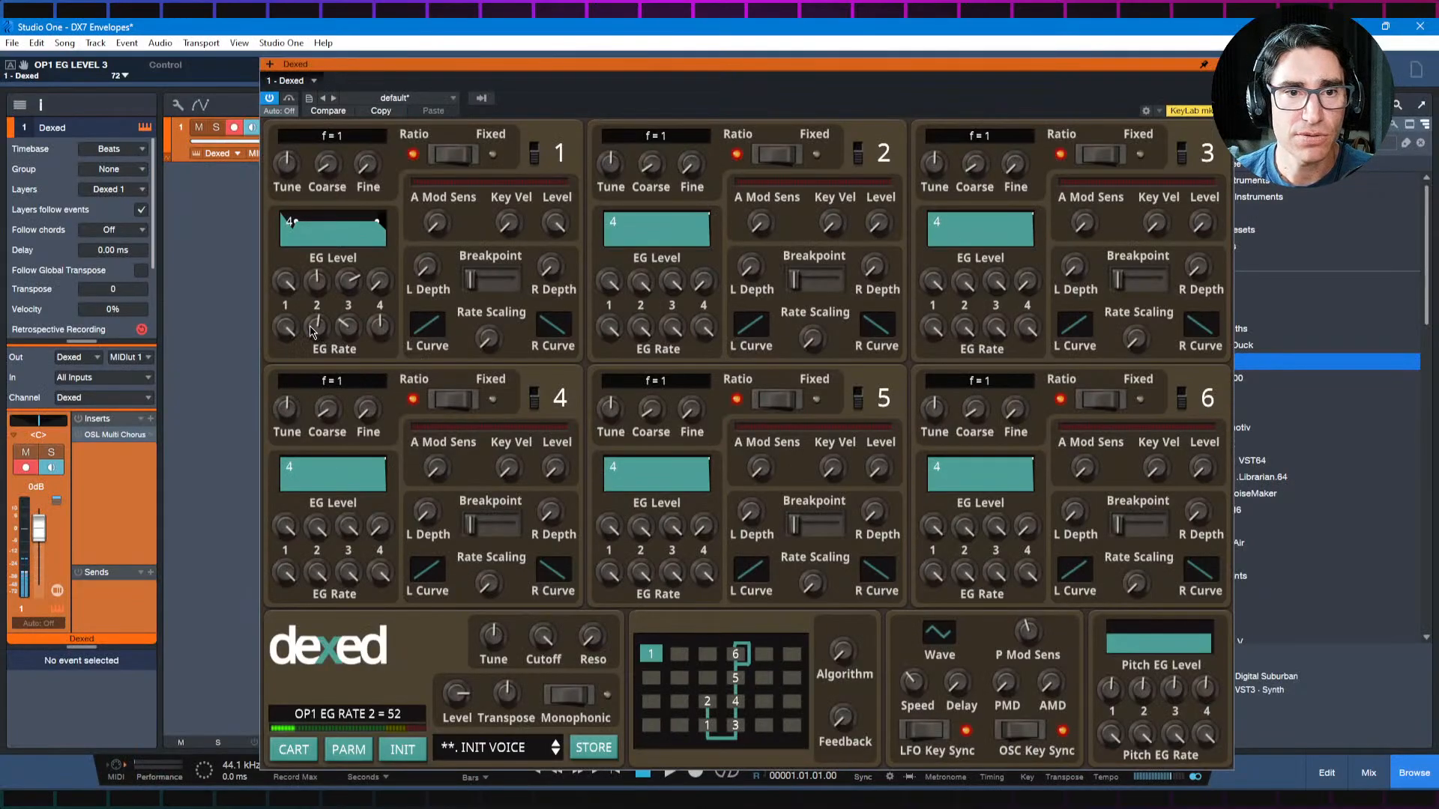
Step: In Studio One, set operator 1's EG Level 3 to 99 and Level 1 to 82, and finally reinitialize the Dexed voice
drag(349, 287, 351, 236)
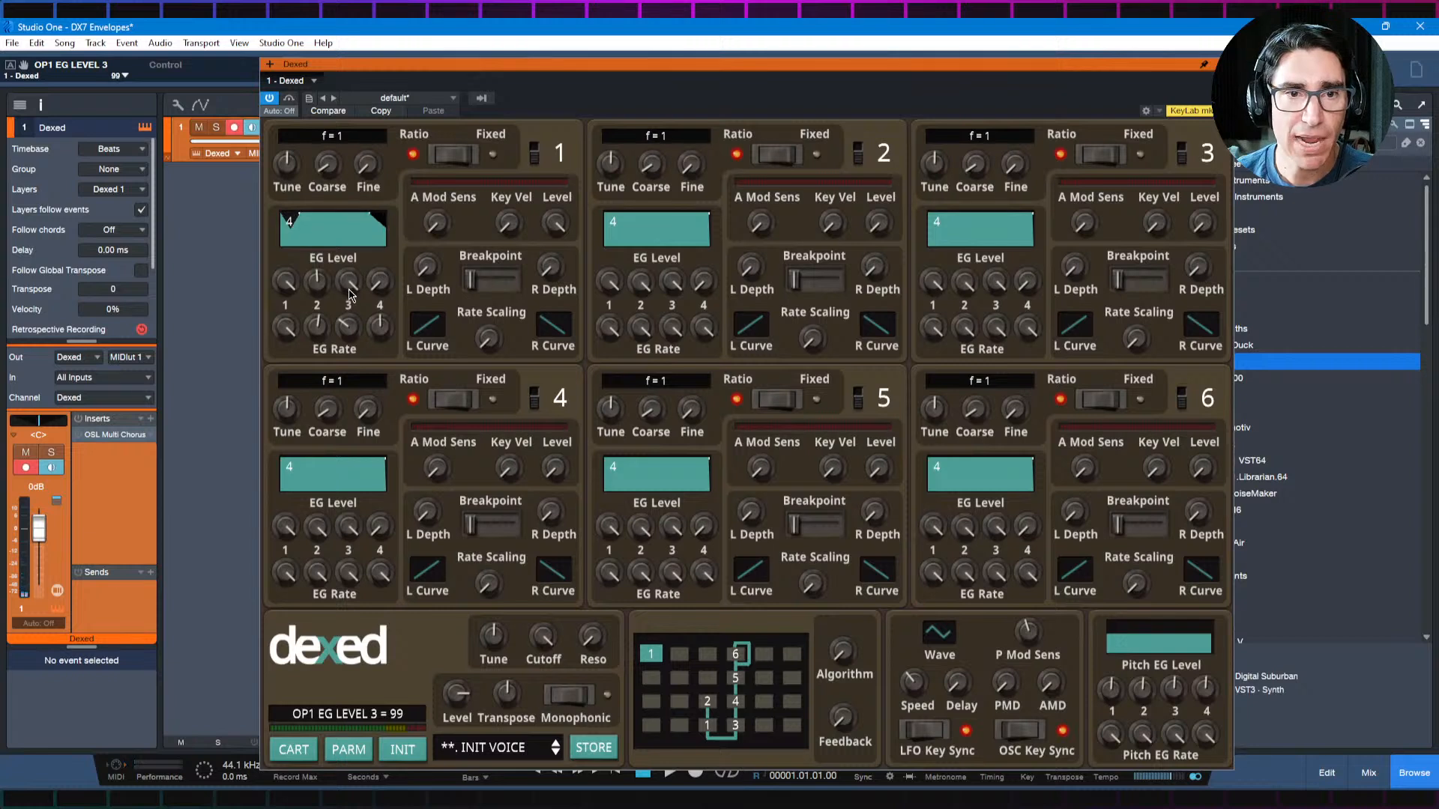
drag(284, 283, 276, 334)
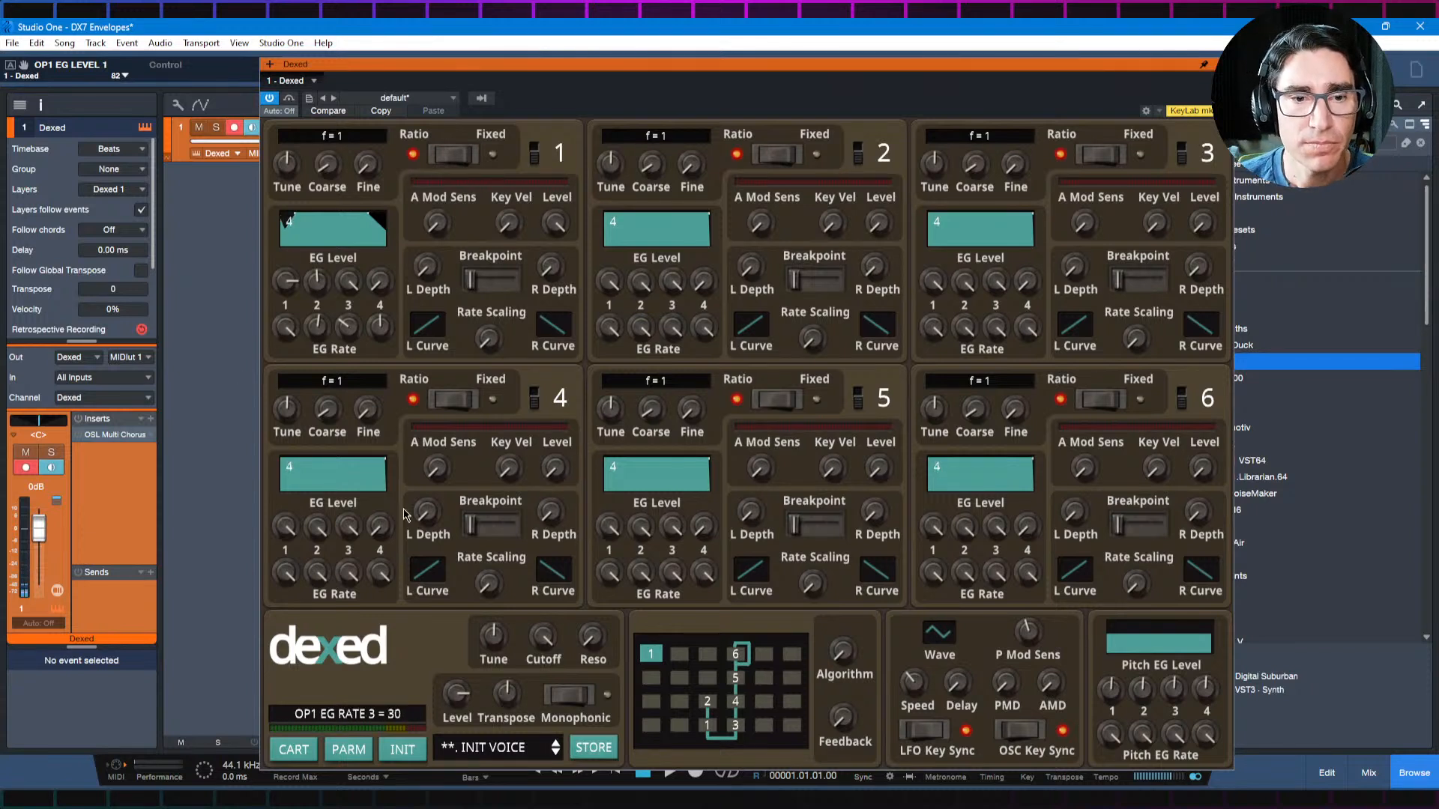
click(399, 753)
Step: Switch to the browser diagram, raise the L1 and L2 nodes to about the Level 99 line, and check the ADSR envelope reference image
key(alt+Tab)
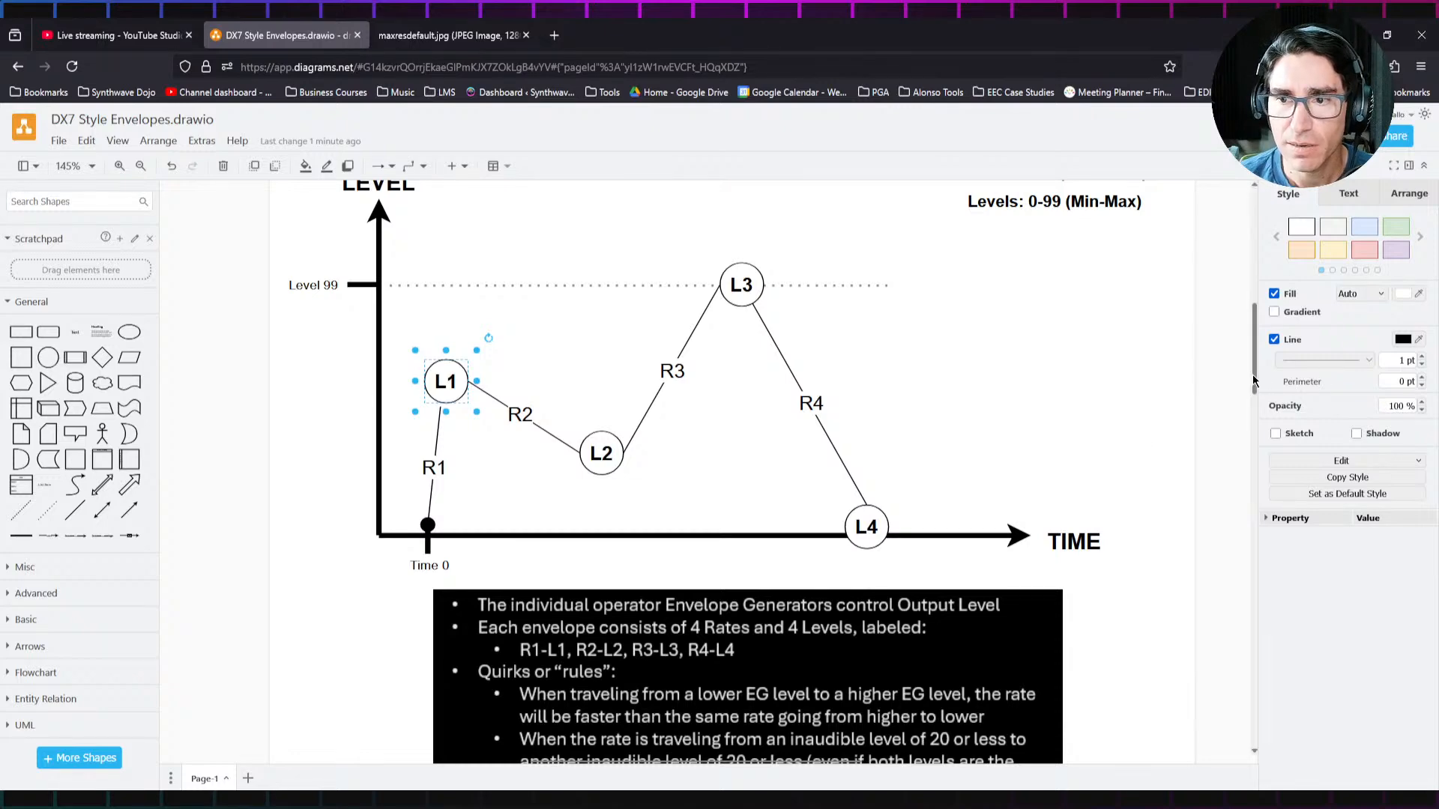
drag(1256, 382, 1256, 491)
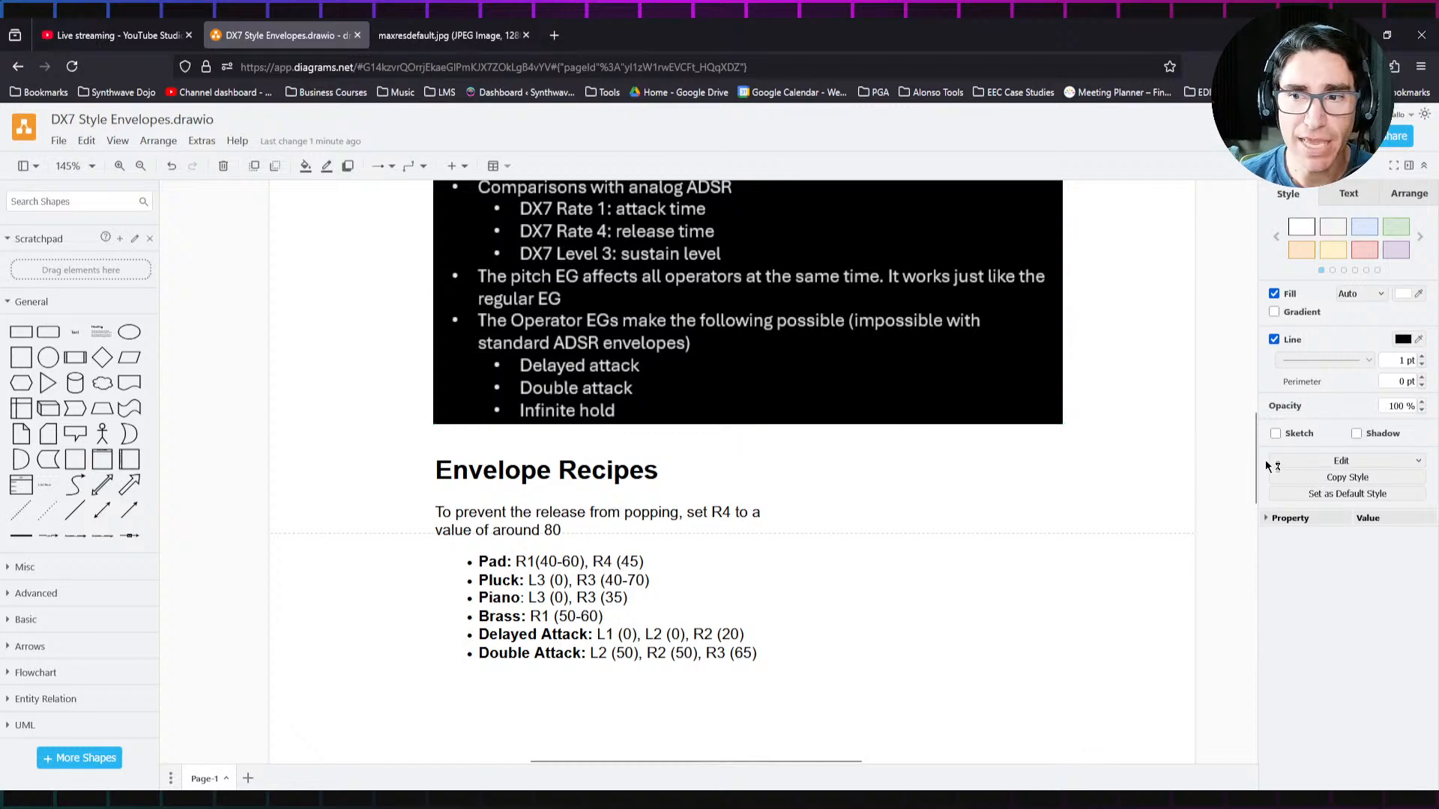
drag(1256, 480, 1256, 358)
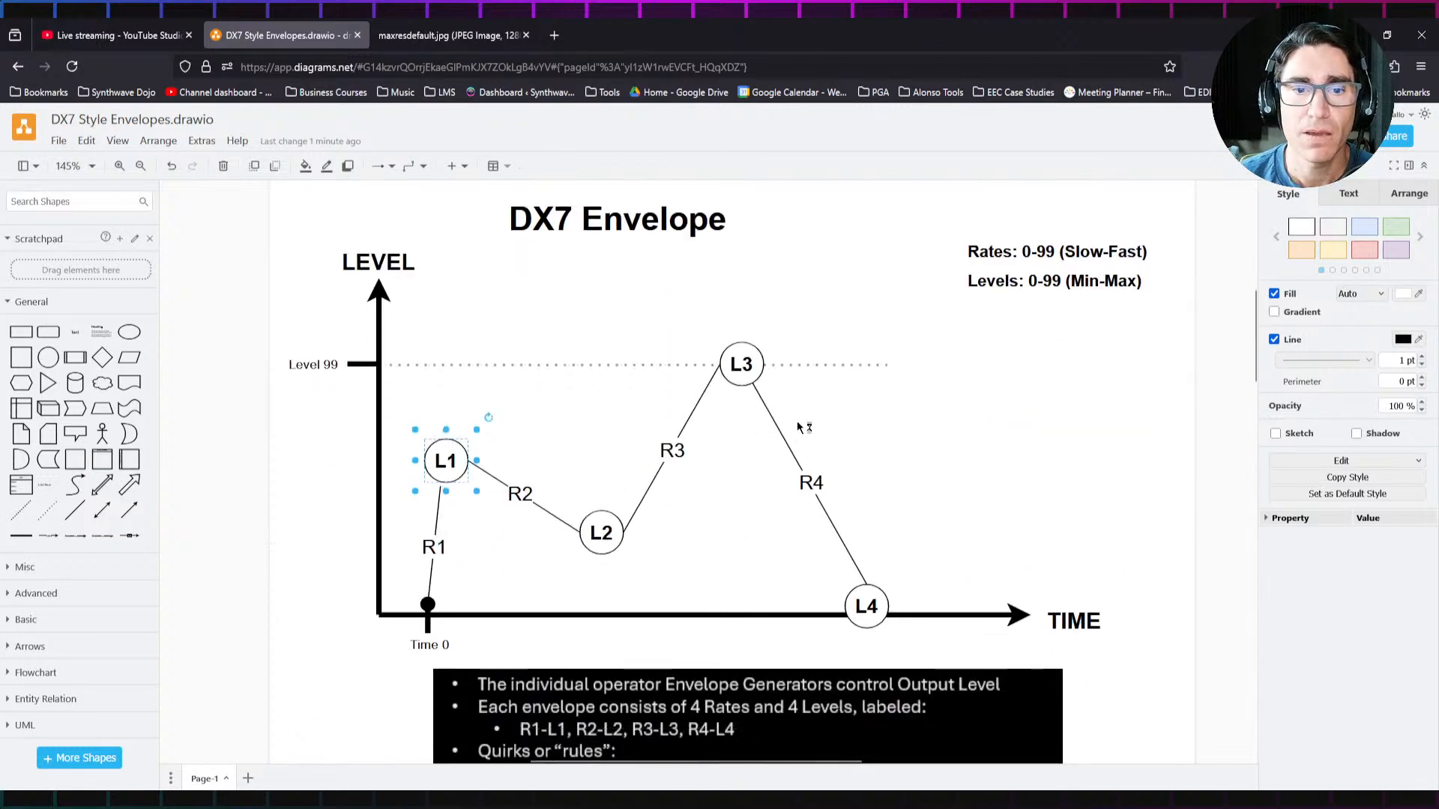
drag(450, 459, 482, 381)
drag(600, 534, 599, 366)
click(456, 37)
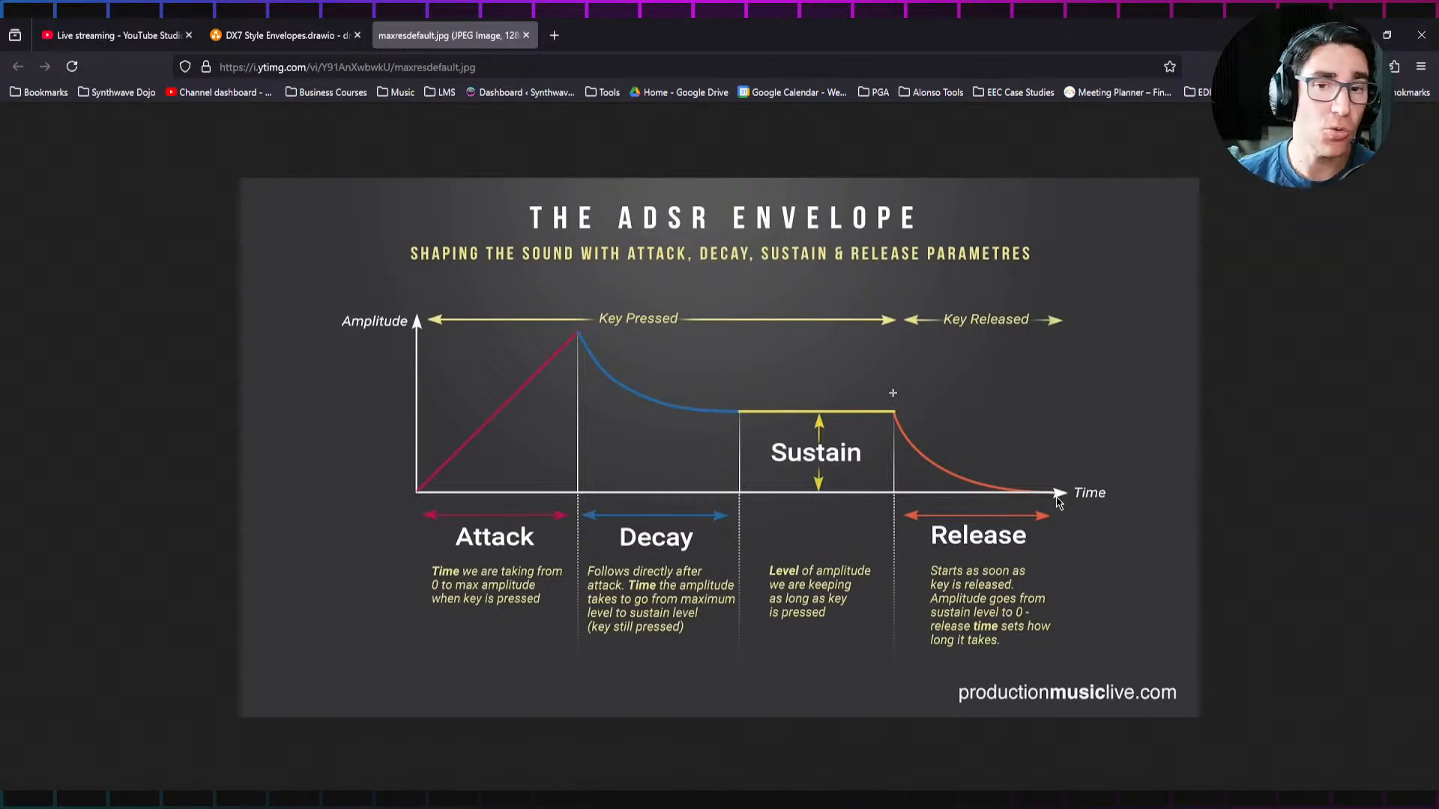
click(285, 35)
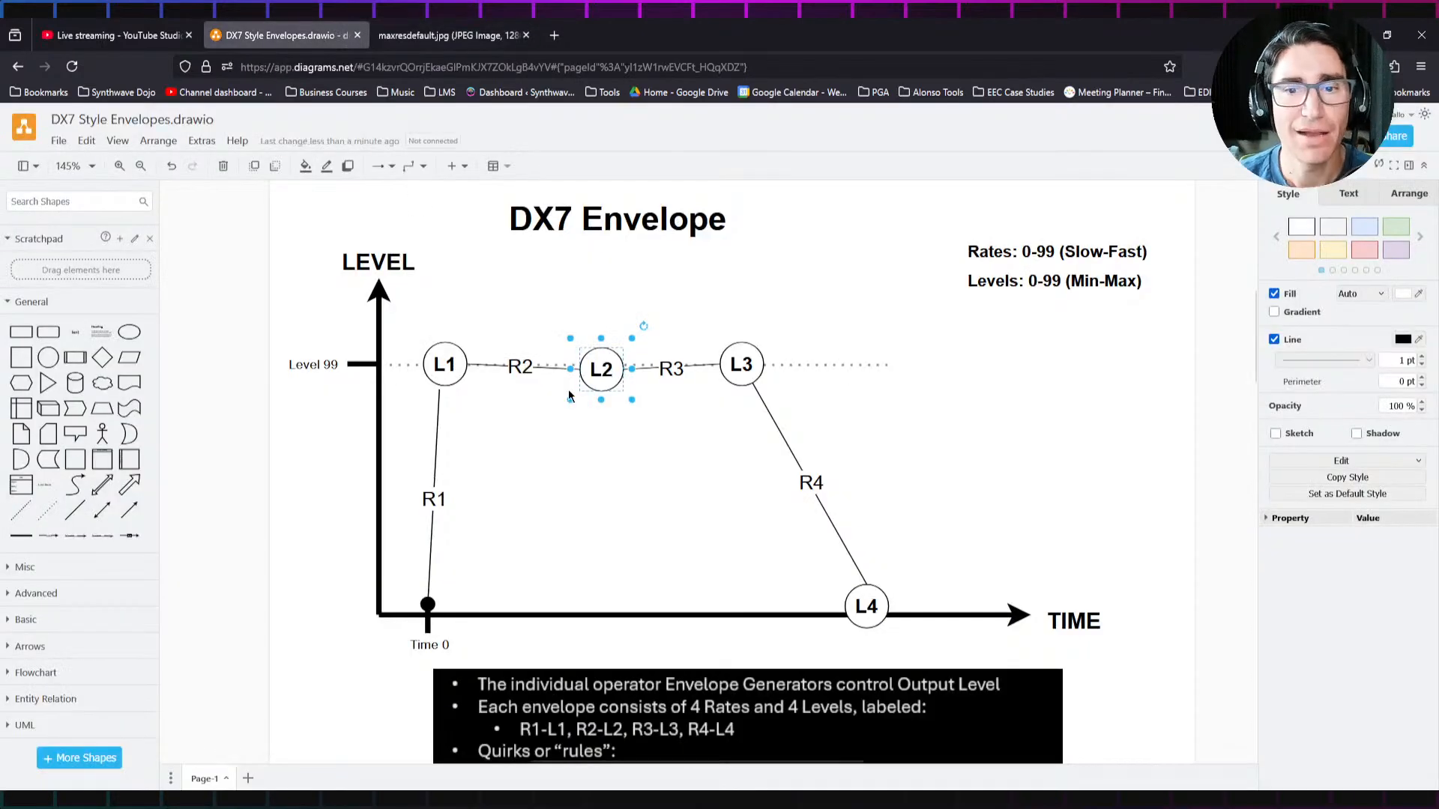
Step: Raise the diagram's L4 node above the time axis and farther along it, and align L2 exactly level with L1 and L3
click(863, 604)
drag(863, 604, 925, 528)
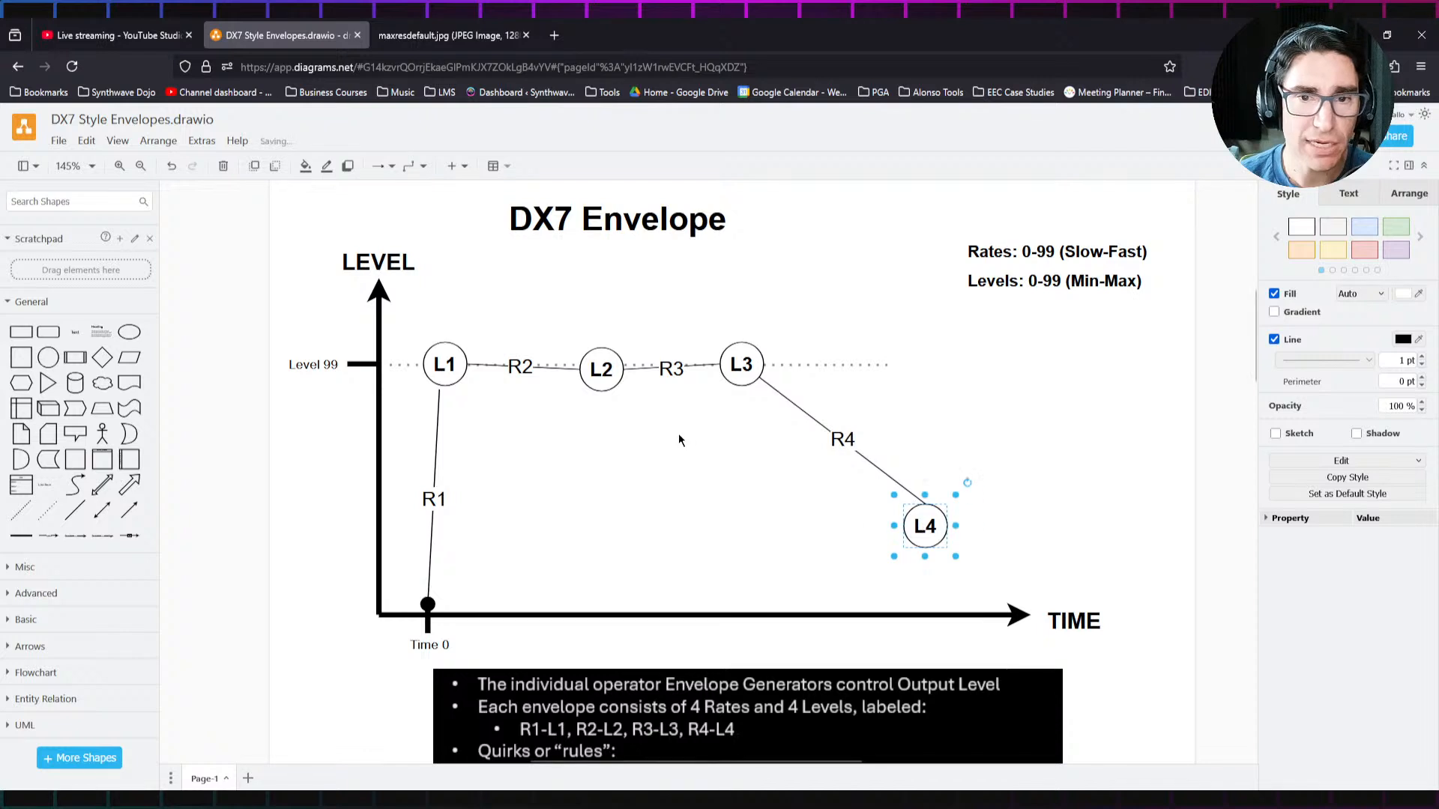
click(602, 367)
drag(602, 367, 602, 368)
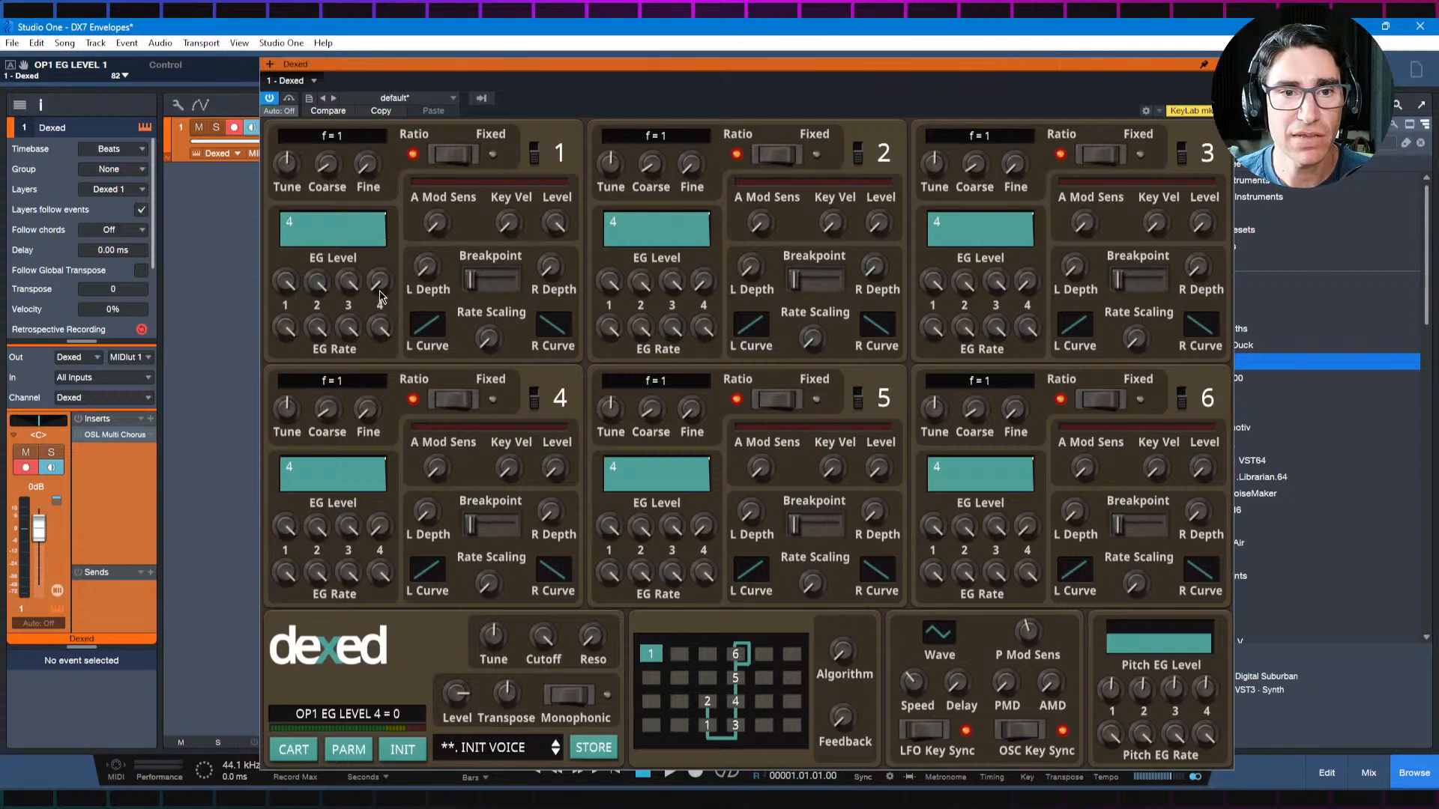
Step: In Studio One, try operator 1's EG Level 4 at 72 with Rate 4 at 82, and bring Level 4 down to 4 and 0
drag(380, 295, 389, 237)
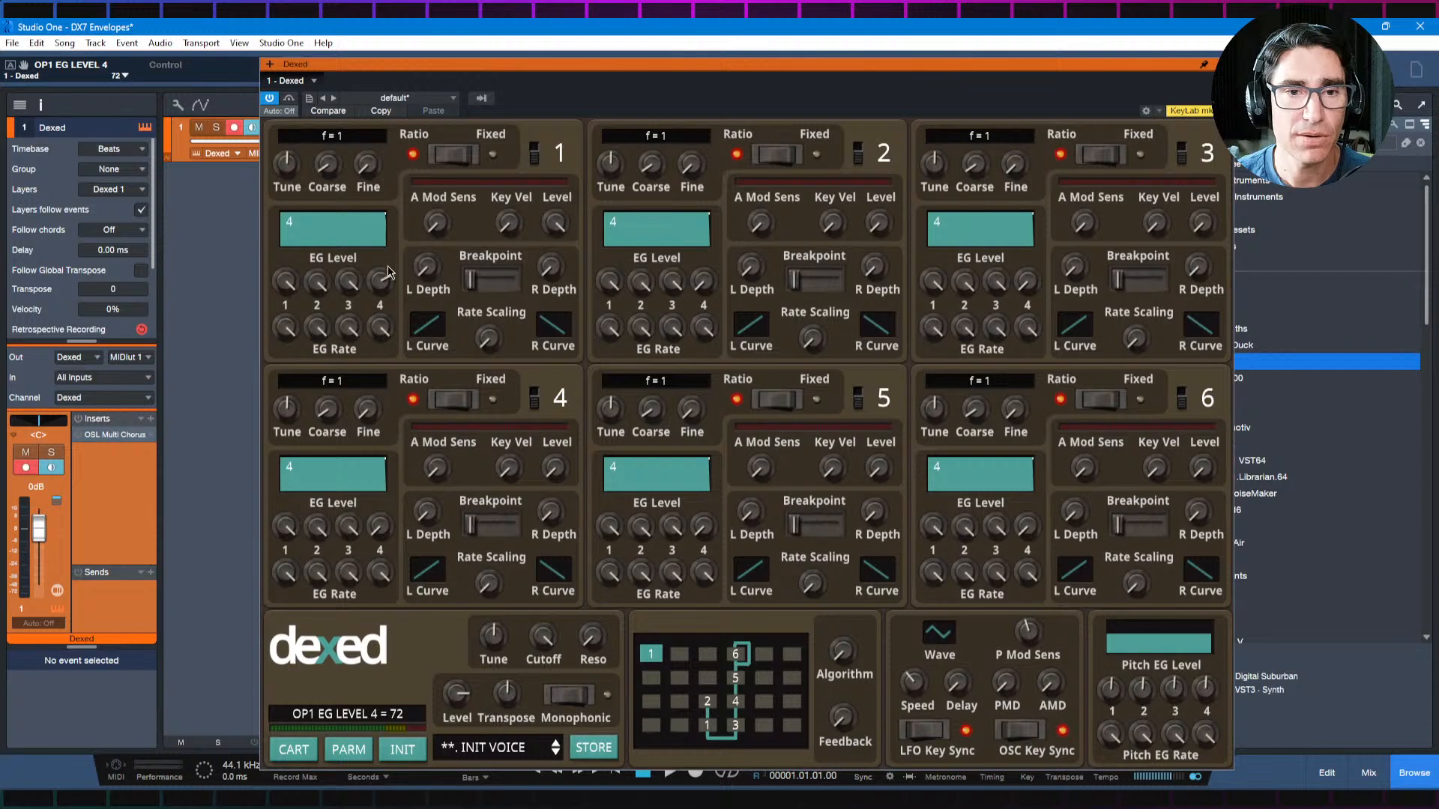
drag(383, 327, 382, 359)
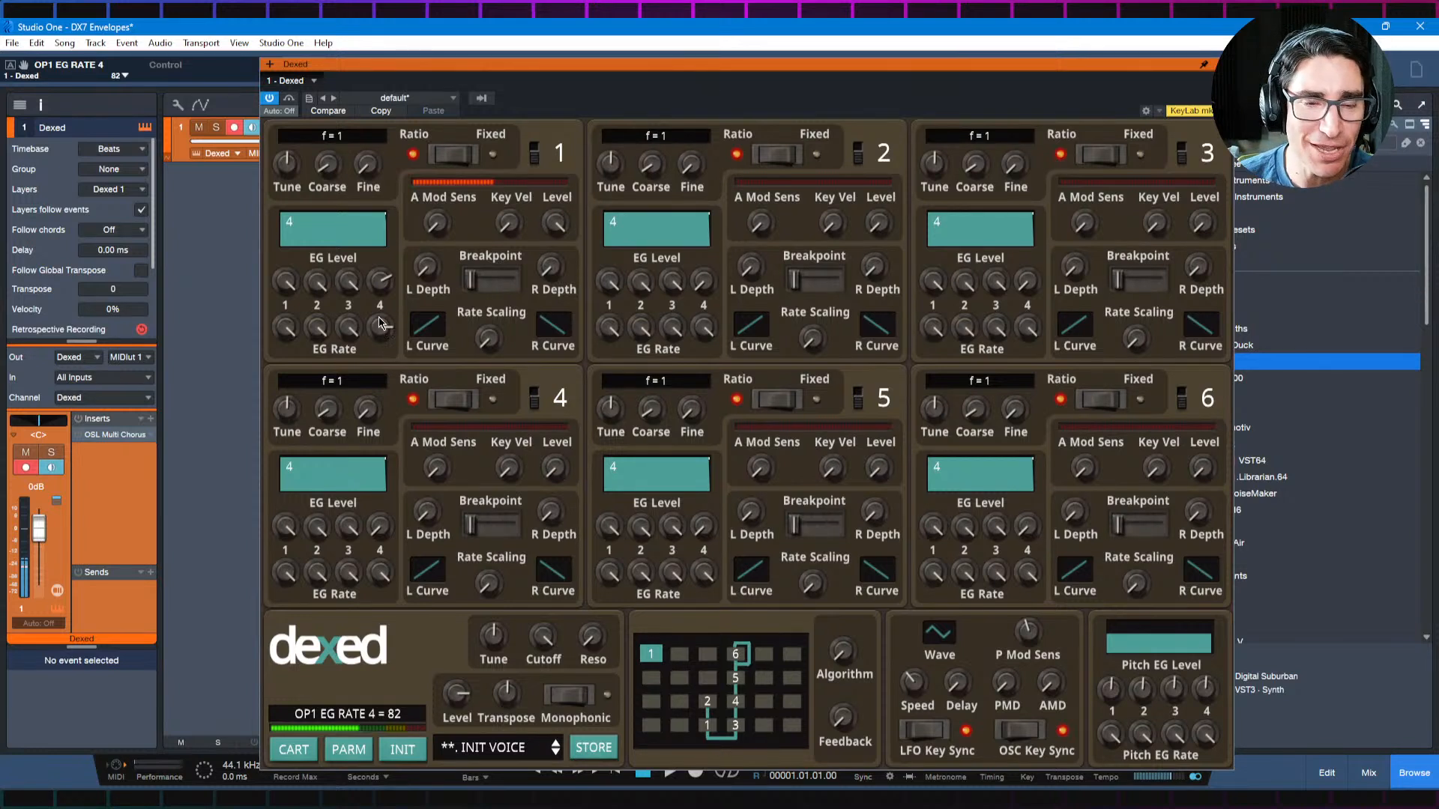
drag(378, 291, 411, 487)
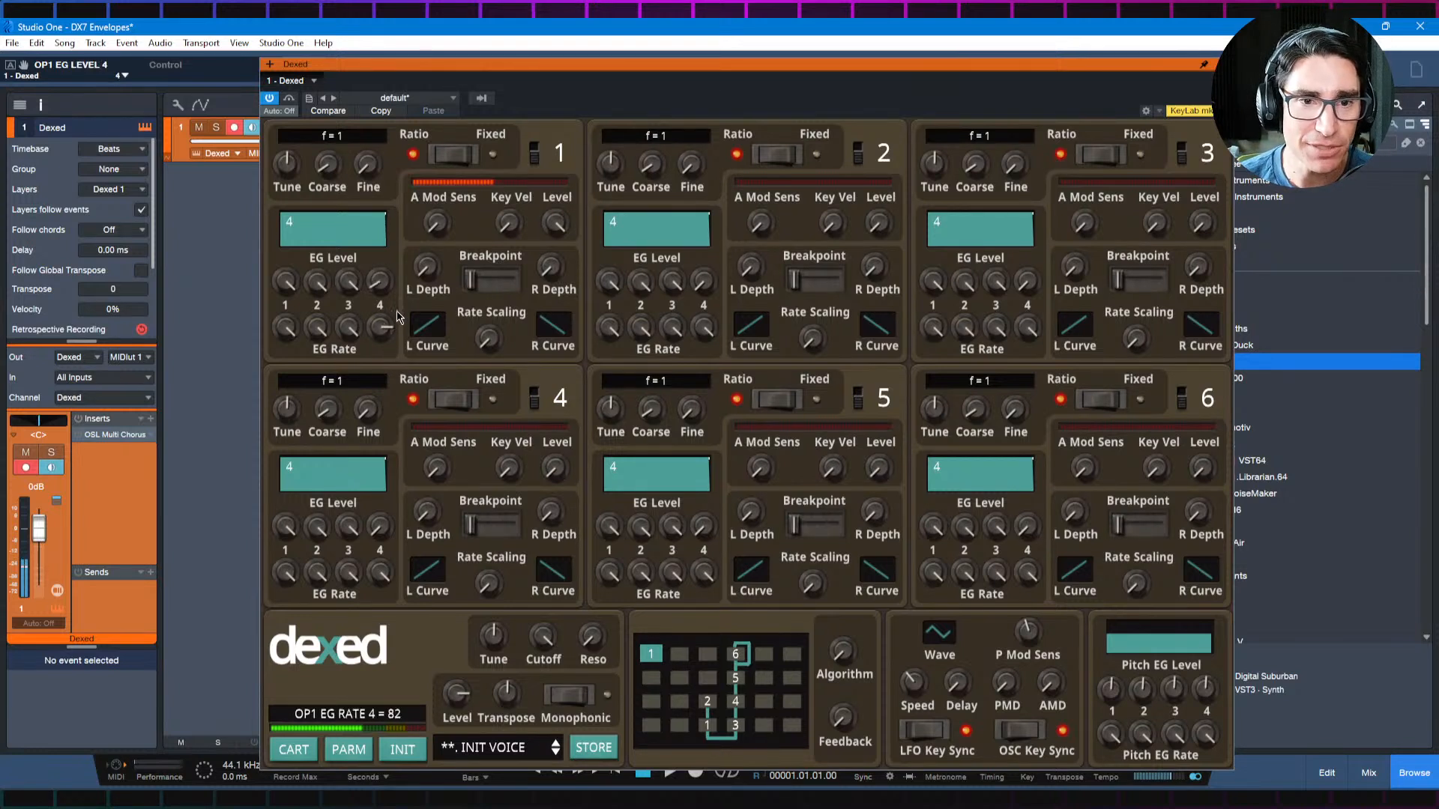
drag(380, 284, 395, 359)
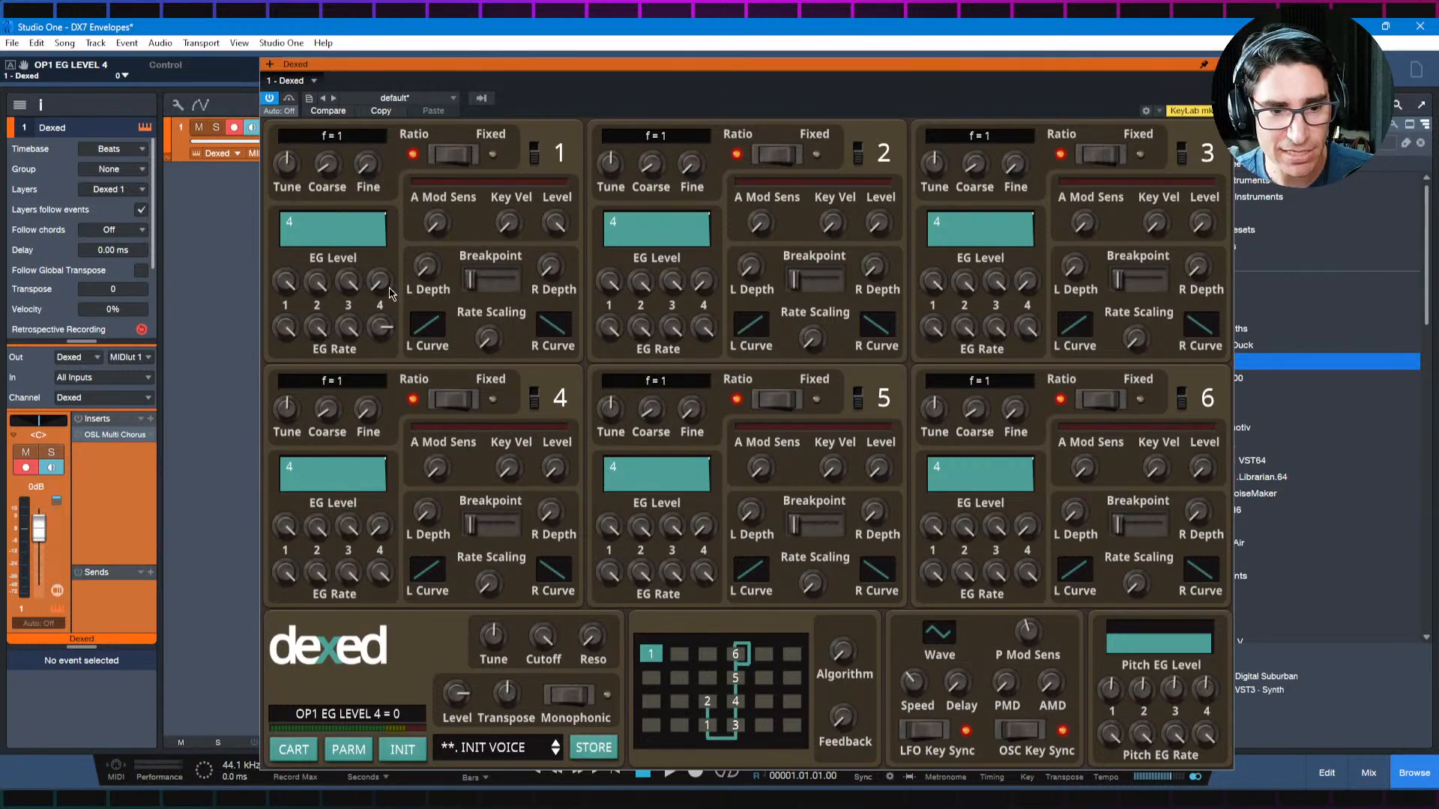
Step: Look up the Envelope Recipes below the browser diagram, and initialize the Dexed voice in Studio One for the Pad recipe
key(alt+Tab)
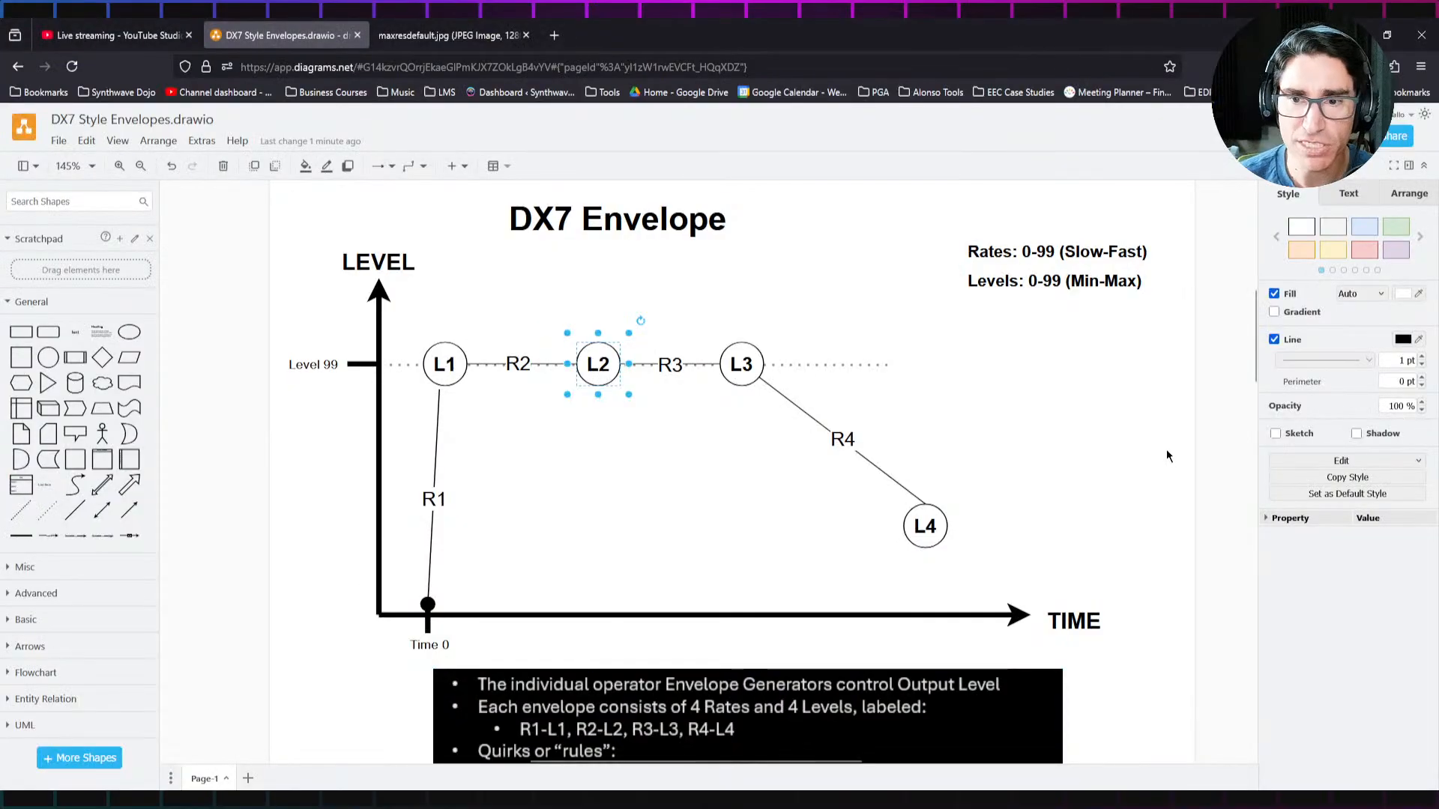
drag(1257, 364, 1255, 510)
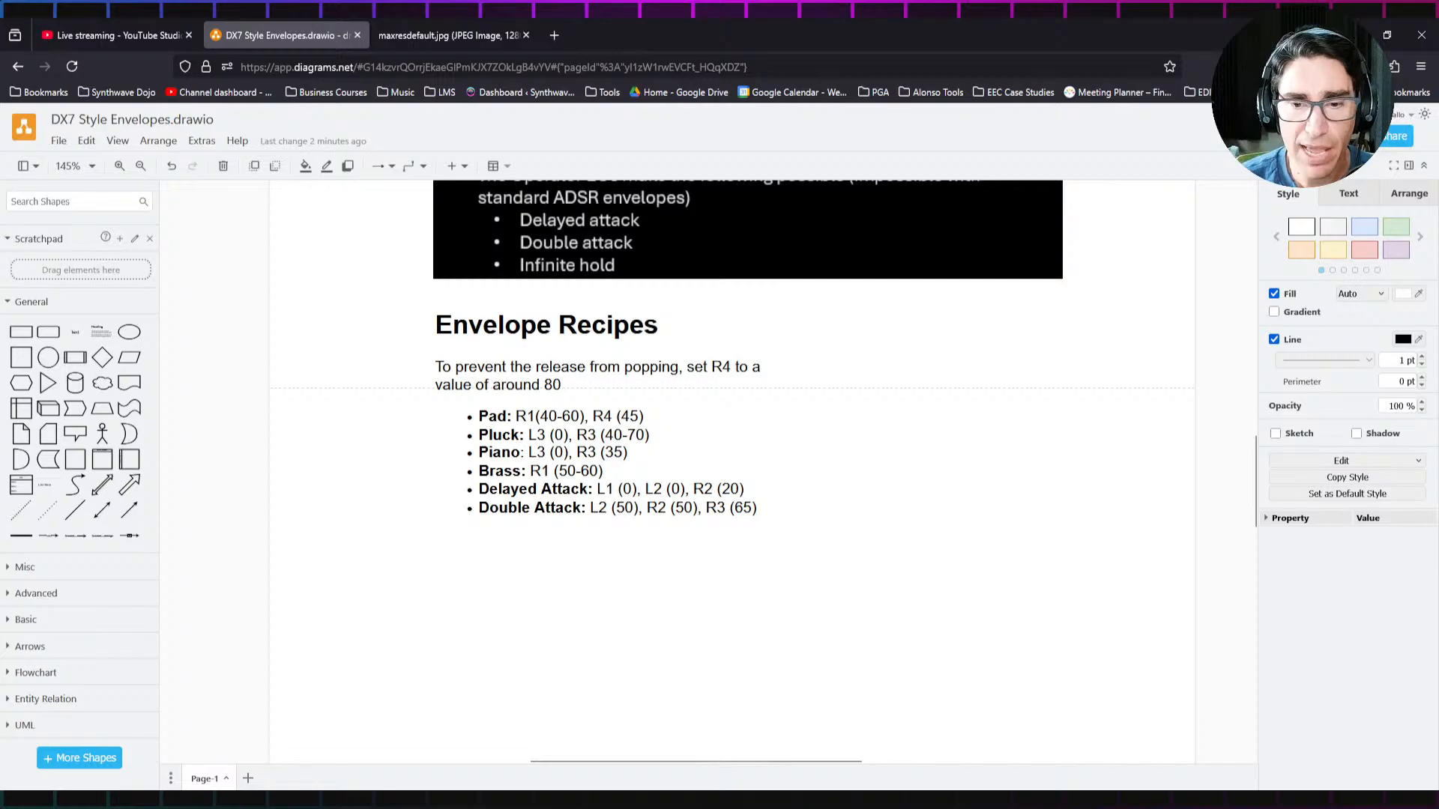
key(alt+Tab)
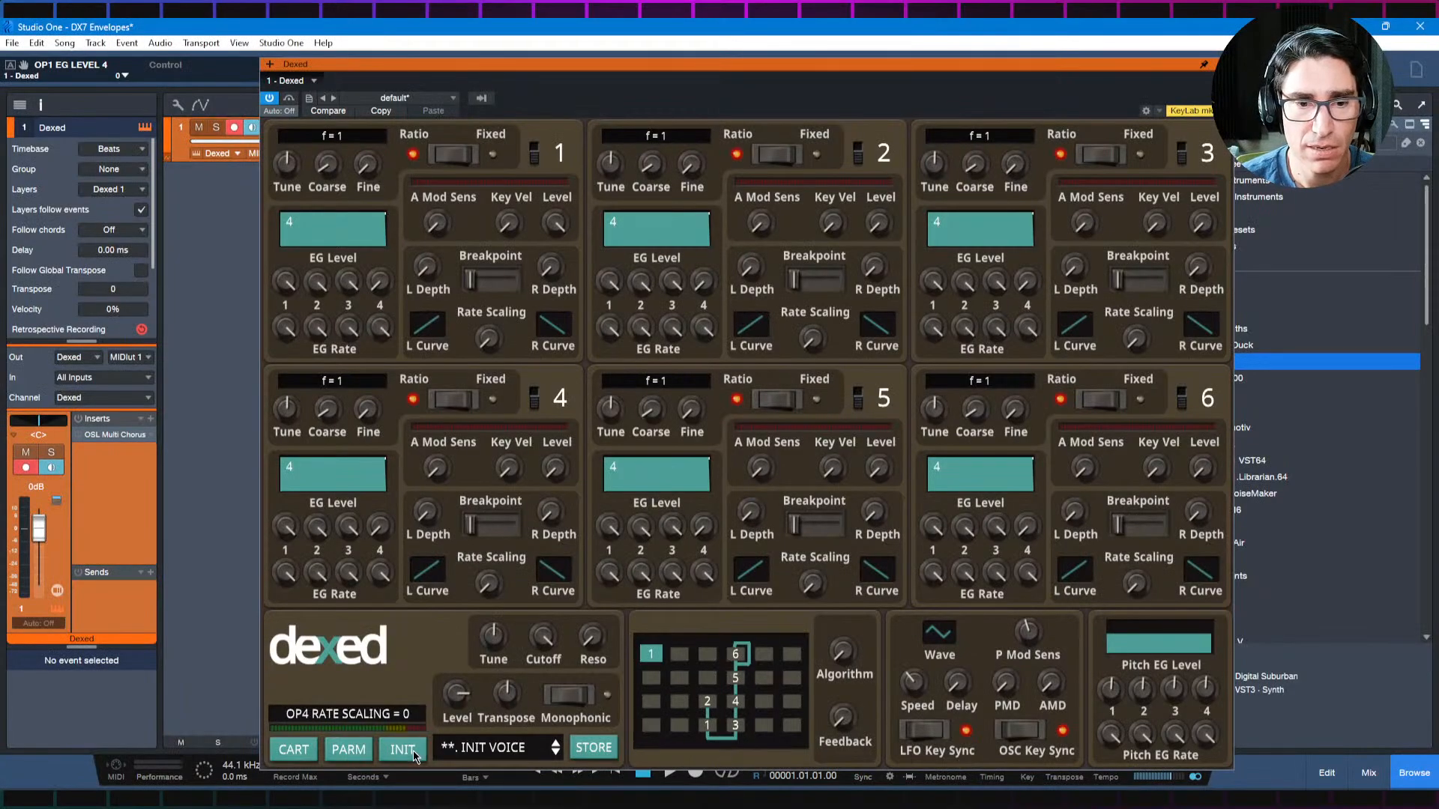
key(alt+Tab)
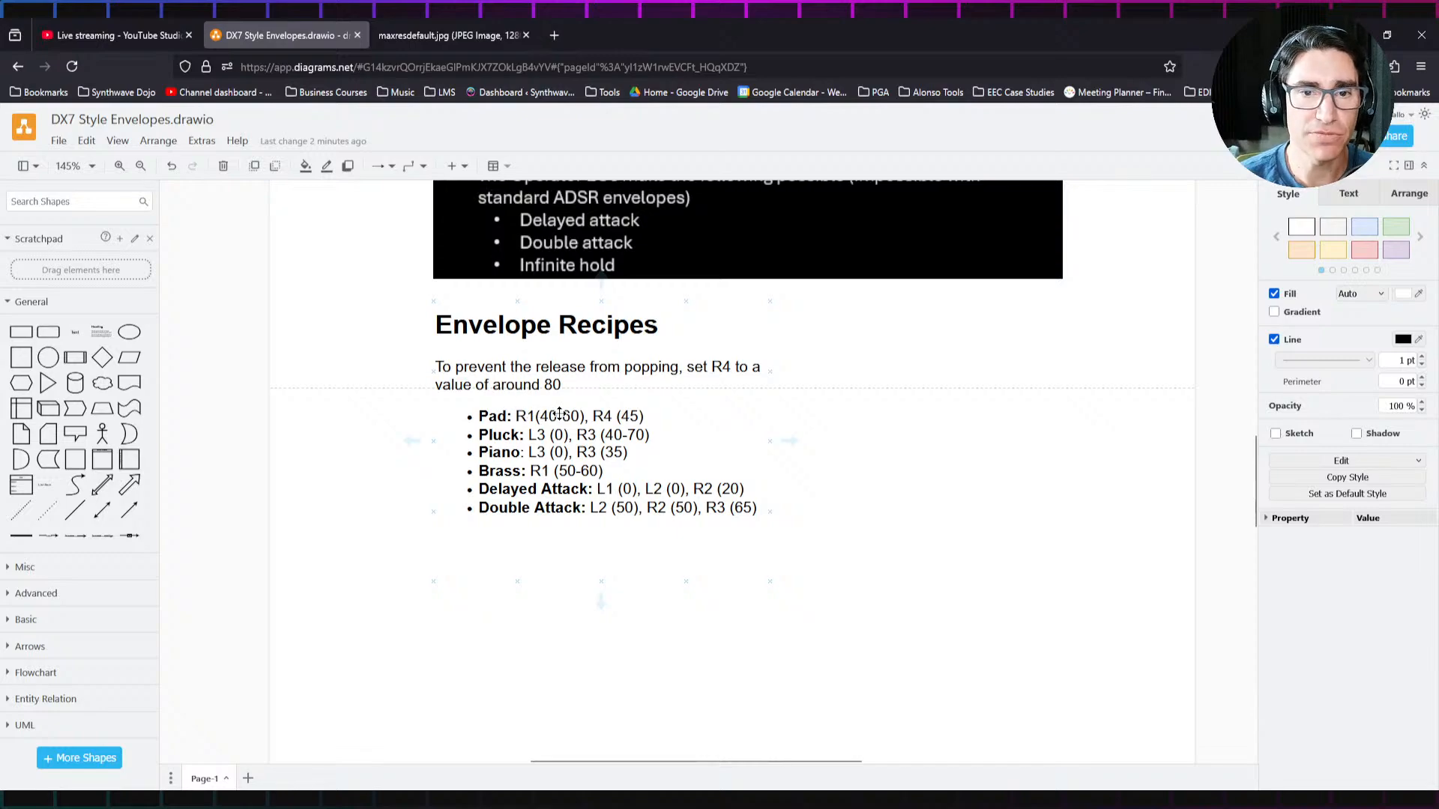
Step: Apply the Pad recipe to operator 1 in Dexed by setting EG Rate 1 to 40 and EG Rate 4 to 45
key(alt+Tab)
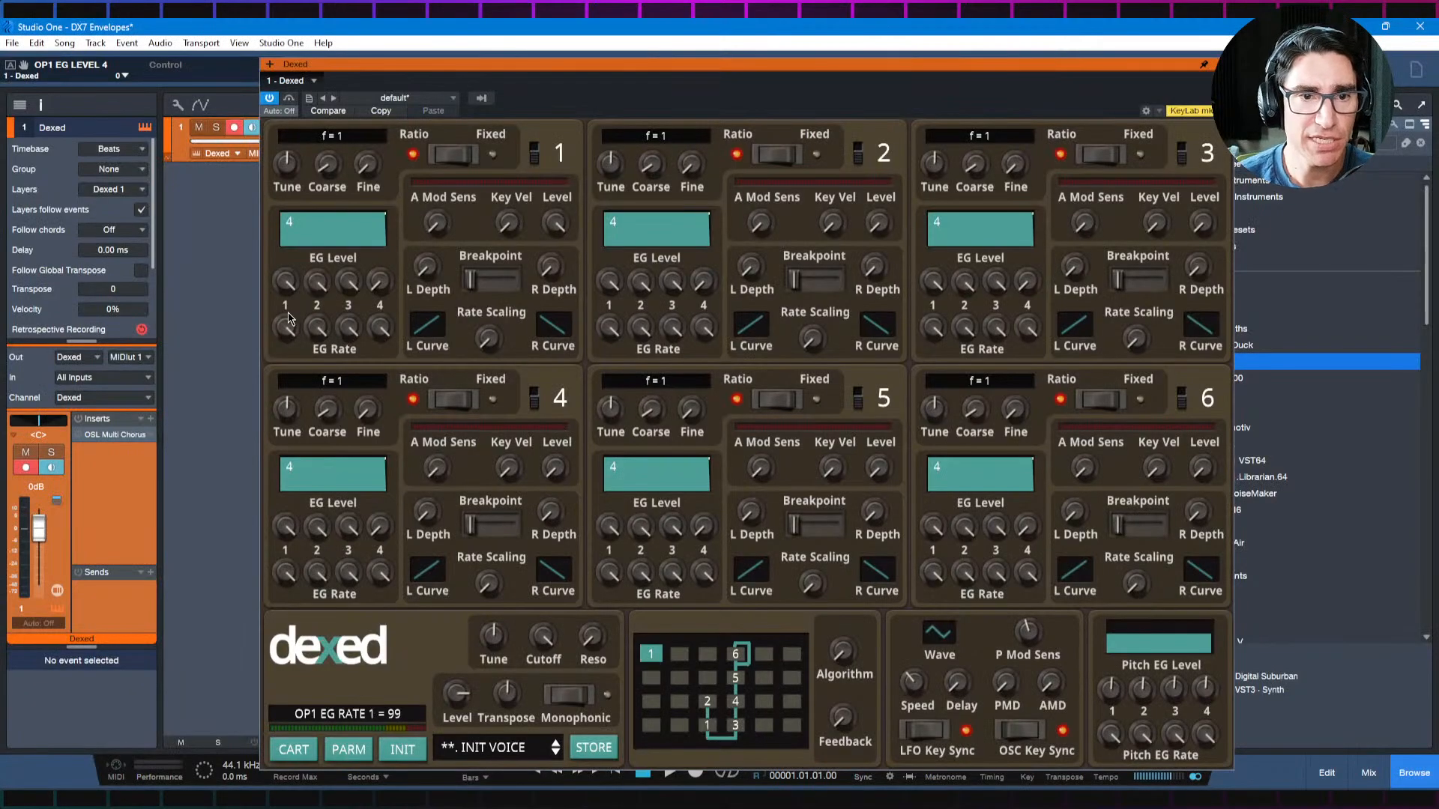
drag(290, 323, 299, 482)
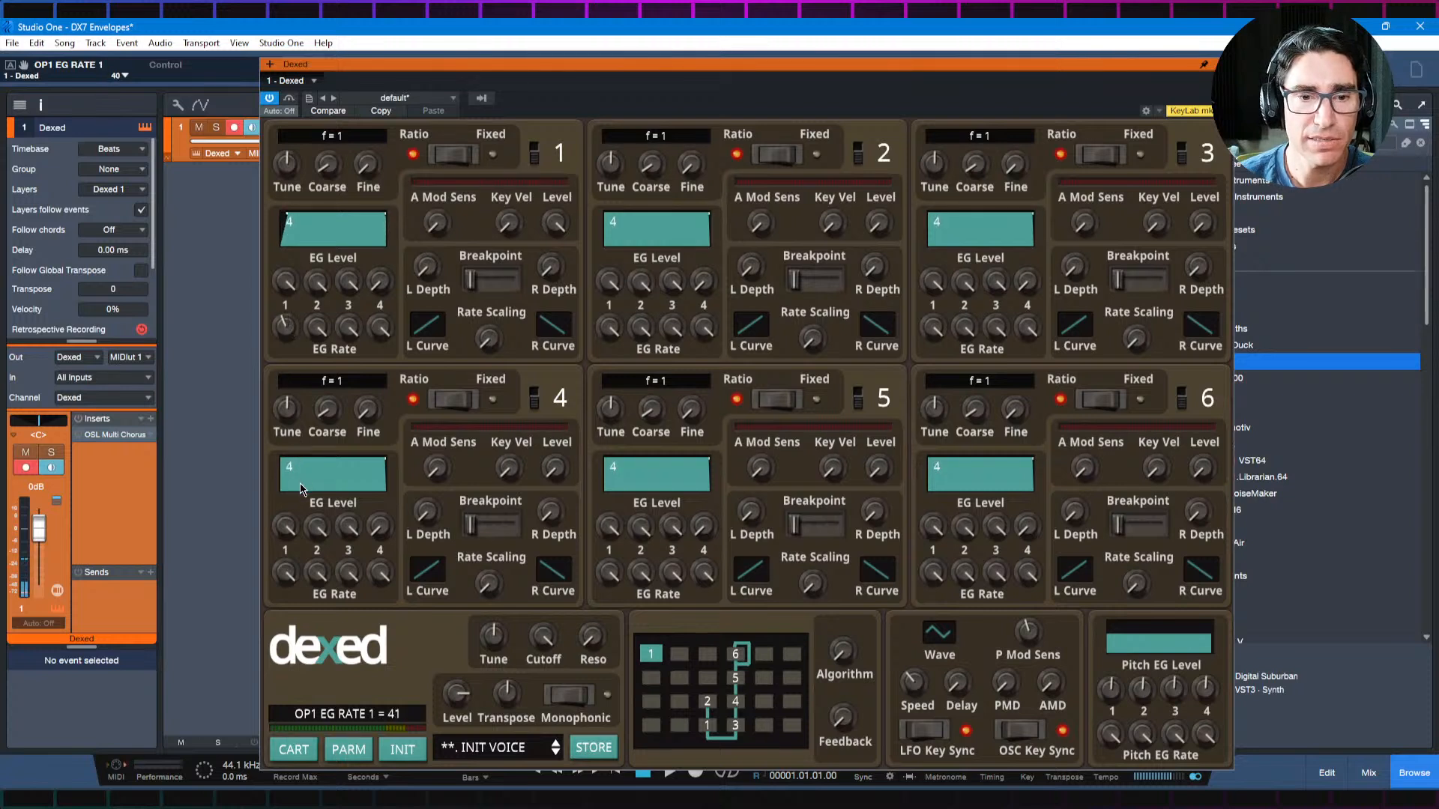
key(alt+Tab)
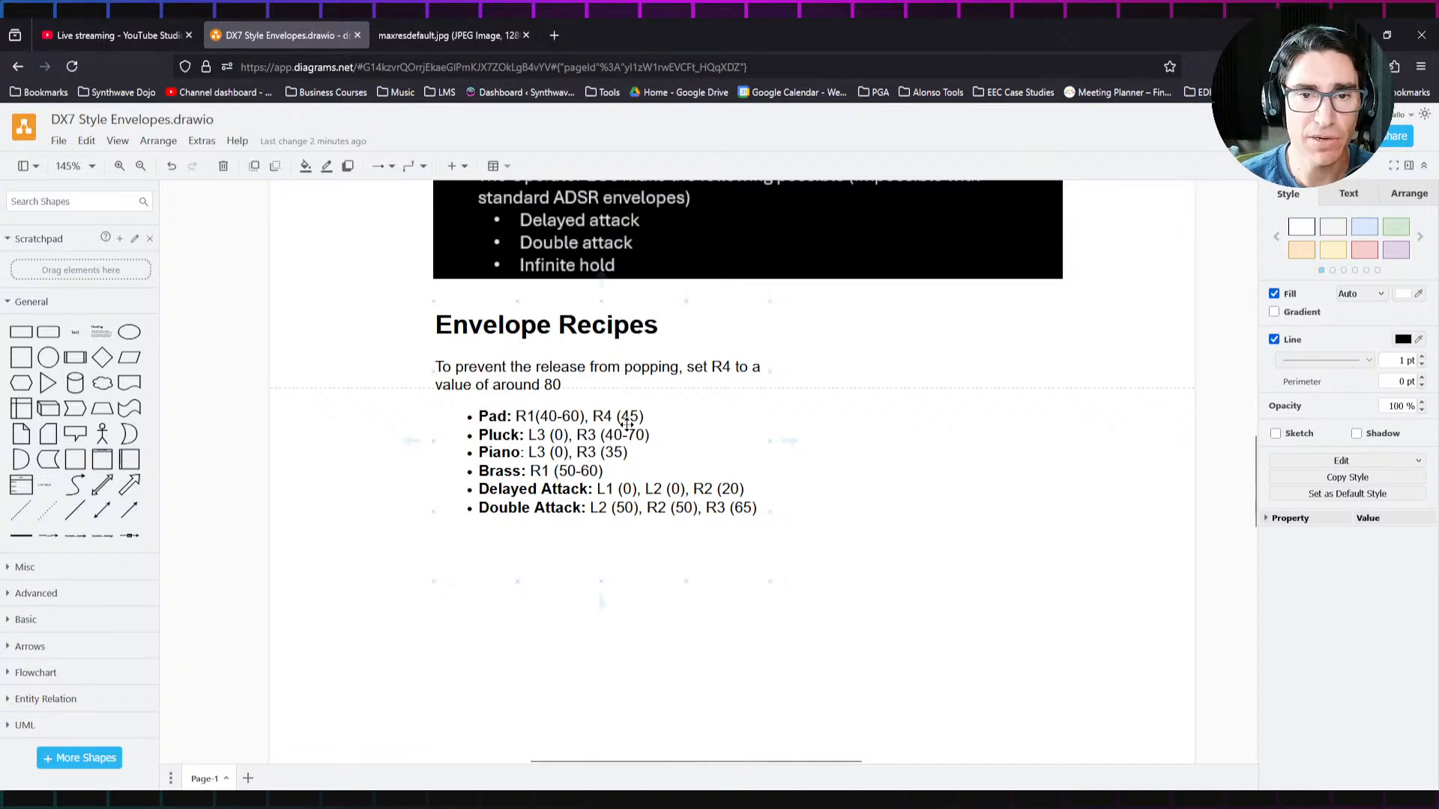
key(alt+Tab)
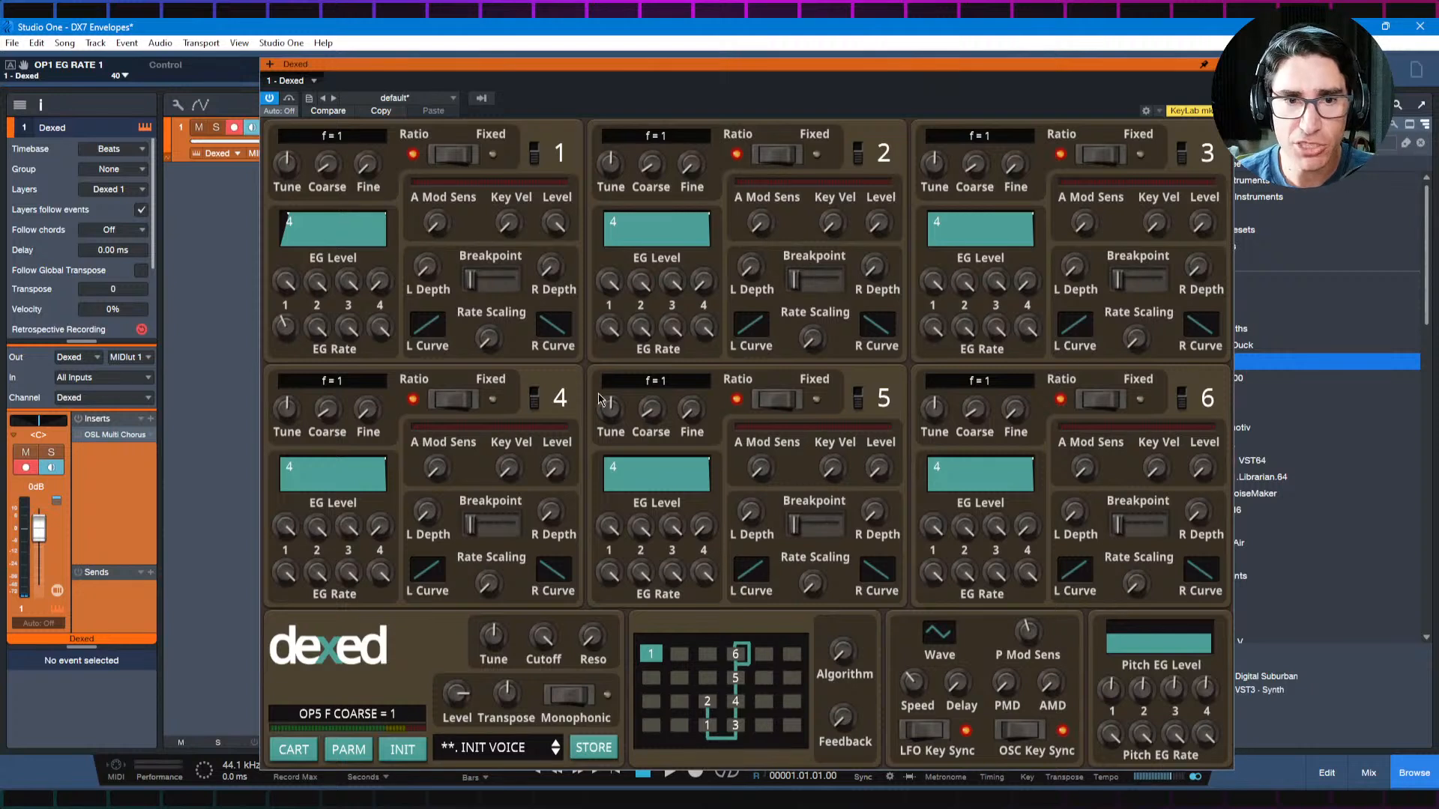
drag(380, 330, 395, 484)
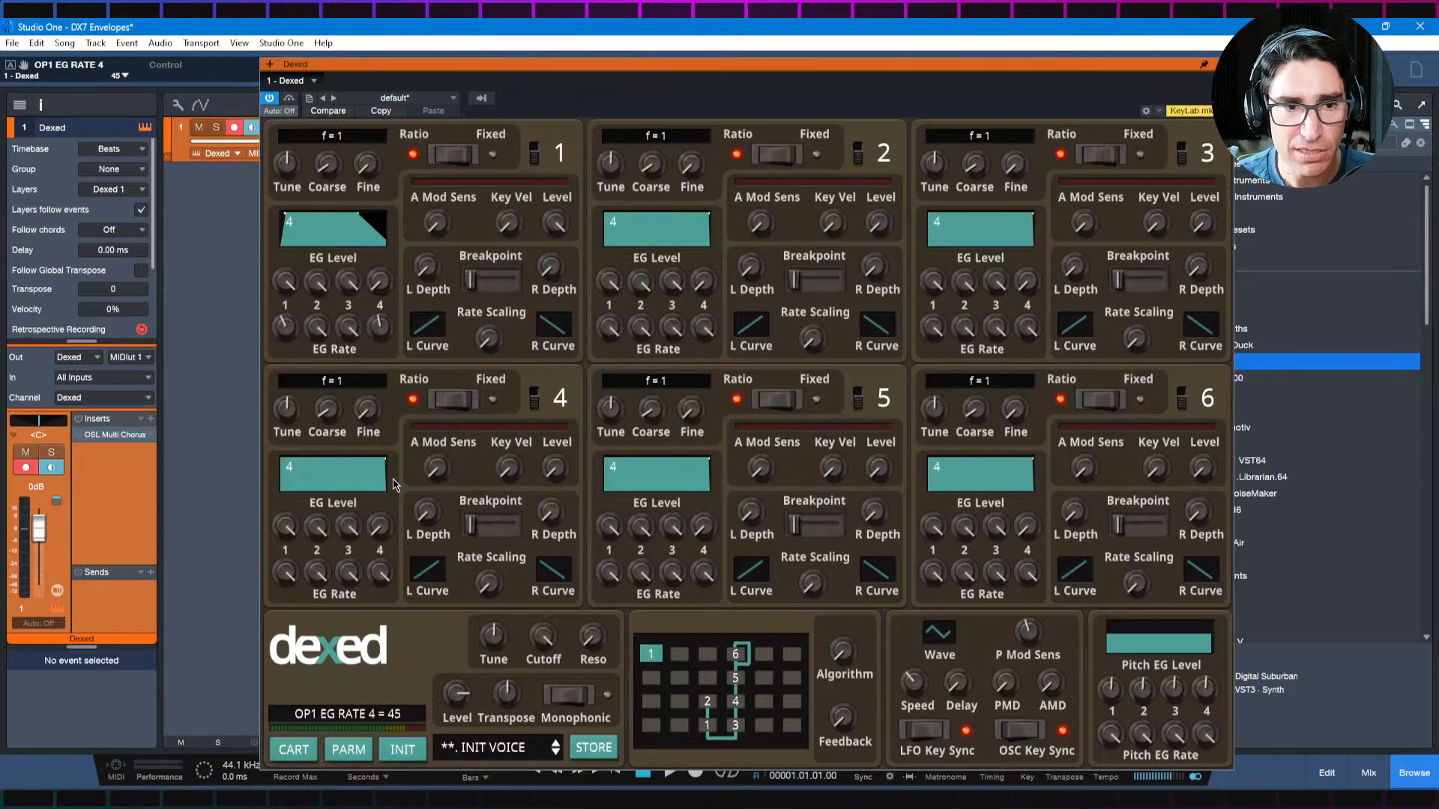
mouse_move(283, 513)
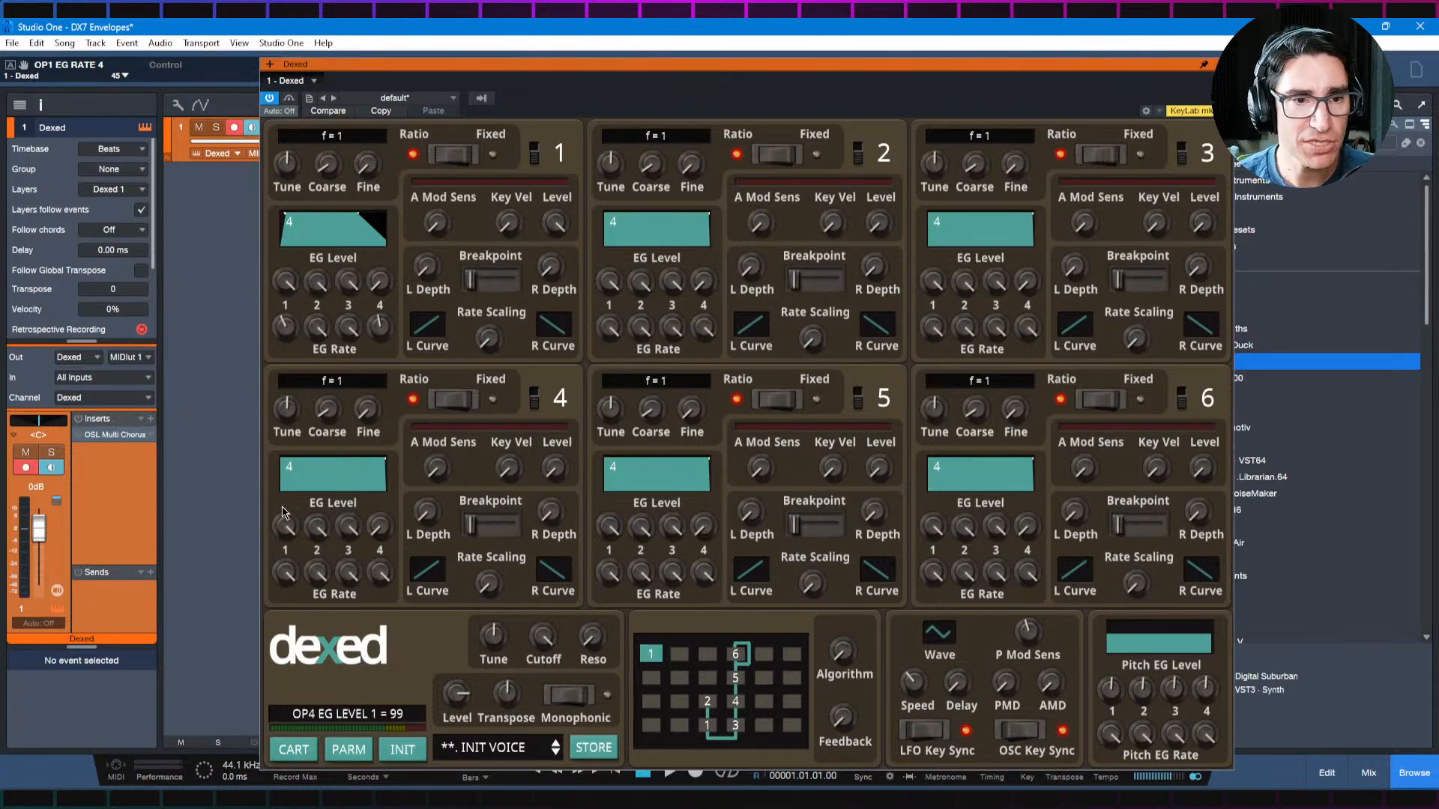
mouse_move(441, 590)
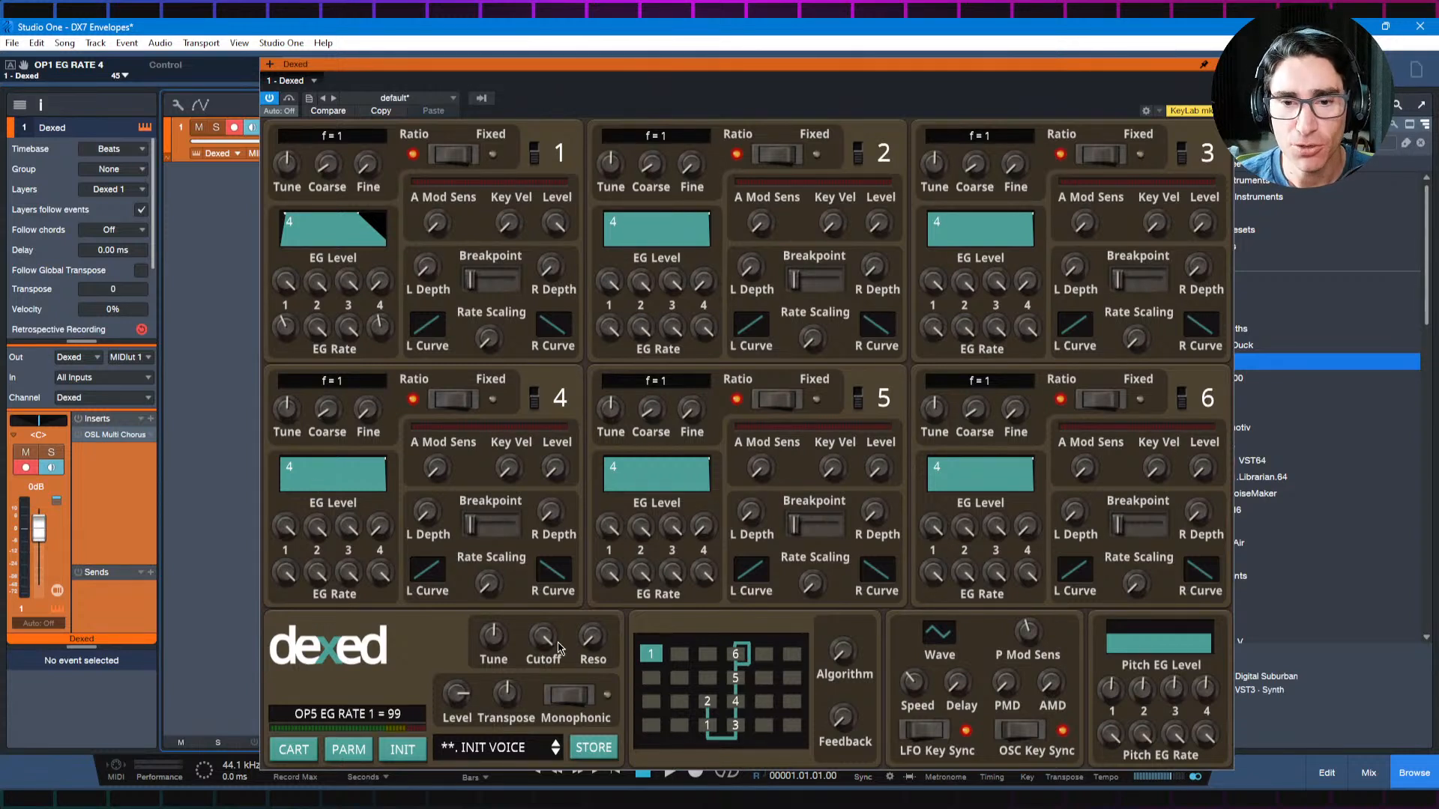
Step: Set up operator 2 as operator 1's modulator using algorithm 2, feedback 7 and an operator 2 output level of 69
drag(846, 649, 844, 641)
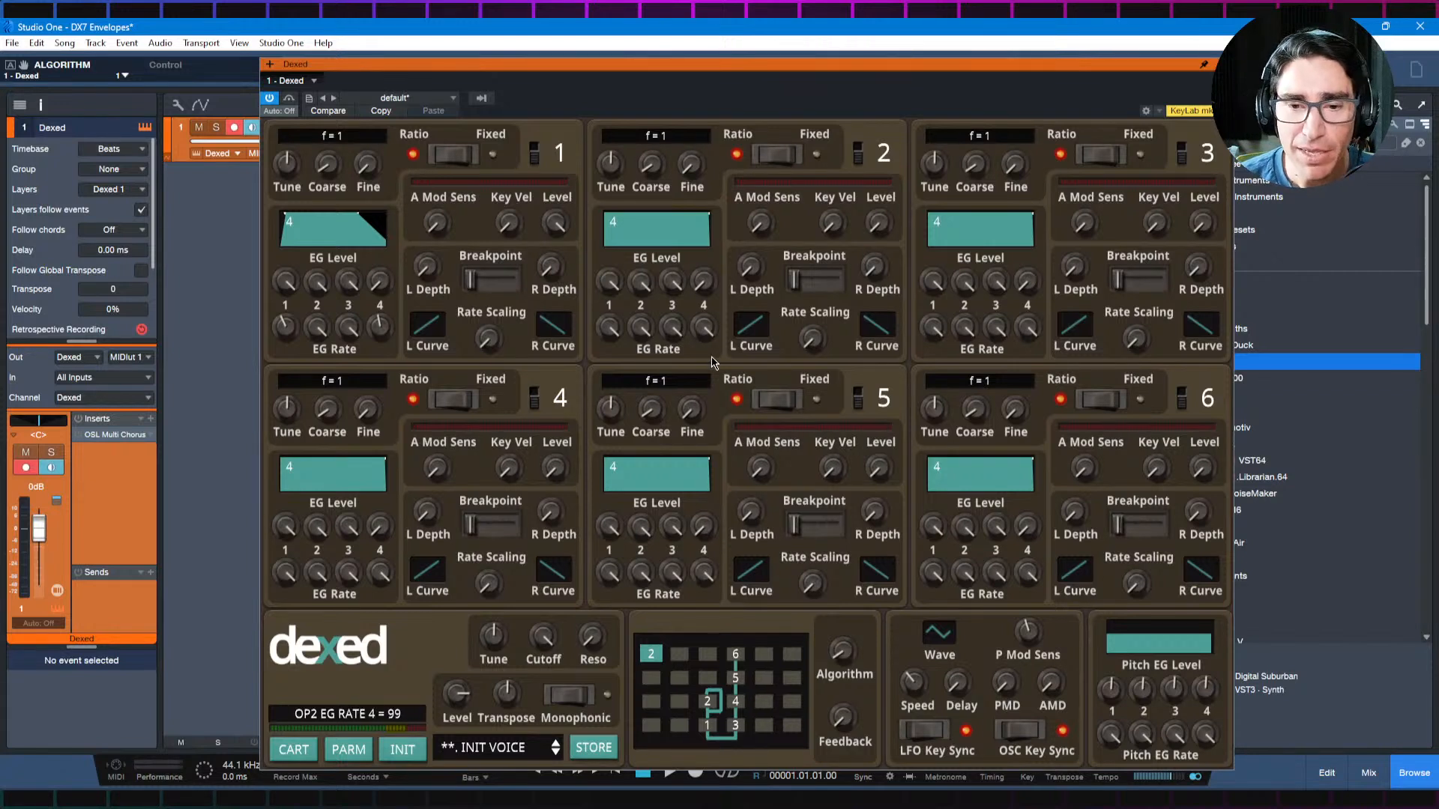
scroll(841, 712, up, 7)
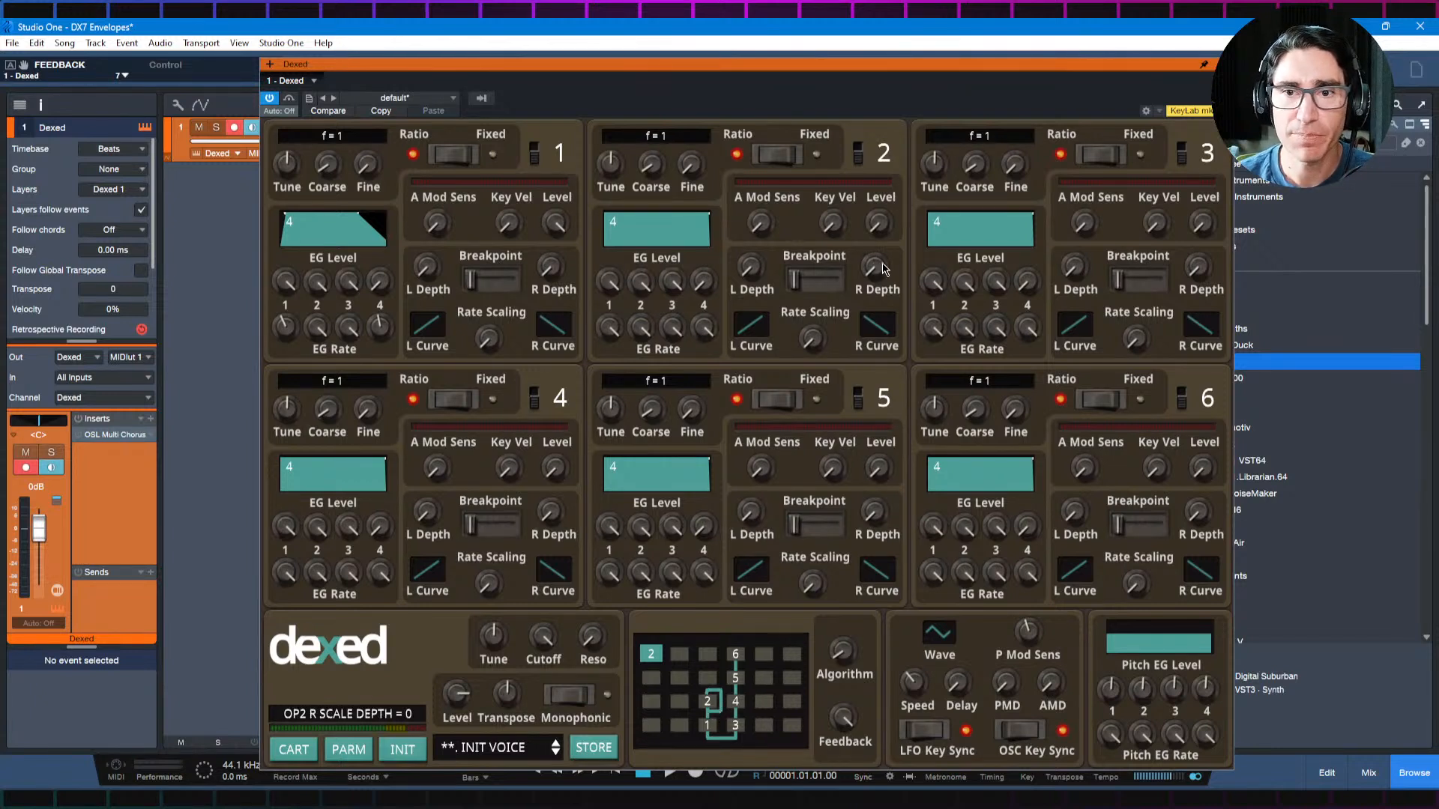
drag(877, 233, 894, 202)
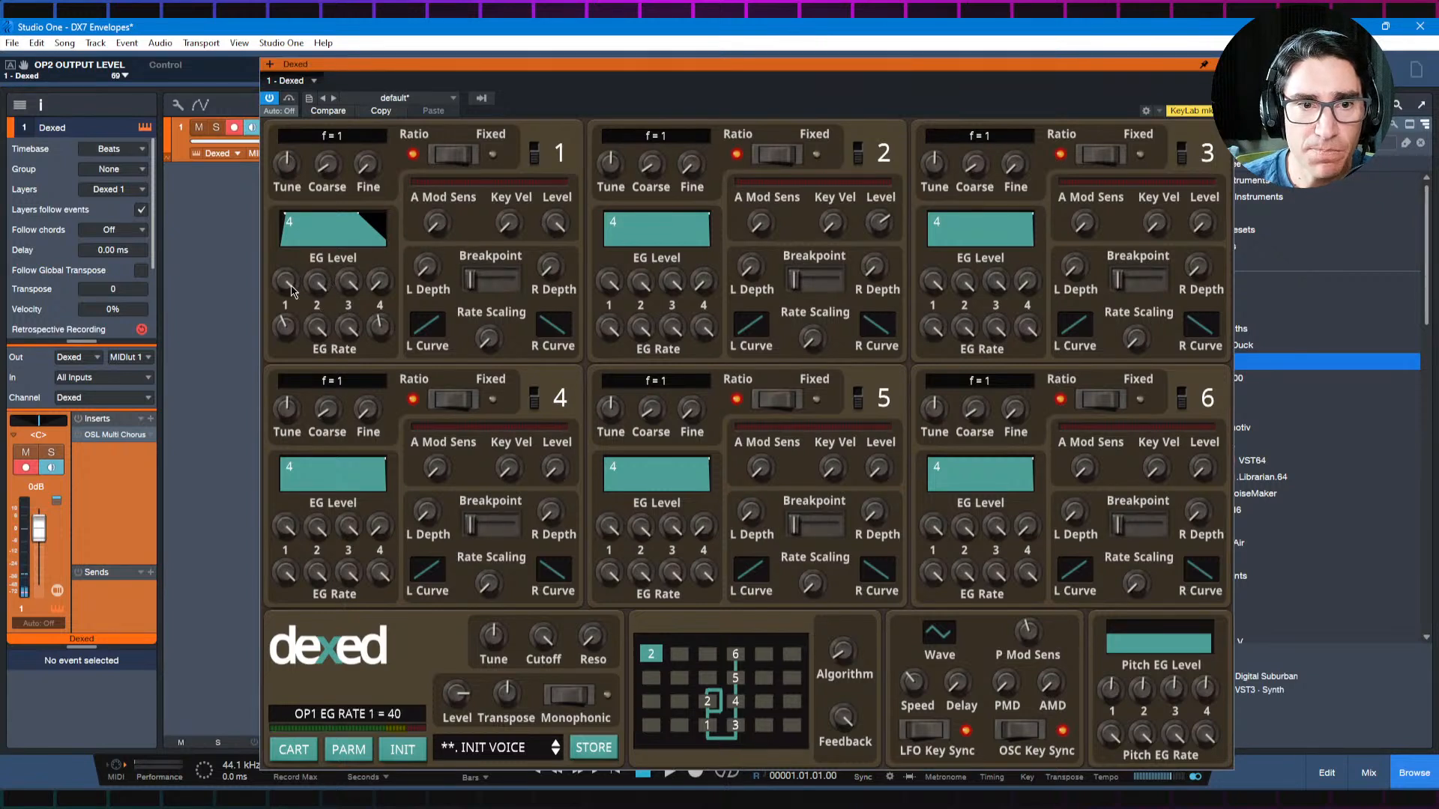
Step: Copy operator 1's values and paste only its envelope values onto operator 2
right_click(327, 259)
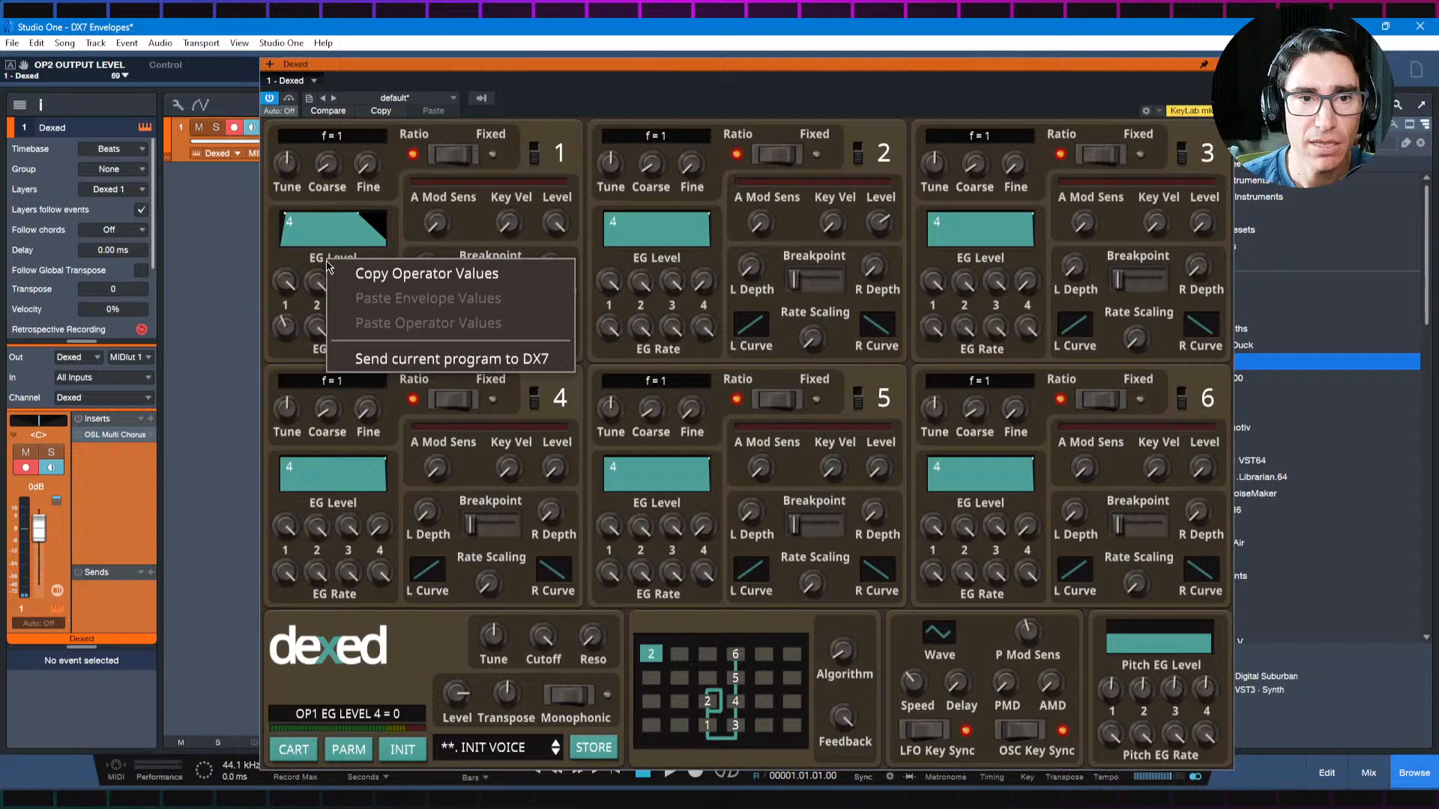
click(378, 275)
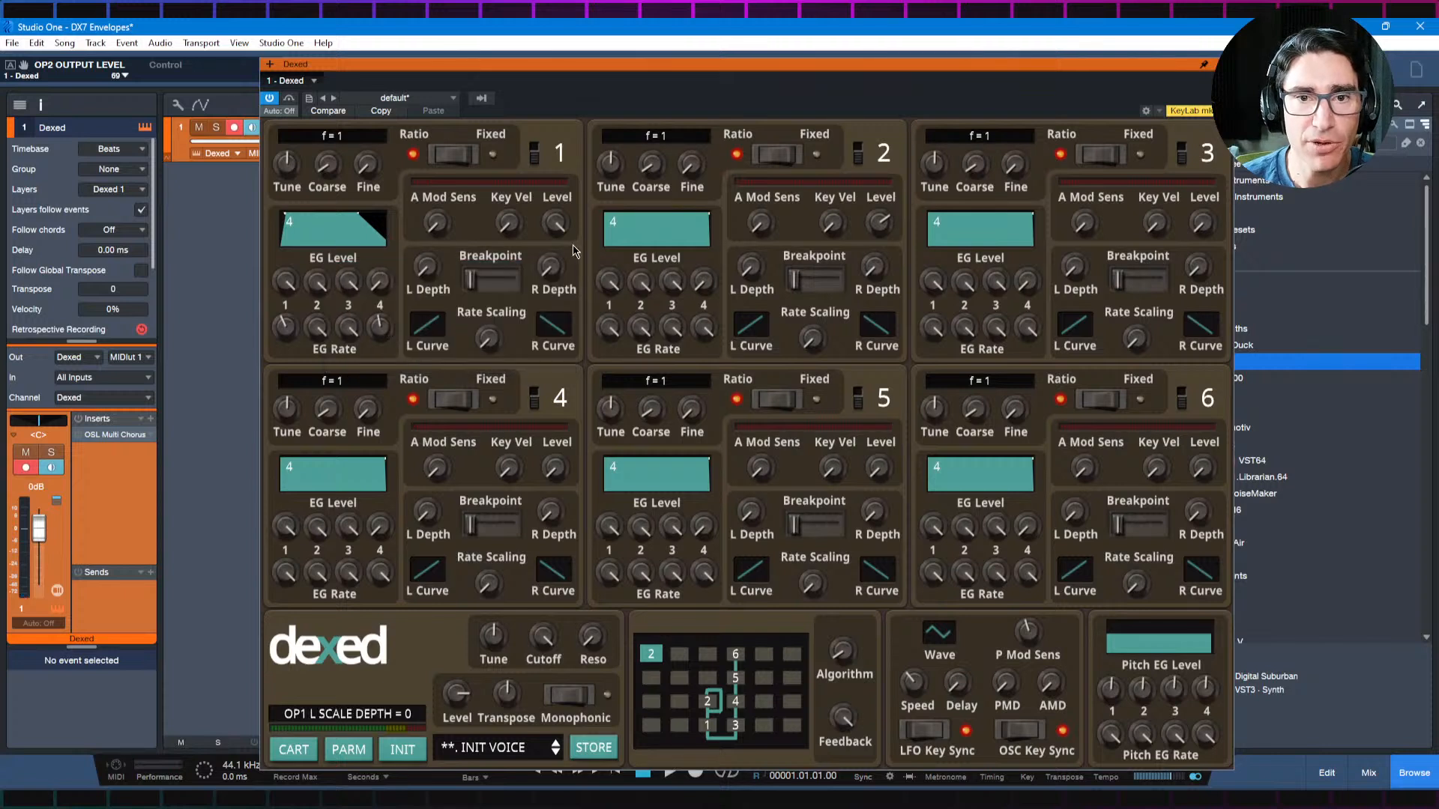
right_click(653, 264)
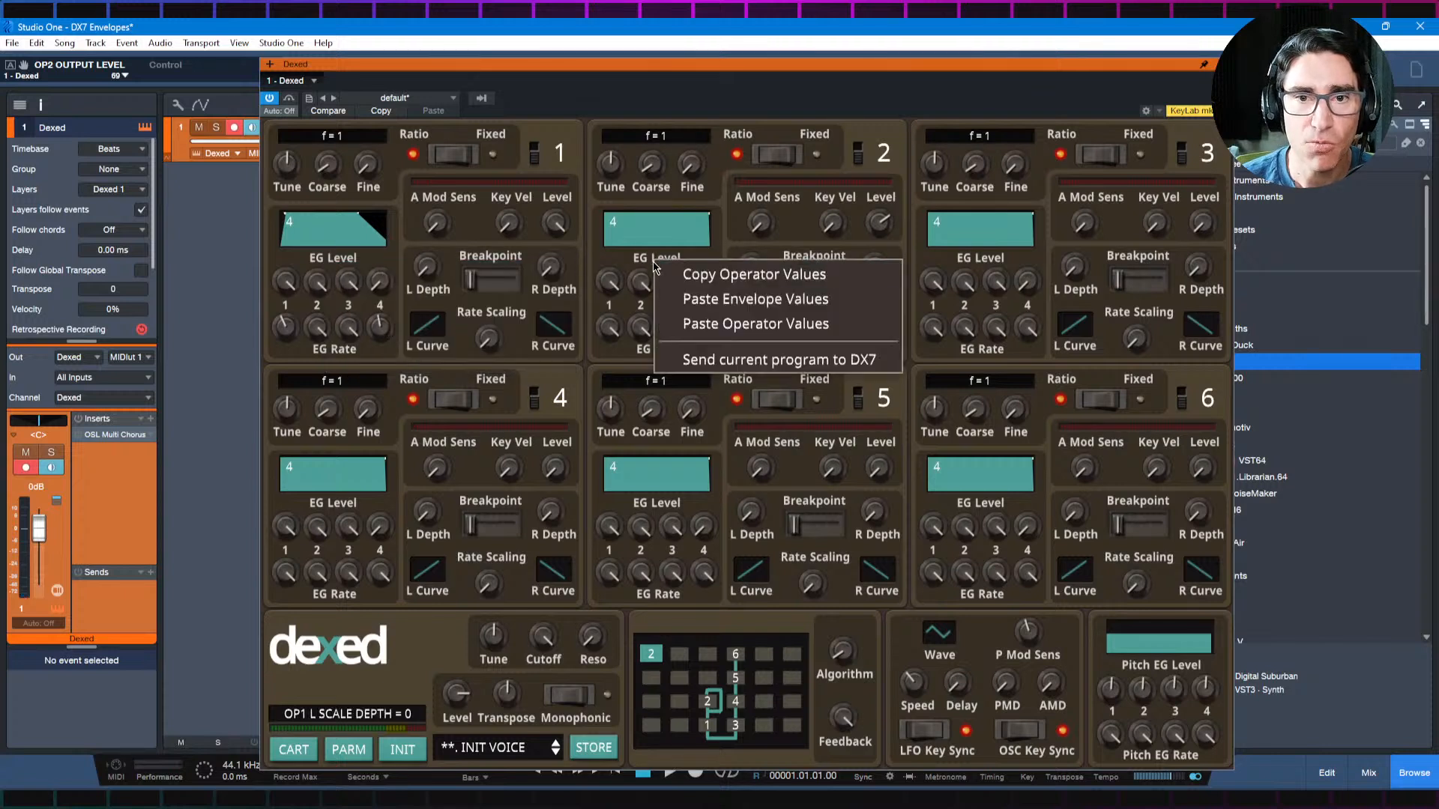
click(680, 300)
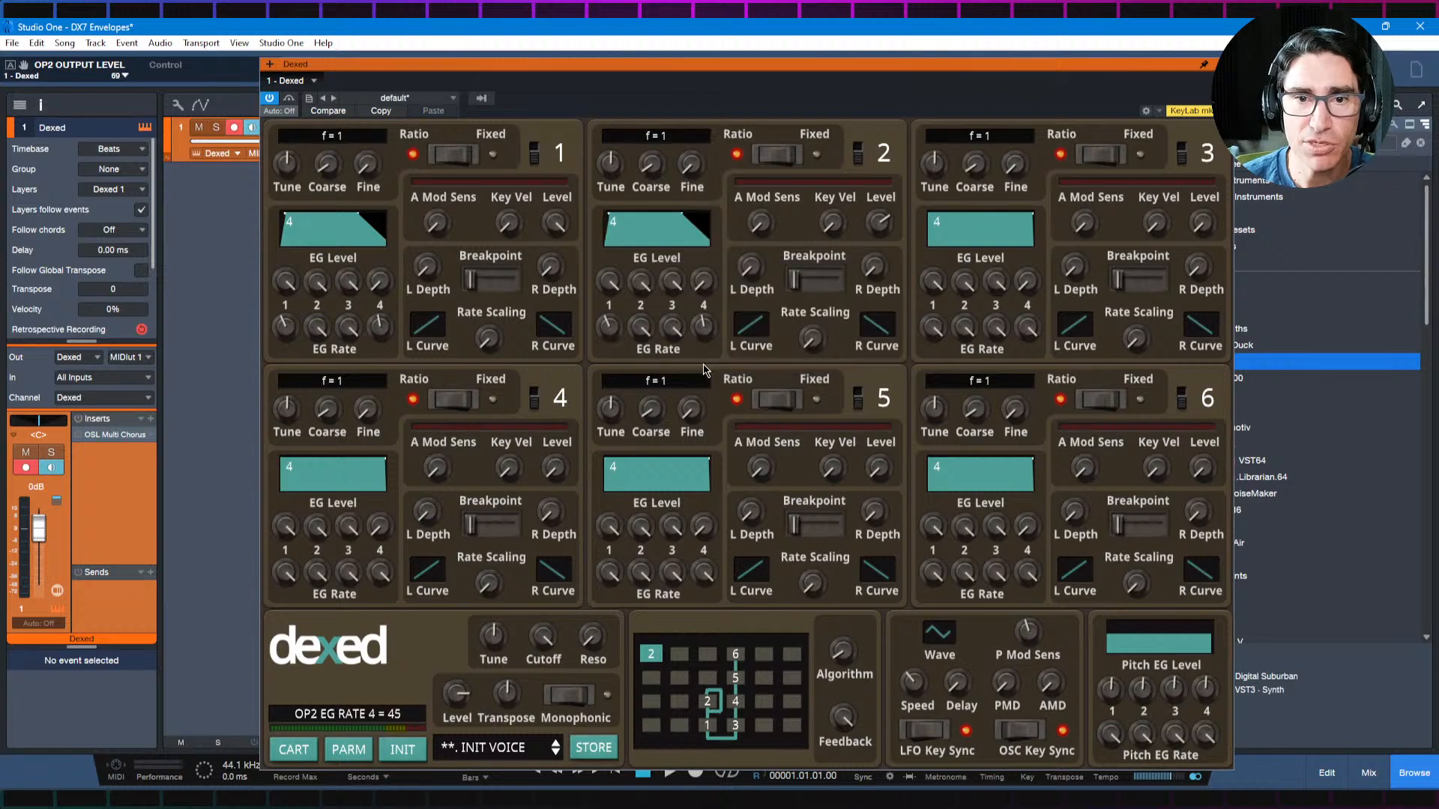
Step: Slow operator 2's envelope by setting EG Rate 4 to 39 and EG Rate 1 to 33 and finally 23
drag(707, 332, 707, 345)
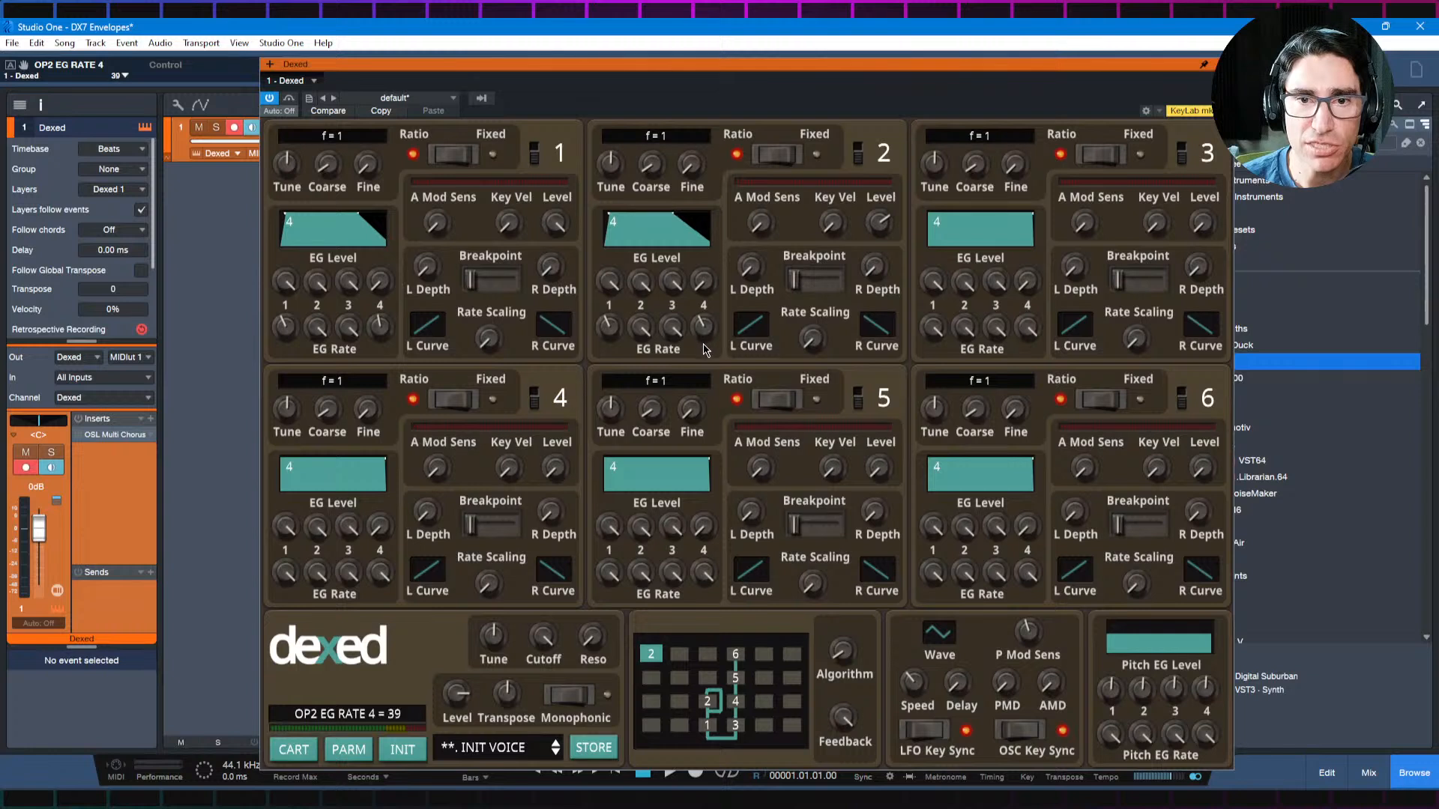
drag(610, 331, 610, 353)
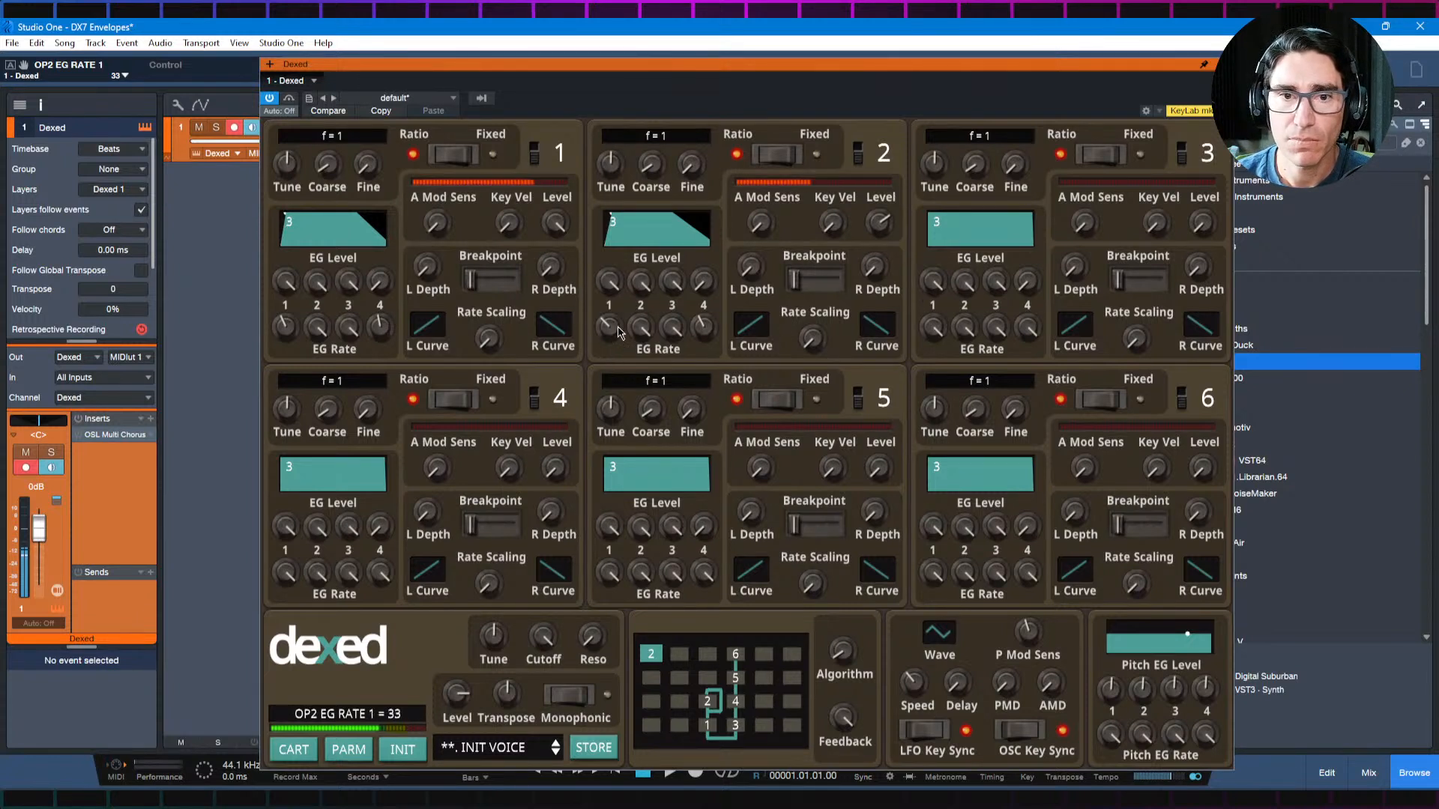
mouse_move(607, 329)
mouse_down()
mouse_move(600, 363)
mouse_move(608, 335)
mouse_up()
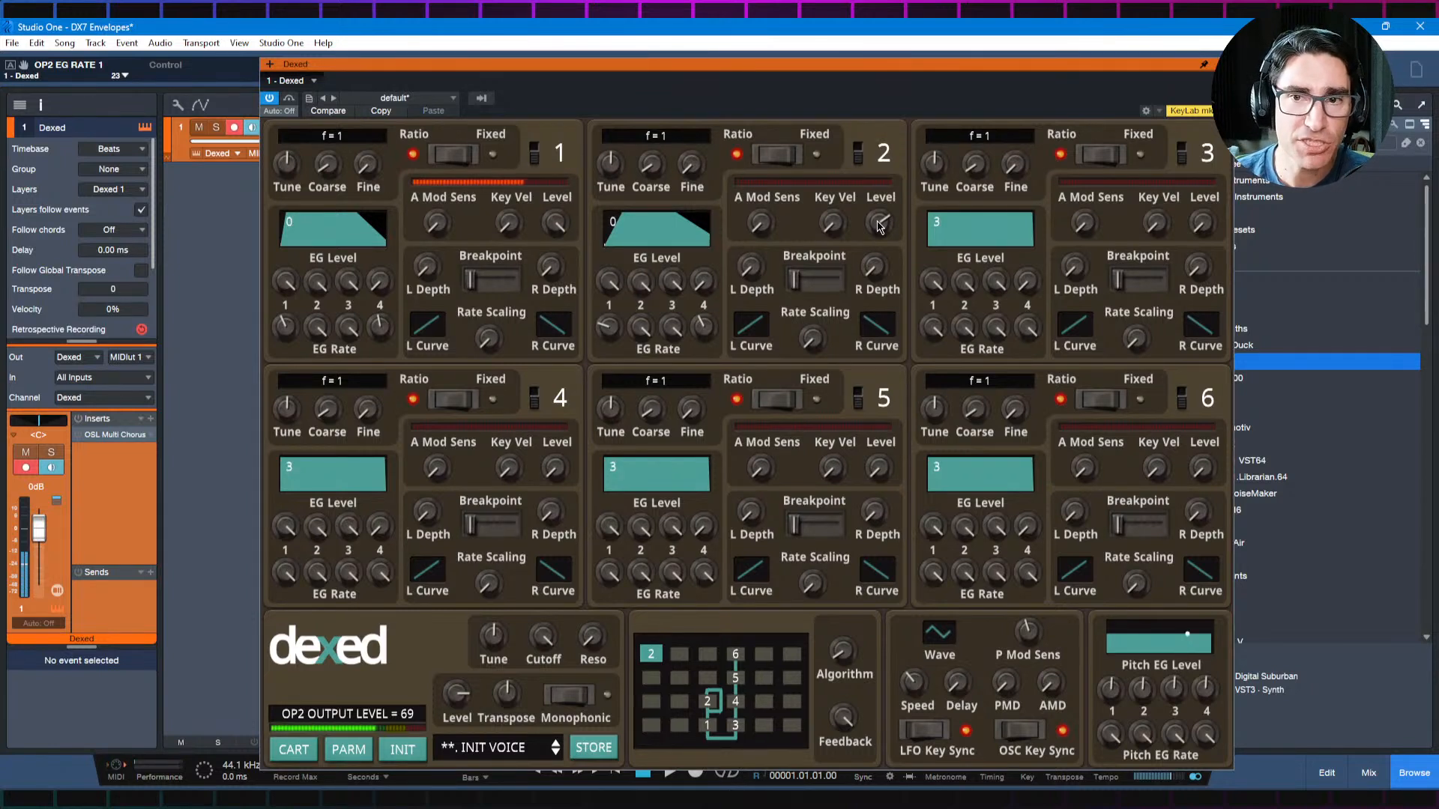
Step: Try operator 2's output level at 76 and 58, and raise it again from there
drag(878, 222, 873, 216)
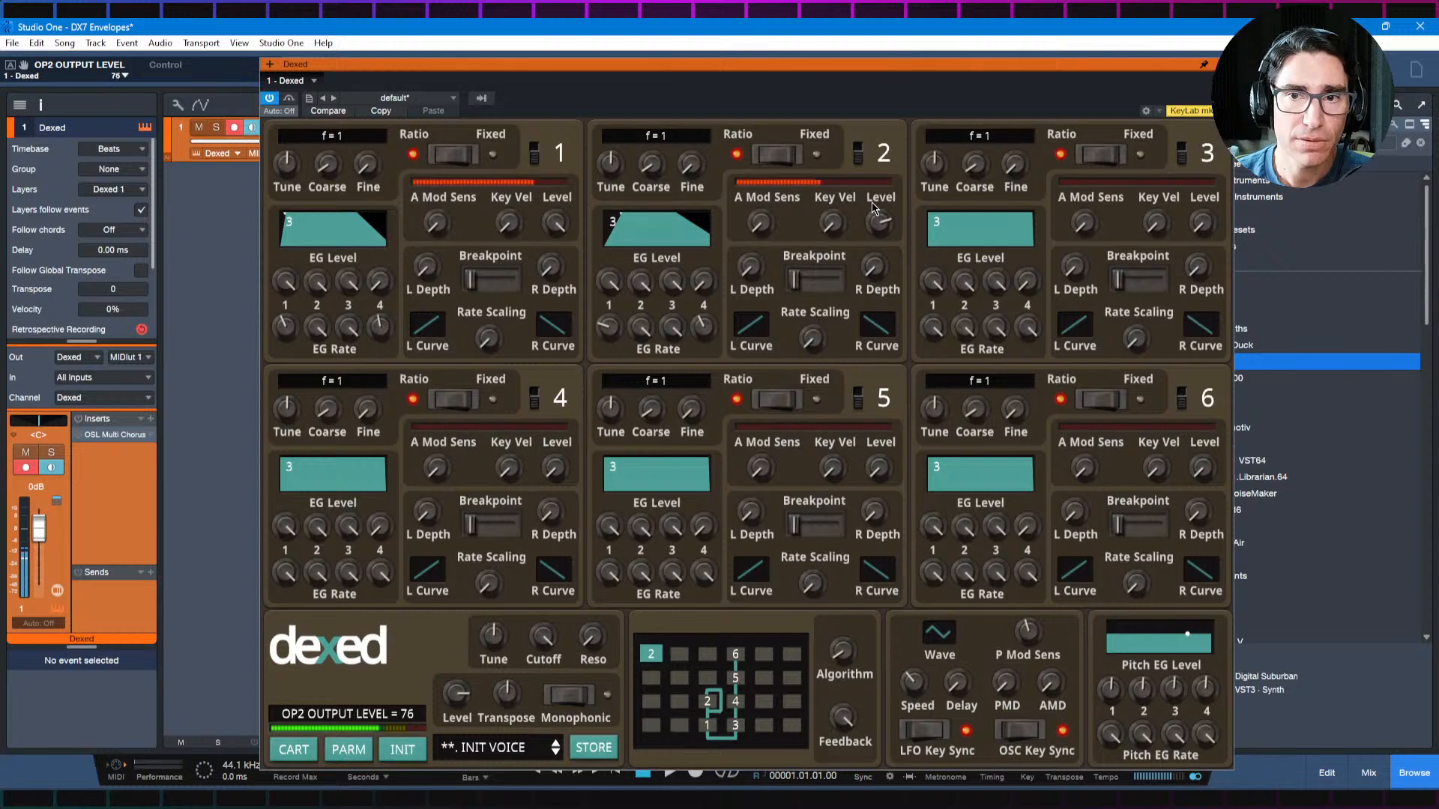
drag(873, 212, 873, 260)
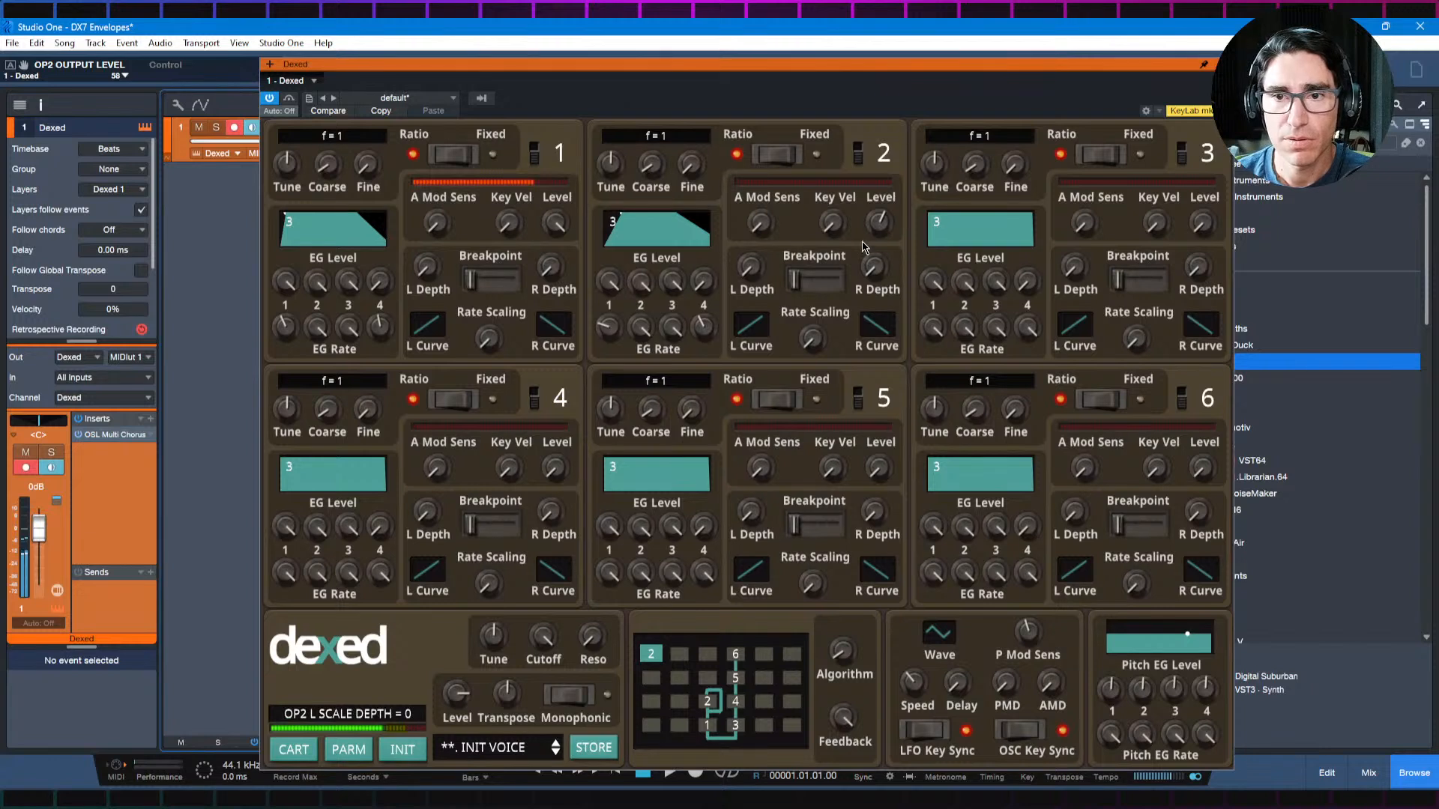
drag(881, 228, 877, 208)
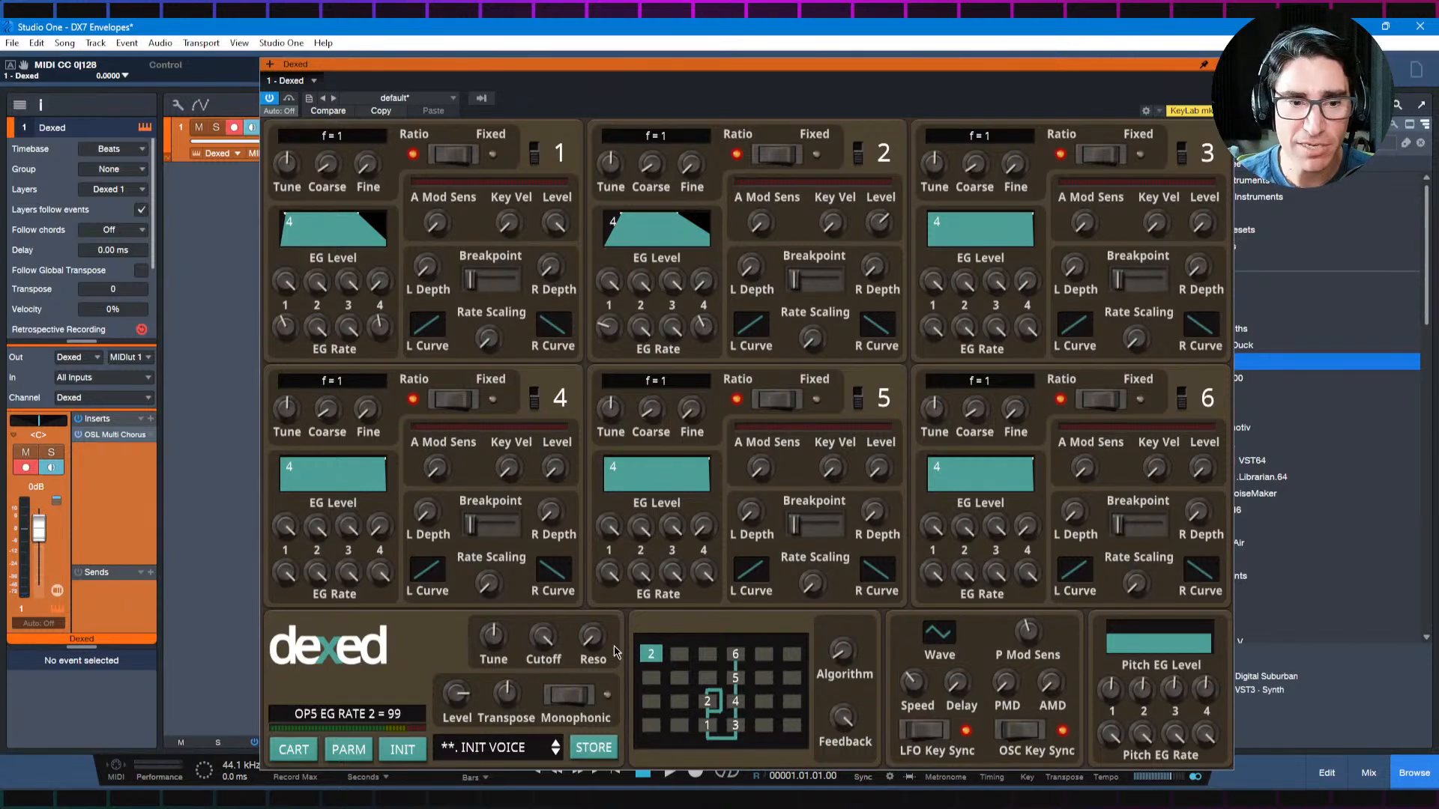
Step: Look up the Pluck recipe in the browser diagram and apply it to Dexed's operator 3 with EG Level 3 at 0 and EG Rate 3 at 50
click(176, 797)
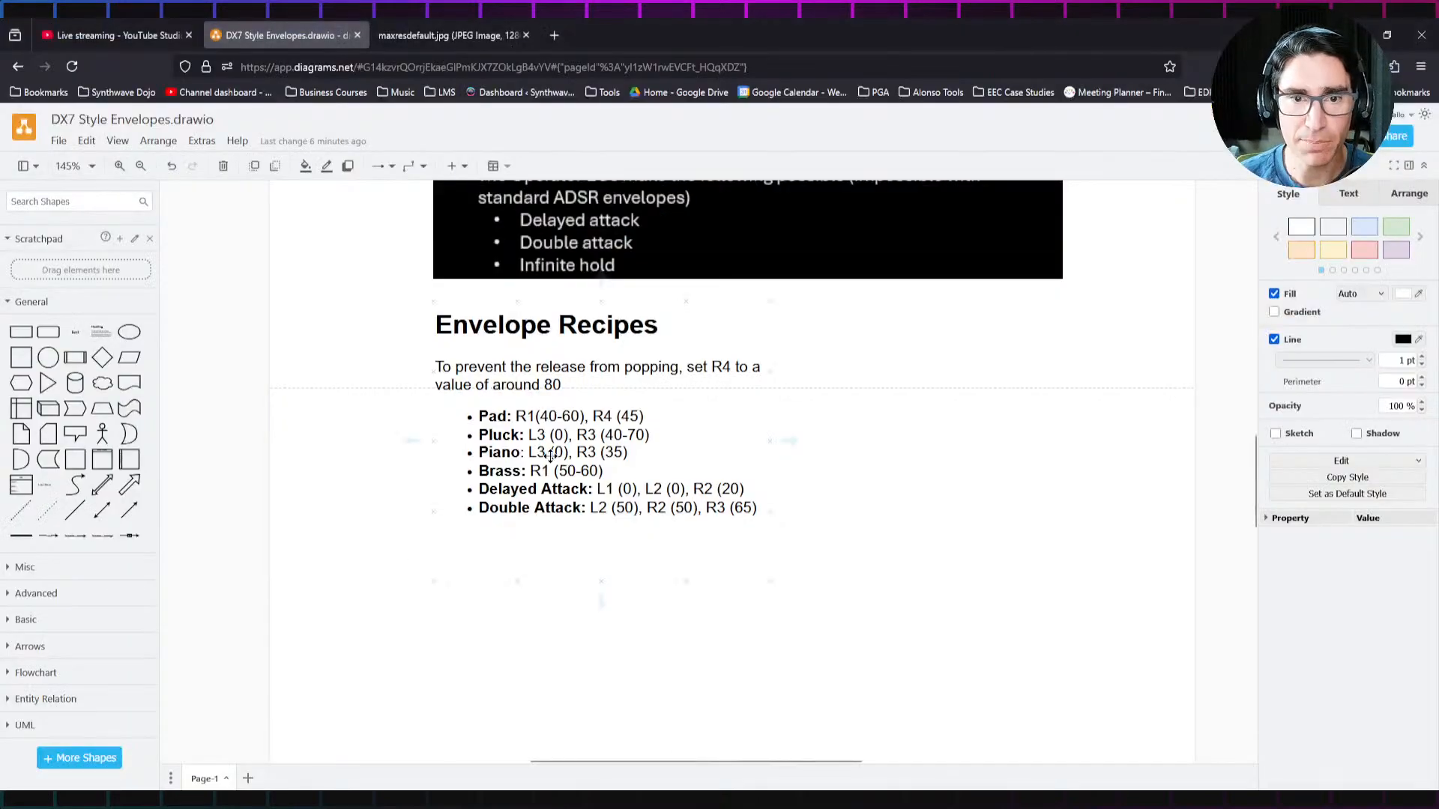
key(alt+Tab)
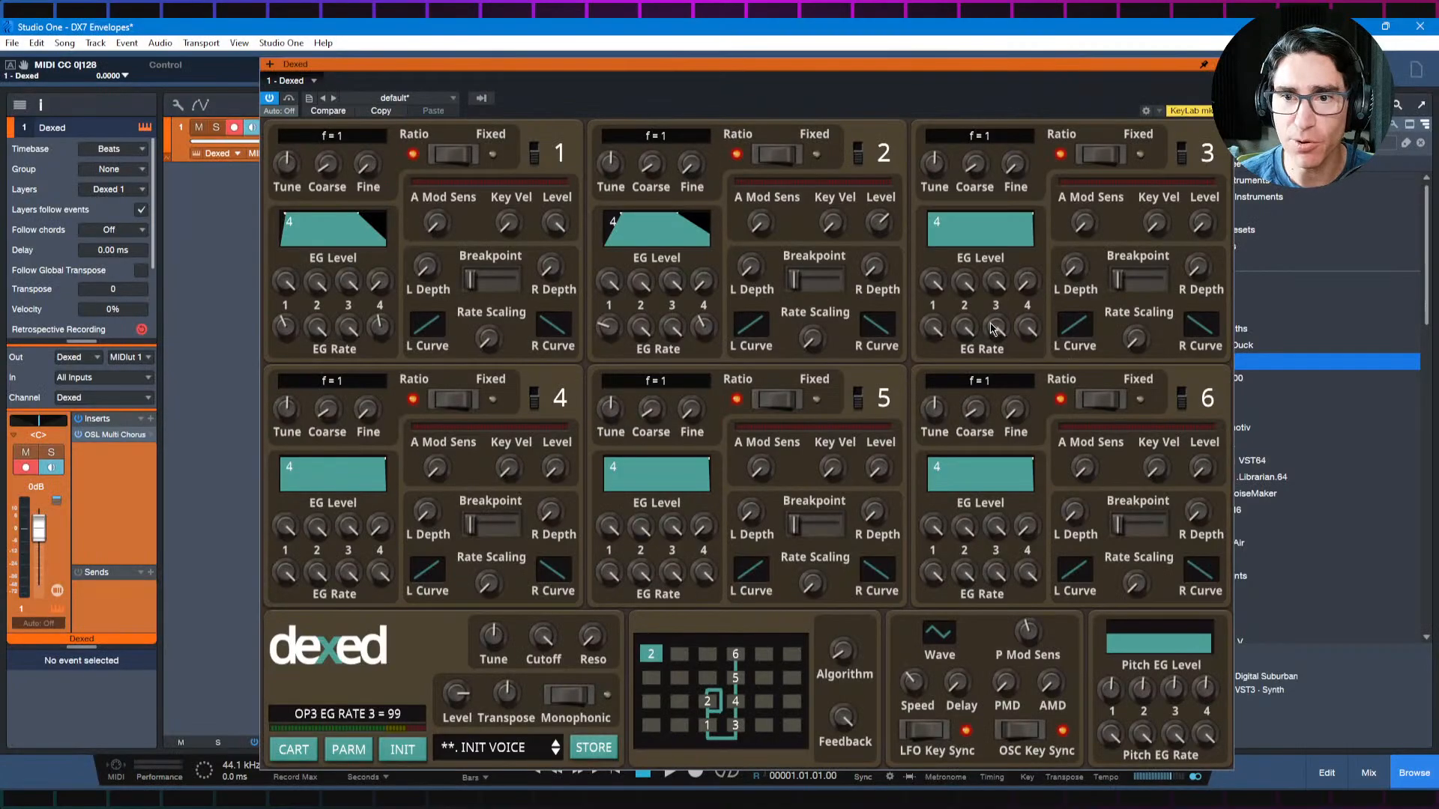
drag(997, 283, 1017, 369)
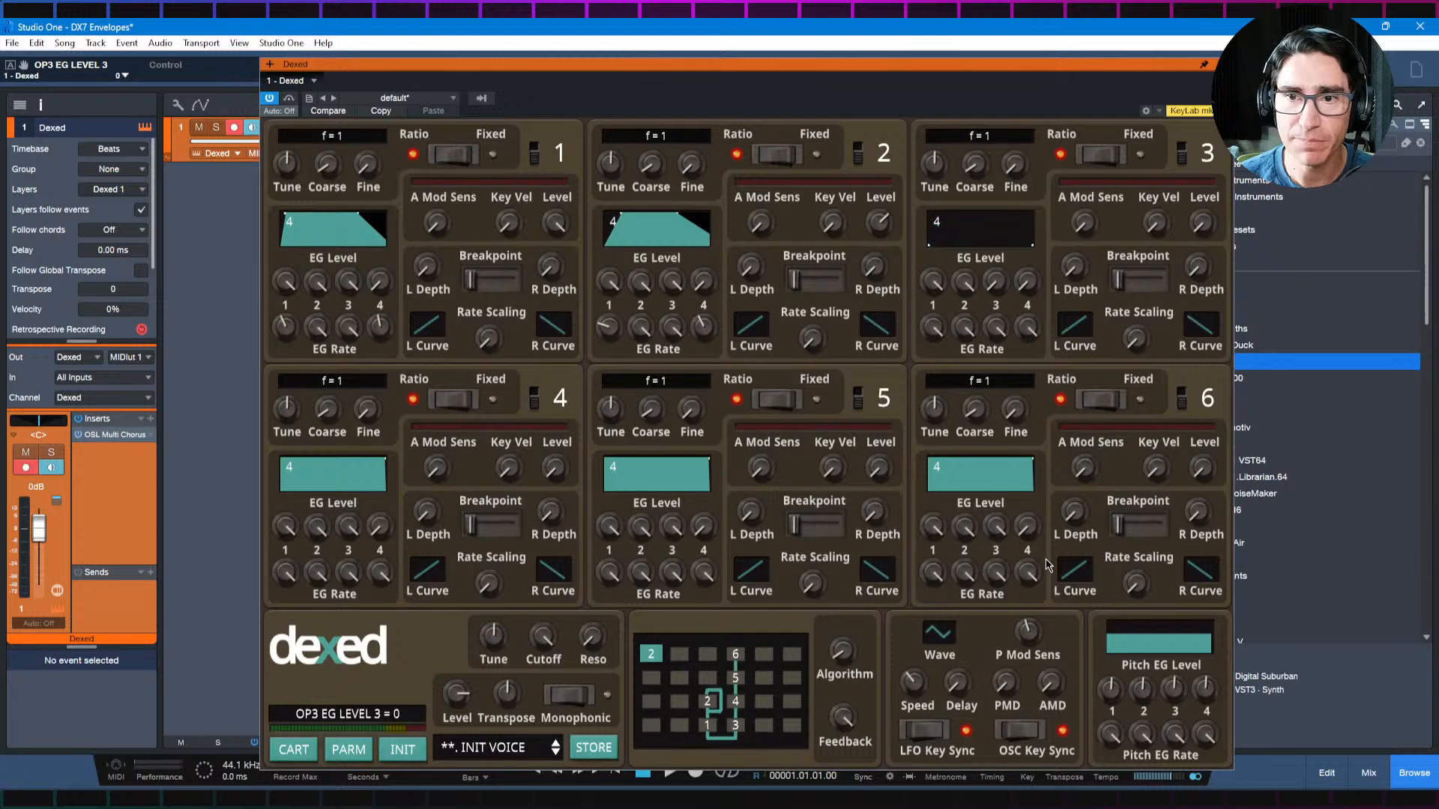
key(alt+Tab)
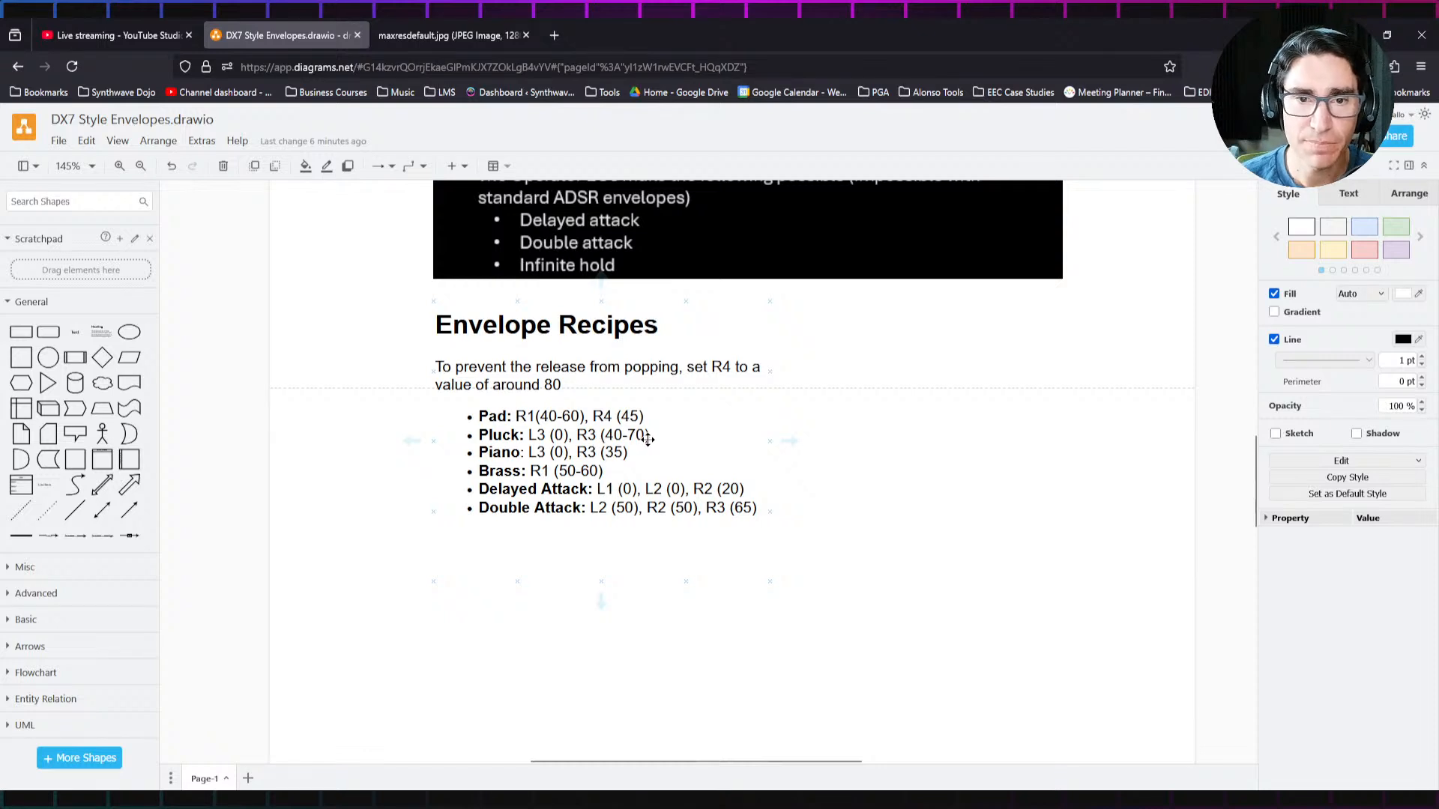
key(alt+Tab)
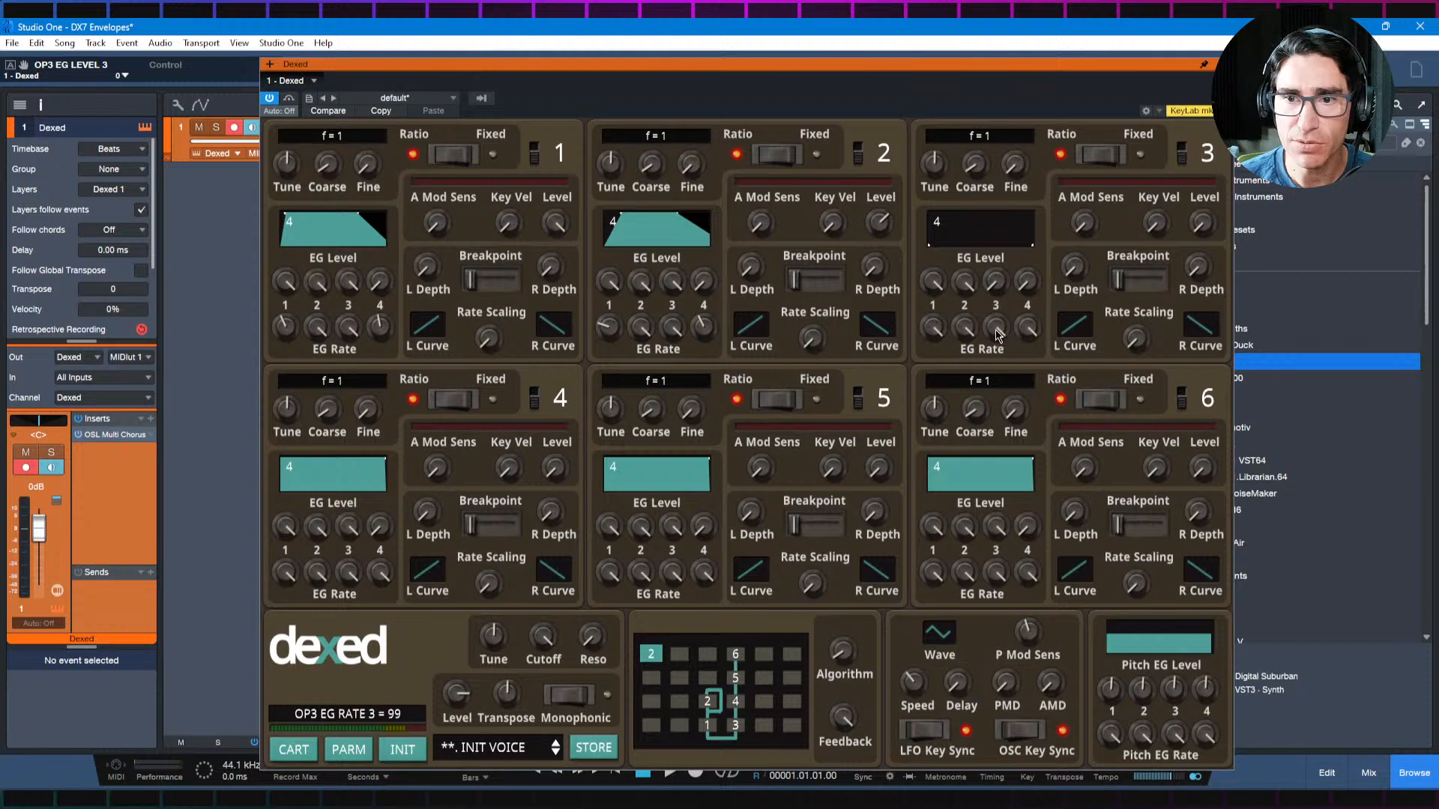
drag(998, 330, 987, 464)
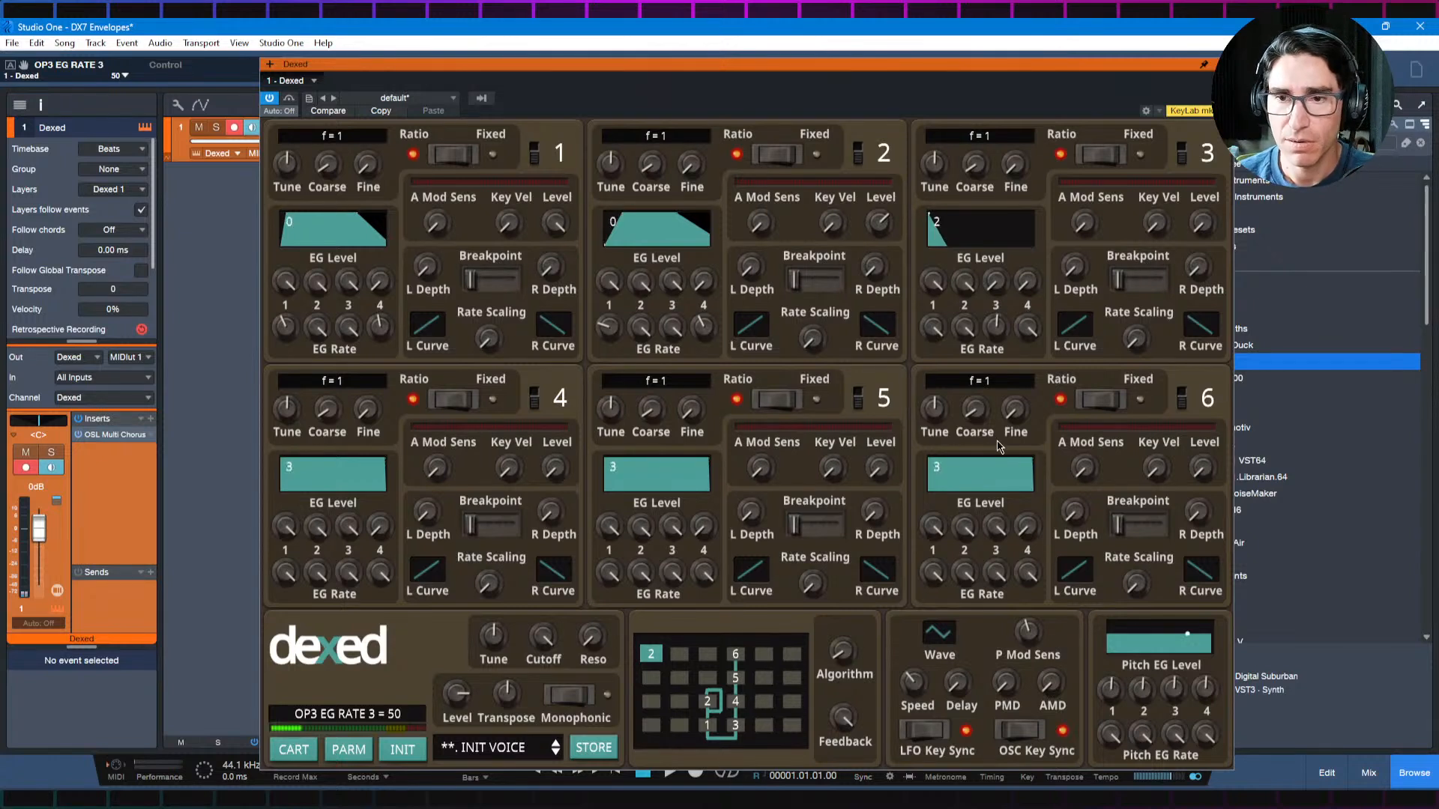
Step: Balance the pluck by raising operator 3's output level and lowering operator 1's, and lower operator 3's EG Rate 3 for a longer decay
drag(1205, 221, 1208, 188)
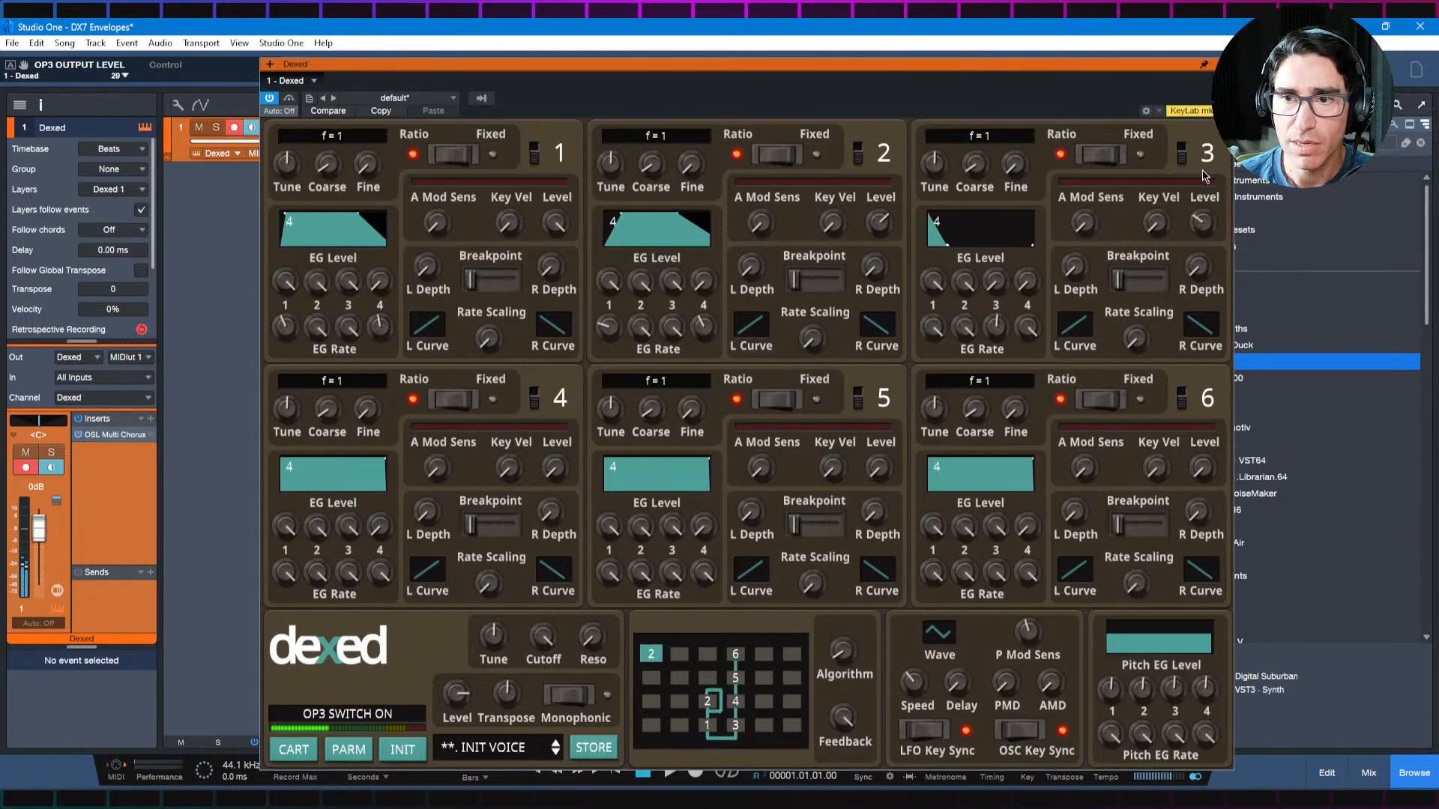
scroll(1207, 222, up, 10)
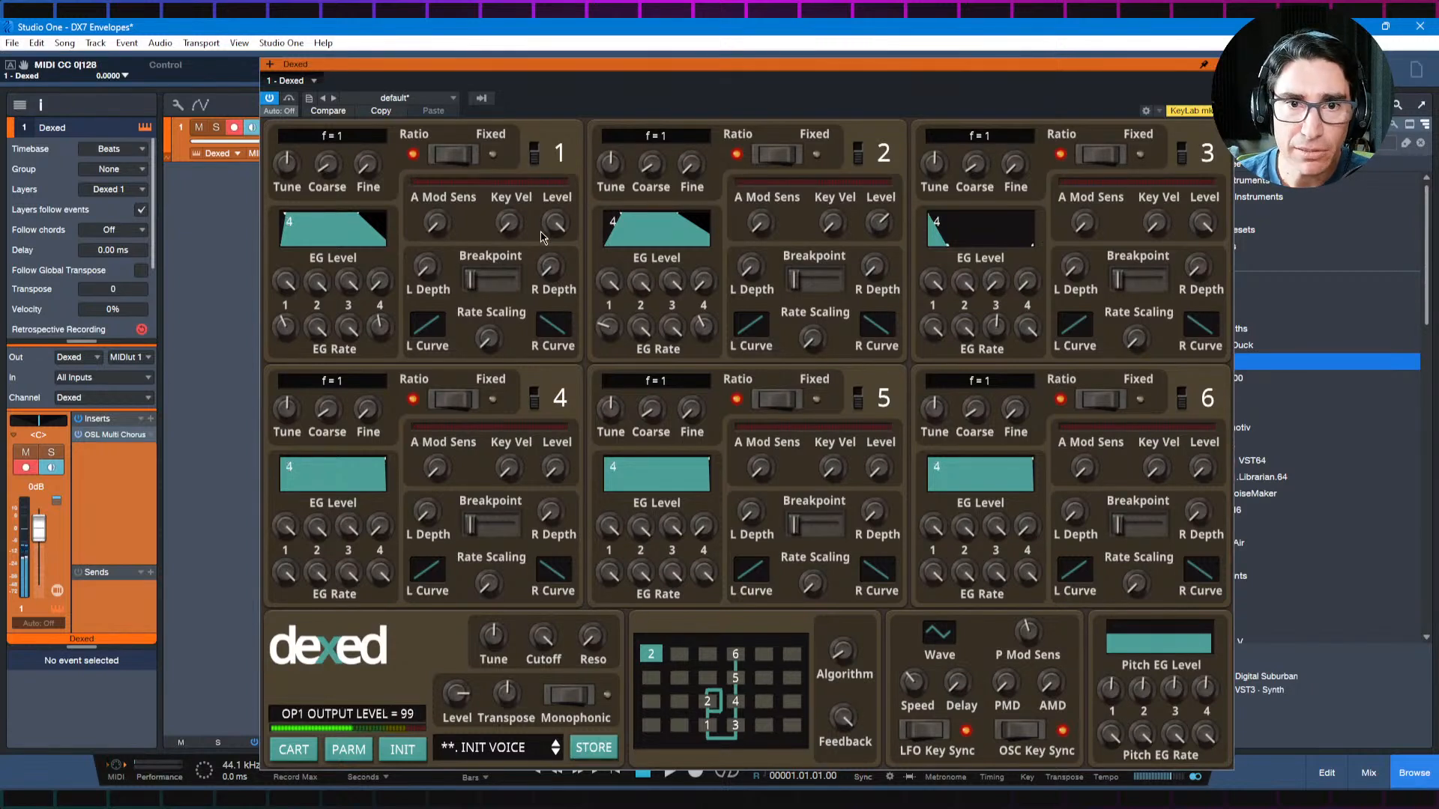
drag(554, 223, 562, 277)
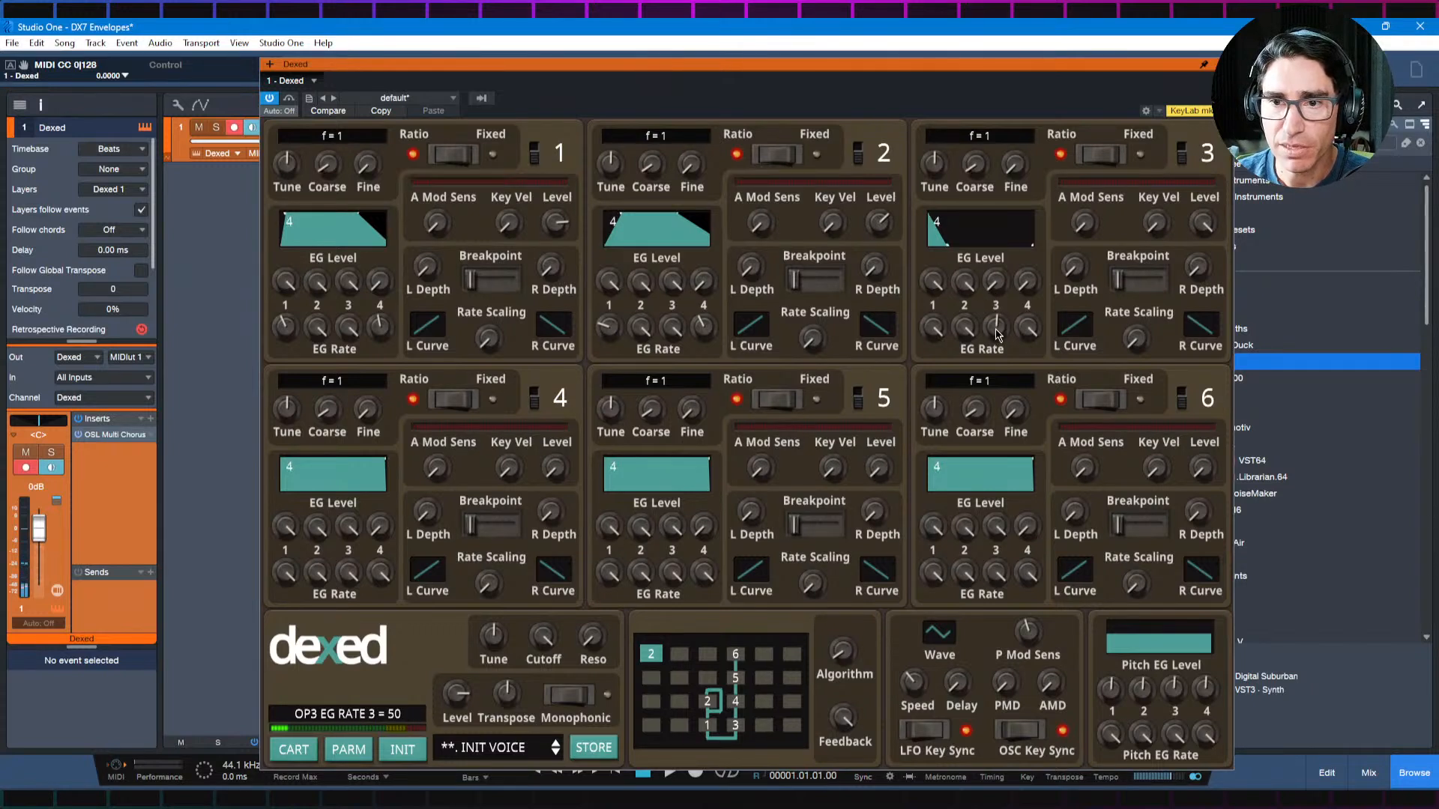
drag(998, 330, 1001, 355)
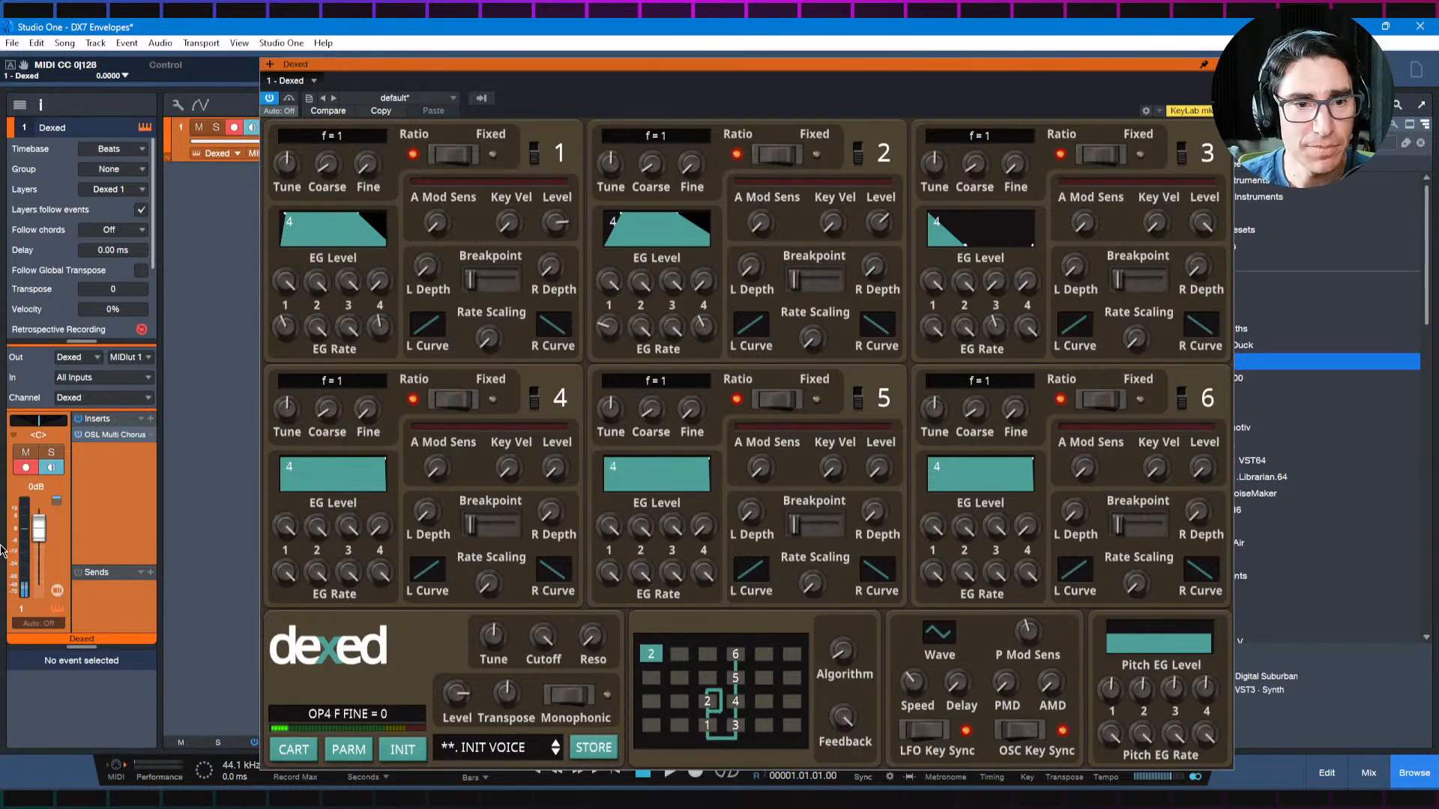
Step: Initialize the Dexed voice, look up the Piano recipe in the browser's Envelope Recipes, and return to Studio One
click(395, 754)
key(alt+Tab)
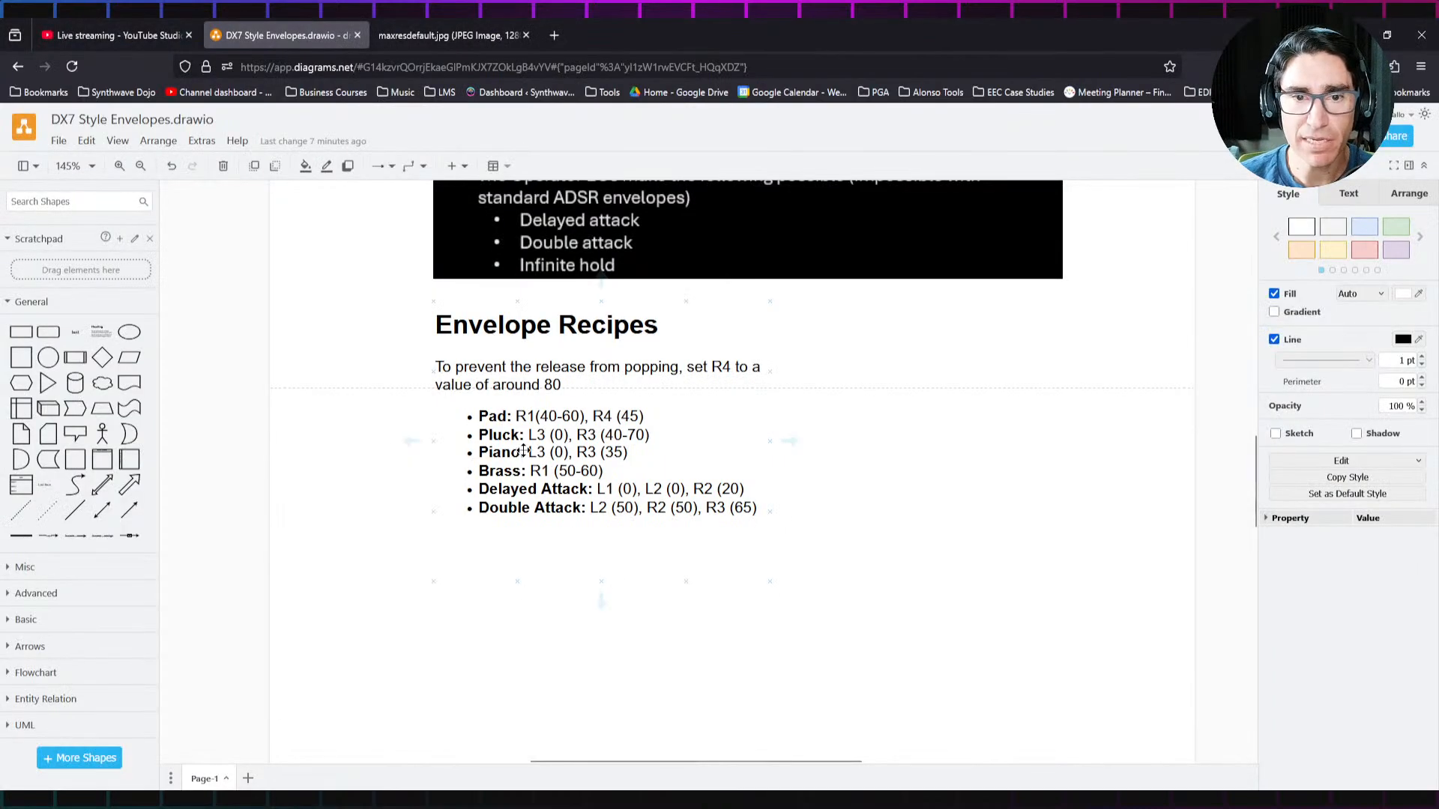
key(alt+Tab)
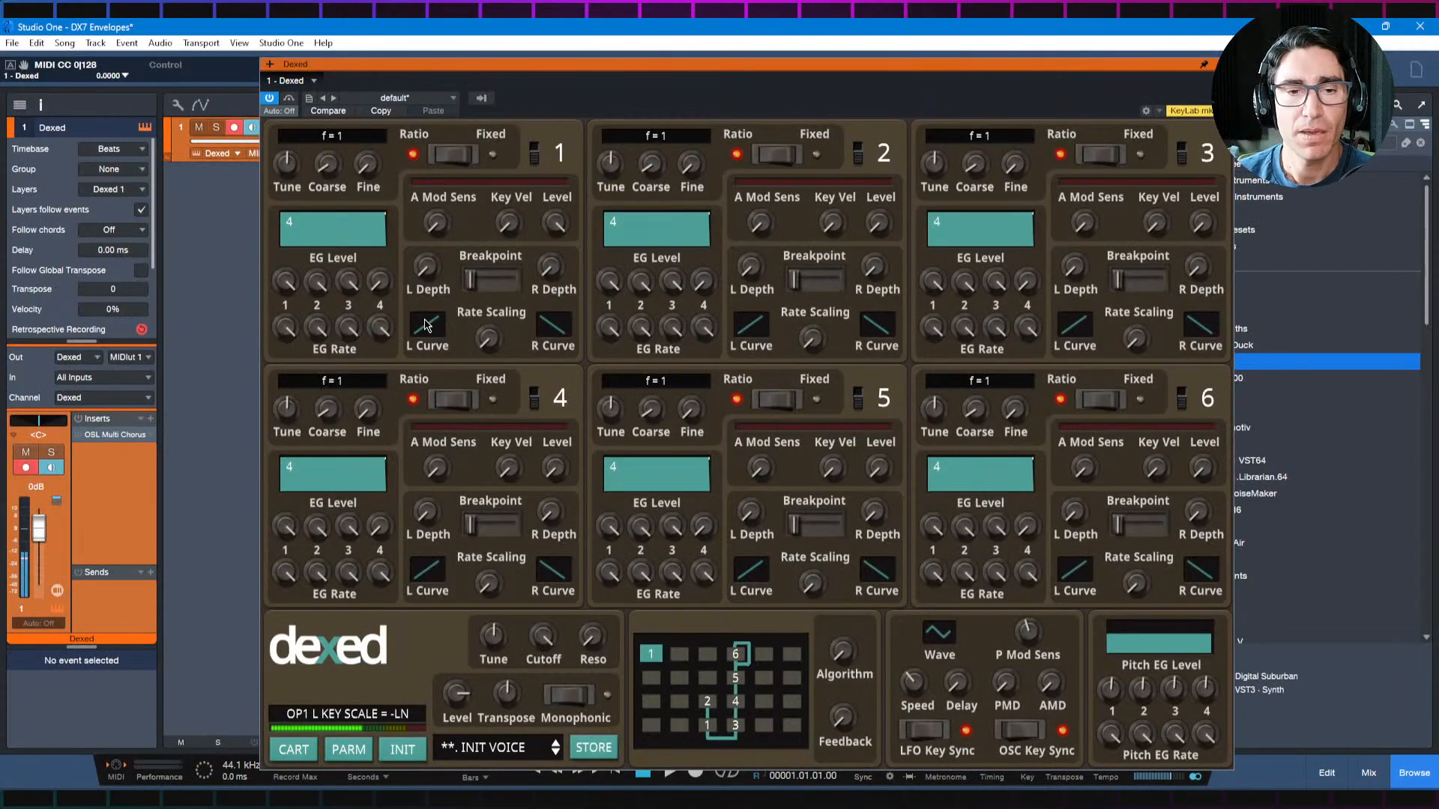
key(alt+Tab)
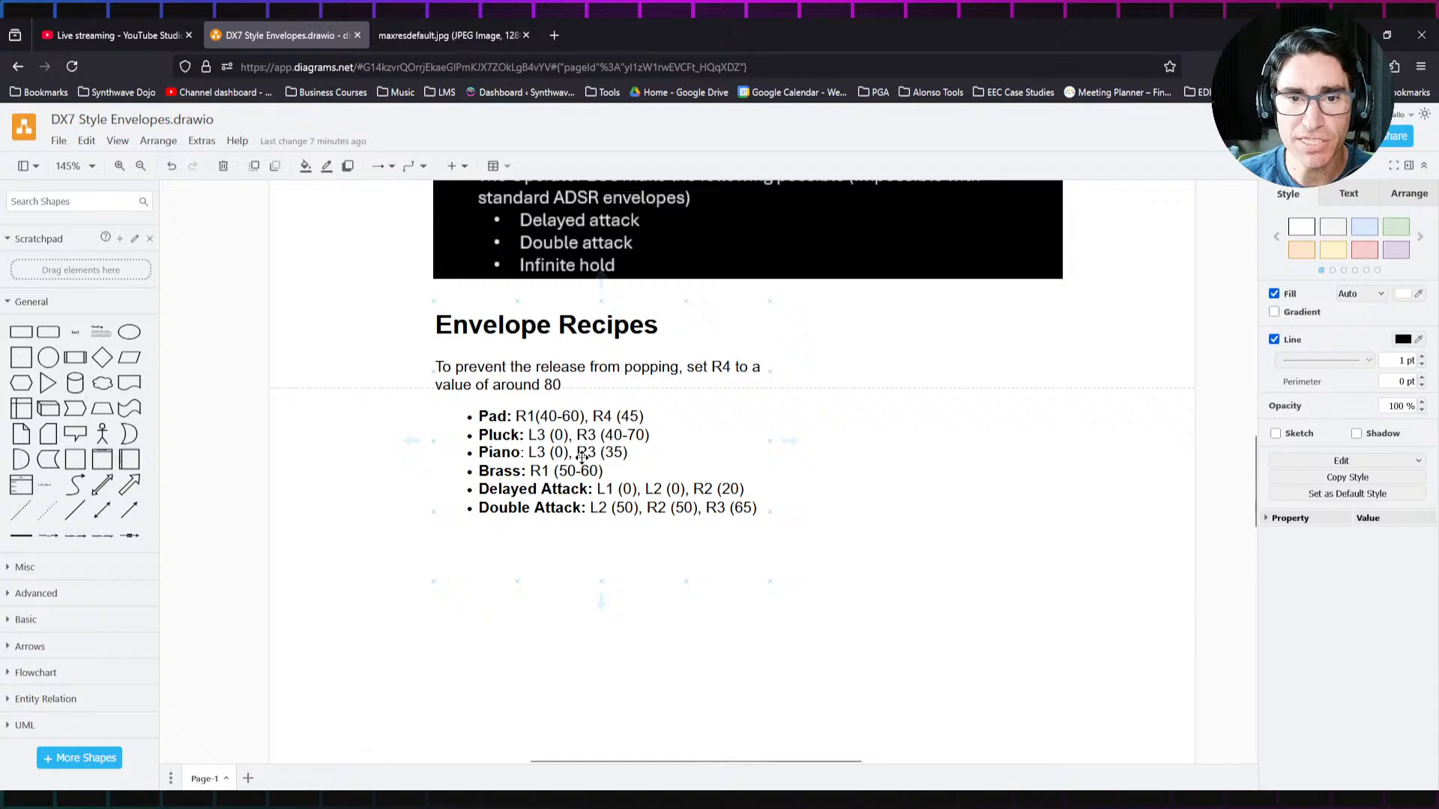
key(alt+Tab)
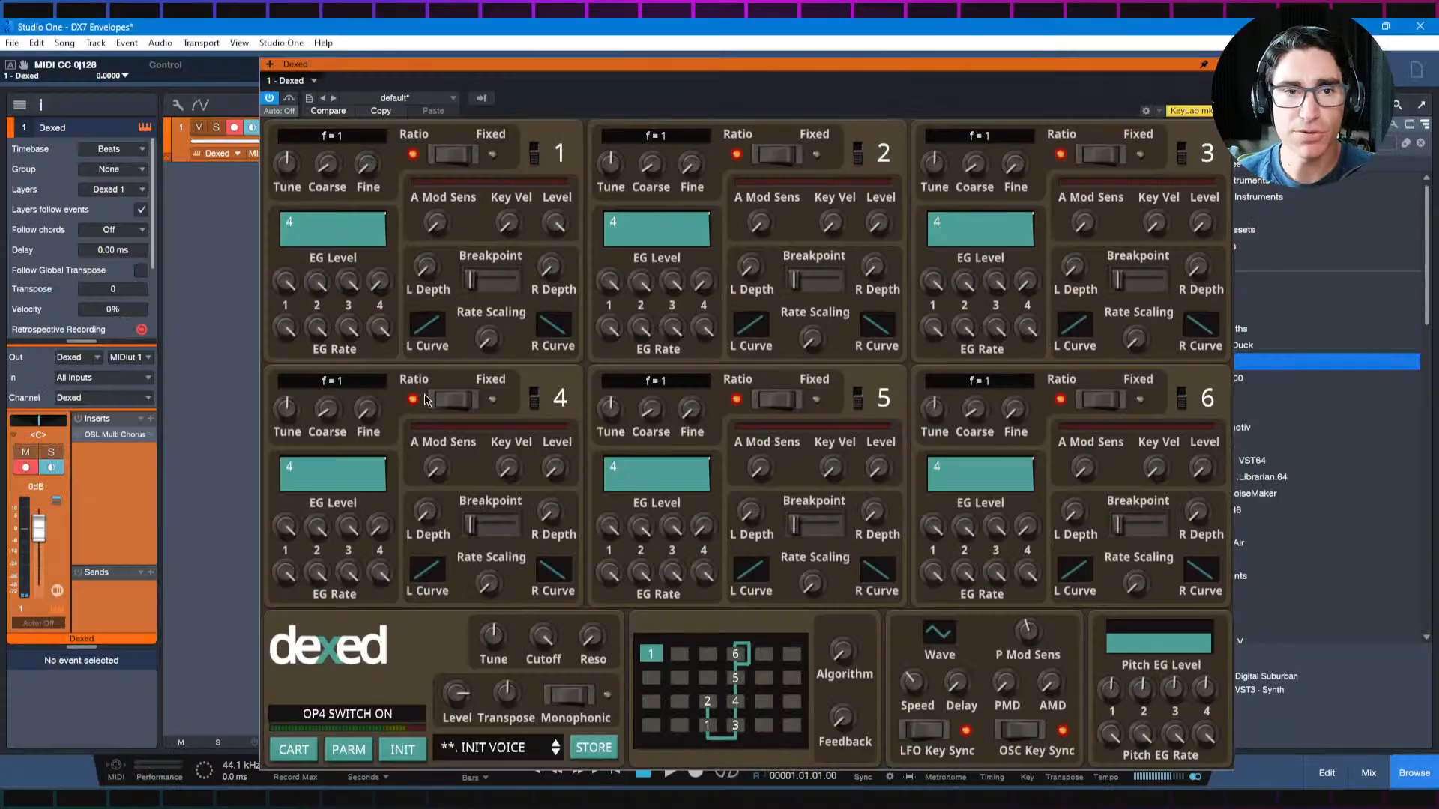
Step: Shape operator 1's piano decay with EG Level 3 at 0, trying EG Rate 3 at 50, 42 and 41
drag(348, 283, 348, 463)
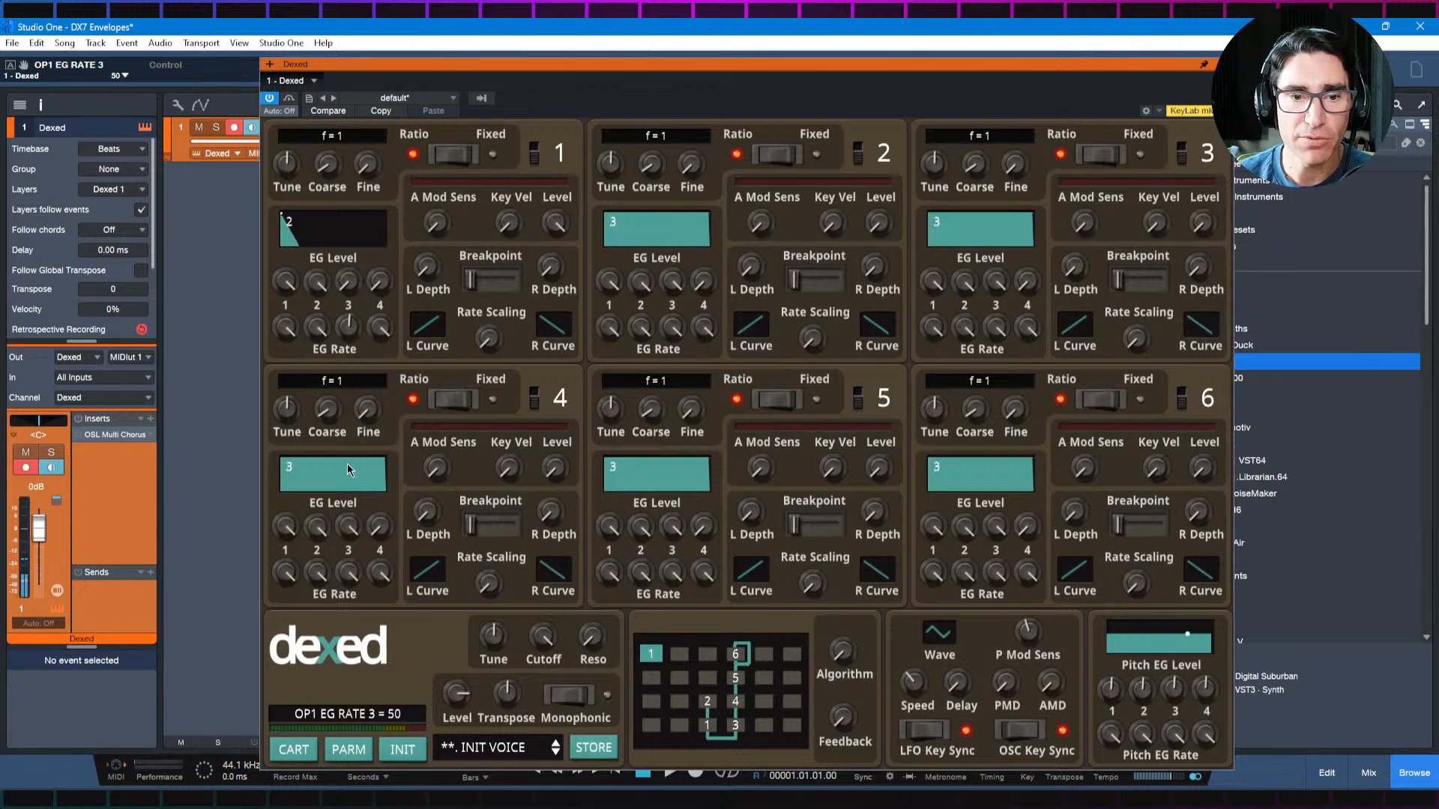
drag(347, 328, 351, 354)
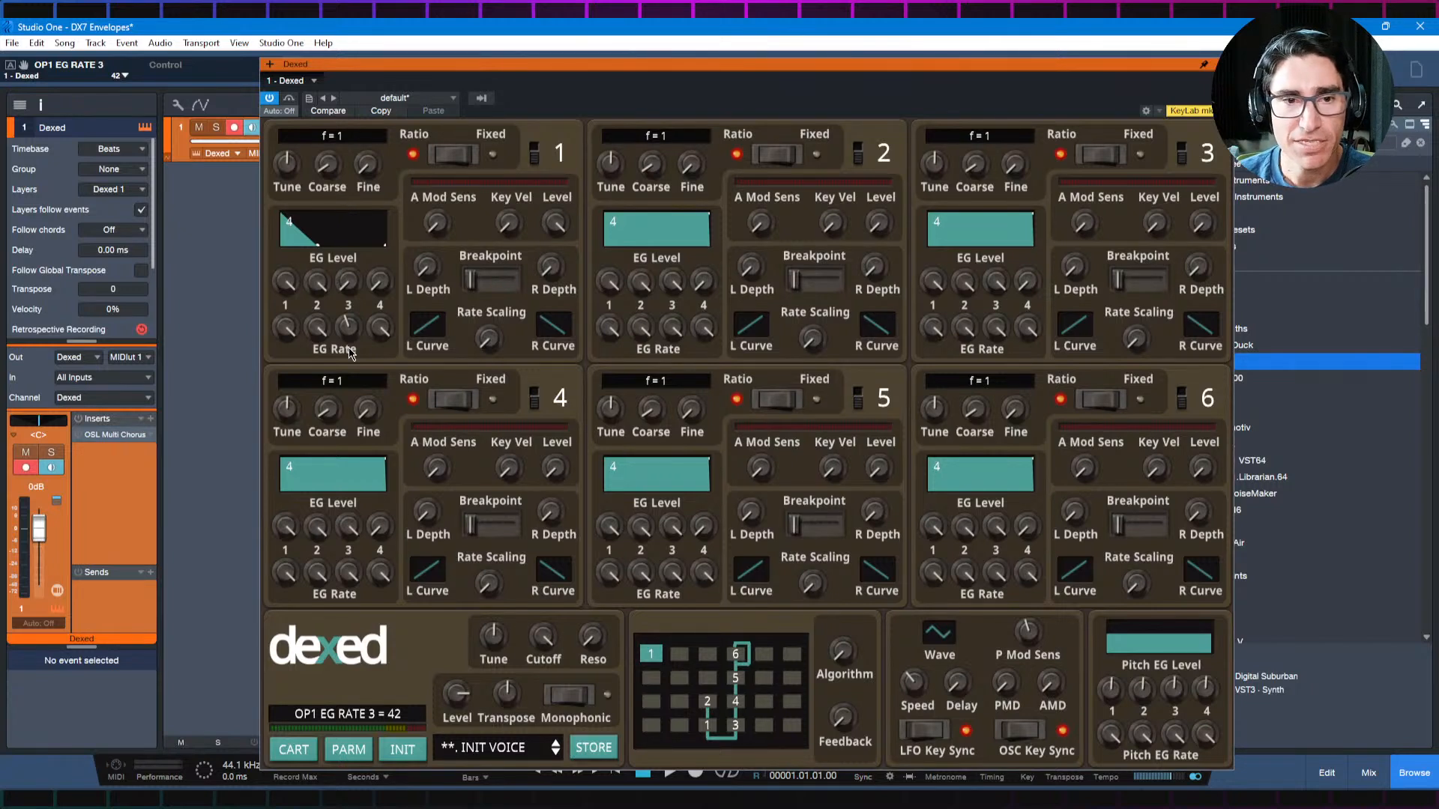
drag(349, 353, 350, 358)
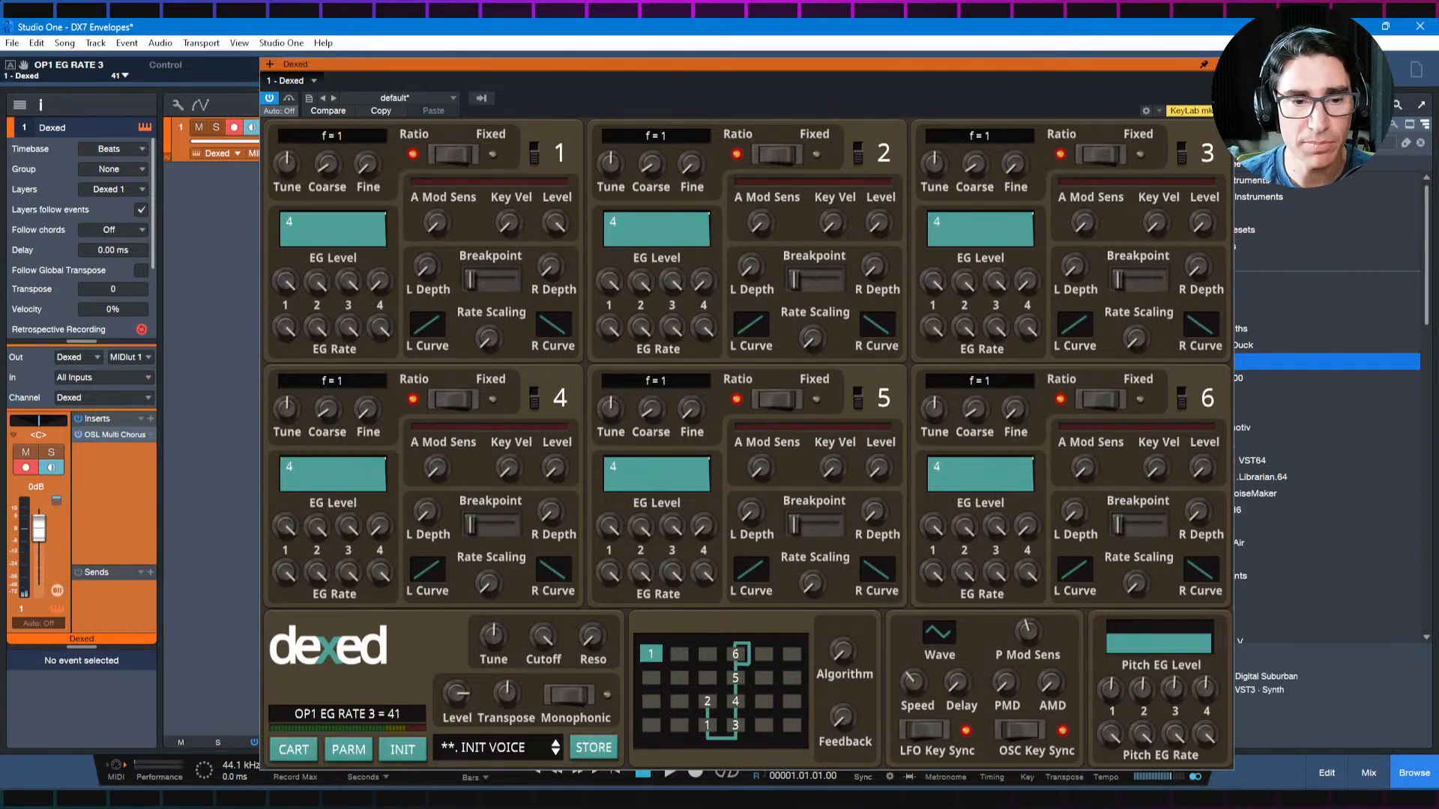
Step: Look up the Brass recipe in the browser diagram and set operator 1's EG Rate 1 to 60 in Dexed
key(alt+Tab)
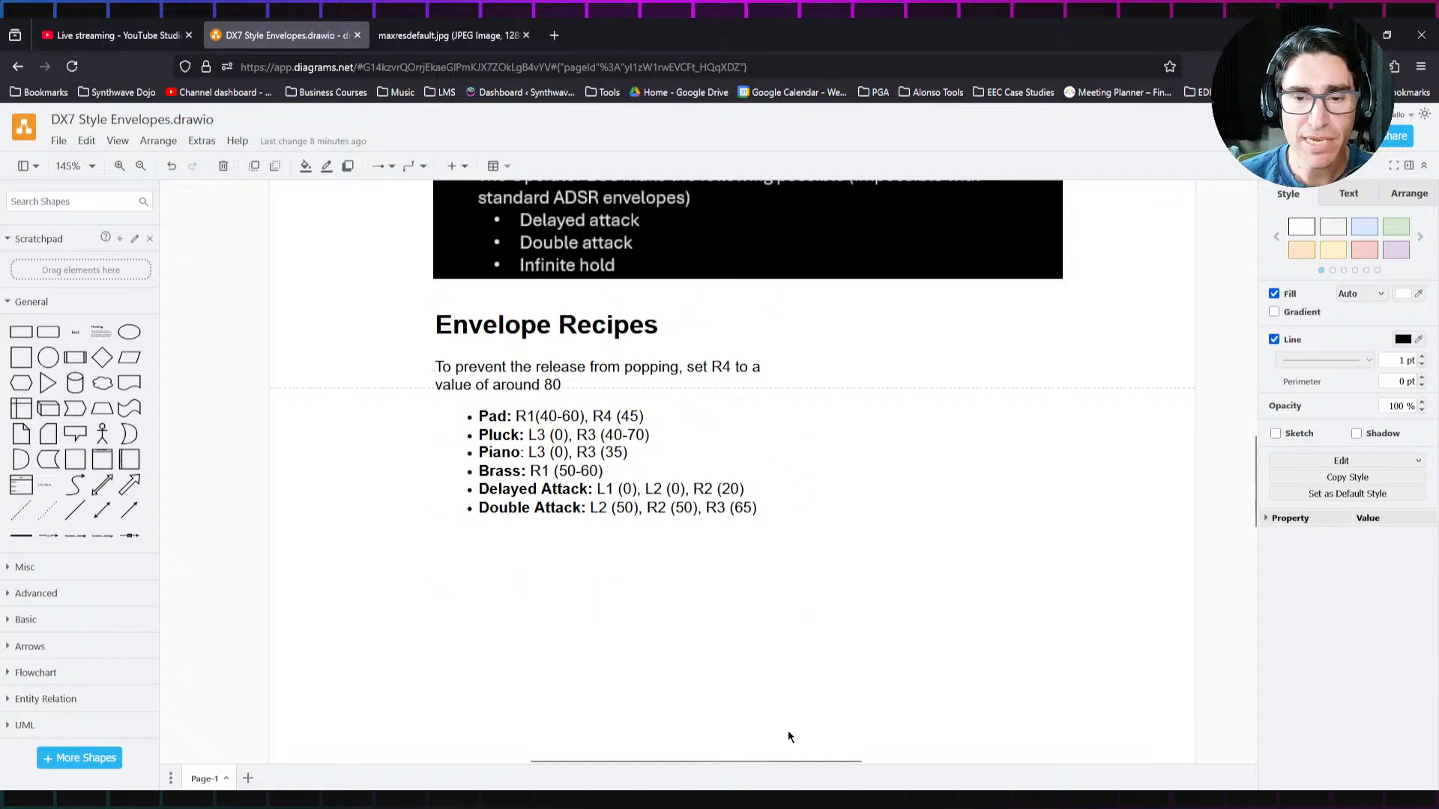
key(alt+Tab)
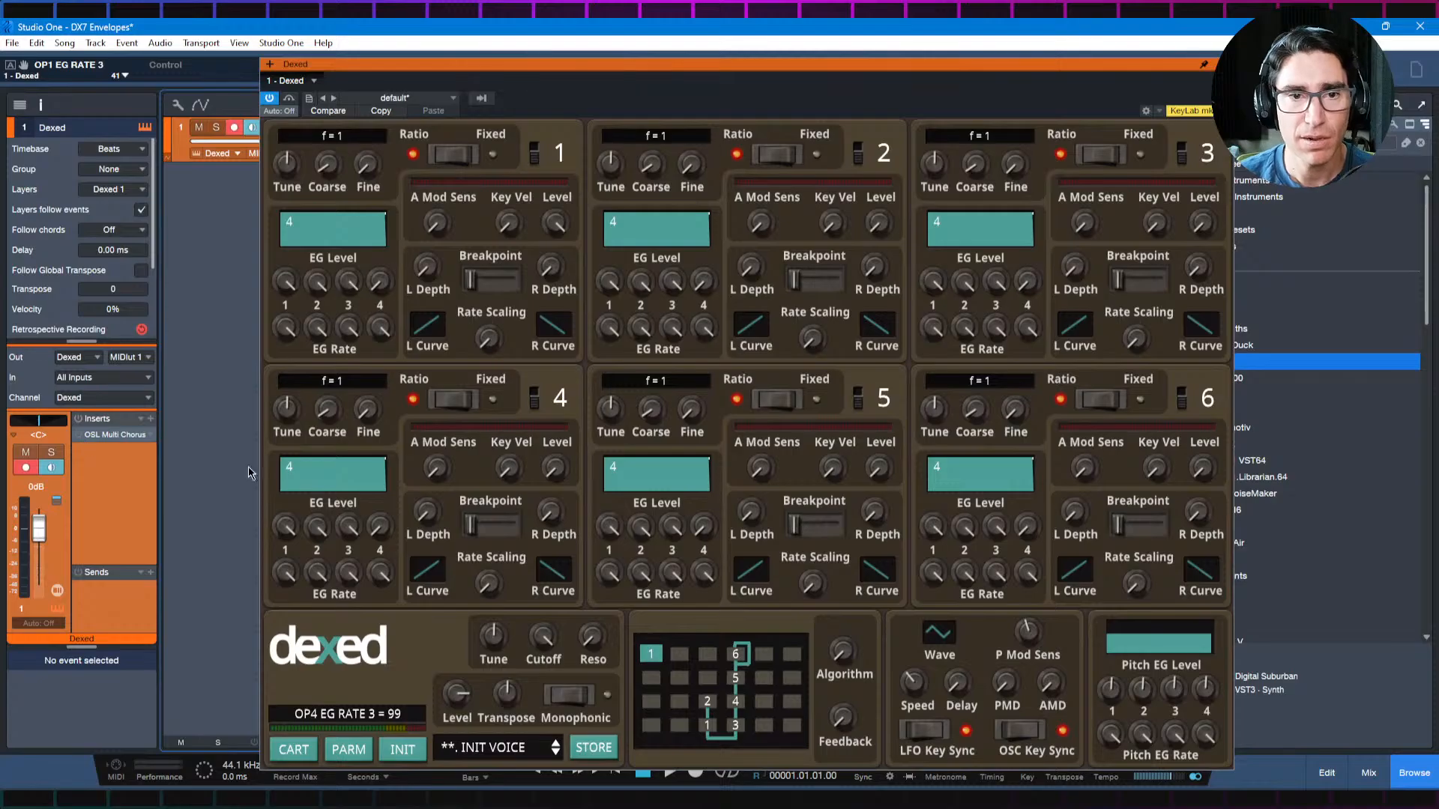
key(alt+Tab)
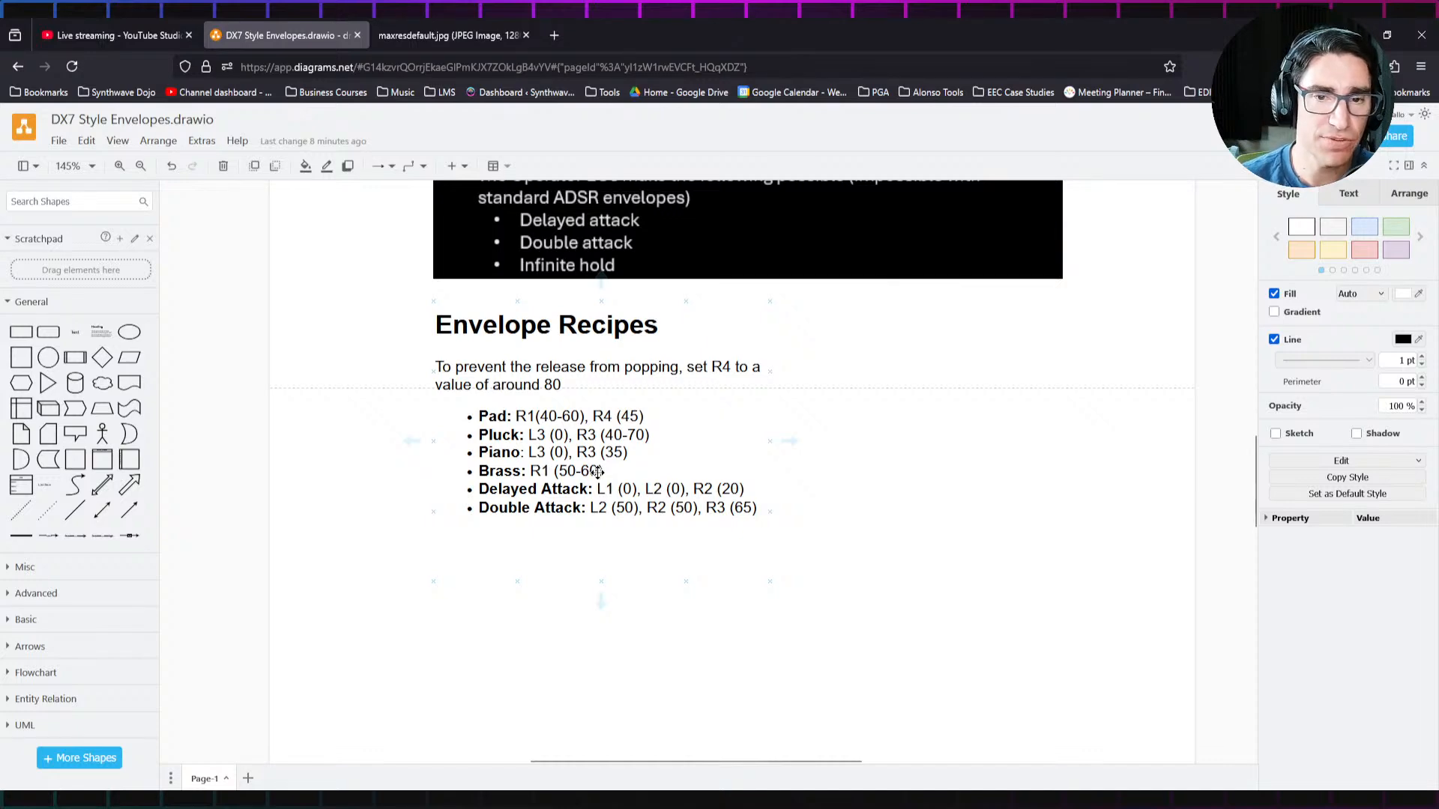
key(alt+Tab)
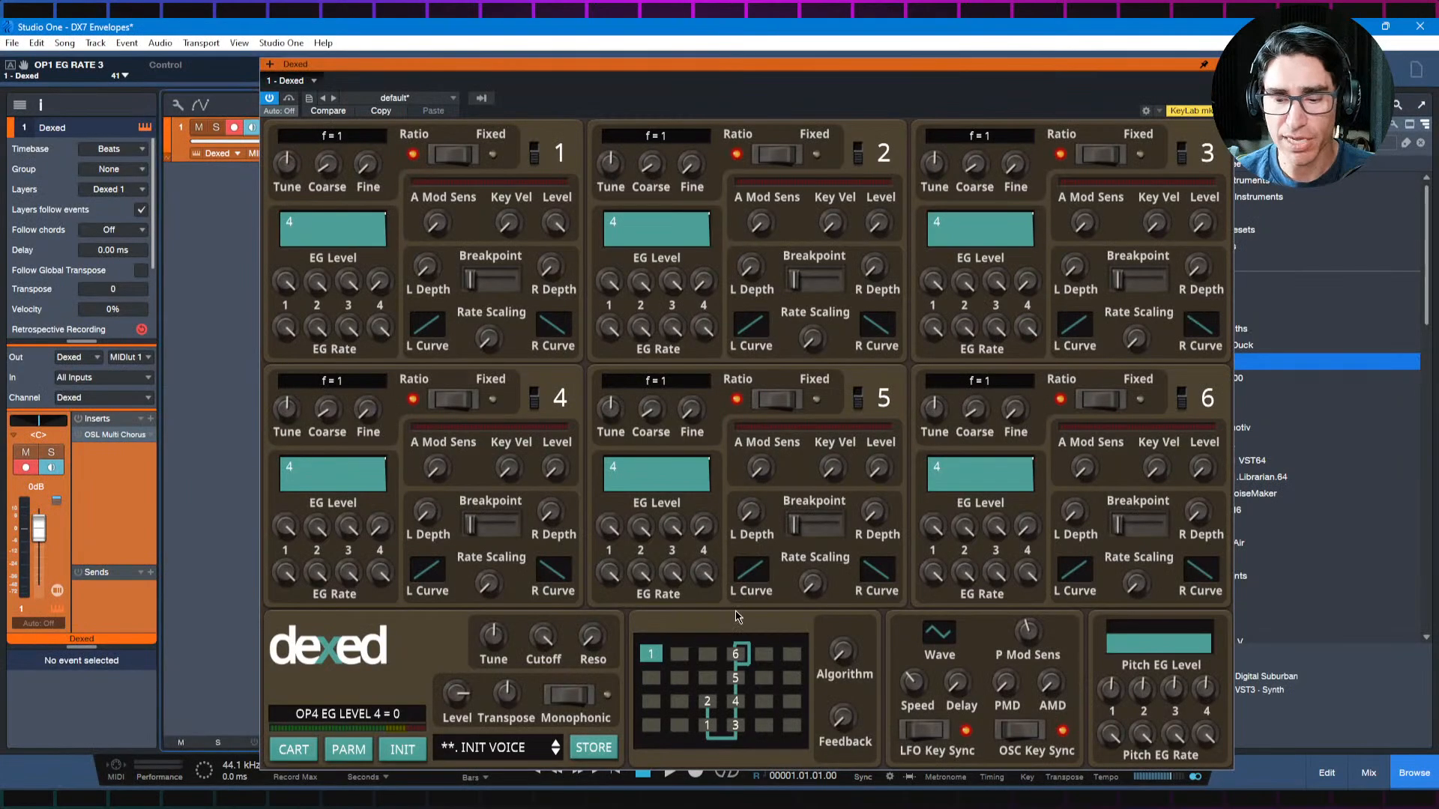
drag(292, 329, 297, 441)
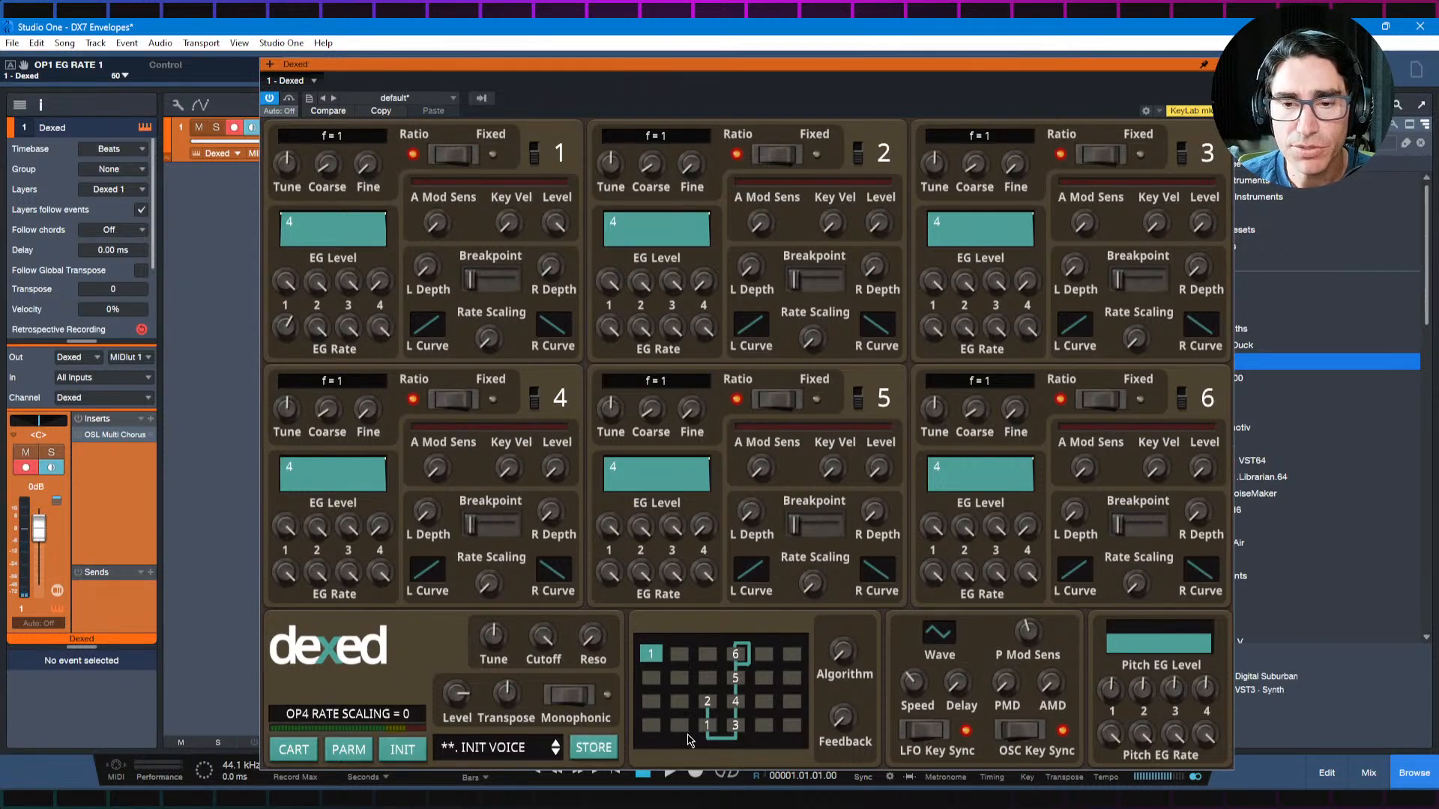
Step: Switch to algorithm 2, set Feedback to 7 and raise operator 2's output level to 69
drag(844, 651, 841, 643)
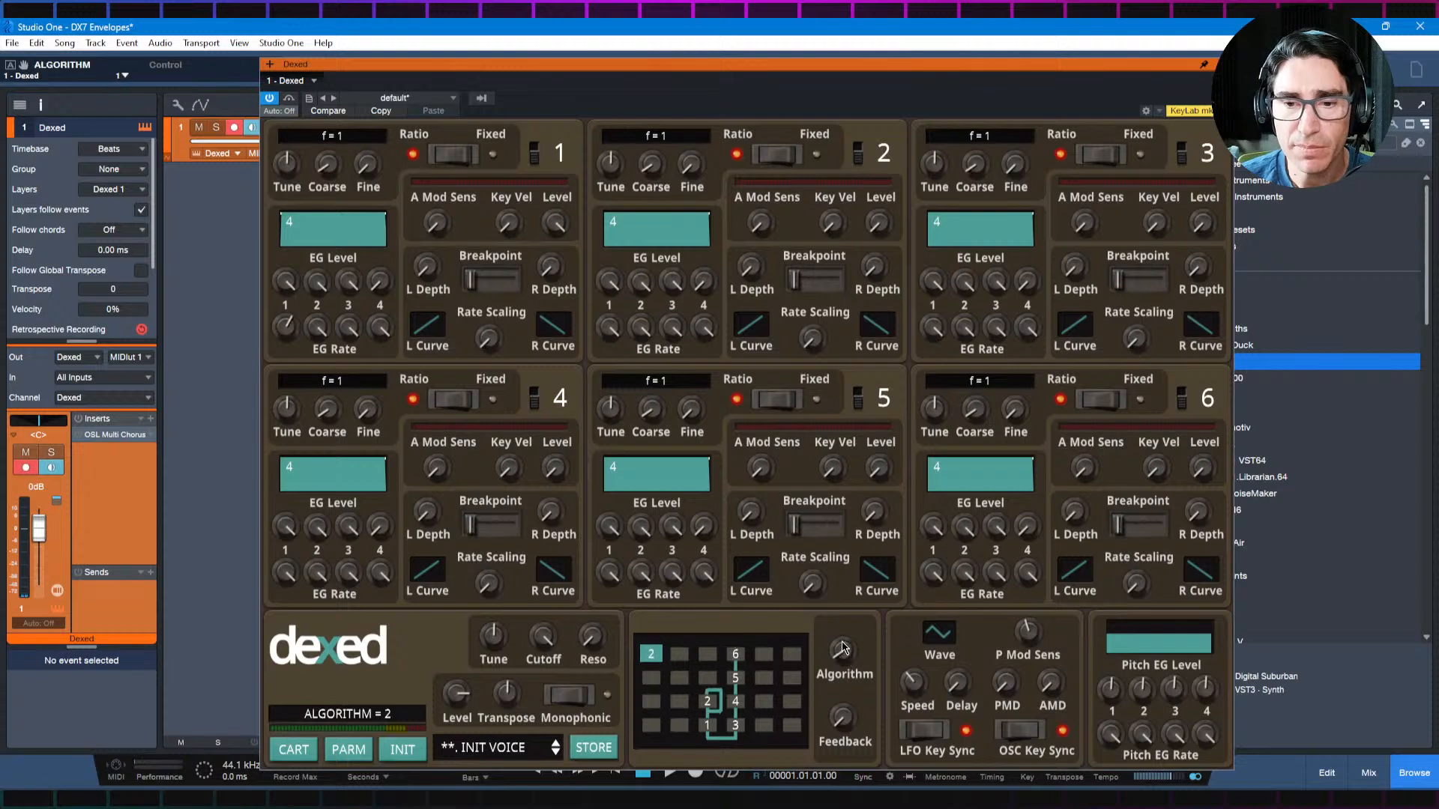
drag(837, 721, 859, 553)
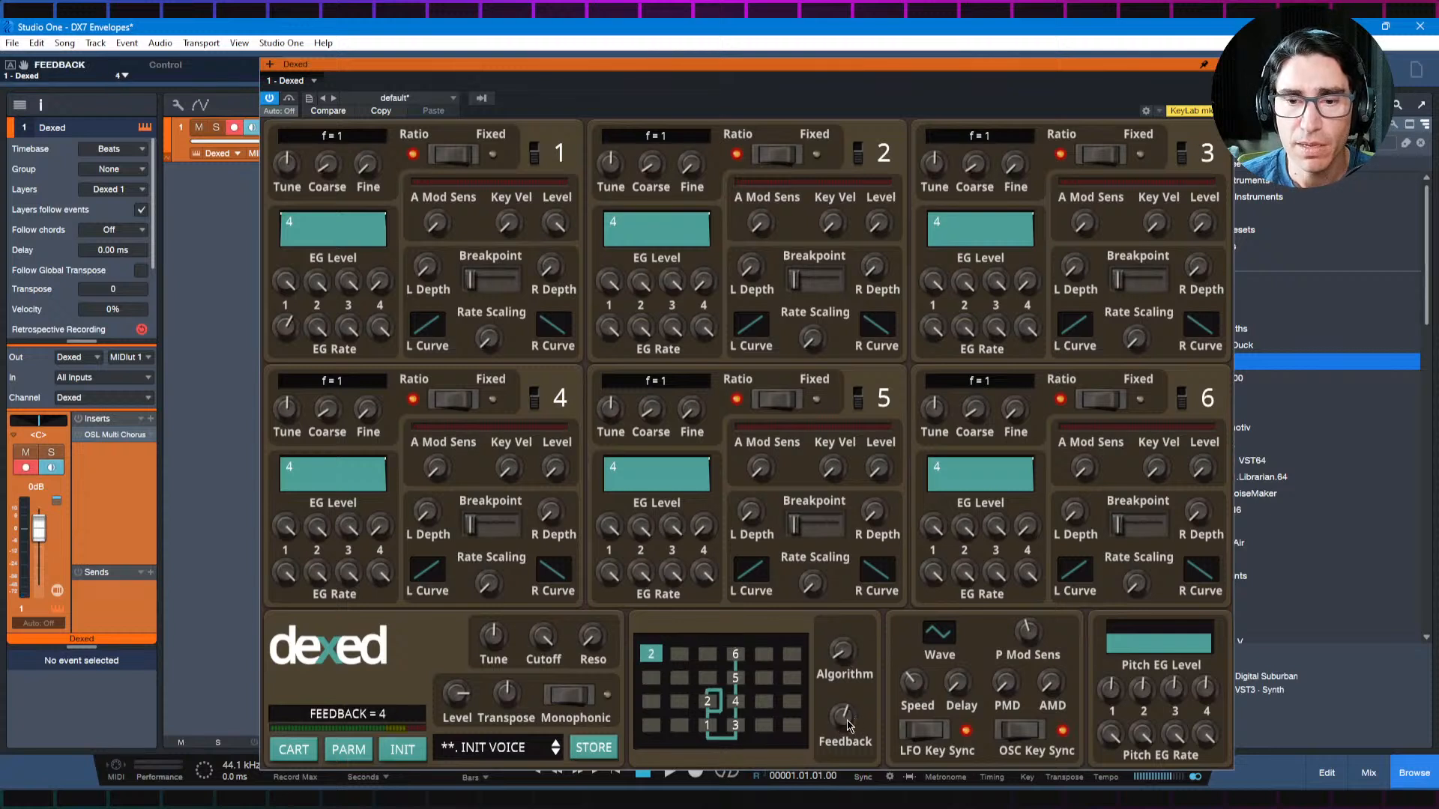
drag(847, 718, 849, 601)
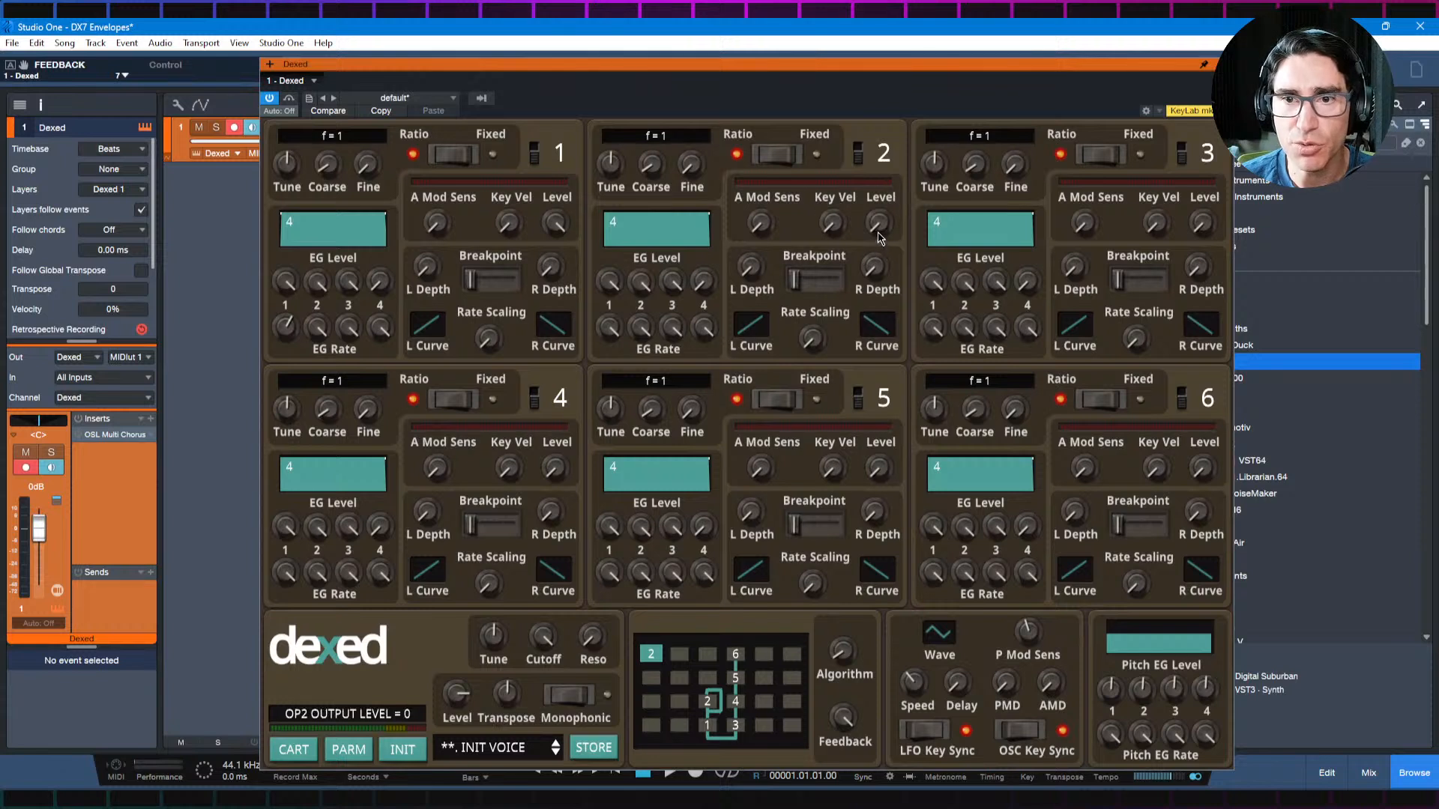
drag(880, 224, 882, 178)
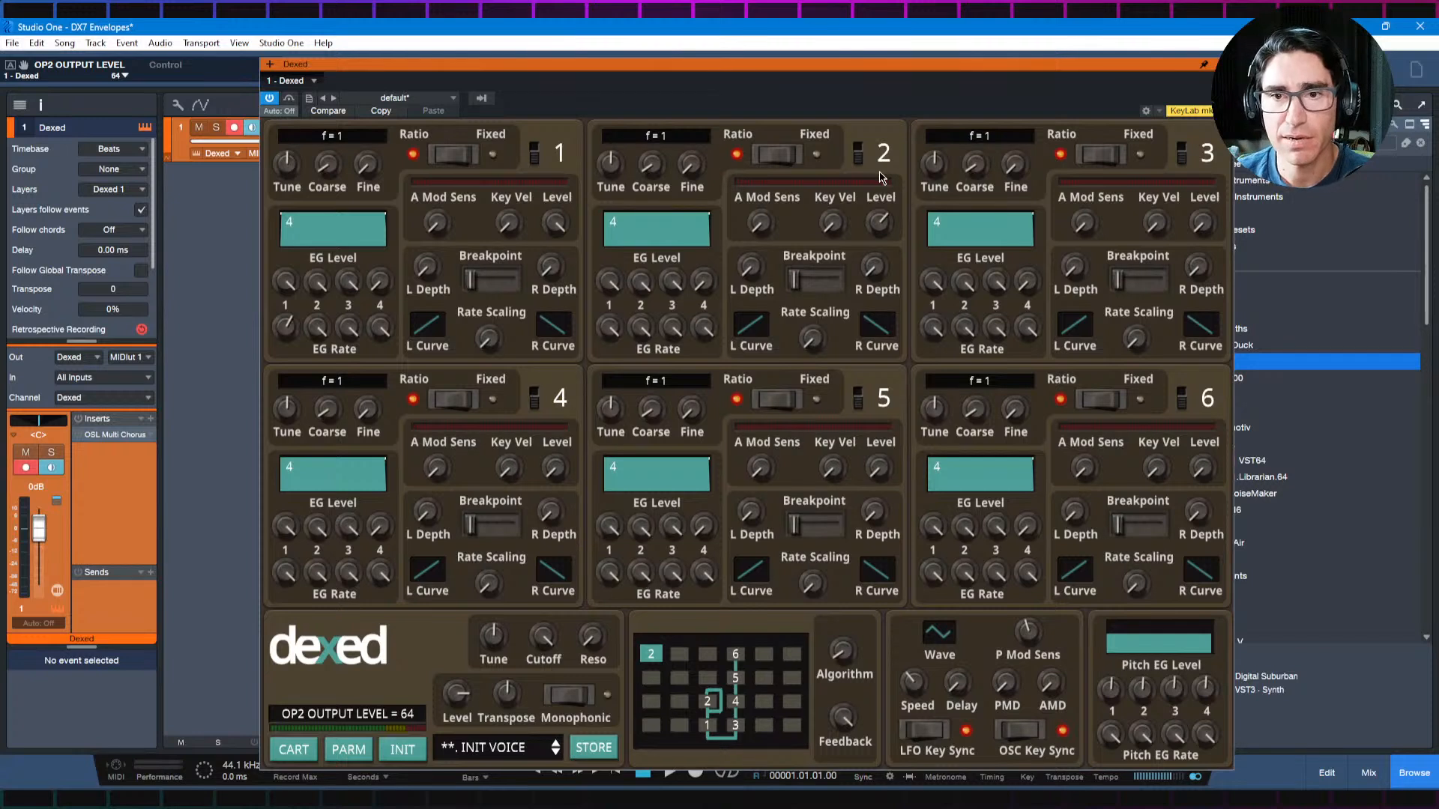
drag(883, 240, 882, 209)
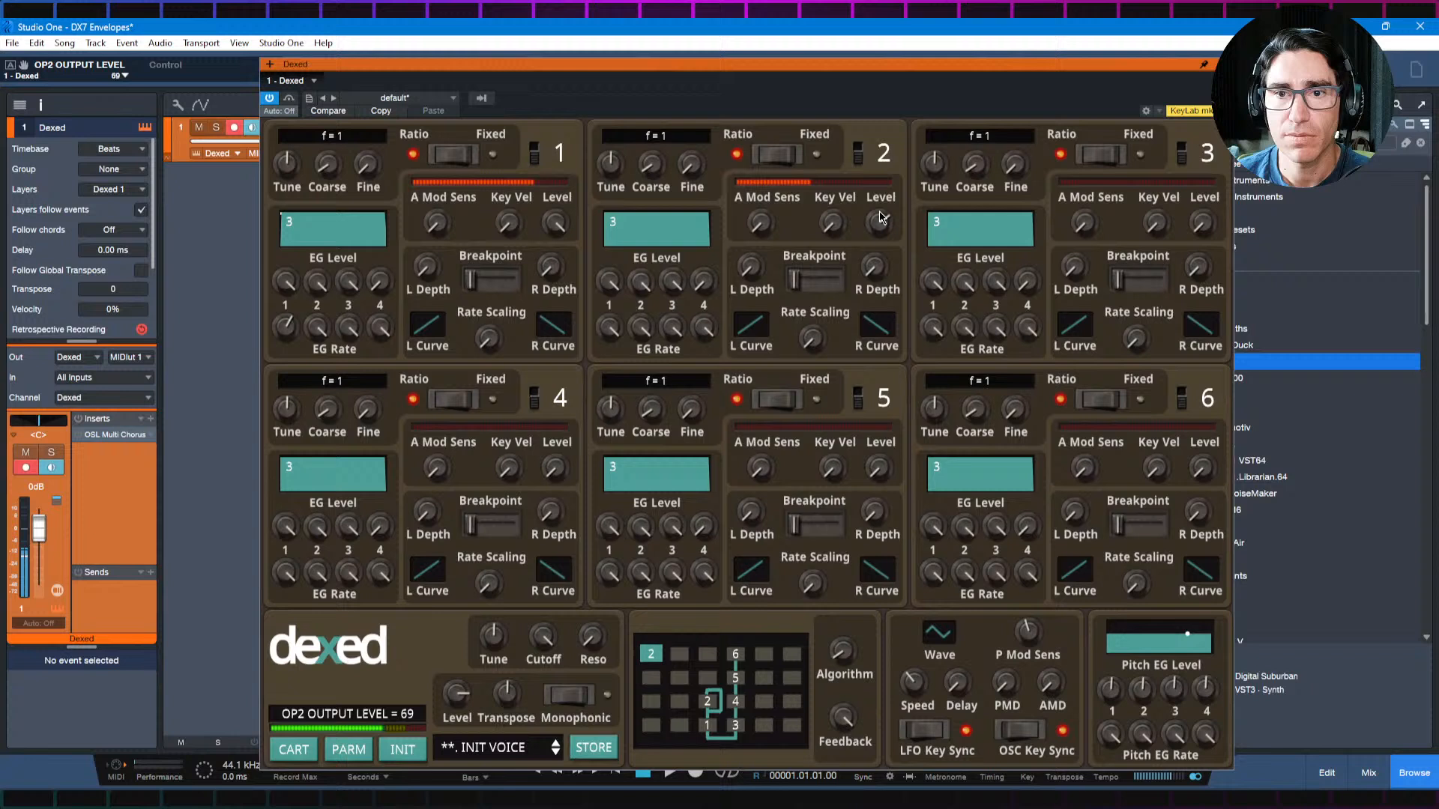
Step: Set operator 1's EG Rate 4 to 82 and copy its envelope values to operator 2
right_click(330, 266)
click(349, 283)
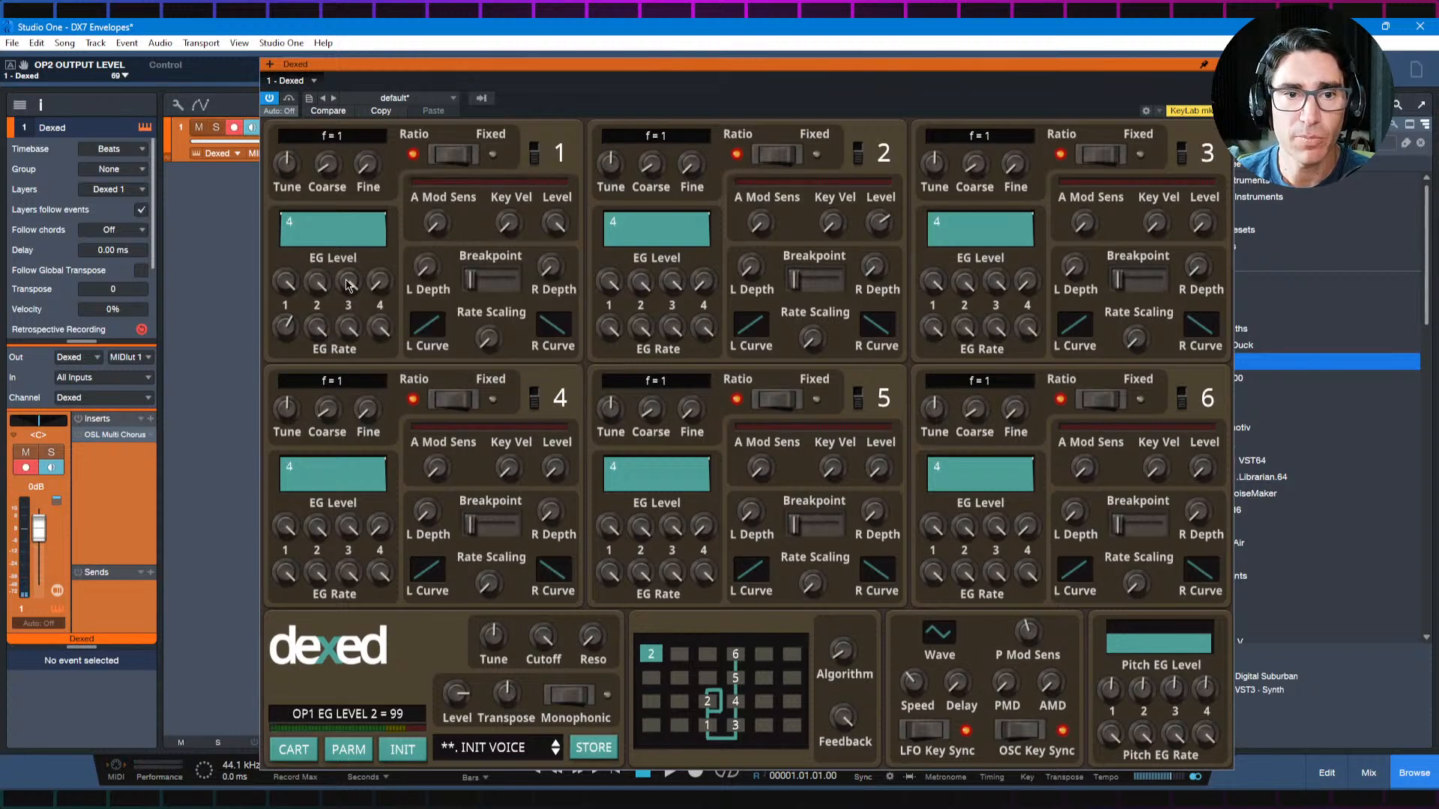
drag(381, 328, 383, 384)
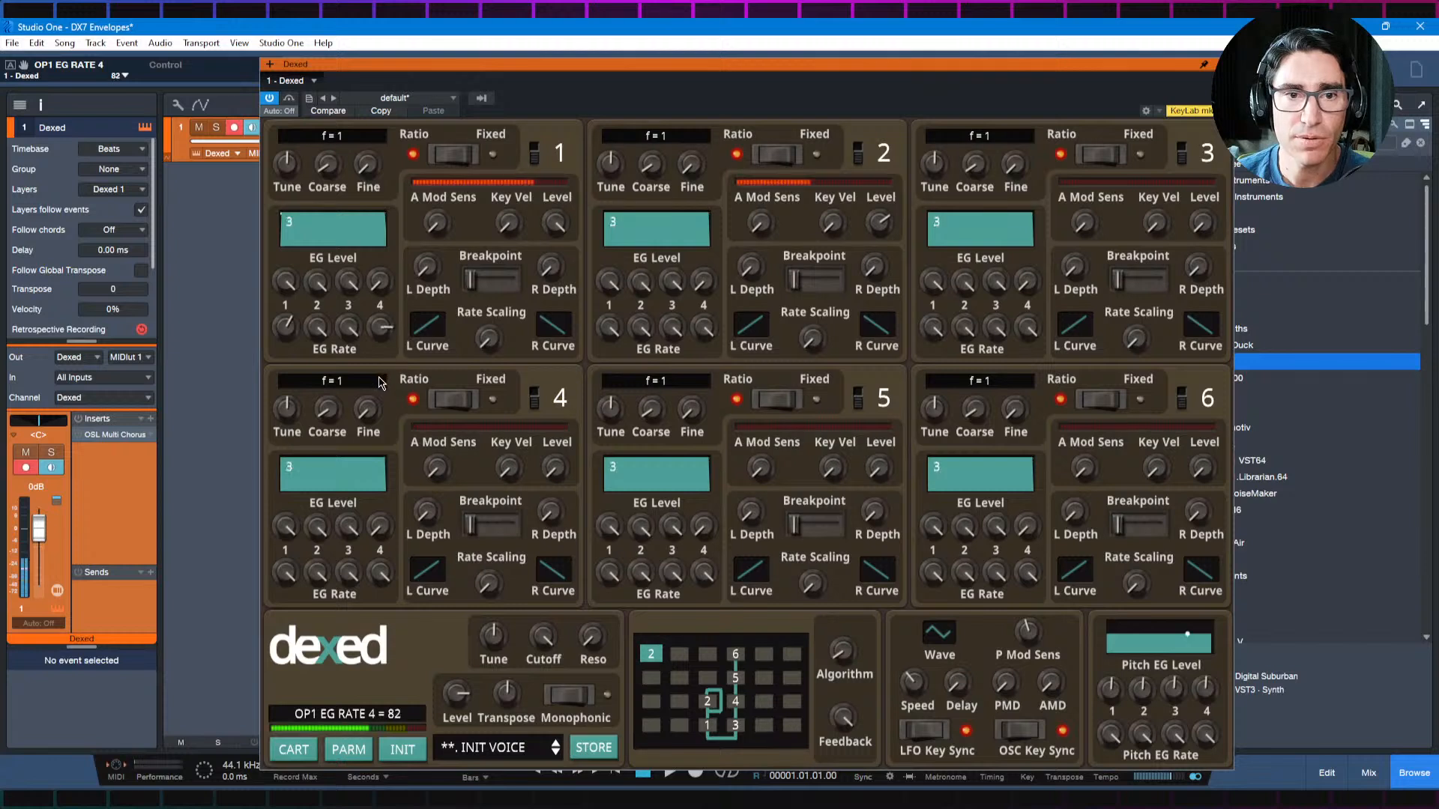
right_click(339, 265)
click(321, 263)
right_click(321, 264)
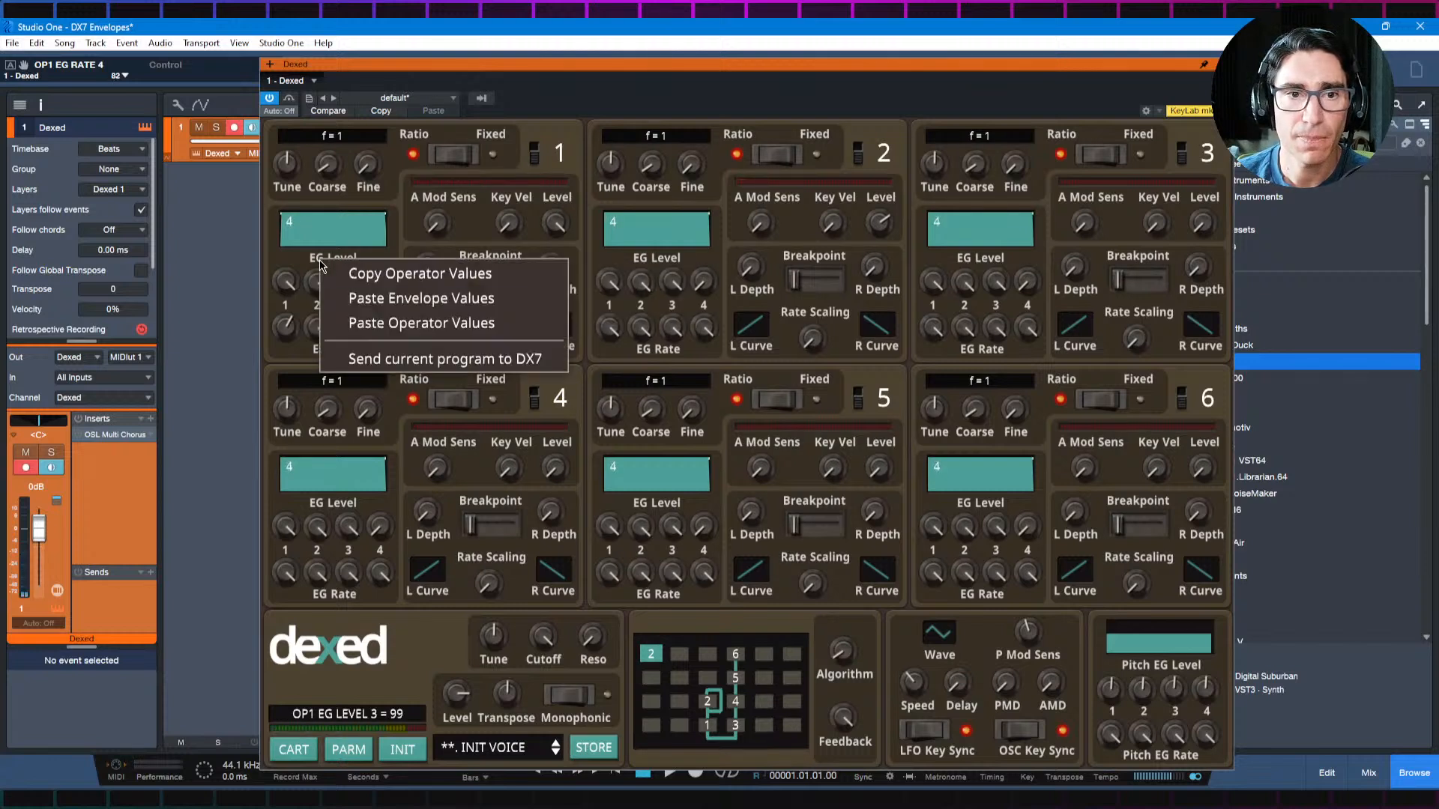
click(356, 276)
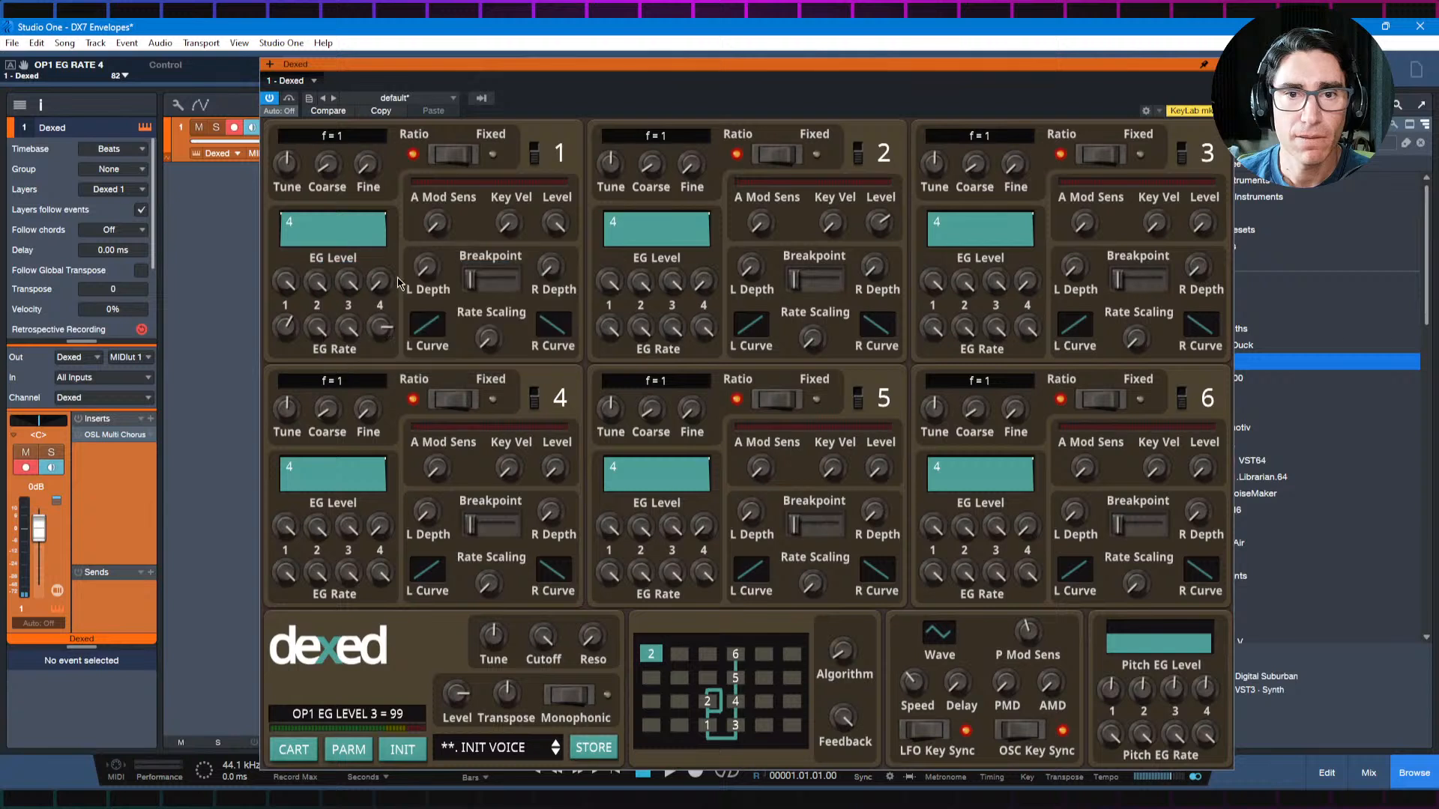
right_click(665, 262)
click(686, 296)
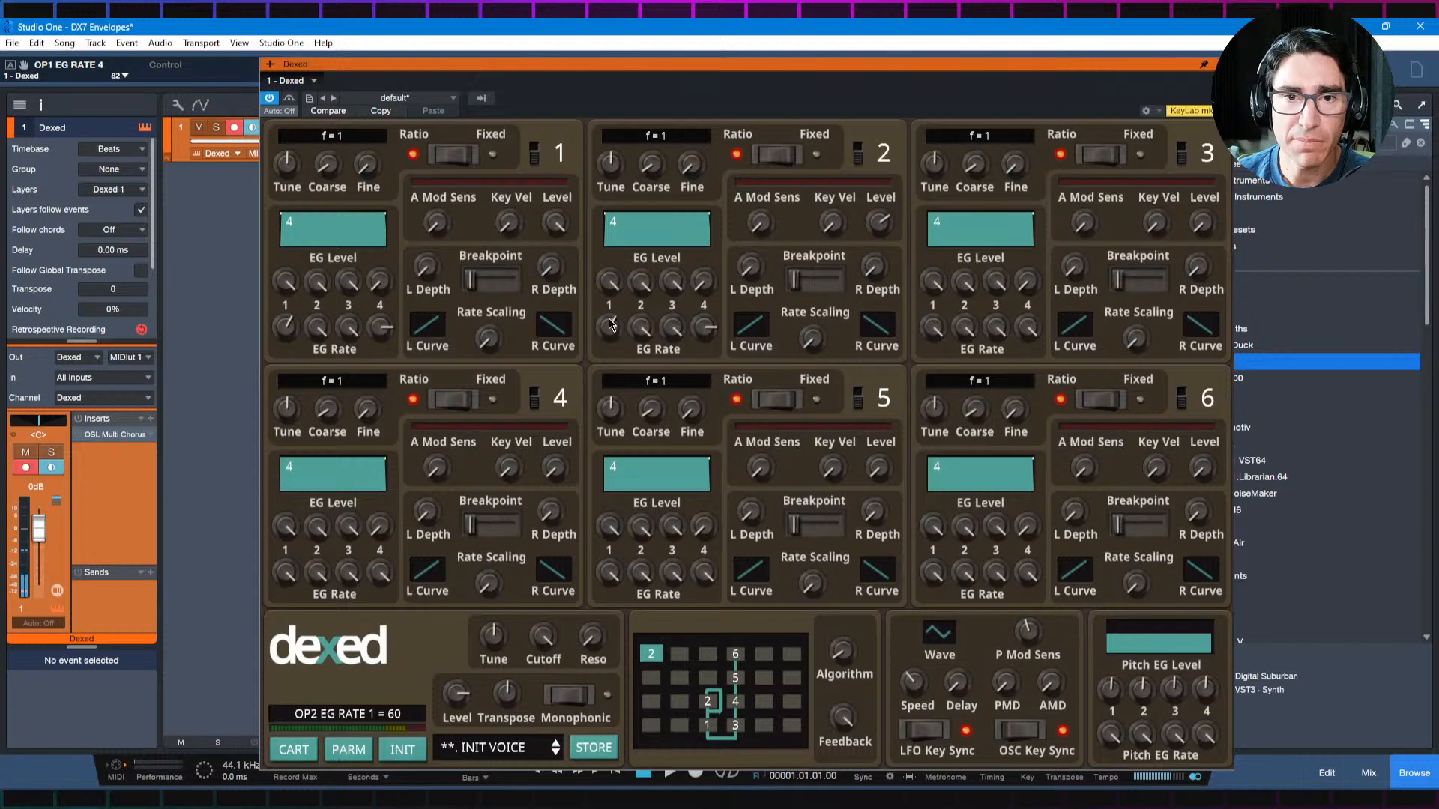
Step: Refine operator 2's brass envelope with EG Rate 4 at 73, trying EG Rate 1 at 53 before lowering it further
drag(610, 327, 607, 346)
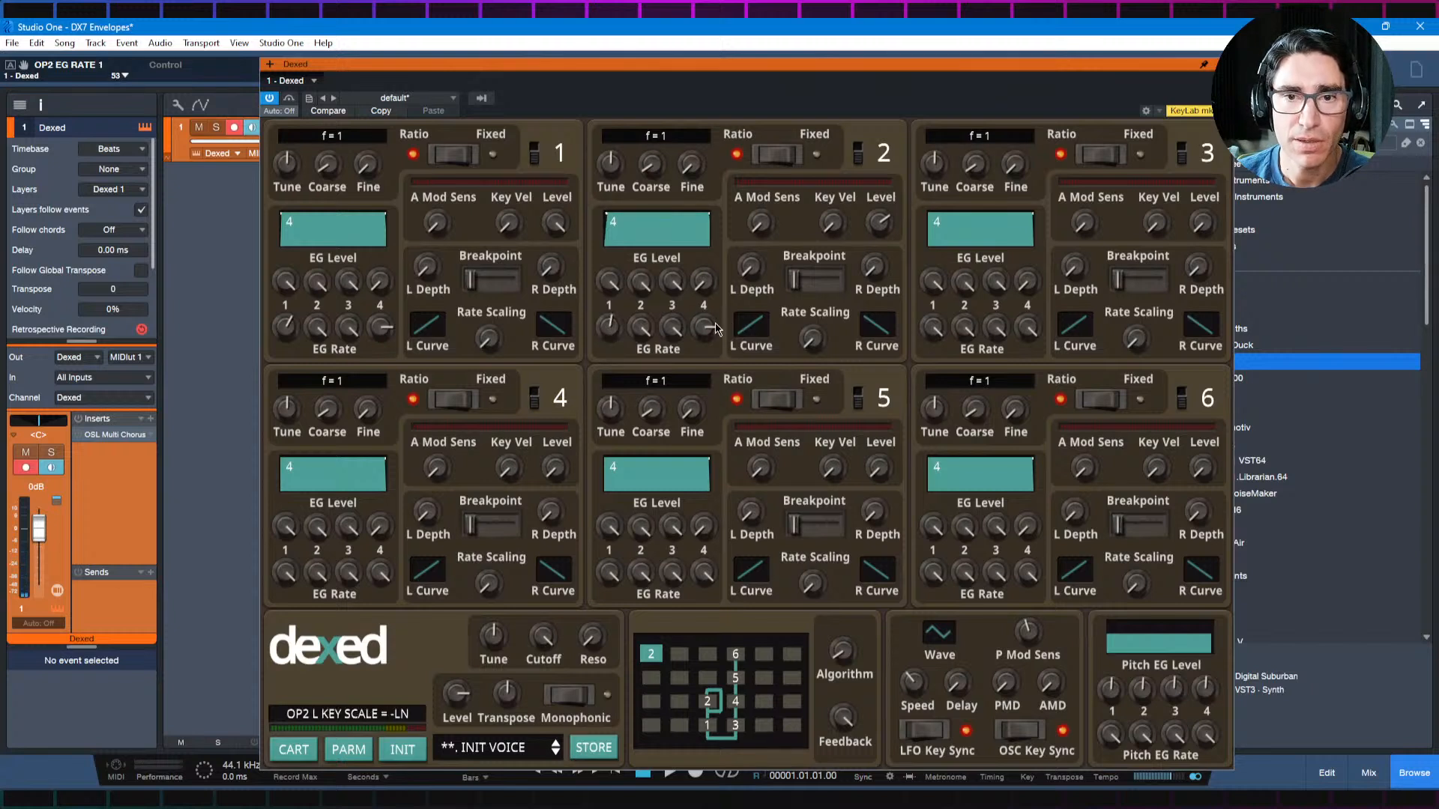
drag(705, 327, 708, 343)
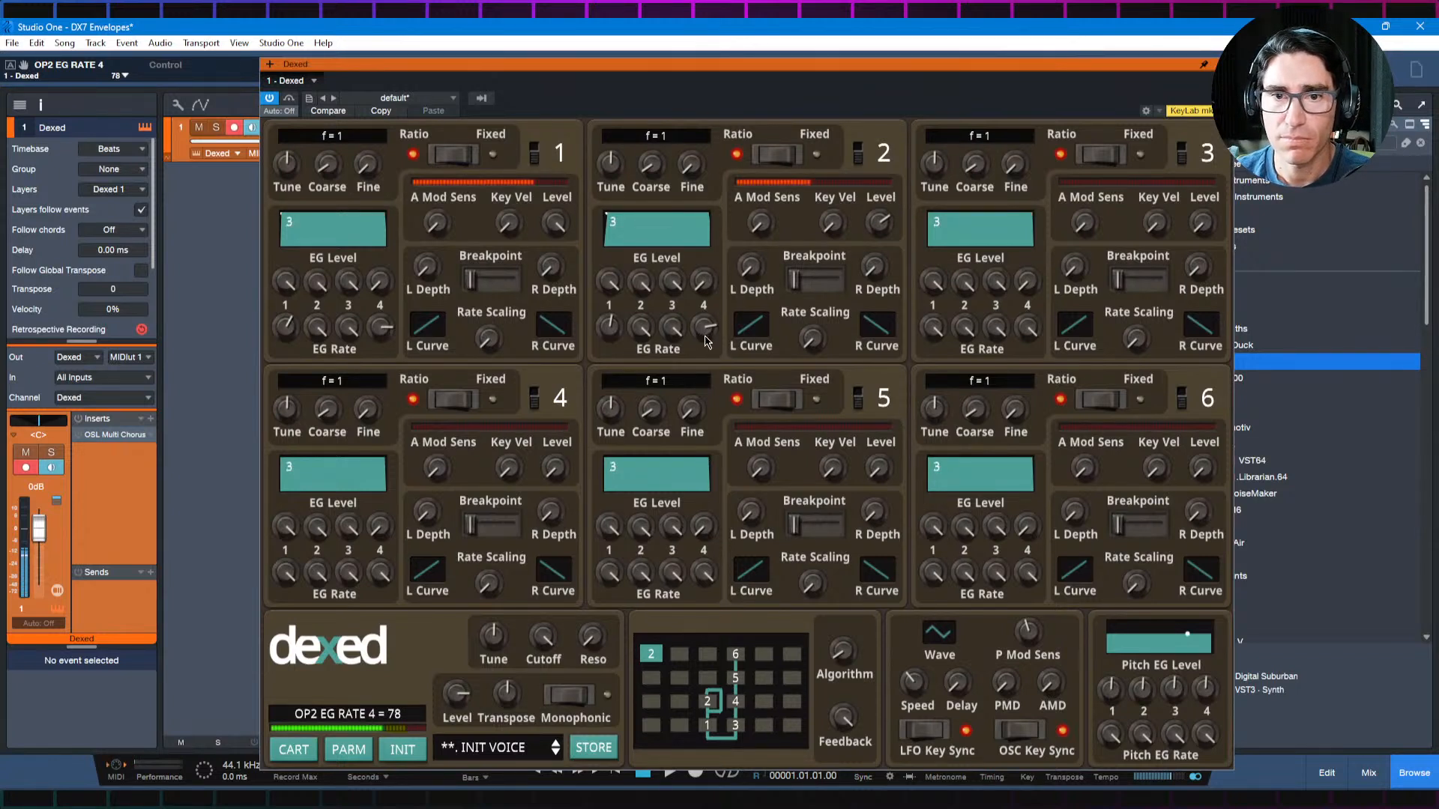
drag(708, 341, 707, 353)
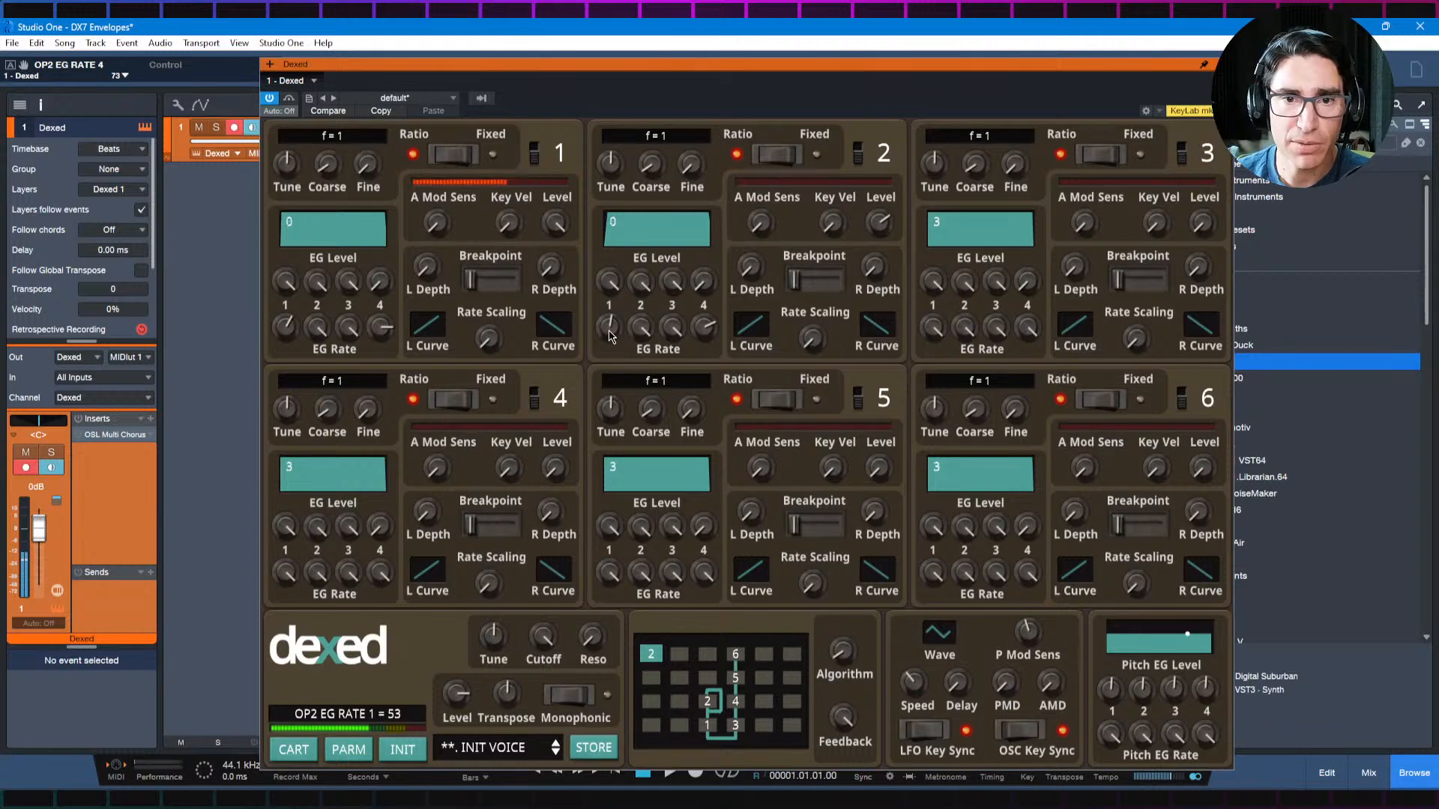
drag(610, 336, 613, 365)
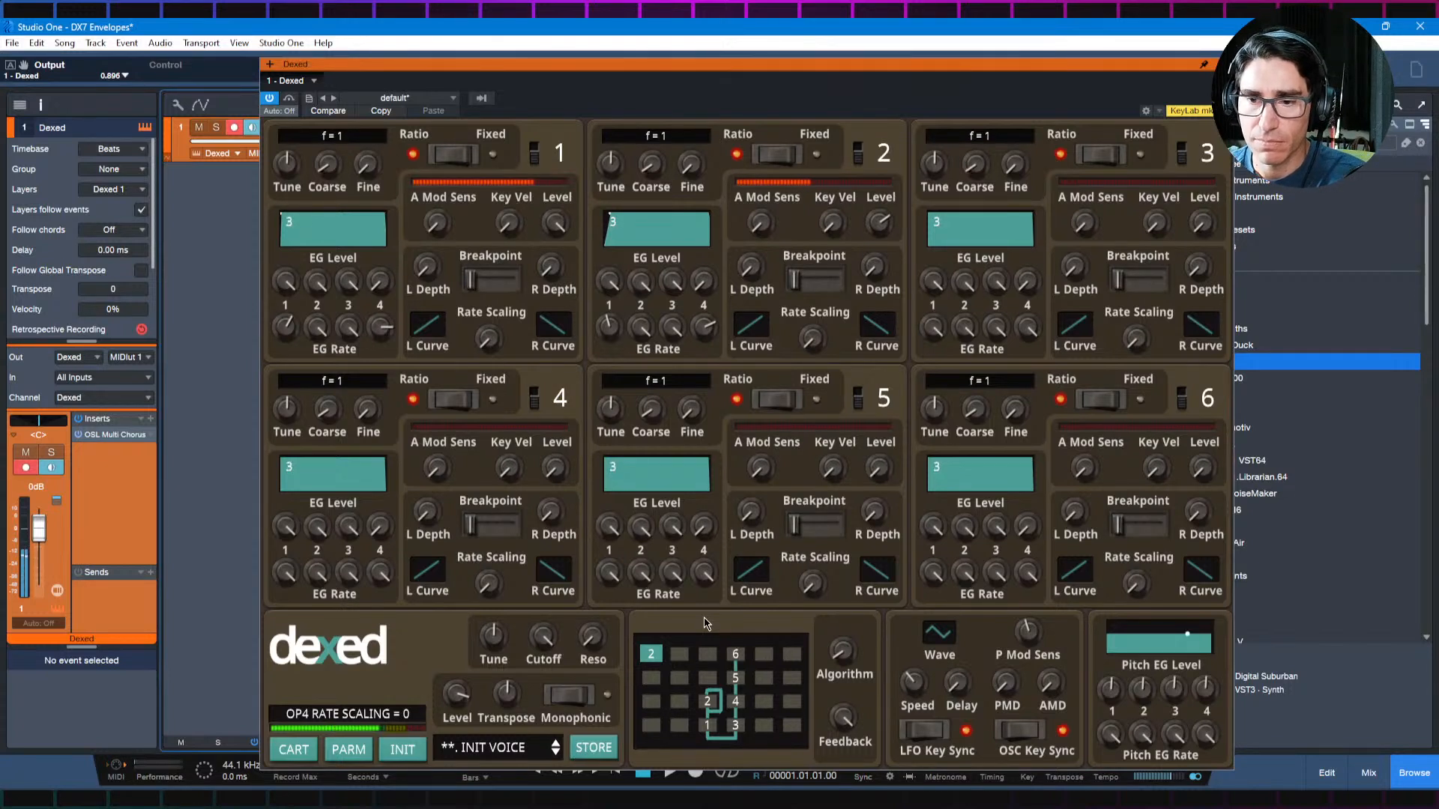
Step: Initialize the Dexed voice and look up the Delayed Attack recipe in the browser's Envelope Recipes
click(420, 751)
click(82, 436)
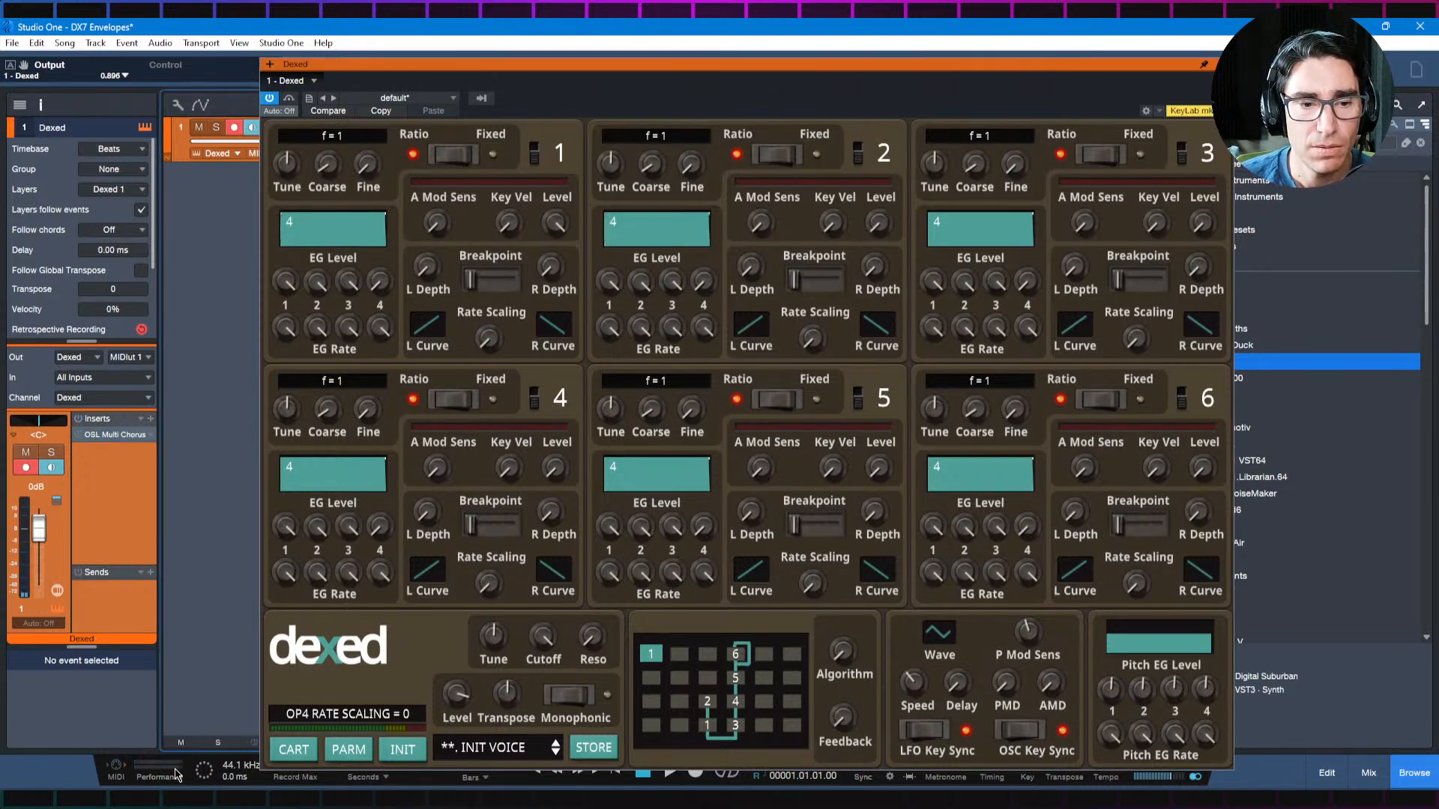
click(197, 800)
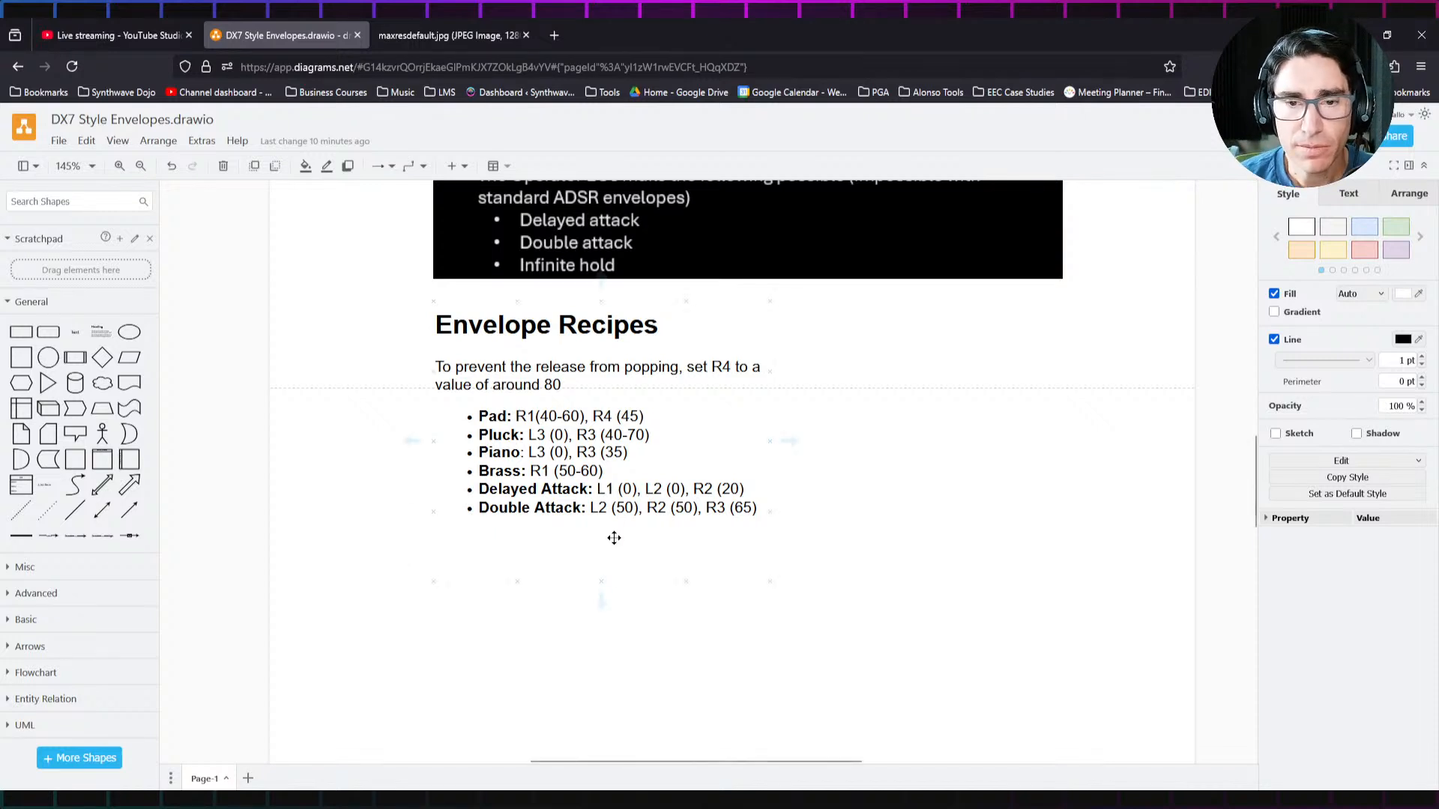
key(alt+Tab)
key(alt+Tab)
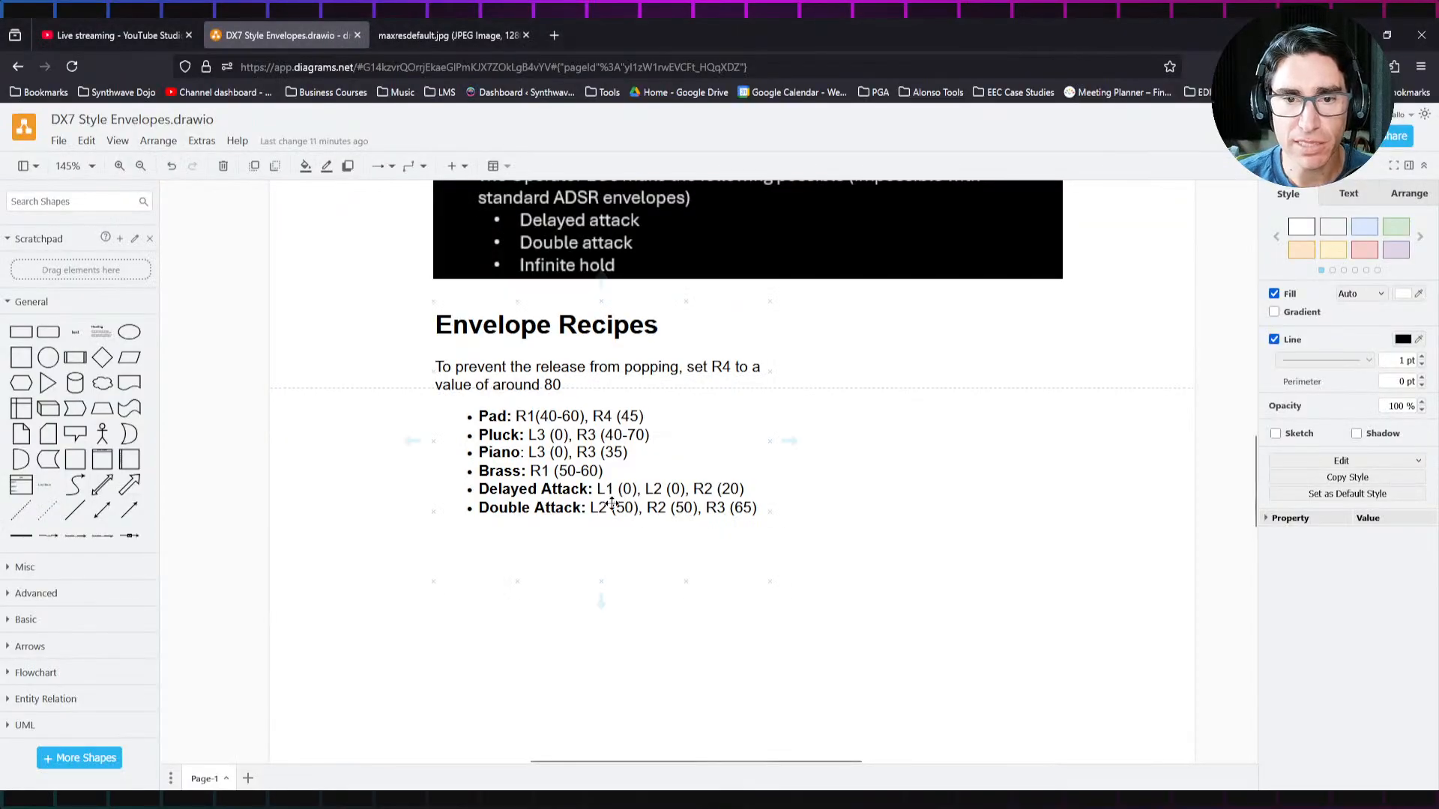
key(alt+Tab)
Step: In Studio One, give operator 1 a delayed attack with EG Levels 1 and 2 at 0, trying EG Rate 2 at 20 and 30
key(alt+Tab)
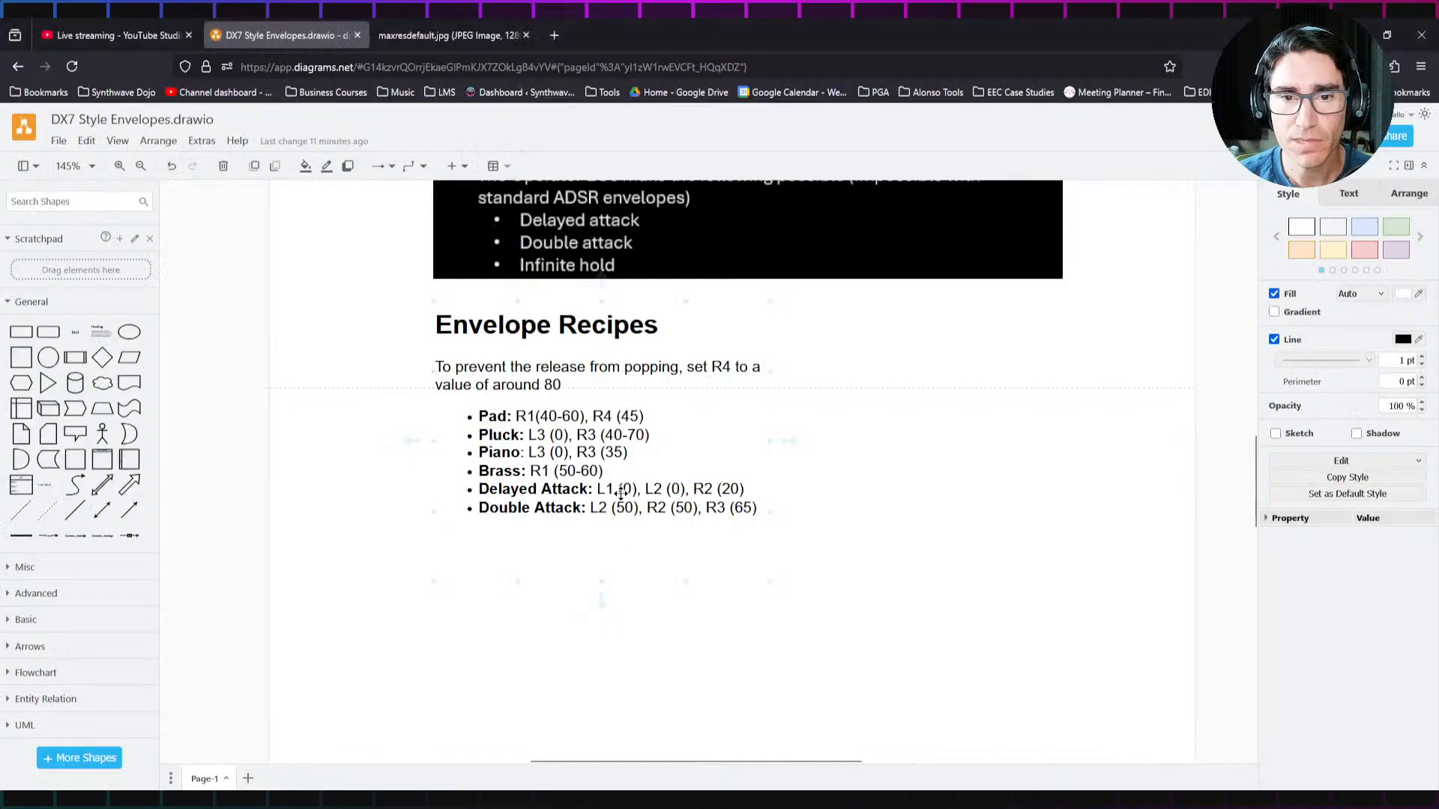
key(alt+Tab)
drag(288, 285, 352, 644)
key(alt+Tab)
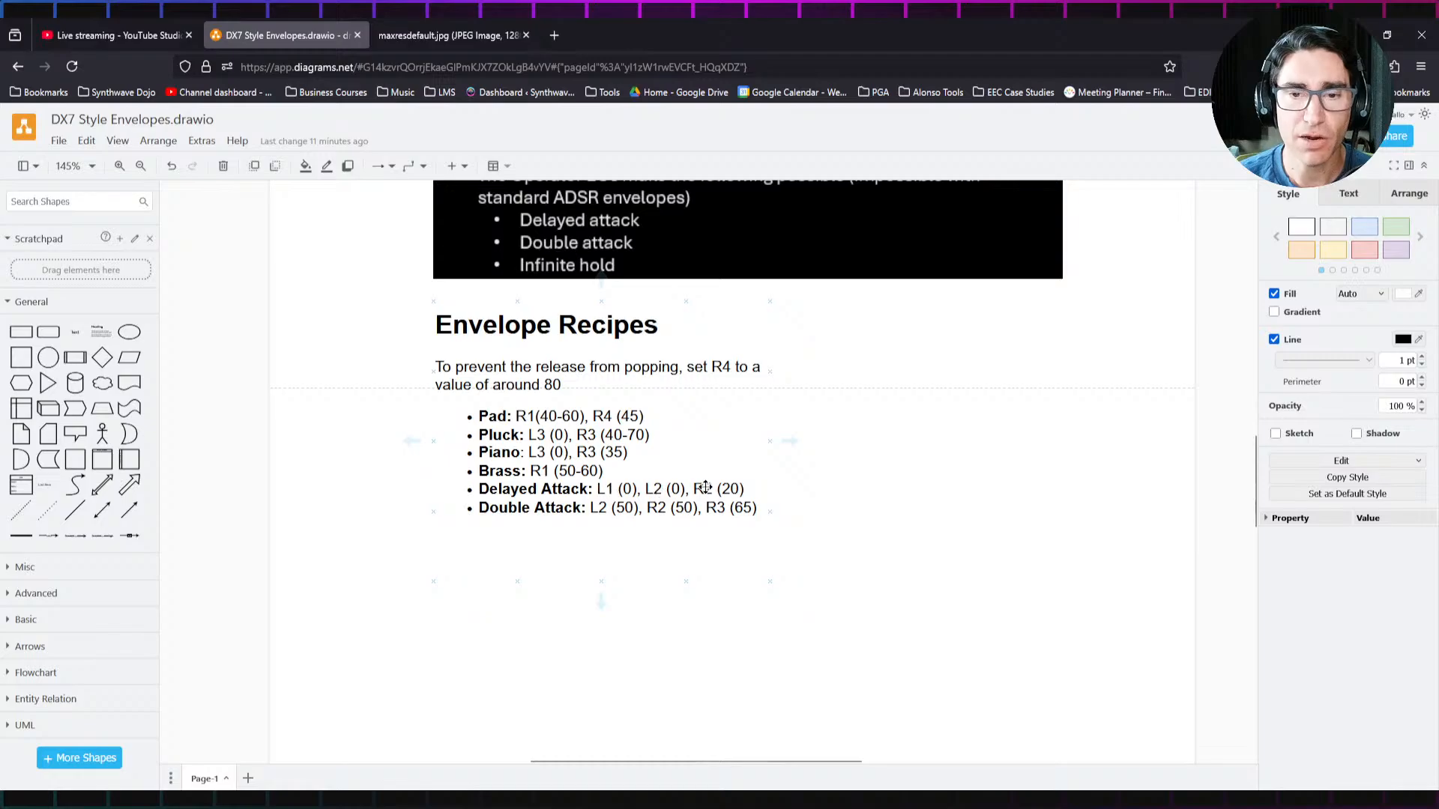
key(alt+Tab)
drag(327, 289, 337, 575)
drag(317, 328, 327, 554)
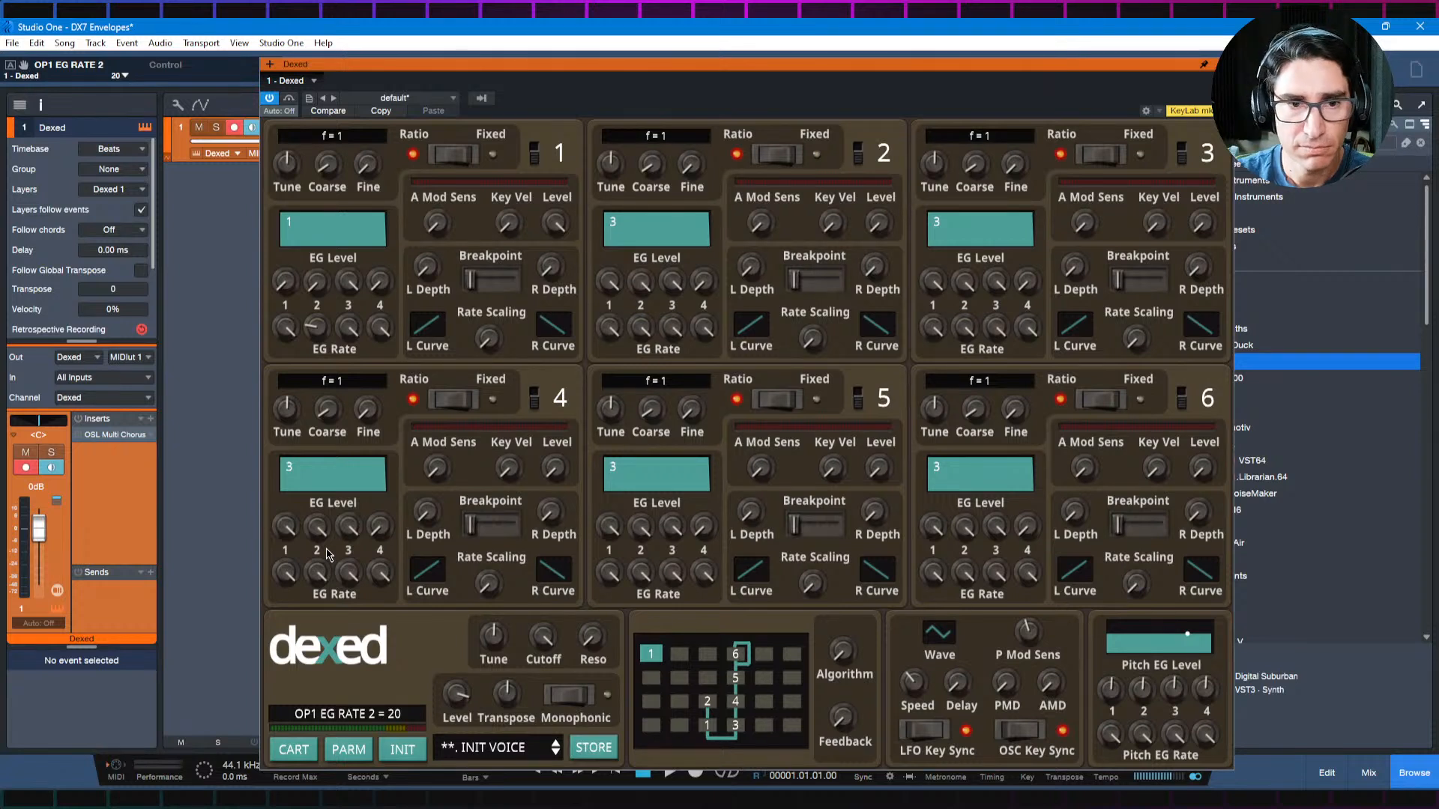
drag(321, 339, 322, 311)
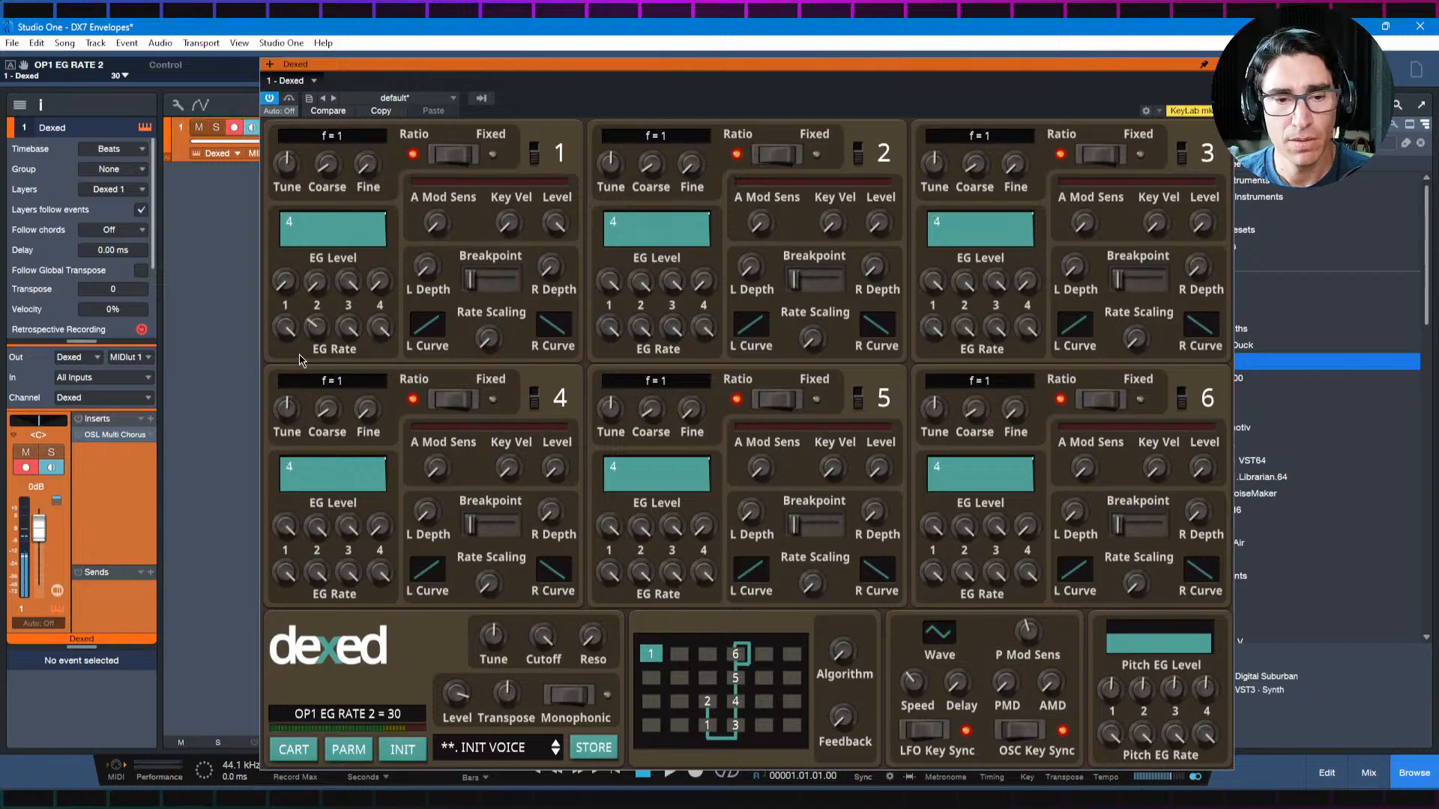
Step: Initialize the Dexed voice and look up the Double Attack recipe in the browser diagram
key(alt+Tab)
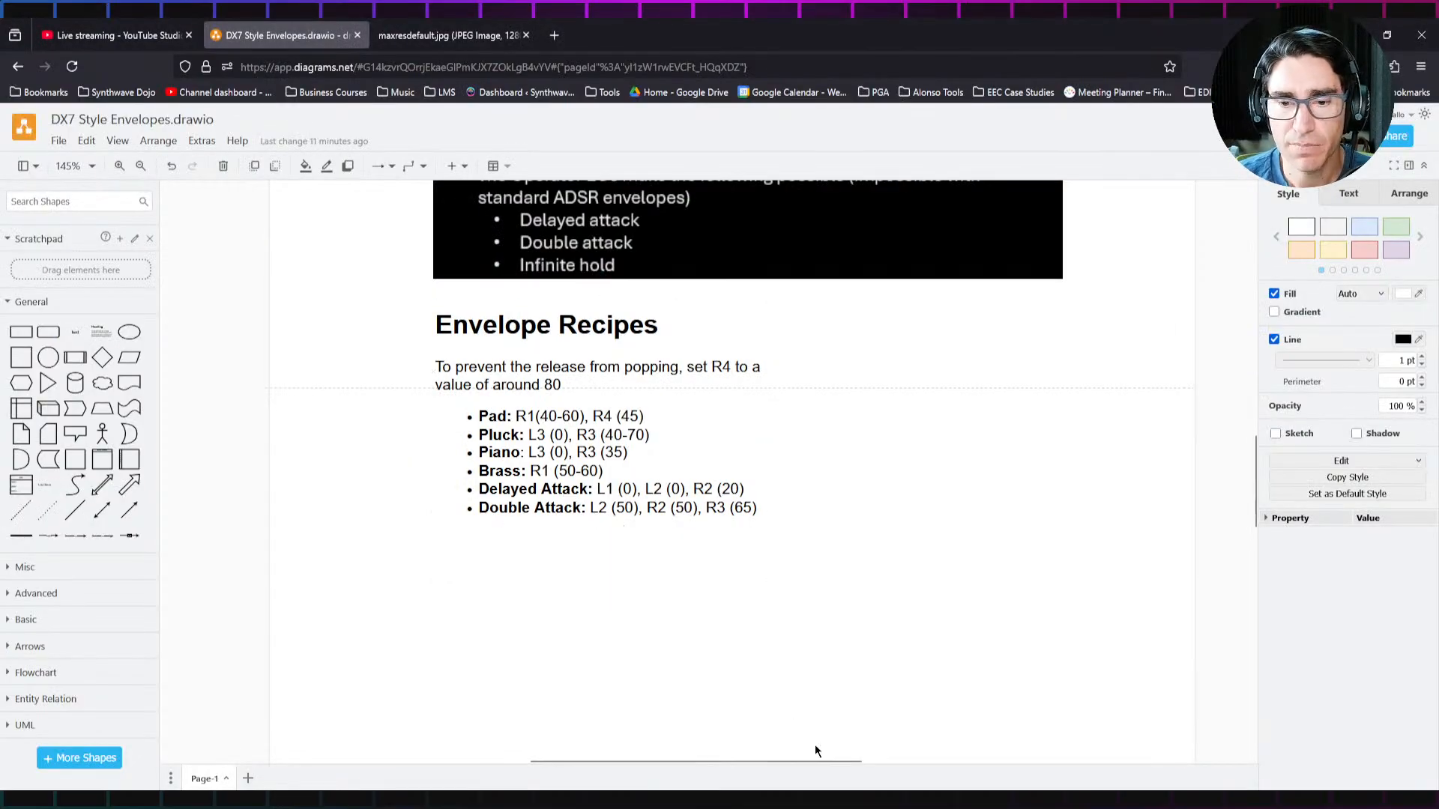
key(alt+Tab)
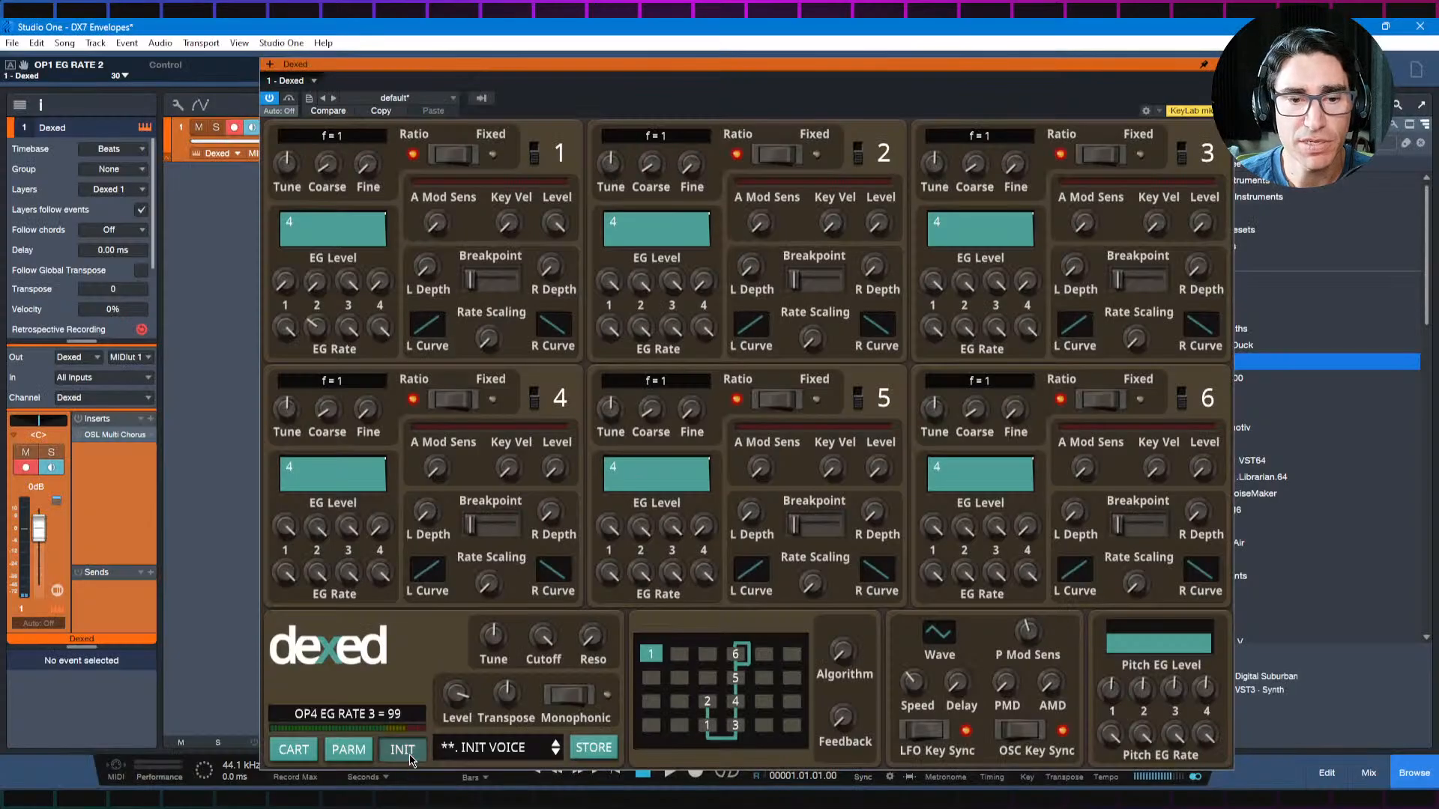
key(alt+Tab)
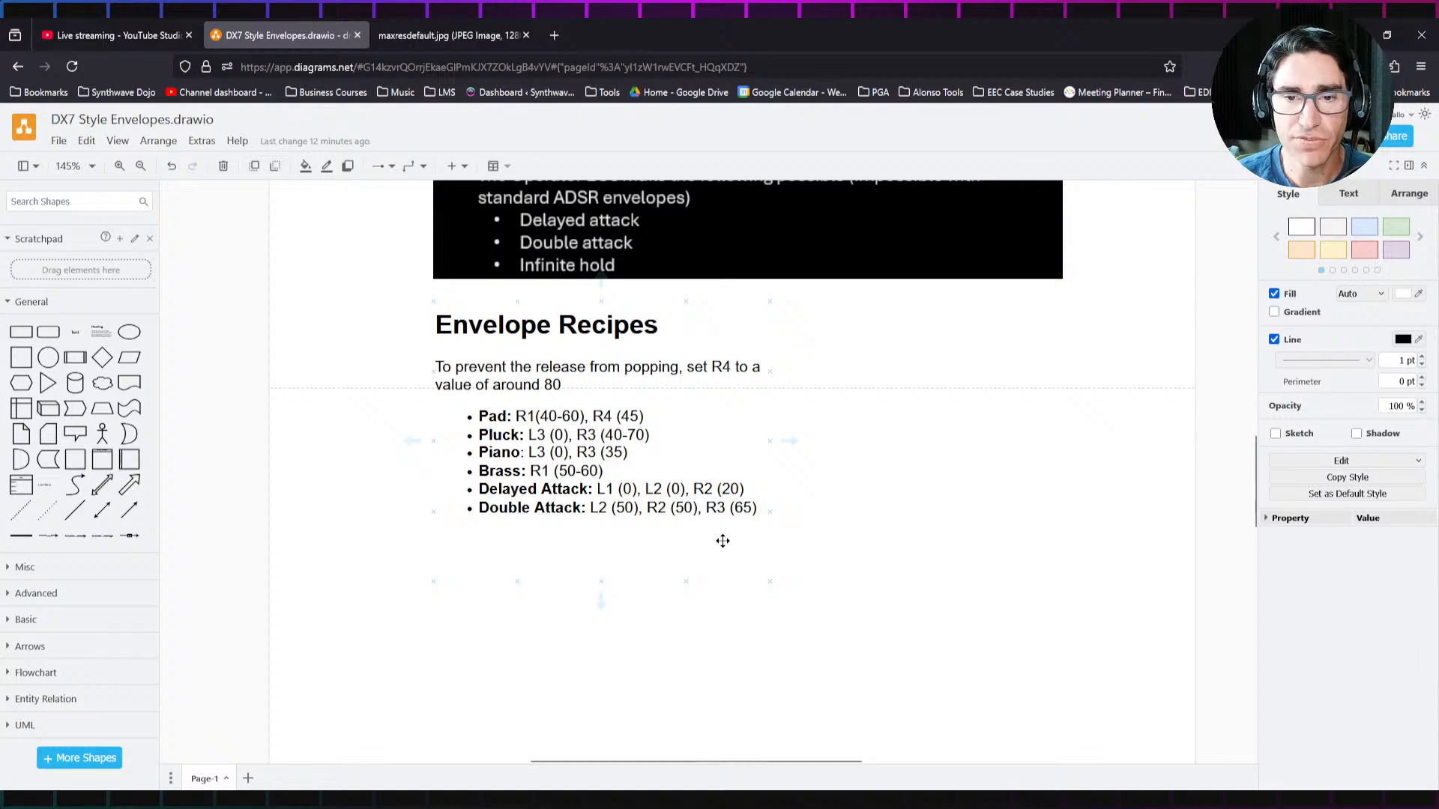
Step: Back in Studio One, shape operator 1's double attack with EG Level 2 at 50, a lower EG Rate 2 and EG Rate 3 at 68
key(alt+Tab)
drag(317, 281, 323, 419)
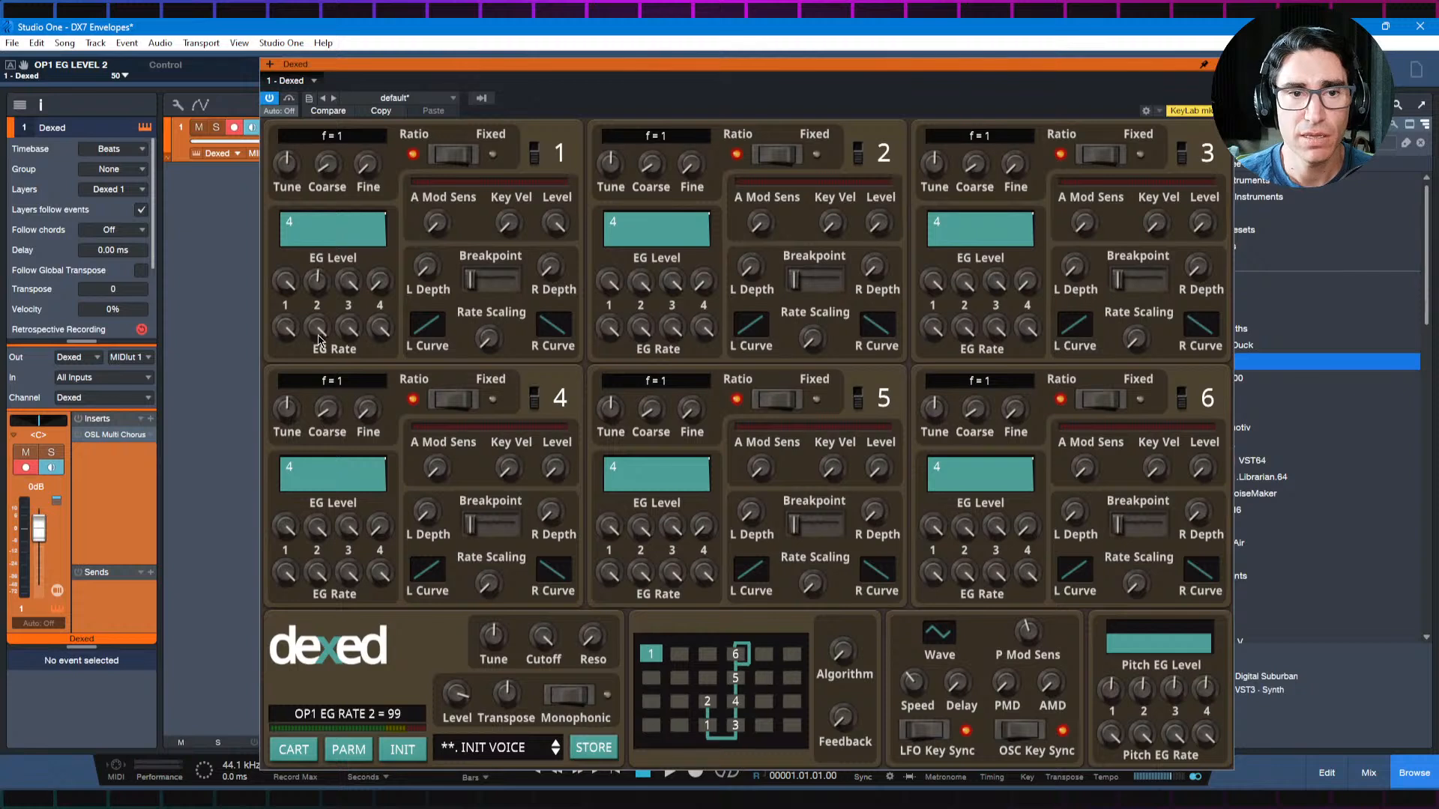
drag(317, 327, 349, 394)
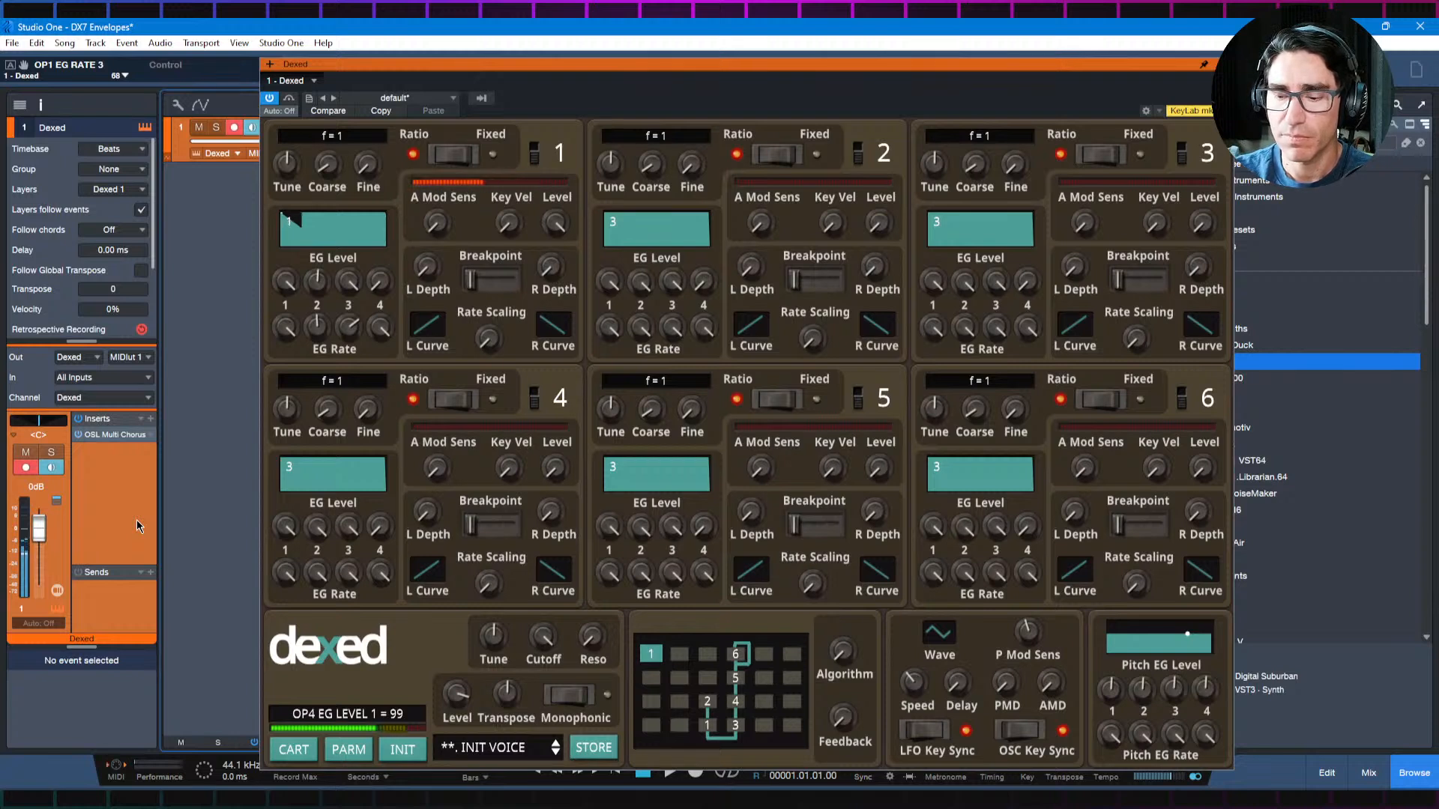
Step: Lower operator 1's EG Rate 4, set EG Rate 3 to 41 and reduce EG Level 3 to 88
drag(381, 328, 382, 383)
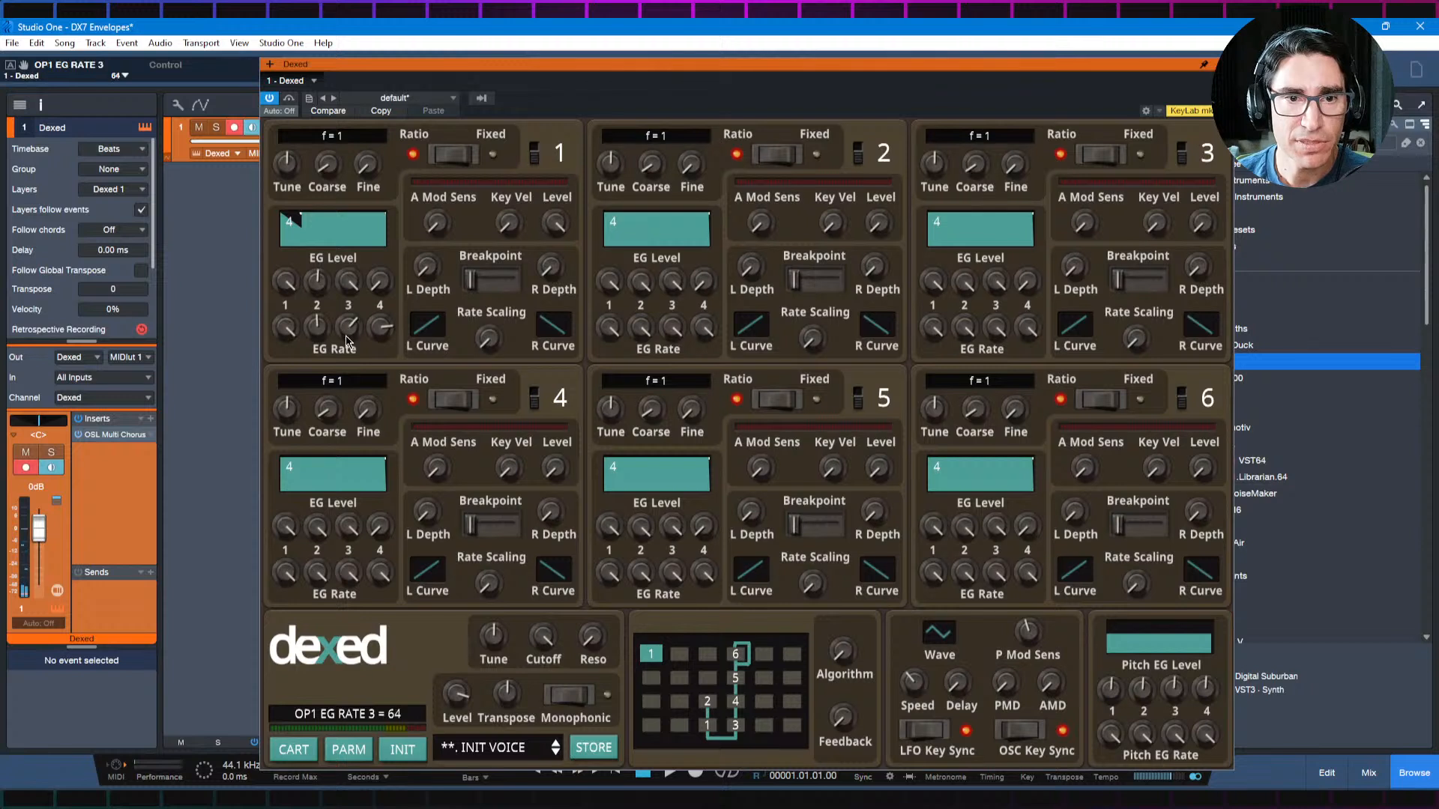
drag(347, 339, 350, 407)
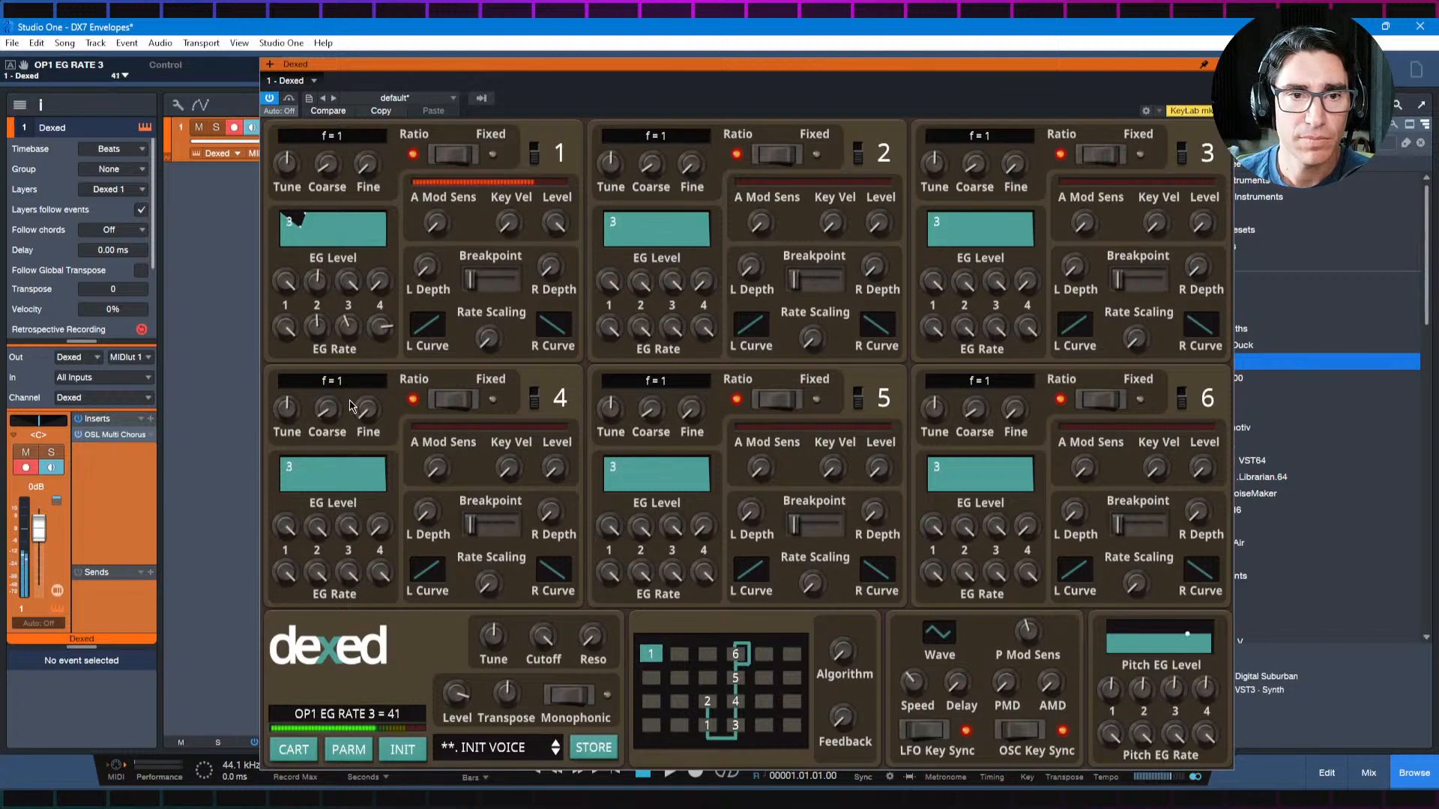
drag(348, 283, 347, 322)
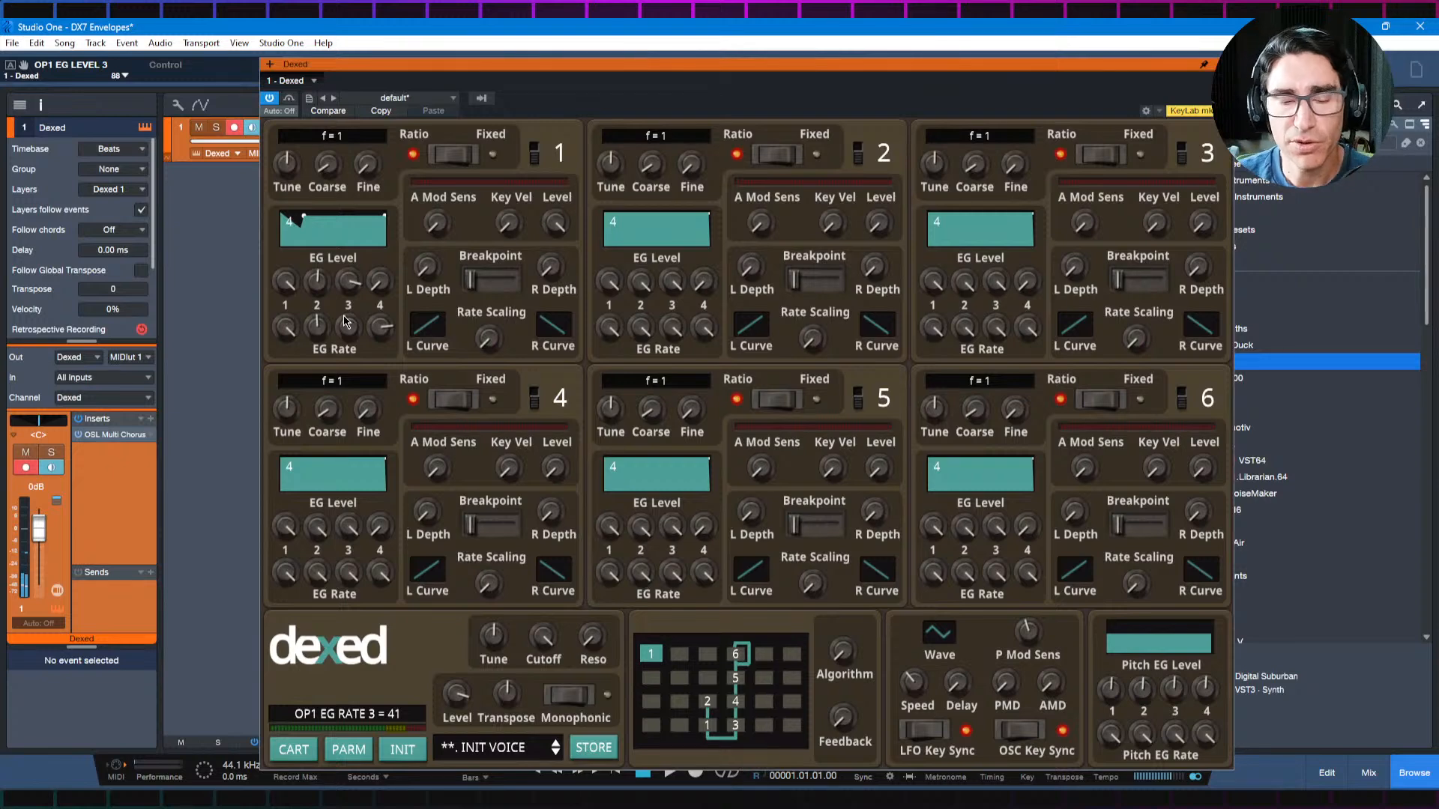
Step: Review the Envelope Recipes list in the browser diagram and return to Studio One
key(alt+Tab)
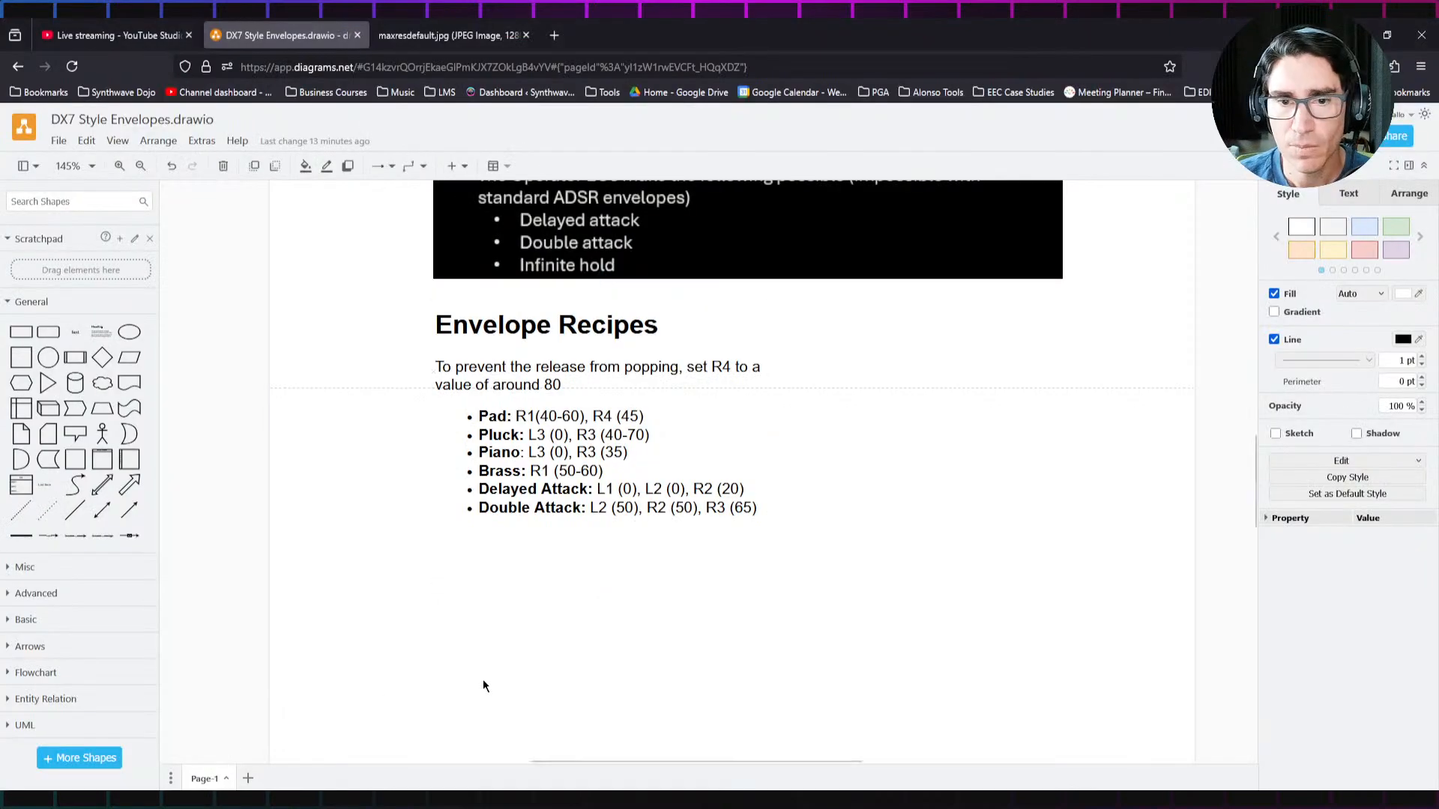
click(1251, 476)
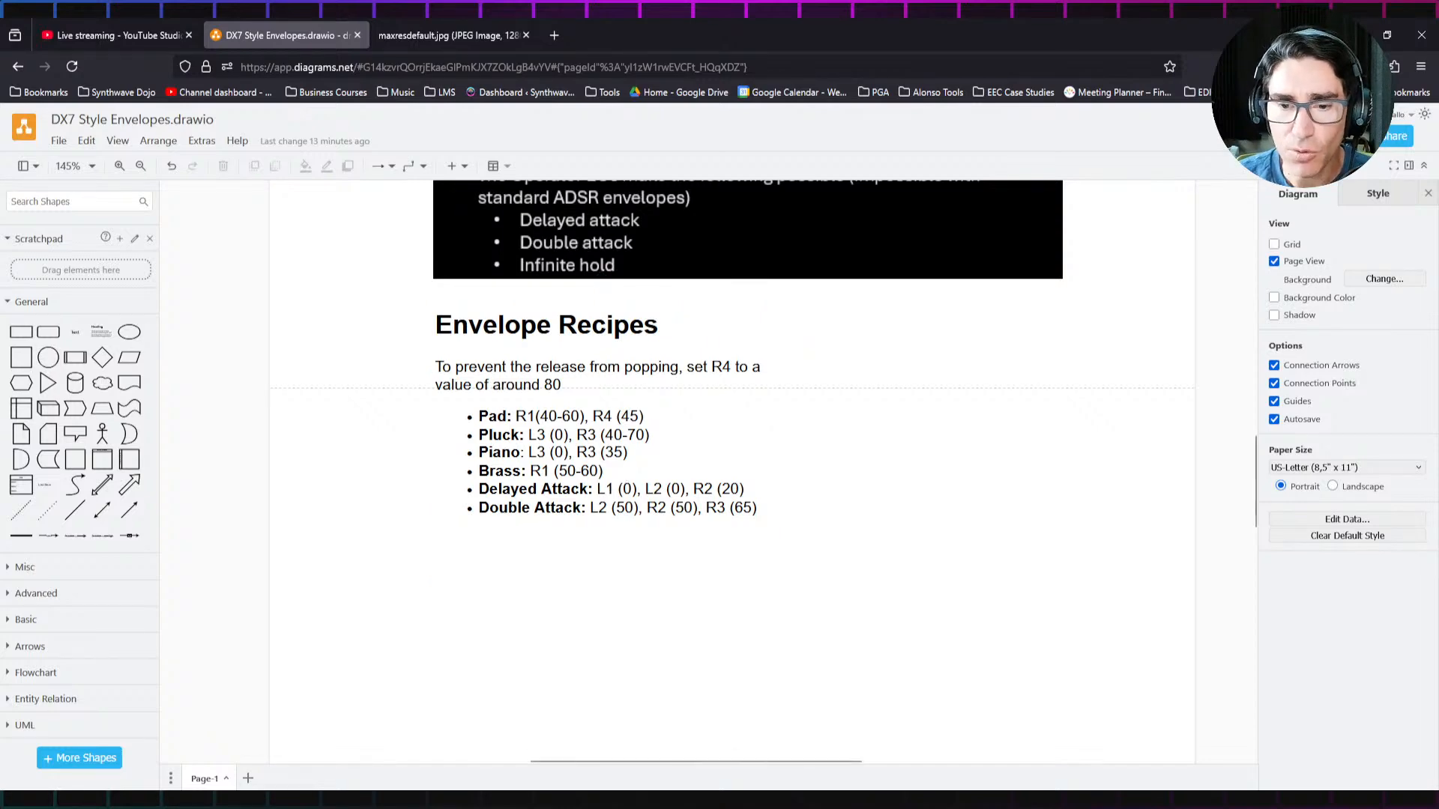
key(alt+Tab)
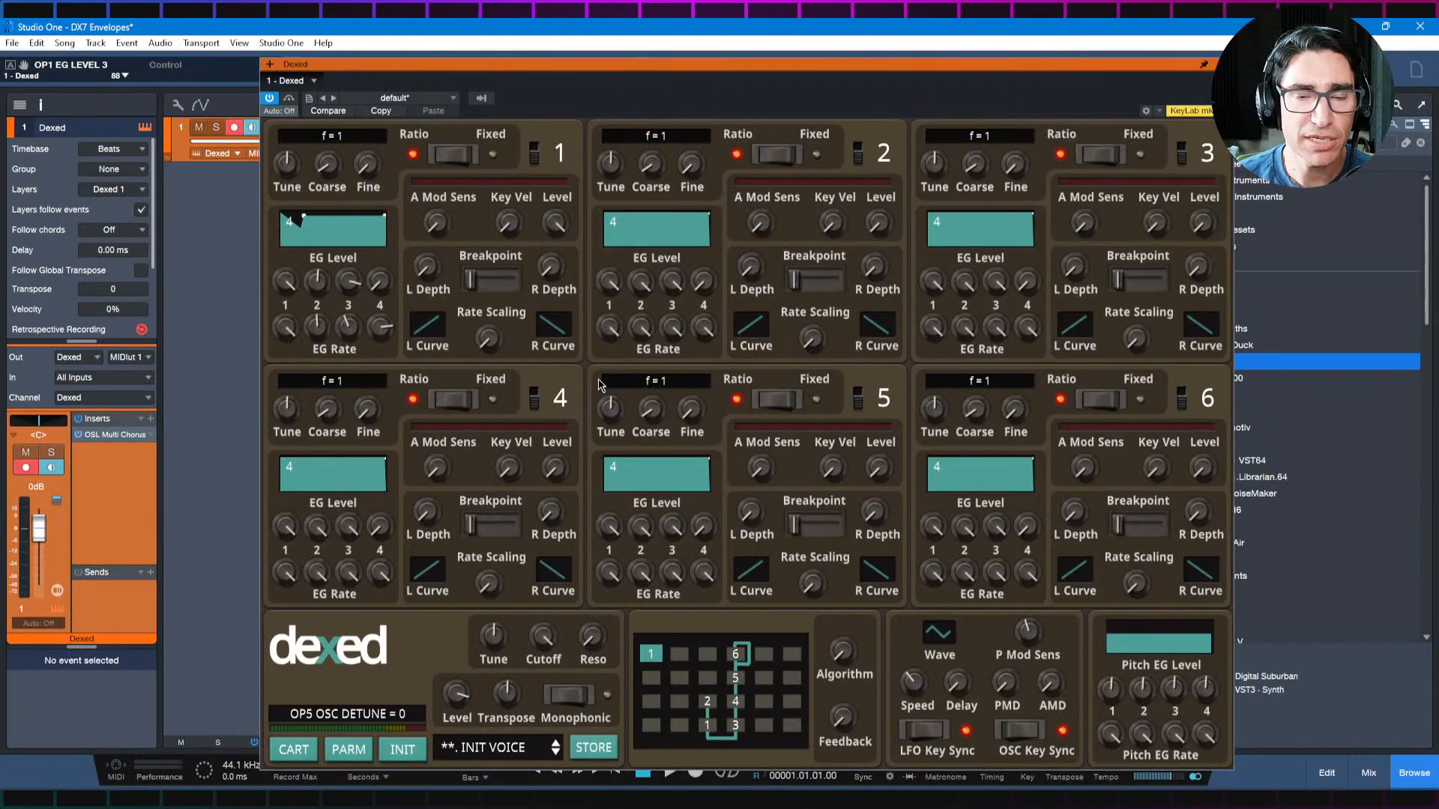
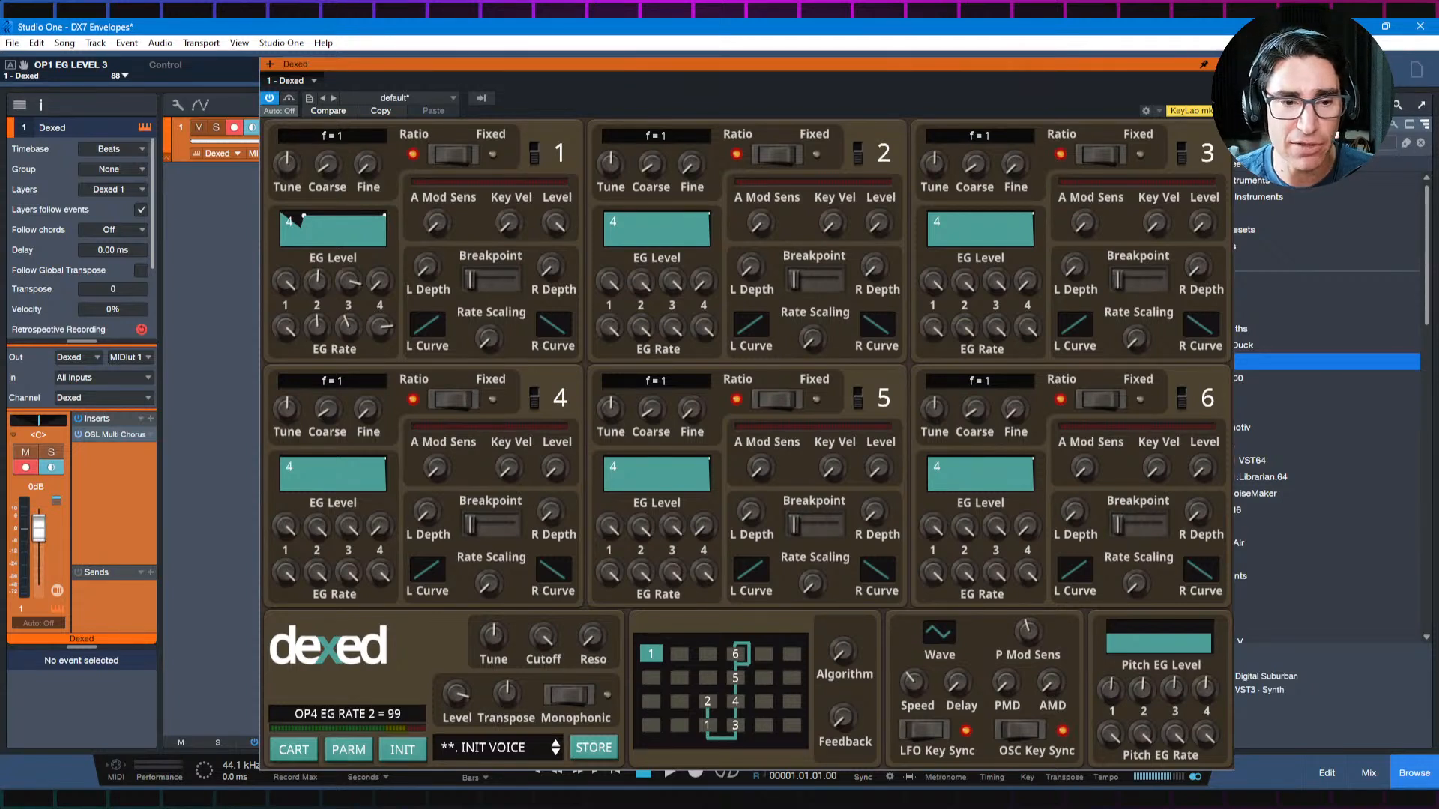
Step: Switch to the browser diagram, review the Envelope Recipes and the DX7 Envelope graph, and return to Studio One
click(315, 802)
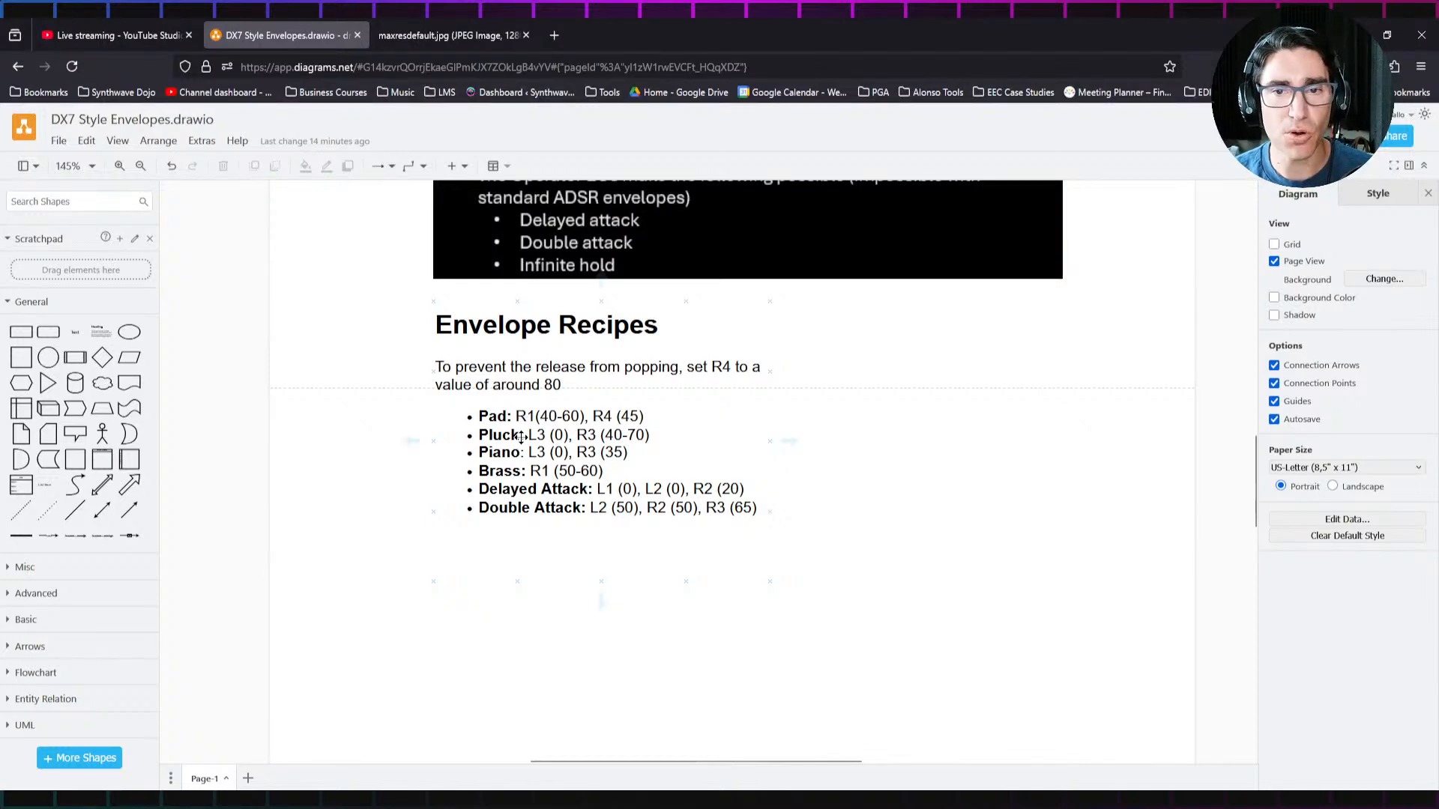
drag(1256, 463, 1243, 314)
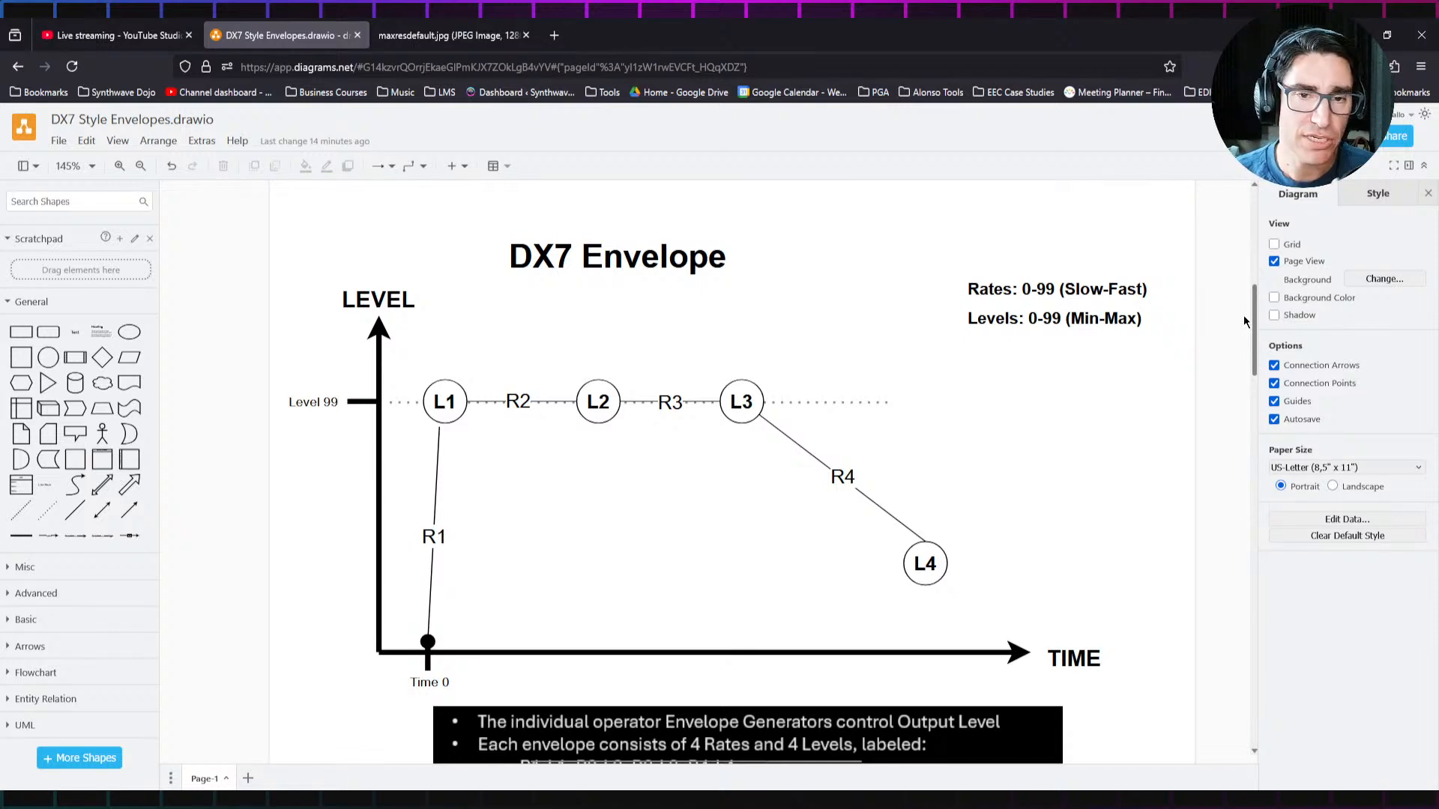
drag(1243, 314, 1246, 327)
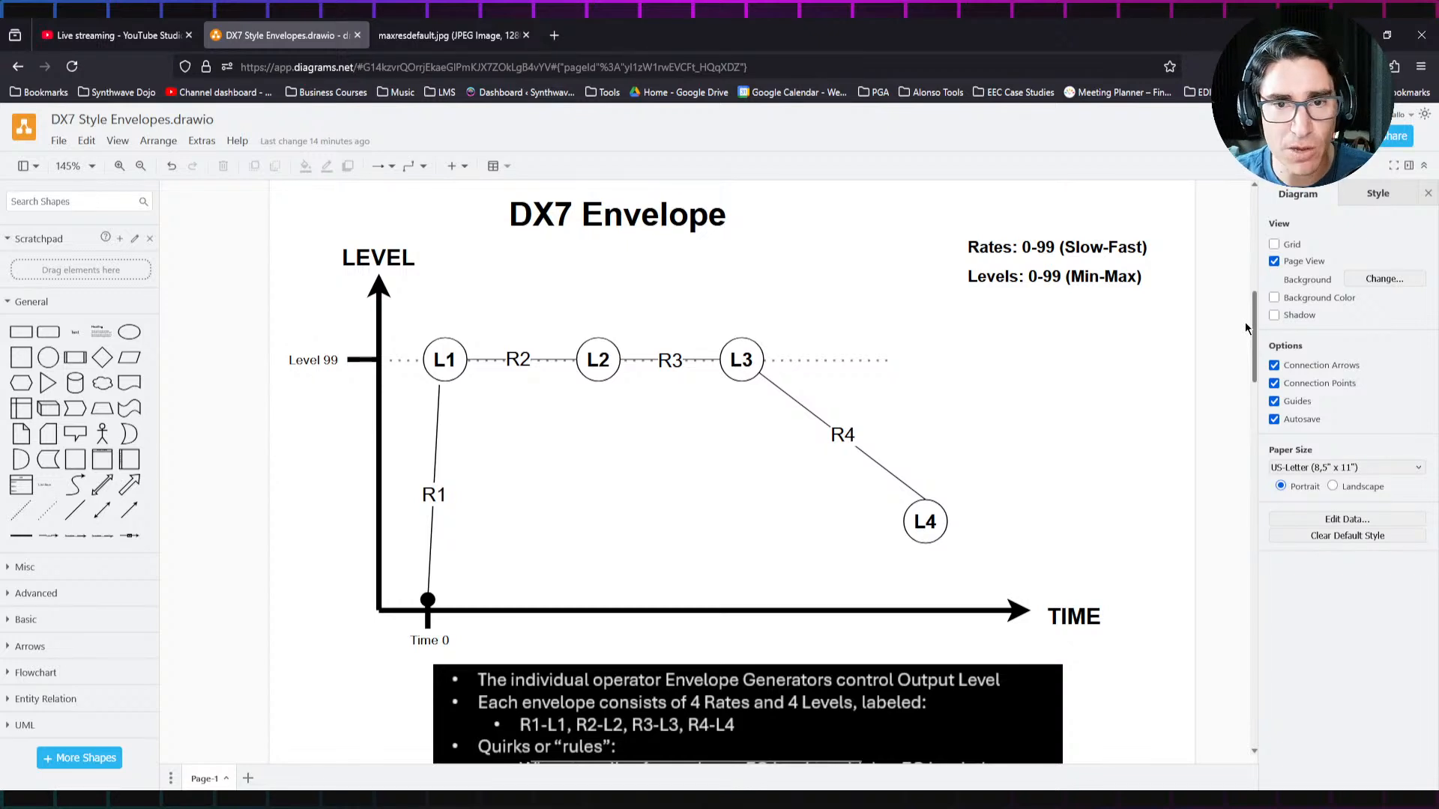
drag(1245, 324, 1248, 365)
key(alt+Tab)
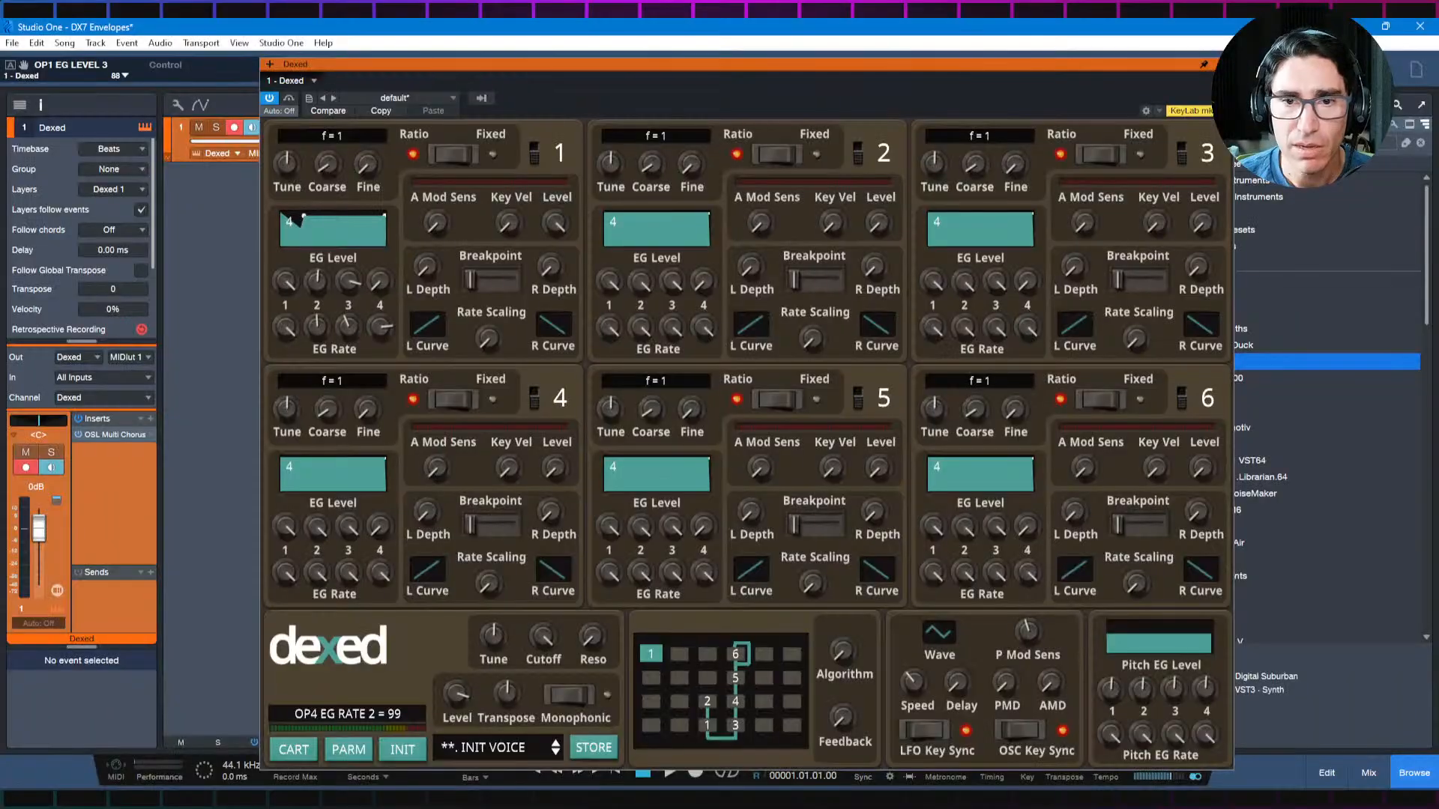
Step: Insert the Replika XT delay on the Dexed channel after the OSL Multi Chorus, and close its plug-in window
click(152, 420)
click(80, 434)
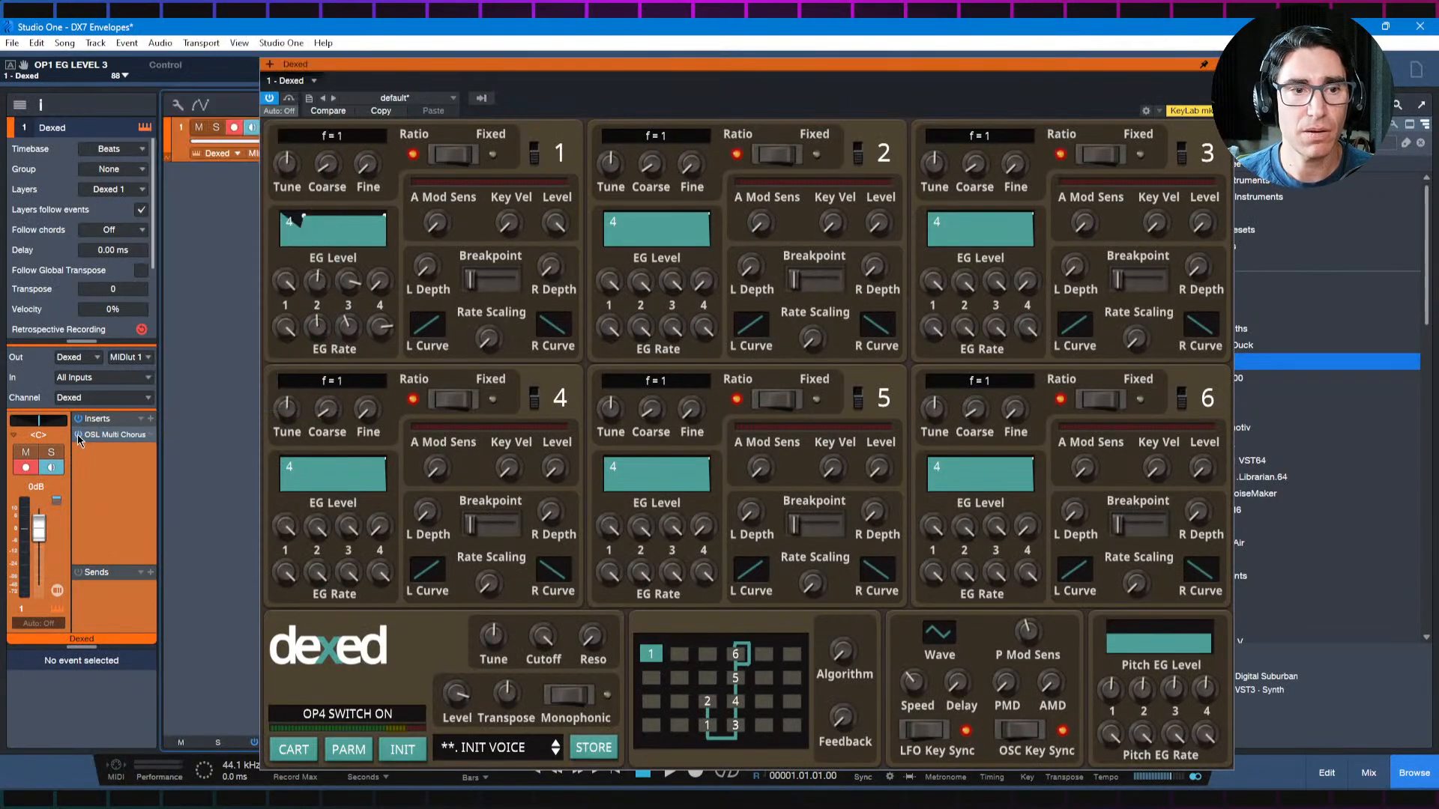
click(151, 419)
text(psys)
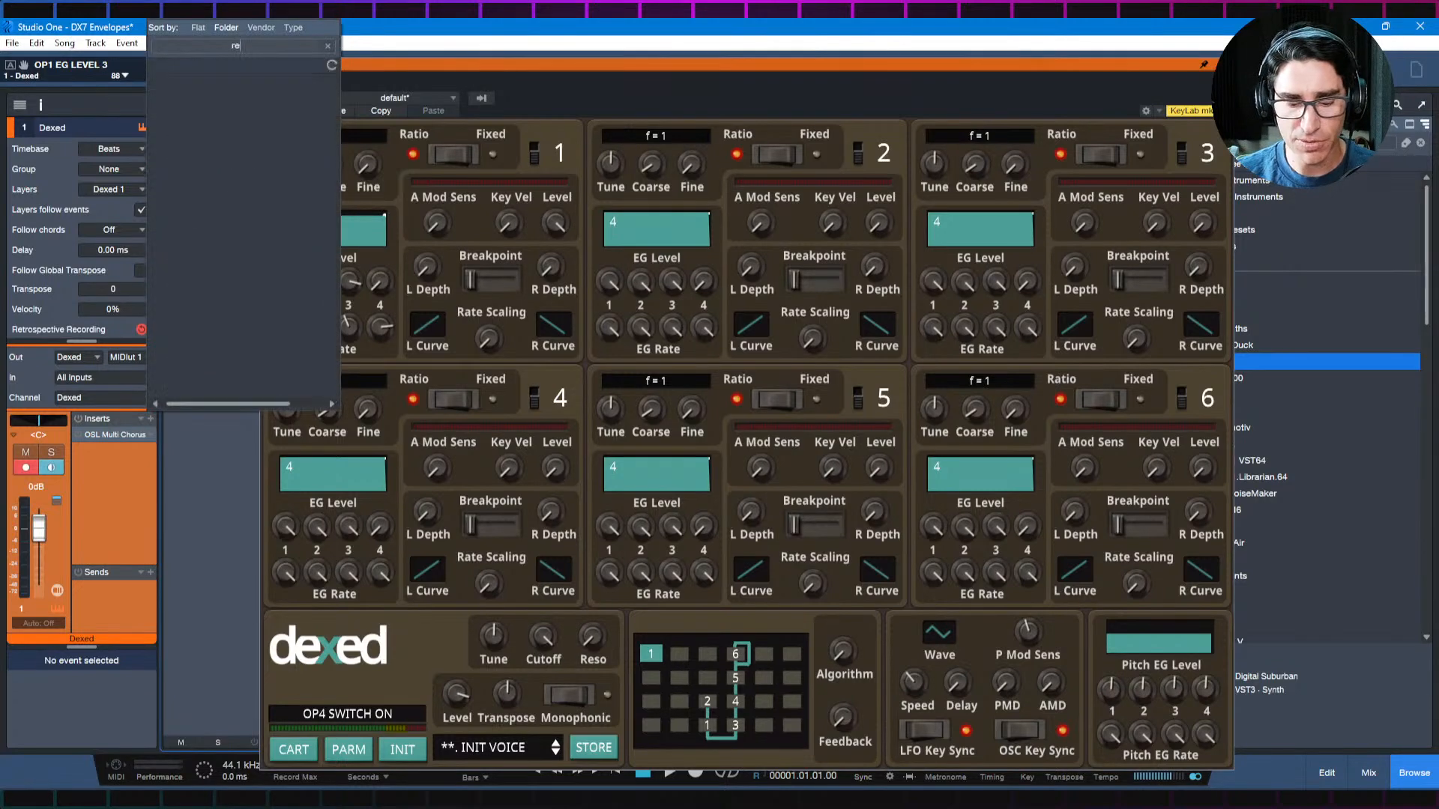
key(Return)
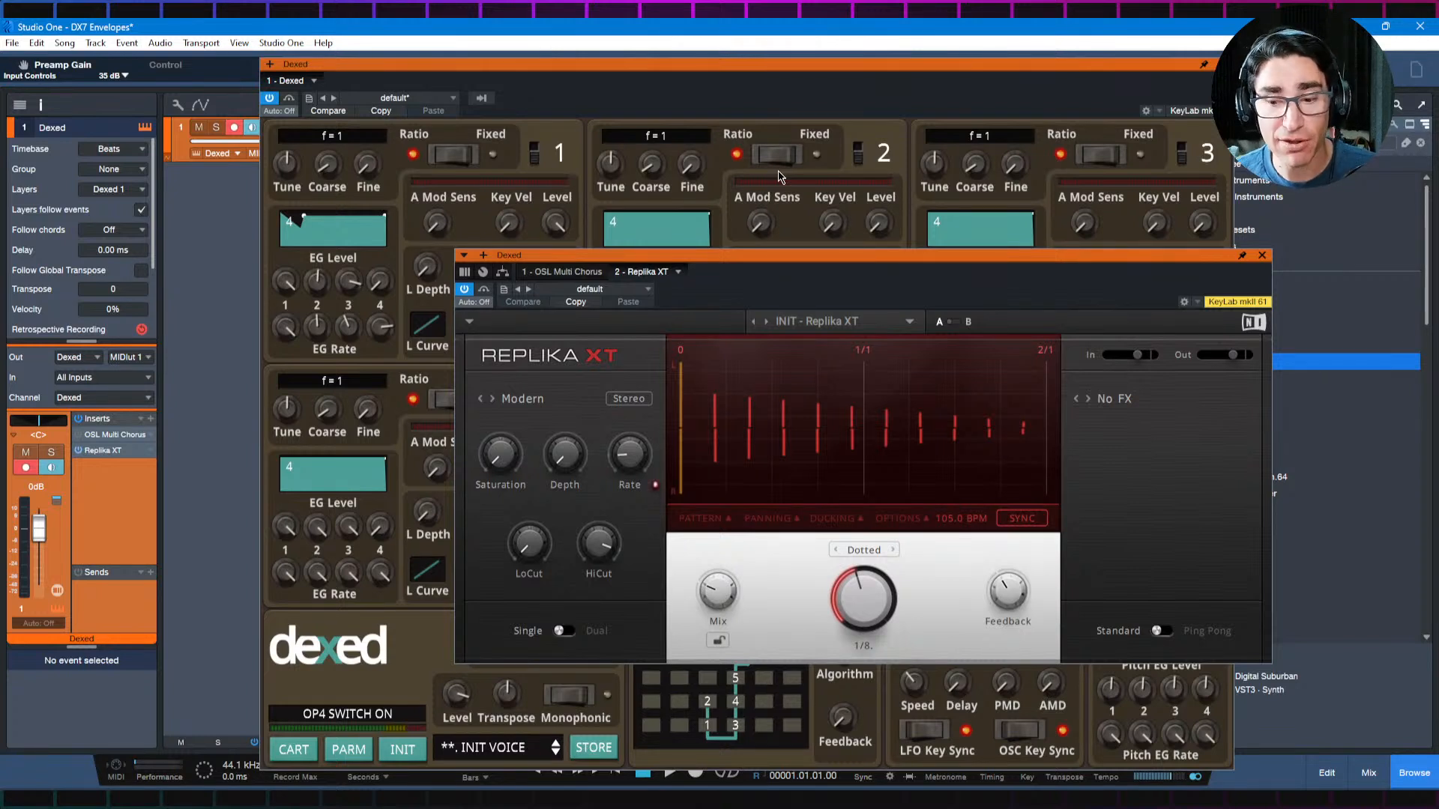
drag(964, 262, 909, 244)
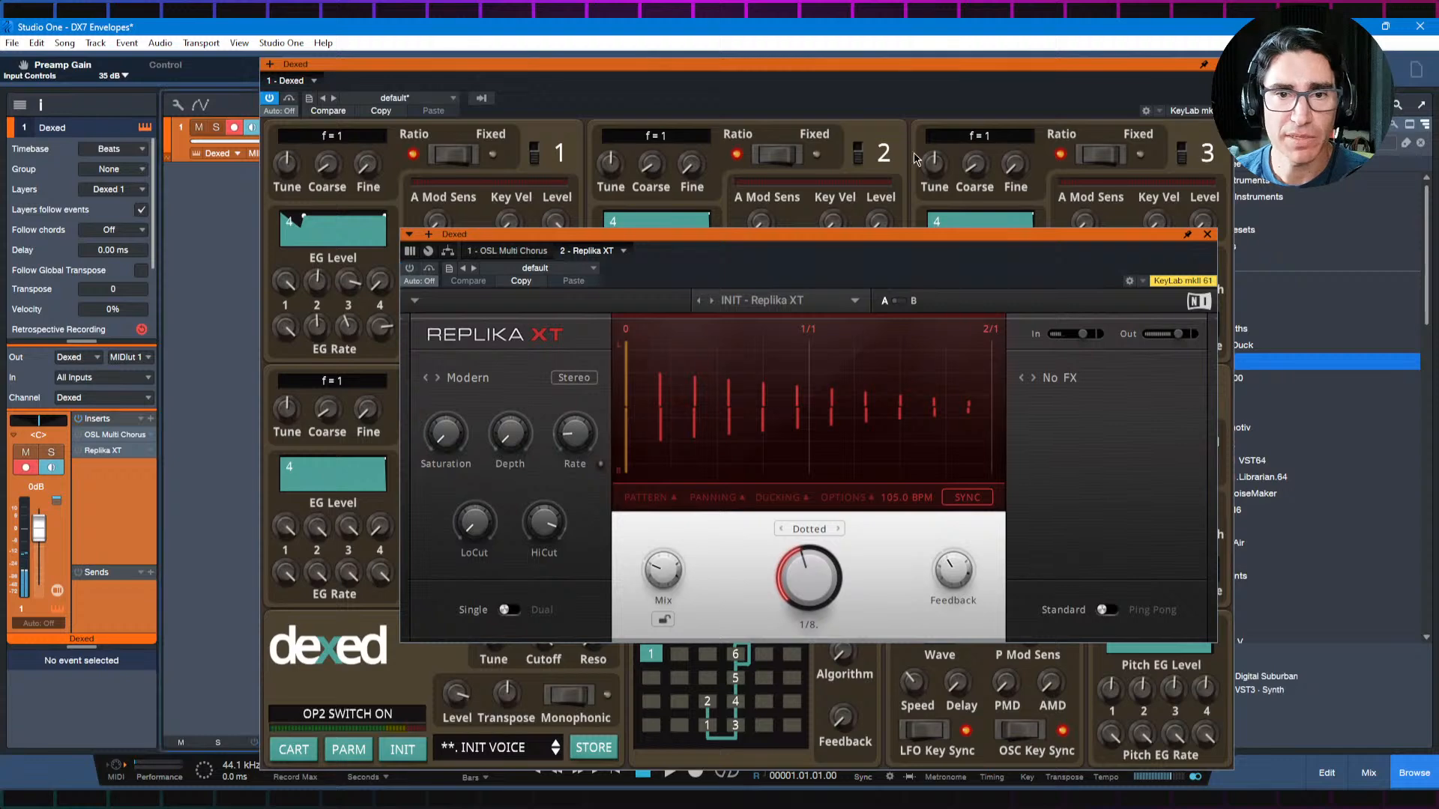
click(1207, 234)
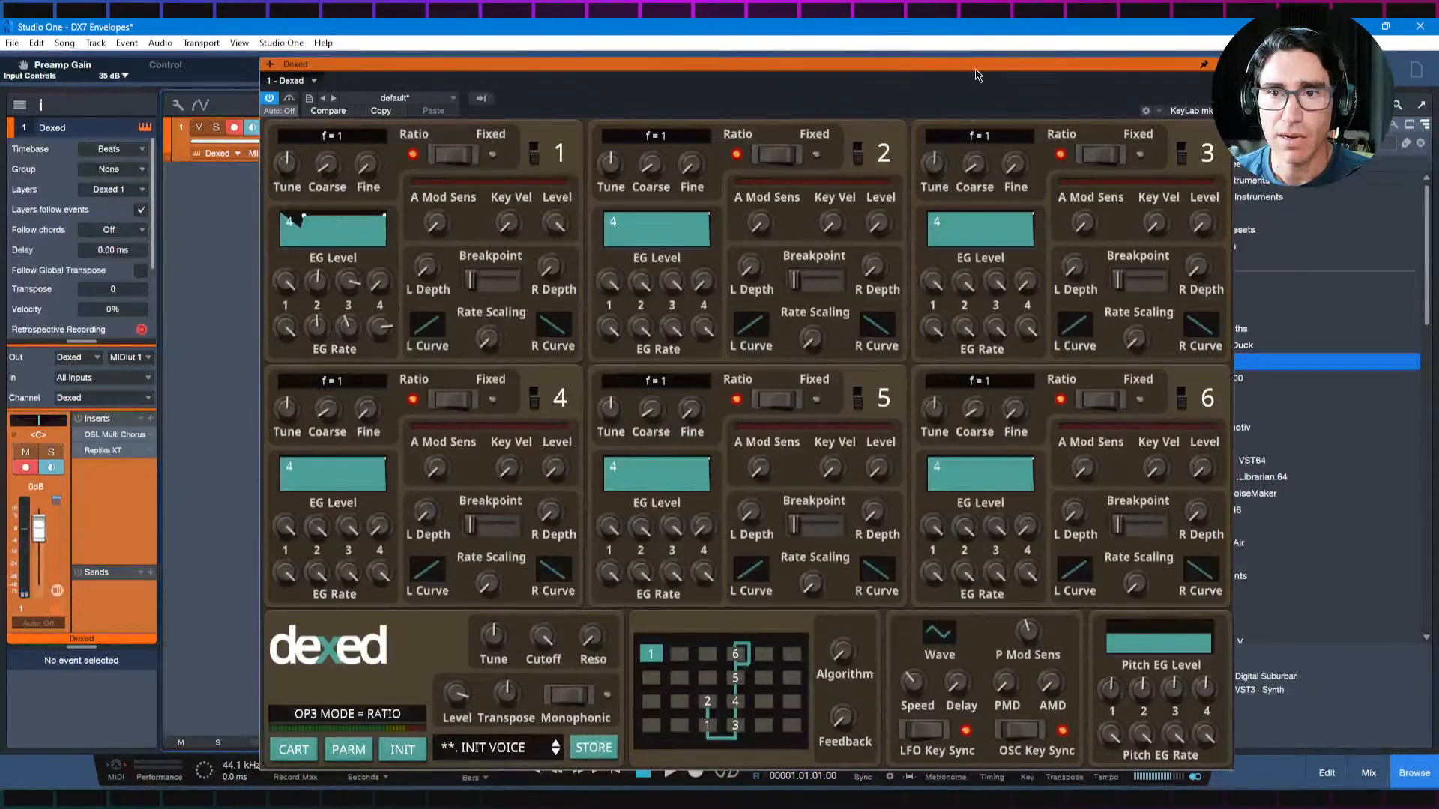
Step: Initialize the Dexed voice and select algorithm 2
drag(976, 73, 980, 75)
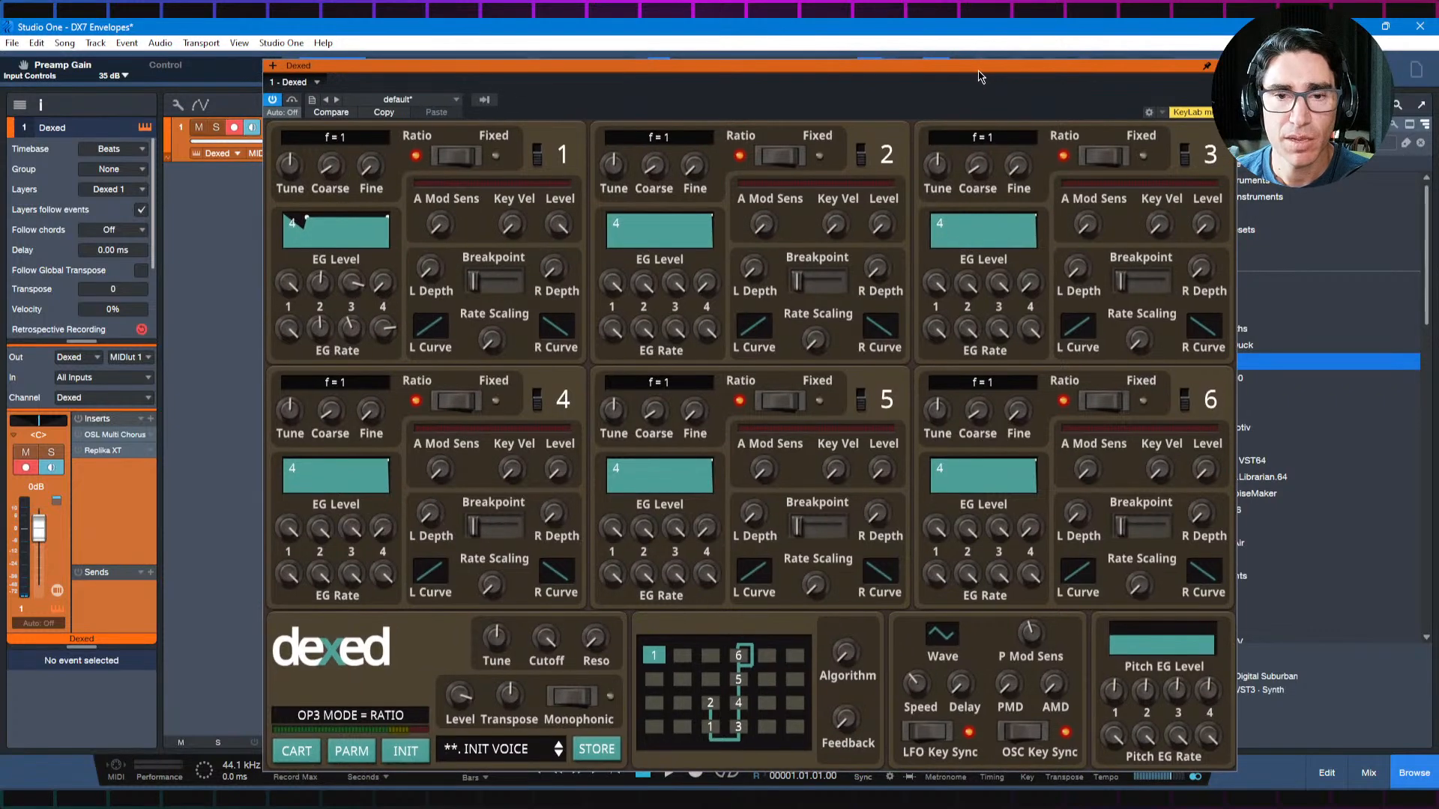
click(397, 752)
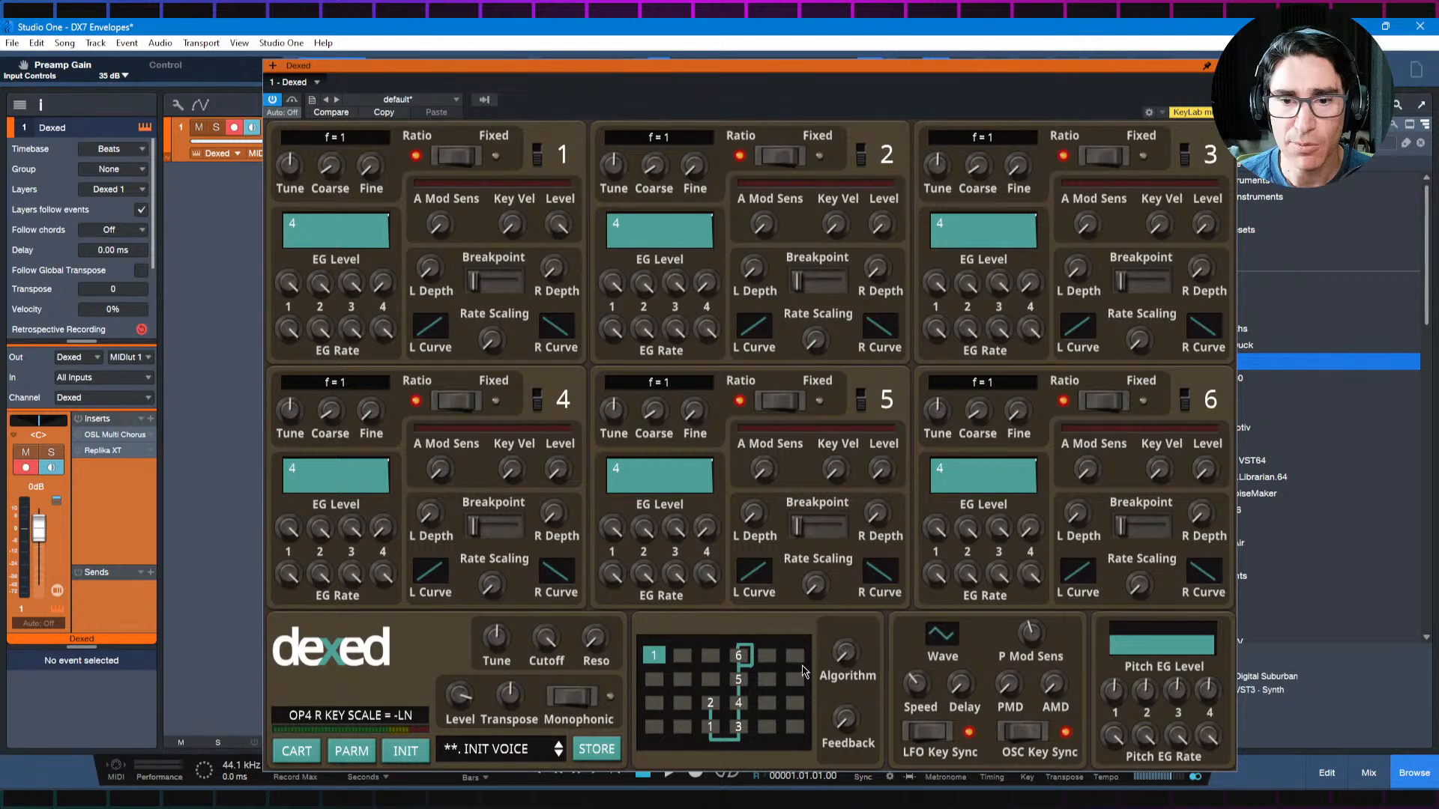
scroll(845, 658, up, 1)
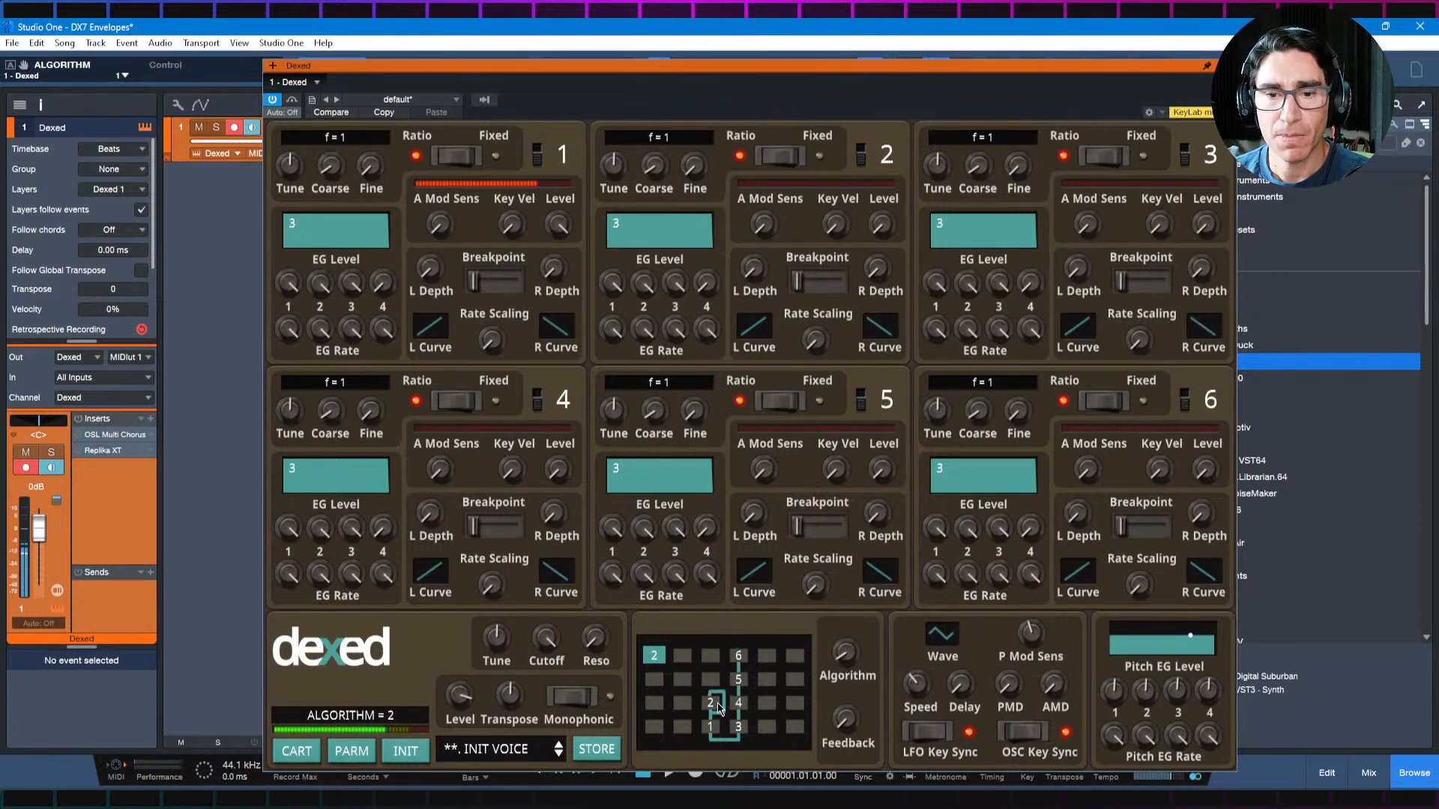
Step: Raise operator 2's output level to 82 so it modulates operator 1
scroll(882, 225, up, 4)
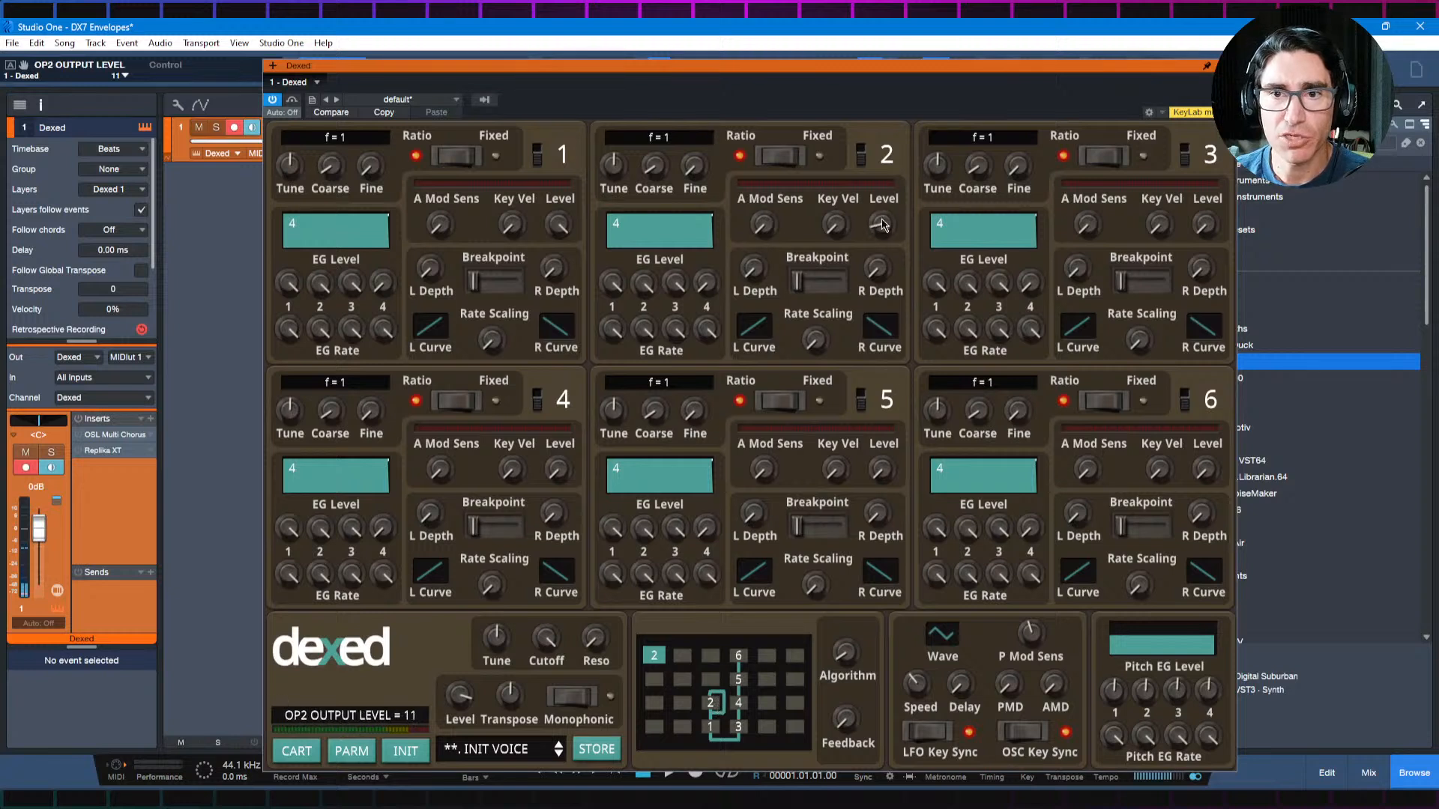
mouse_move(881, 219)
mouse_down()
mouse_move(884, 165)
mouse_move(882, 229)
mouse_up()
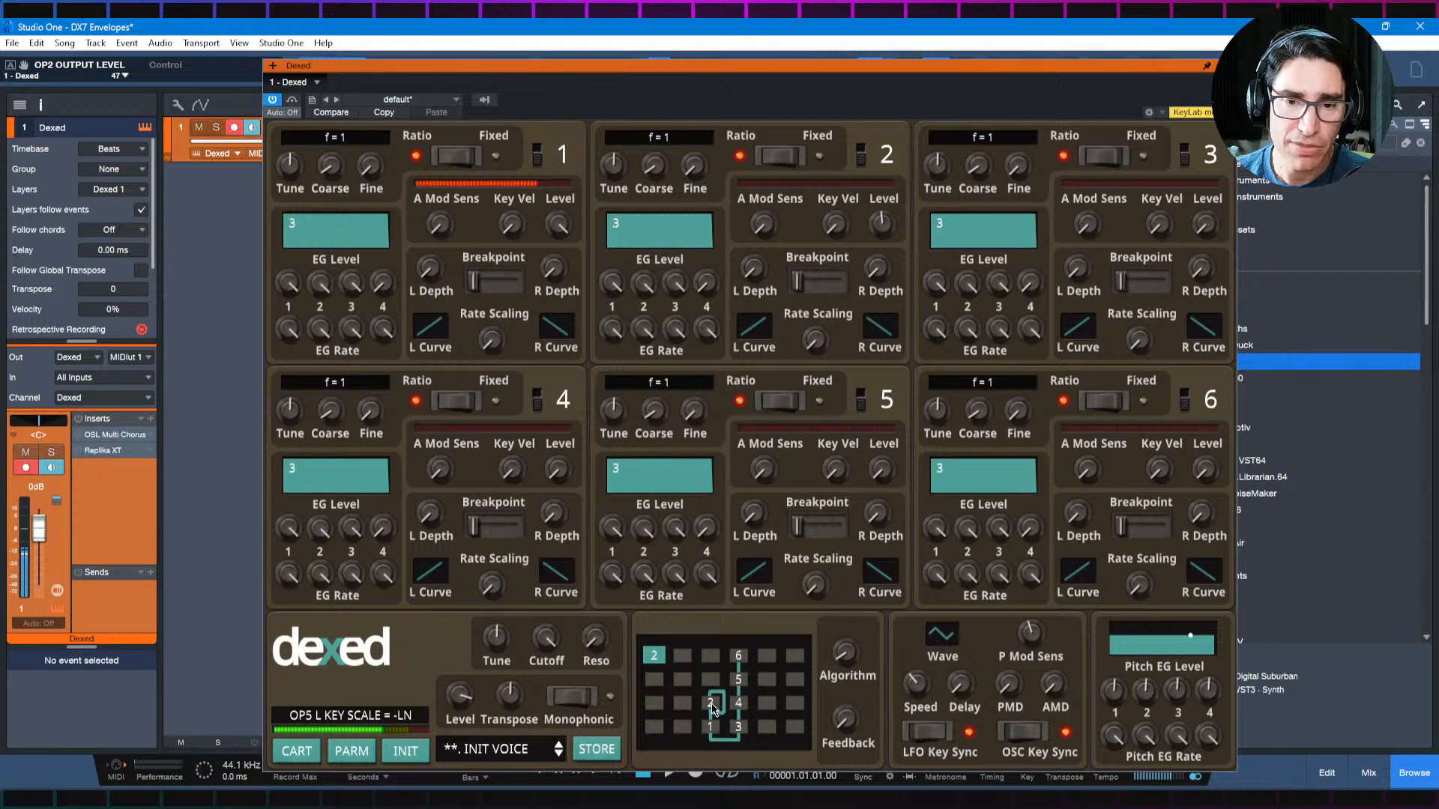
drag(883, 223, 890, 196)
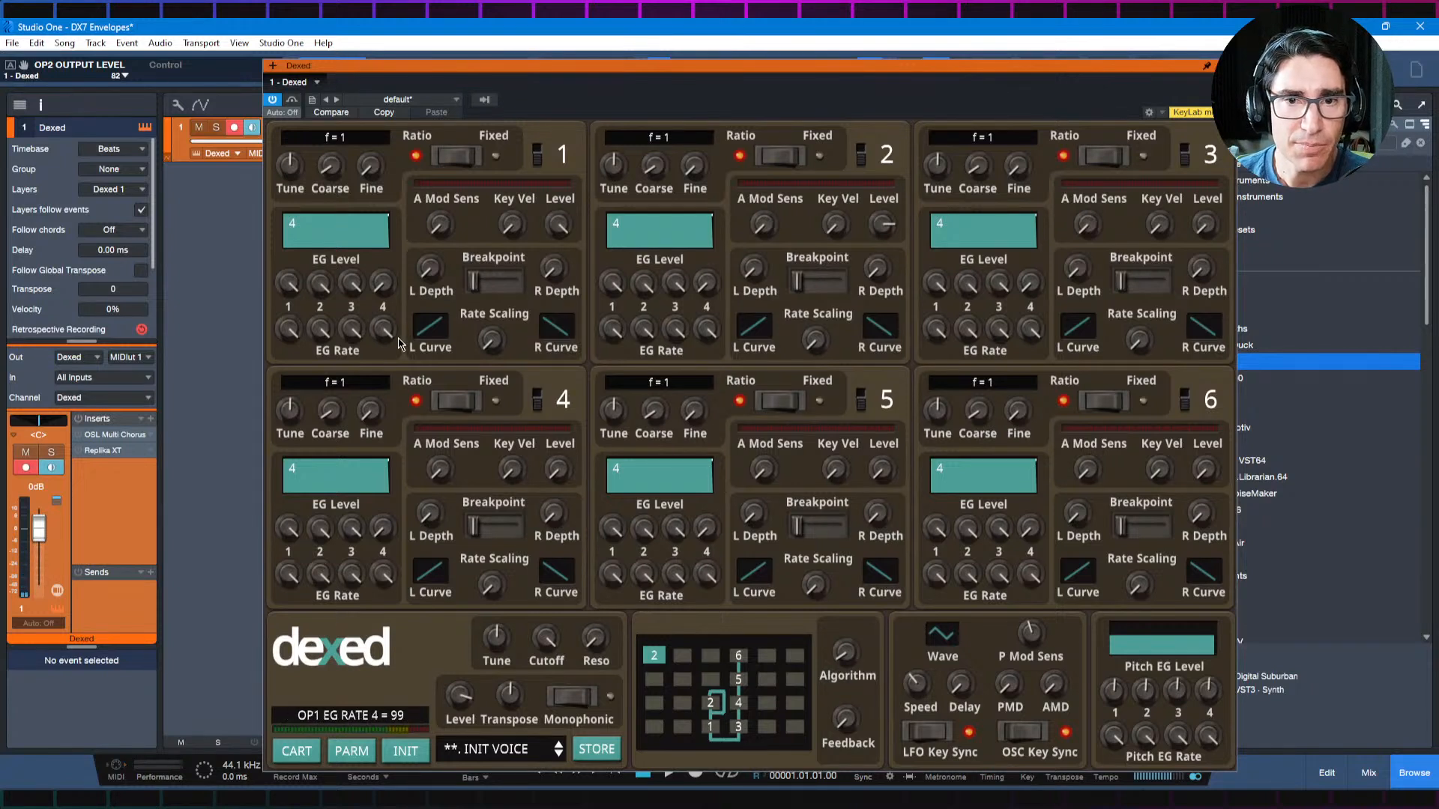
Step: Shape operator 1's pluck envelope with EG Level 3 at 0, EG Rate 3 at 39 and EG Rate 4 at 44
drag(382, 332, 386, 385)
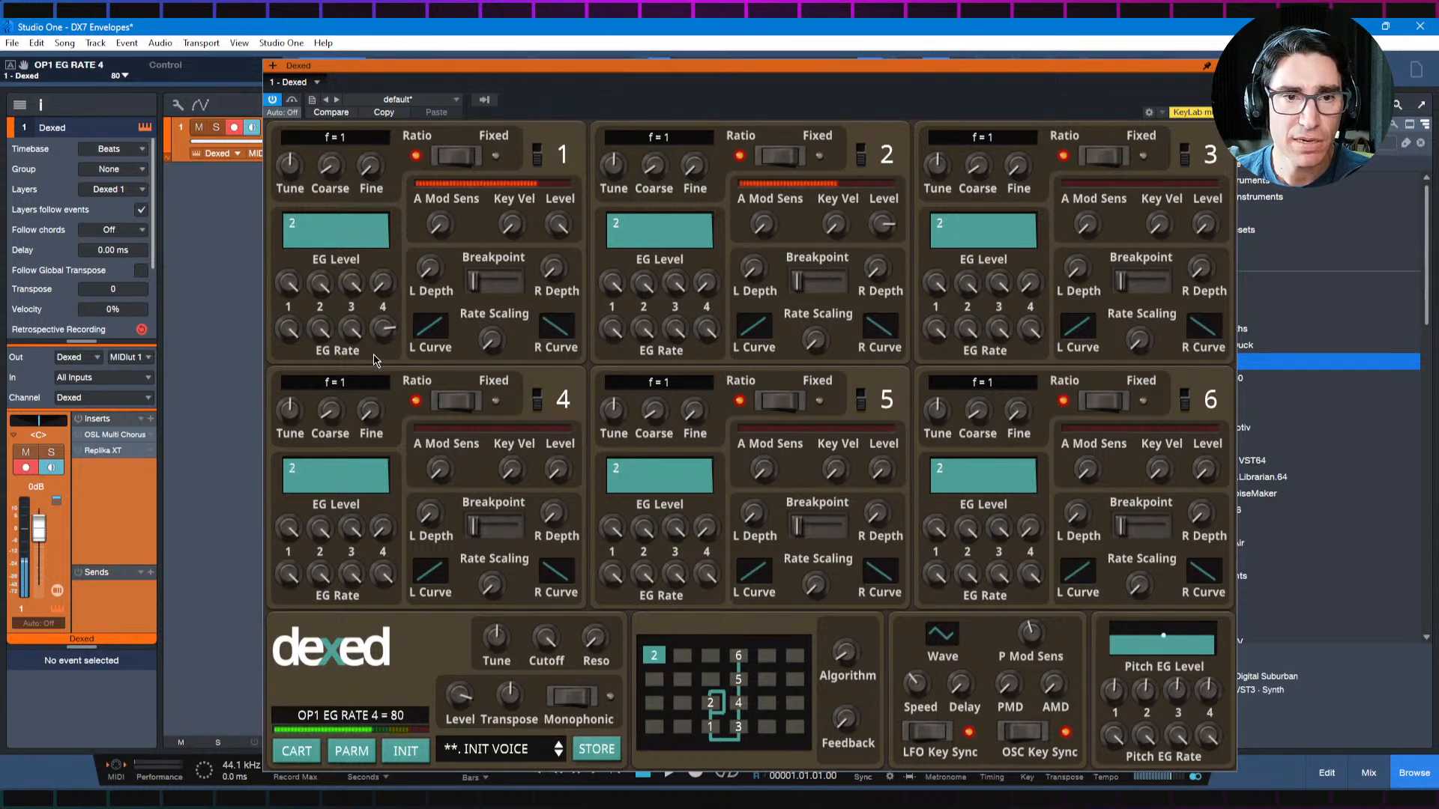
drag(351, 284, 401, 658)
drag(351, 330, 362, 504)
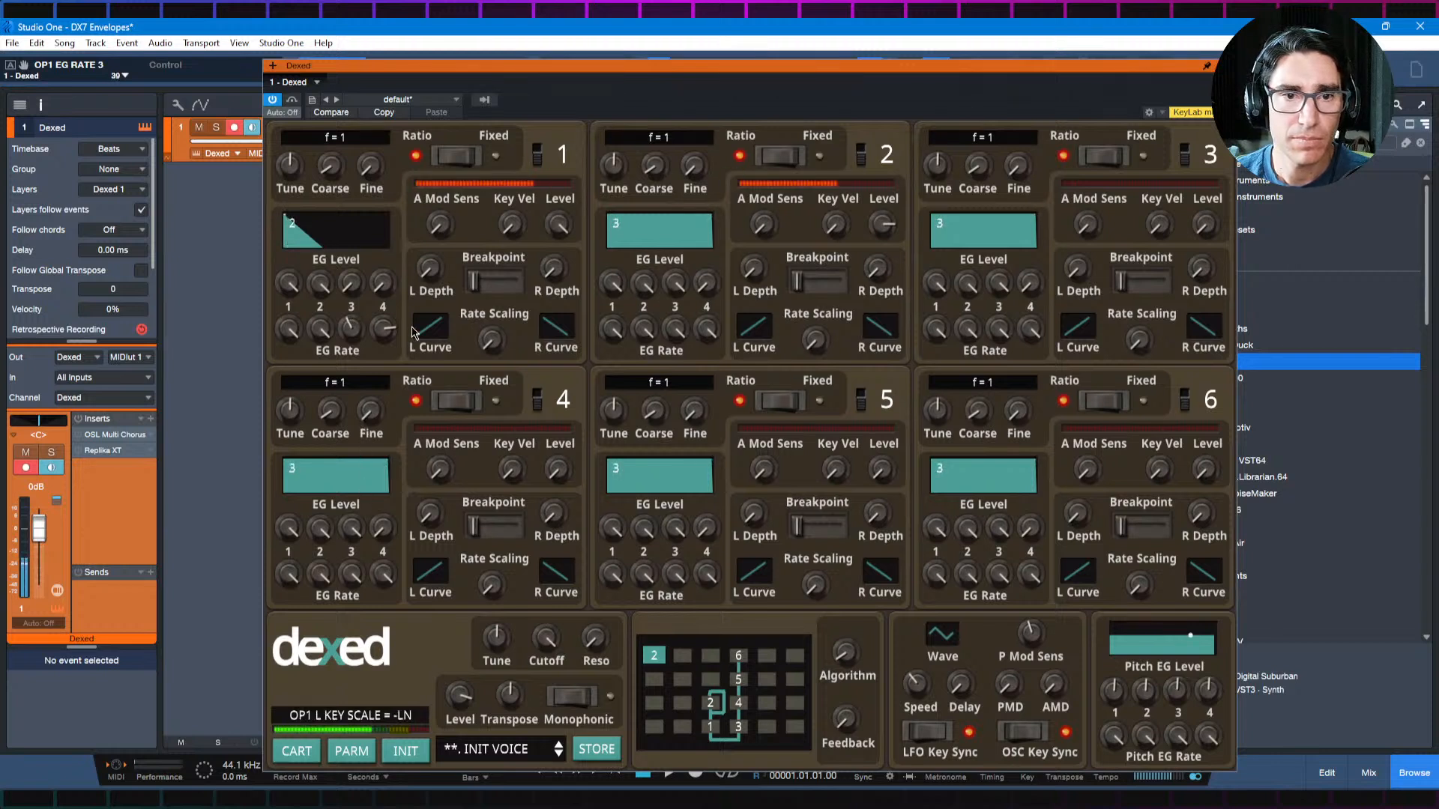
drag(383, 328, 377, 442)
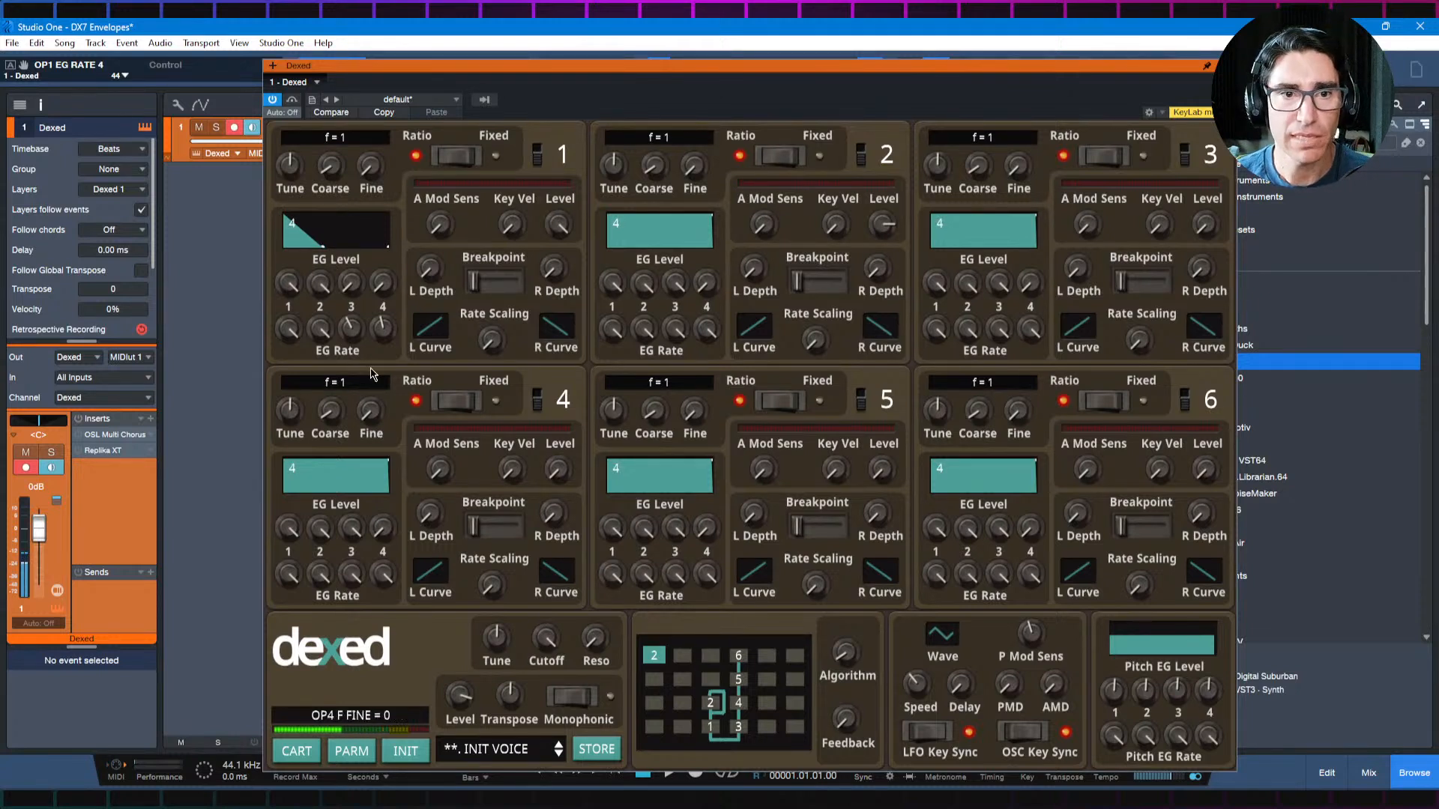
Step: Copy operator 1's values and paste only the envelope values onto operator 2
right_click(335, 262)
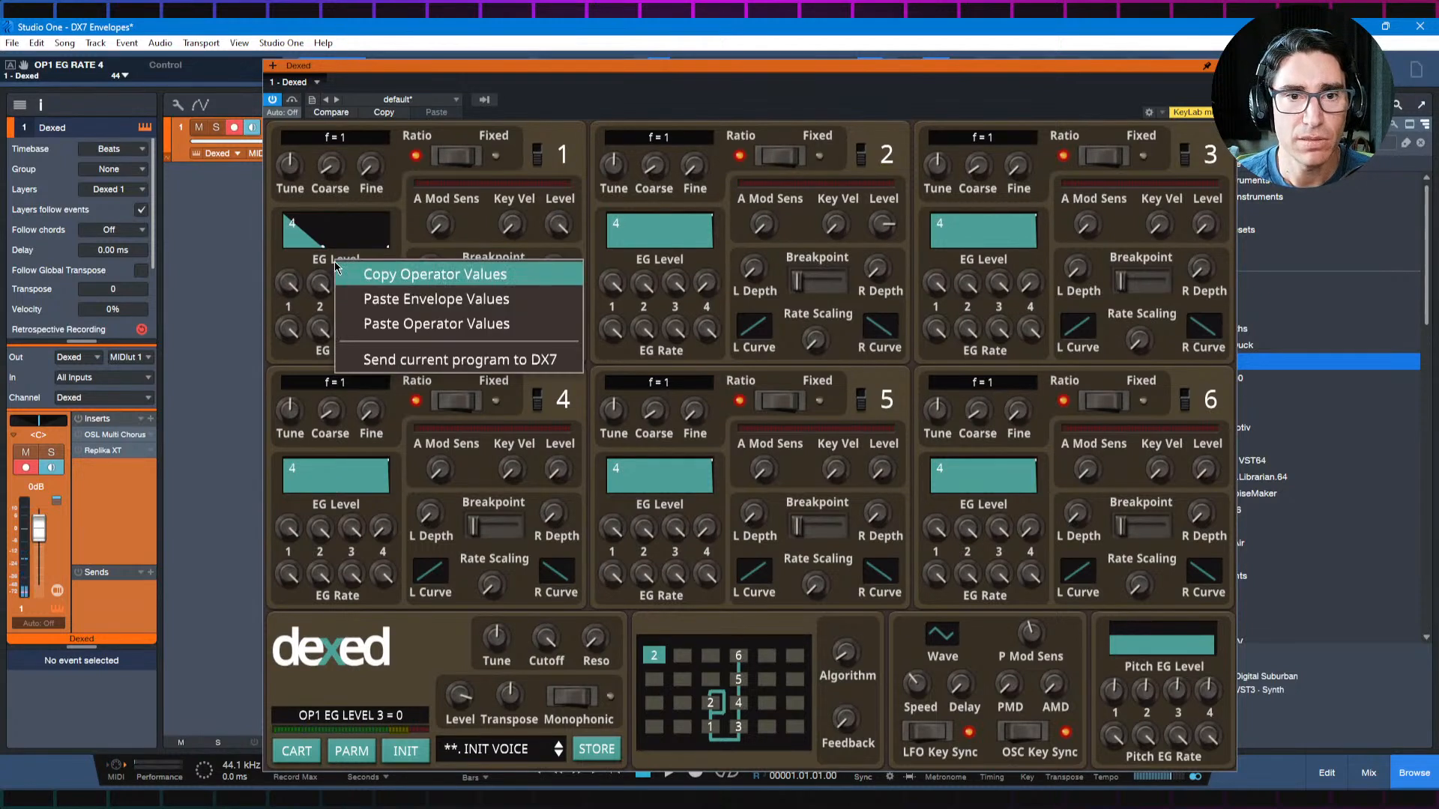
click(377, 279)
right_click(672, 256)
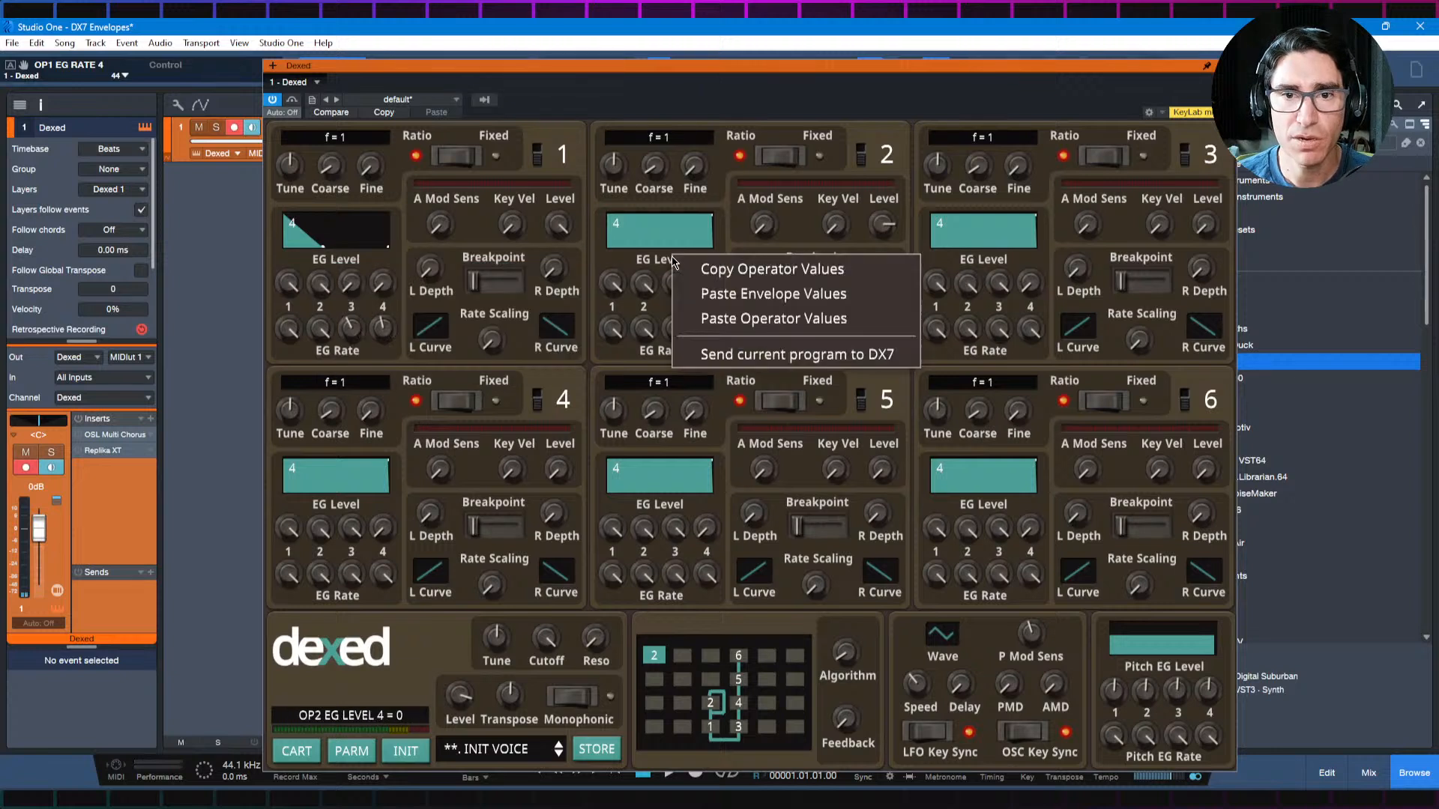
click(698, 290)
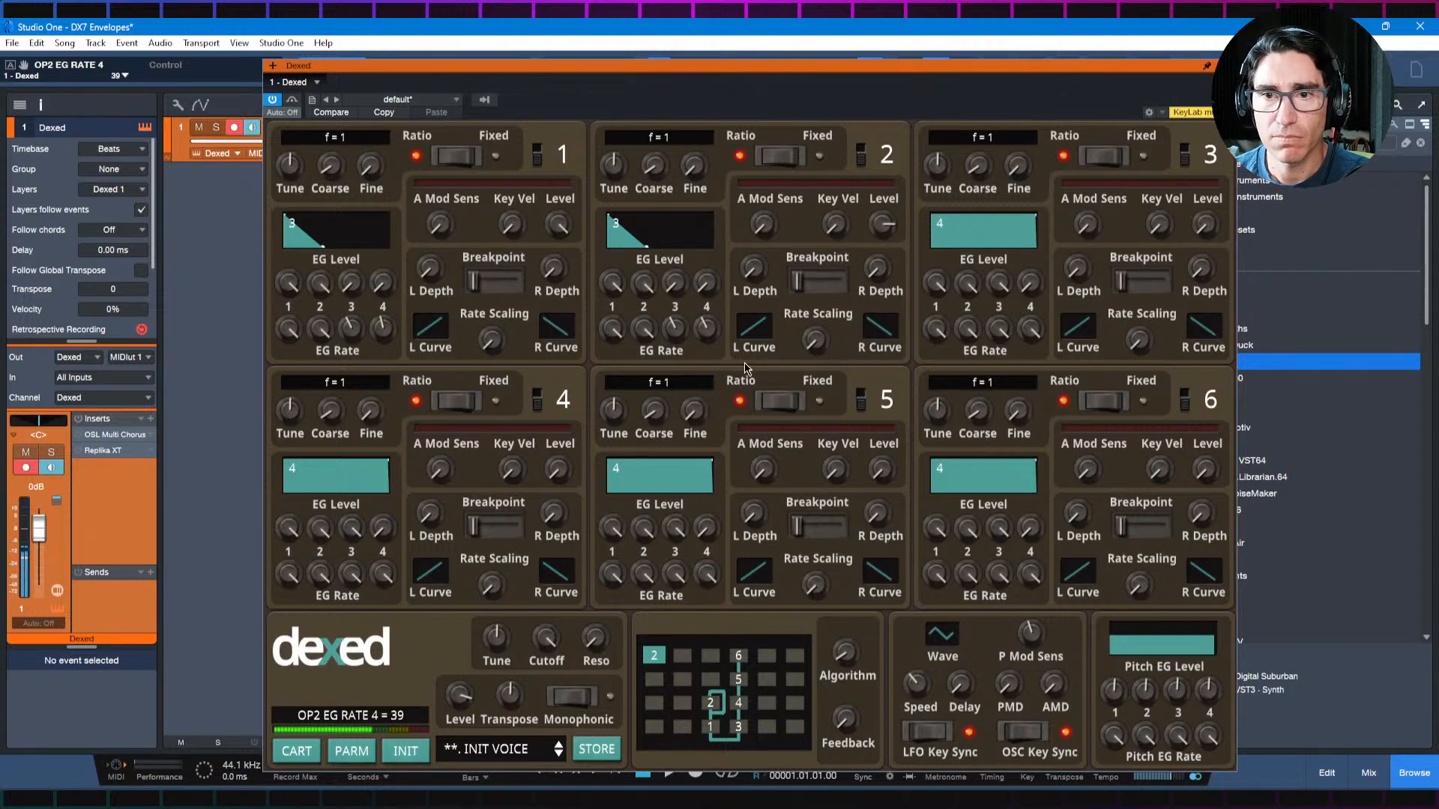
Step: Raise operator 2's output level slightly and set its EG Rate 3 to 47
mouse_move(883, 225)
mouse_down()
mouse_move(880, 277)
mouse_move(882, 221)
mouse_up()
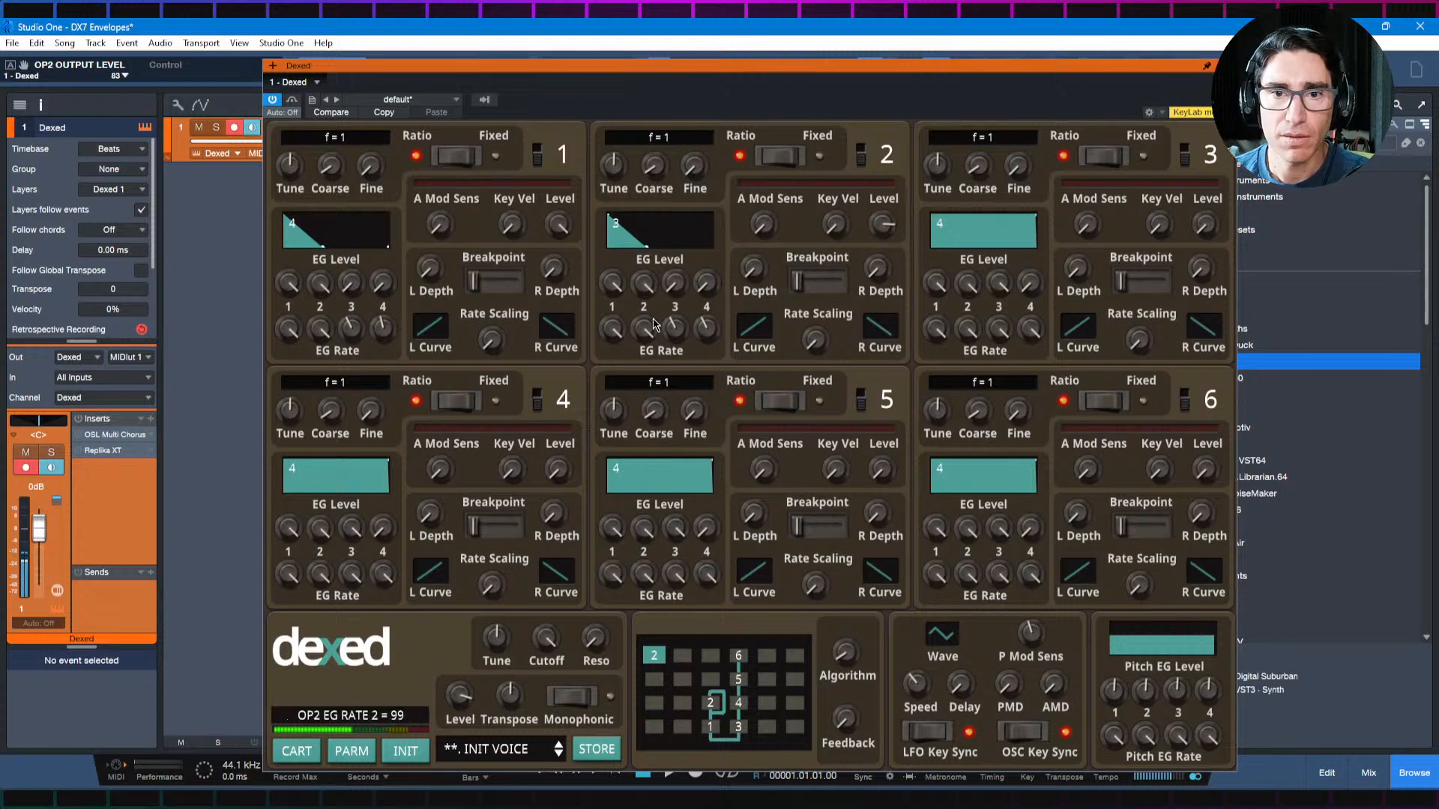
drag(673, 326, 701, 289)
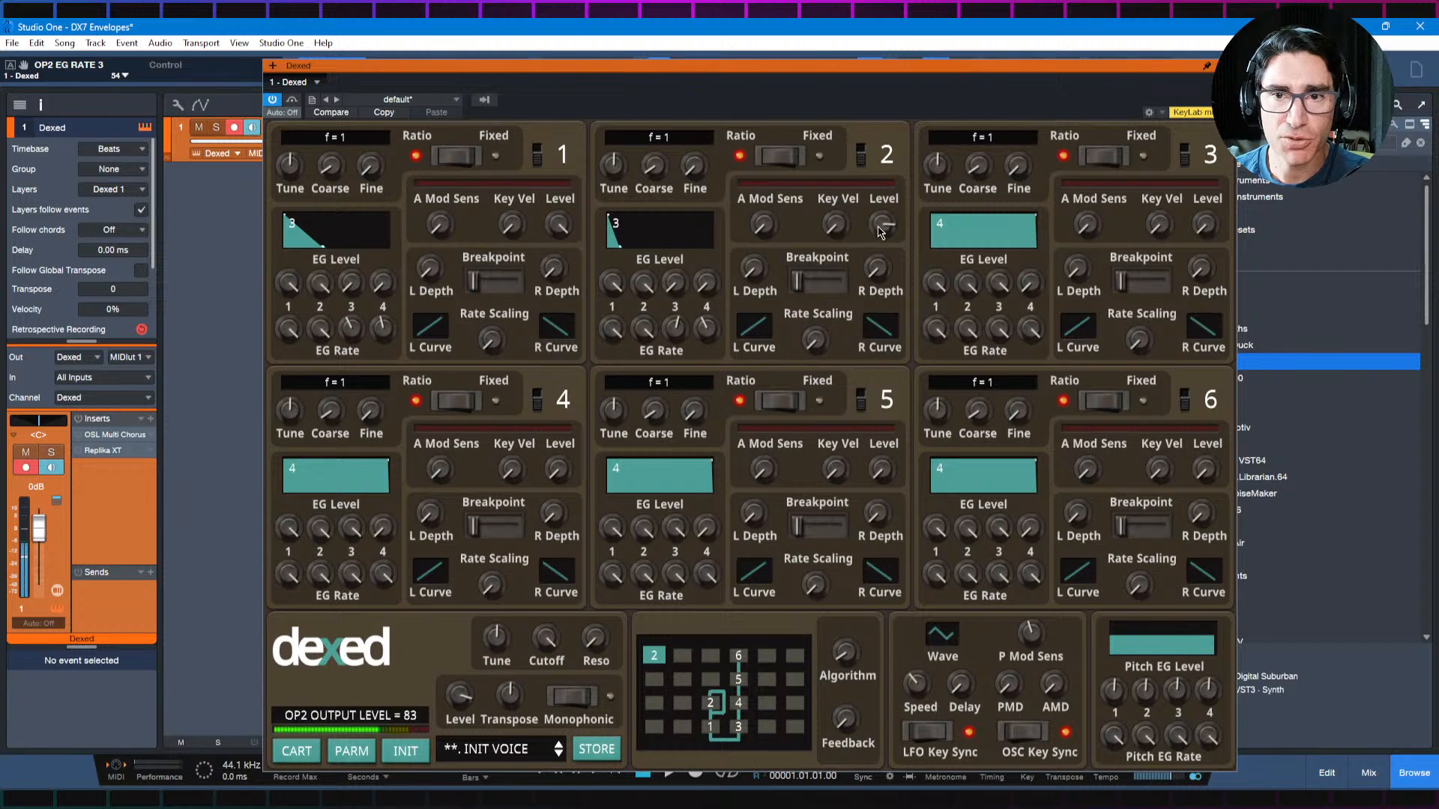
drag(874, 230, 880, 220)
drag(679, 311, 683, 349)
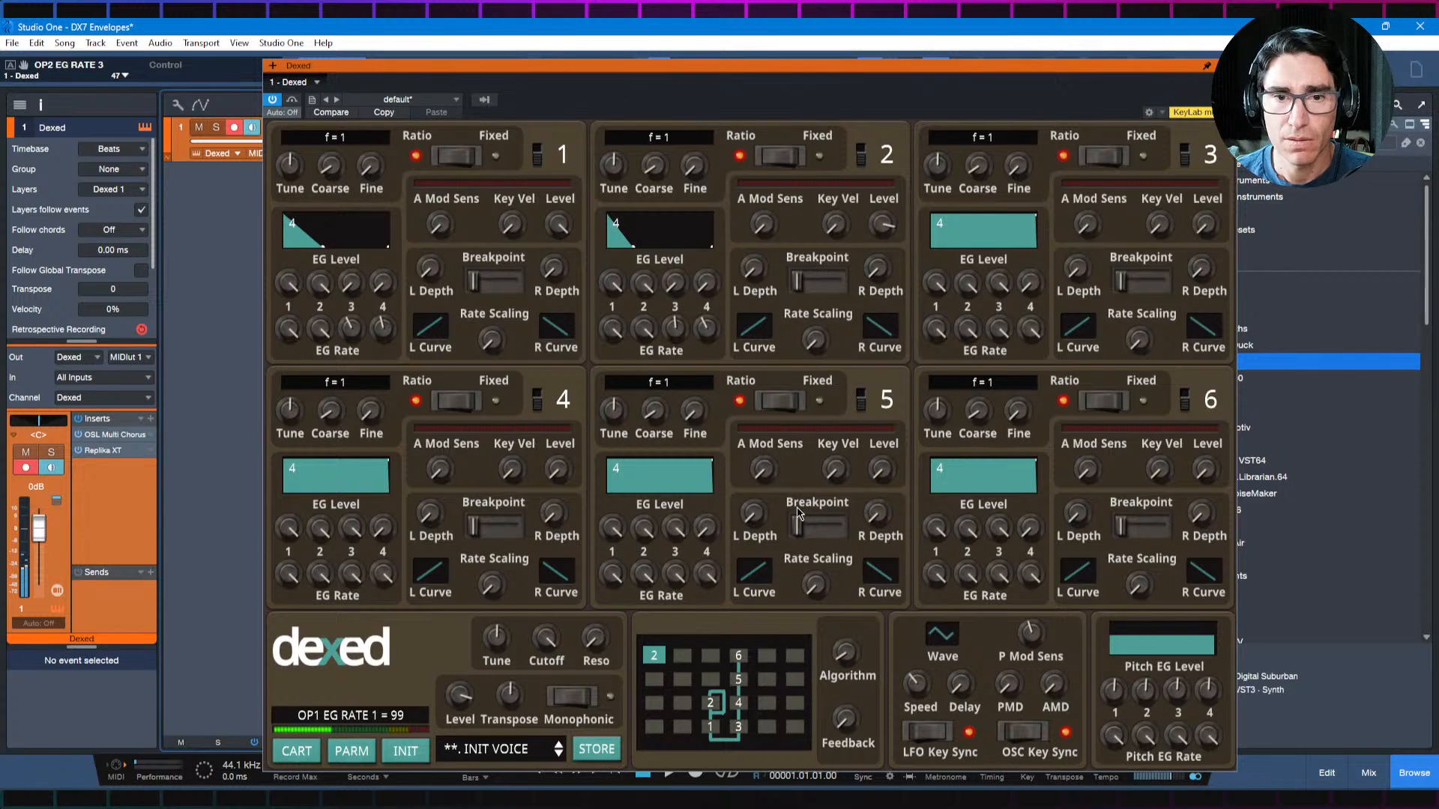
Step: Reopen Replika XT, reduce its feedback to 20% and its wet mix to 0%, and close the plug-in window
click(103, 451)
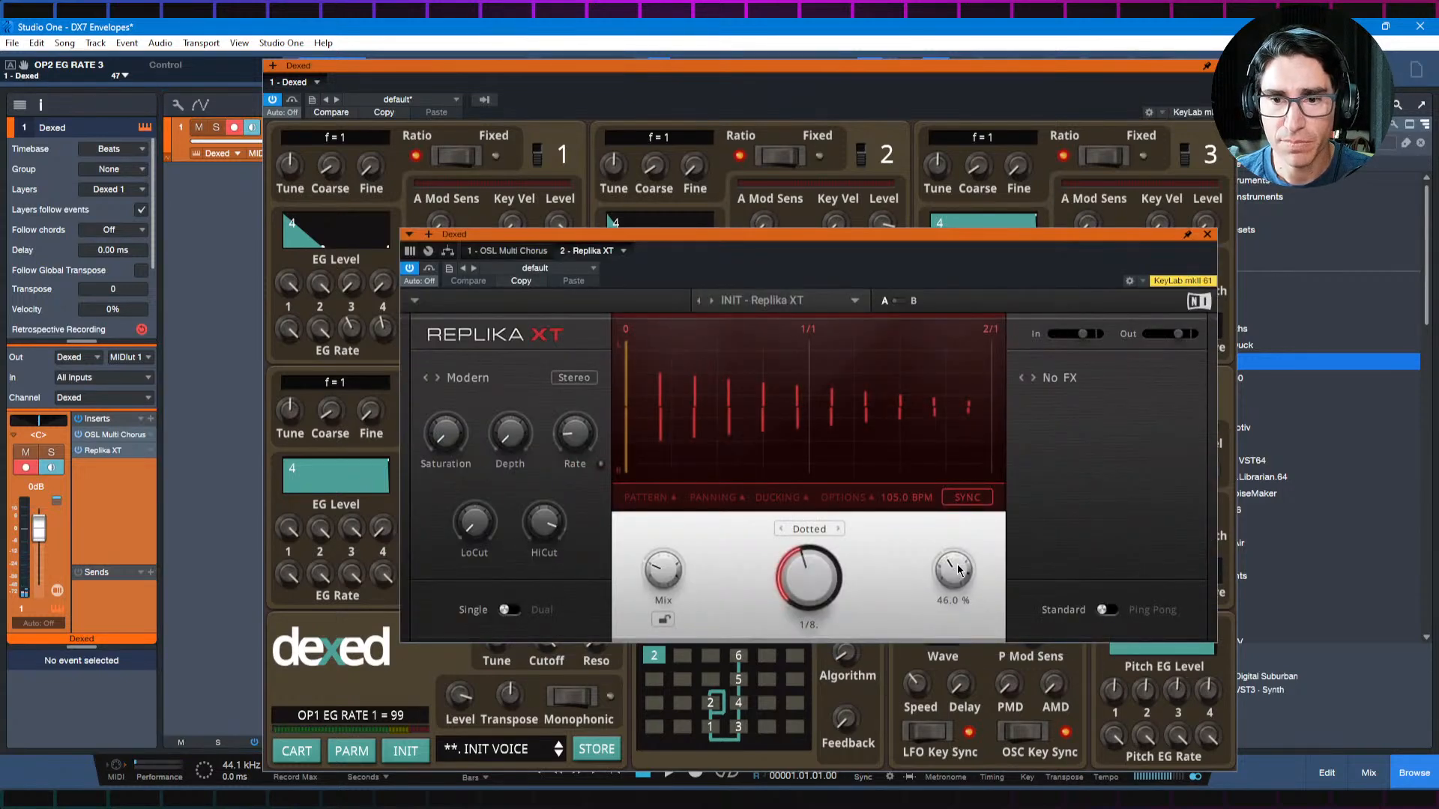
drag(958, 570, 958, 611)
drag(667, 572, 666, 599)
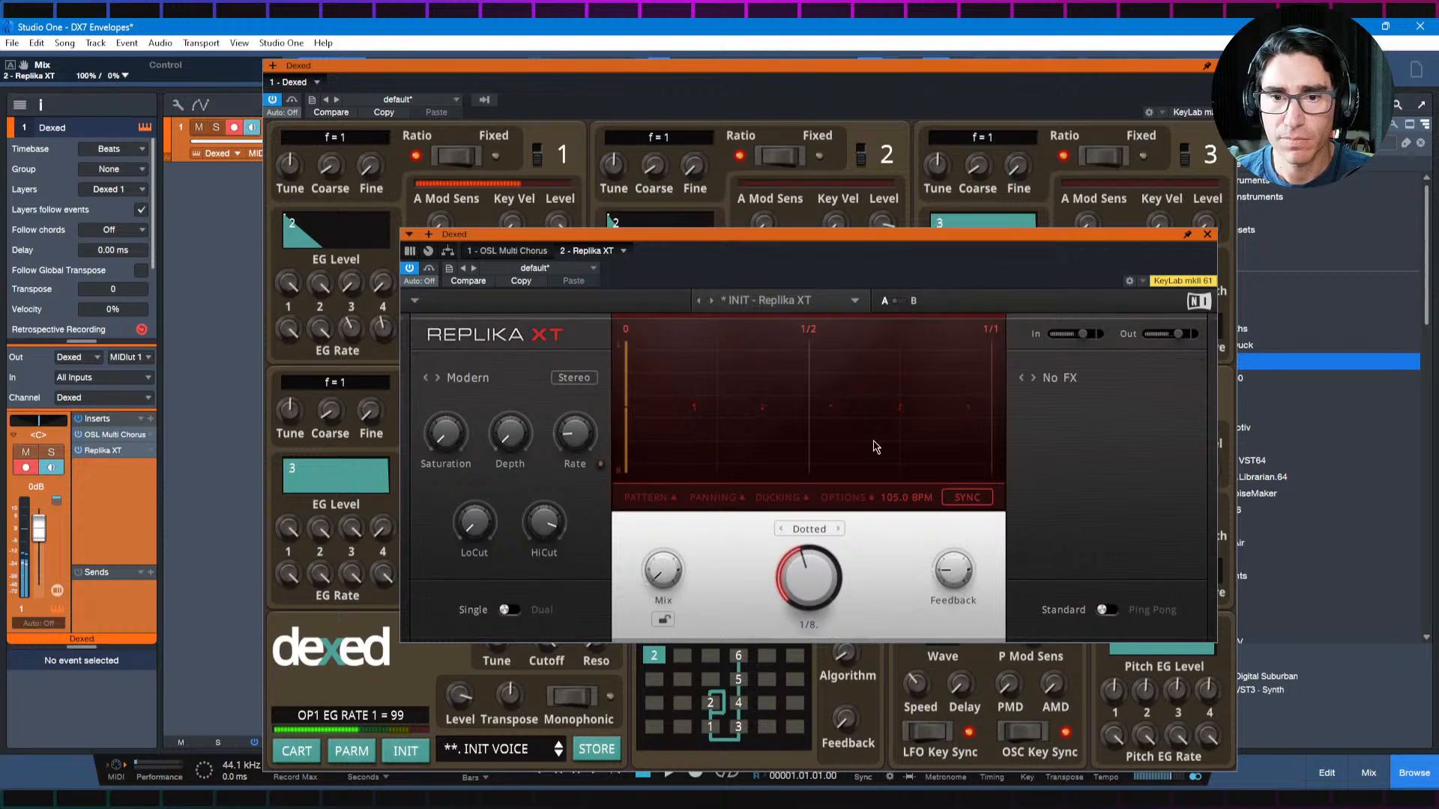
click(1207, 234)
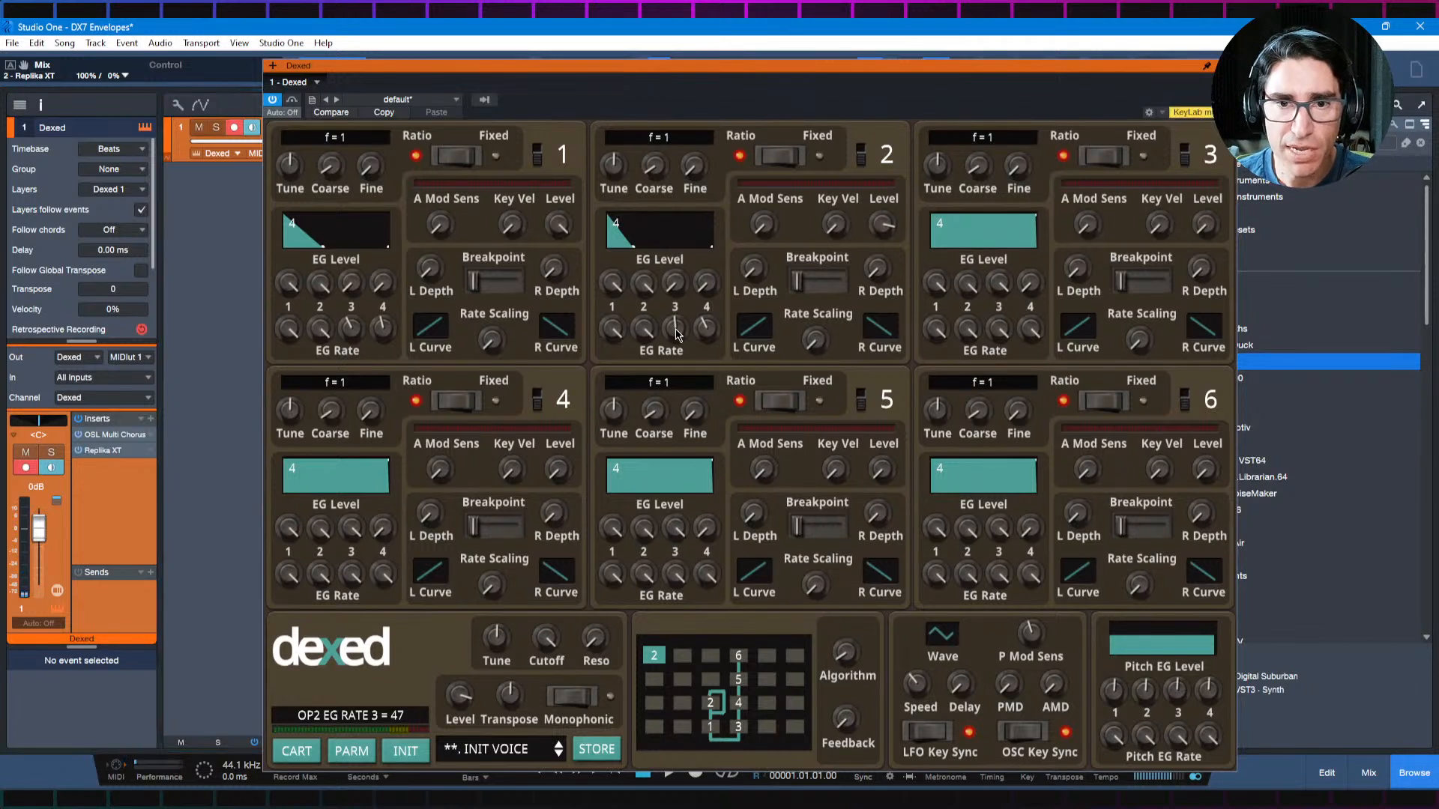
Step: Slow operator 2's decay with EG Rate 3 at 34 and set its output level to 92
drag(677, 334, 678, 364)
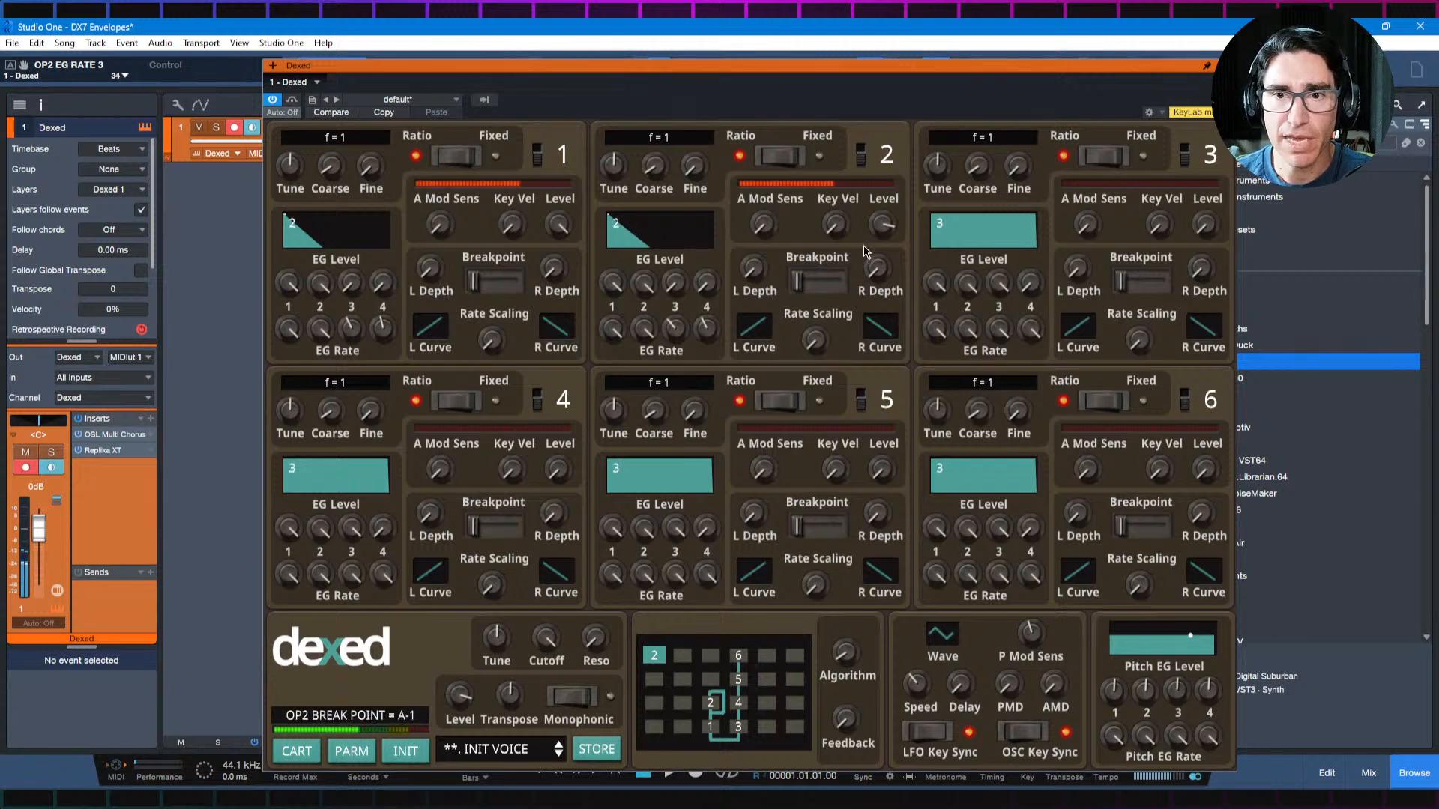
drag(879, 241, 889, 220)
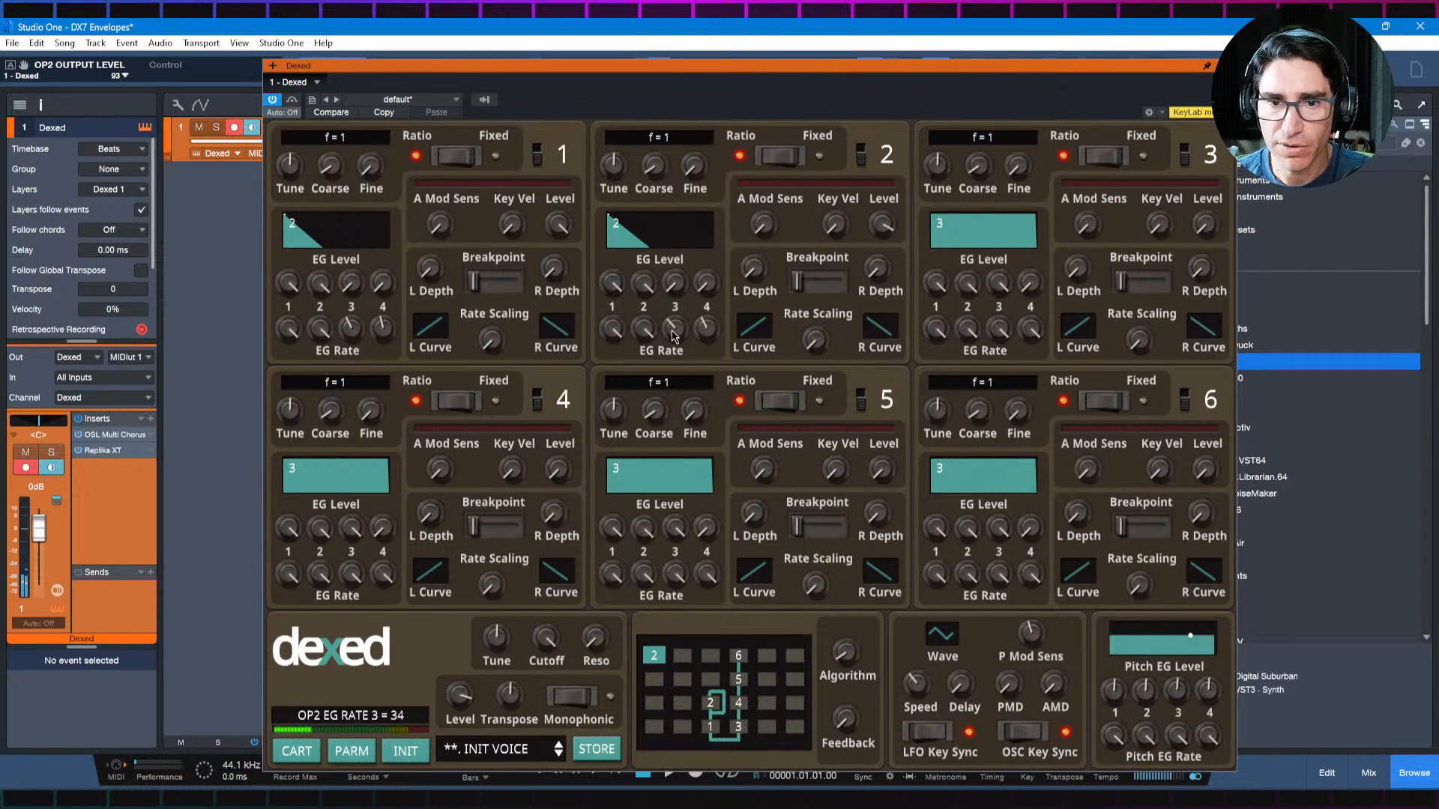
drag(673, 338, 674, 340)
mouse_move(884, 229)
mouse_down()
mouse_move(884, 217)
mouse_move(885, 235)
mouse_up()
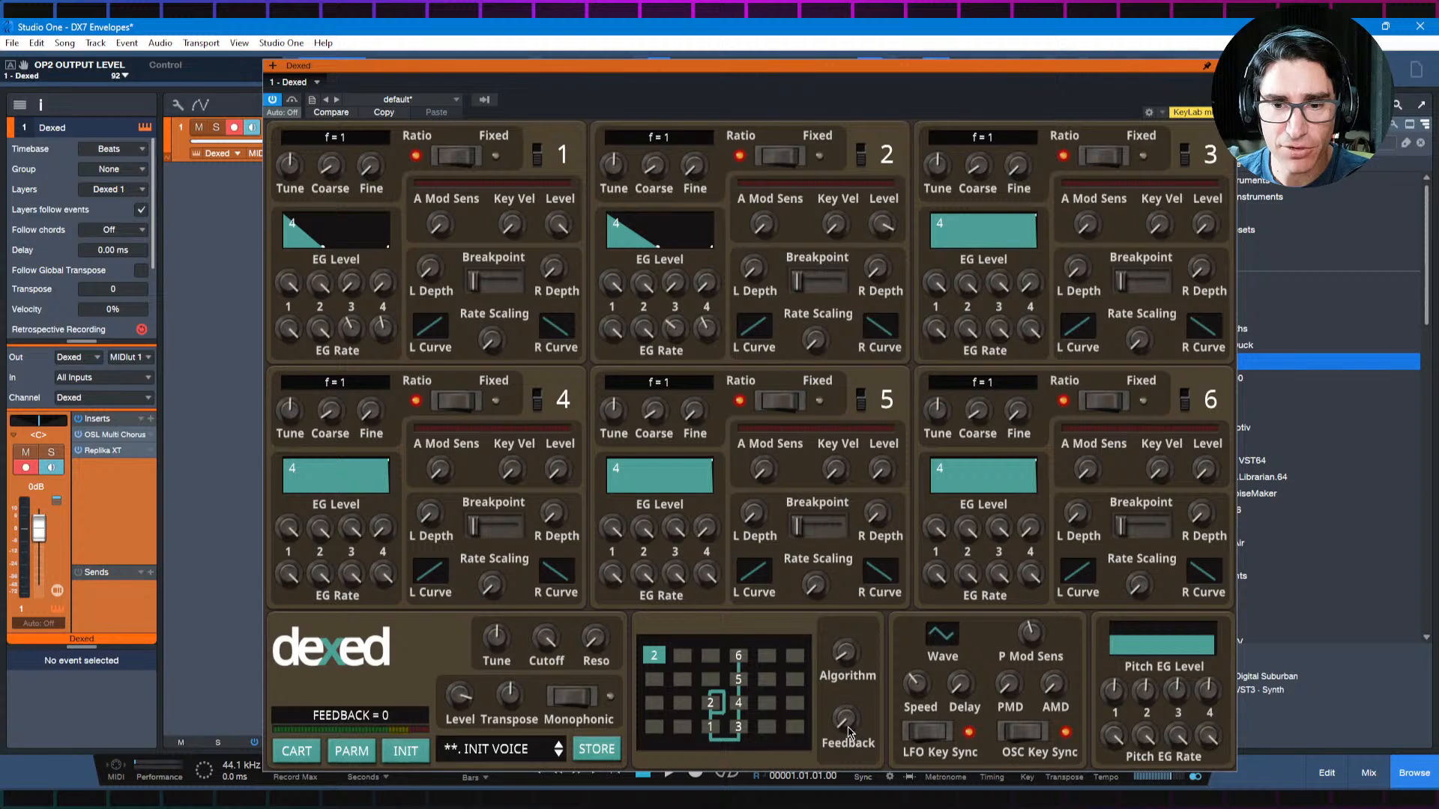
Step: Set the algorithm feedback to 7 and lower operator 2's output level to 76
scroll(845, 727, up, 7)
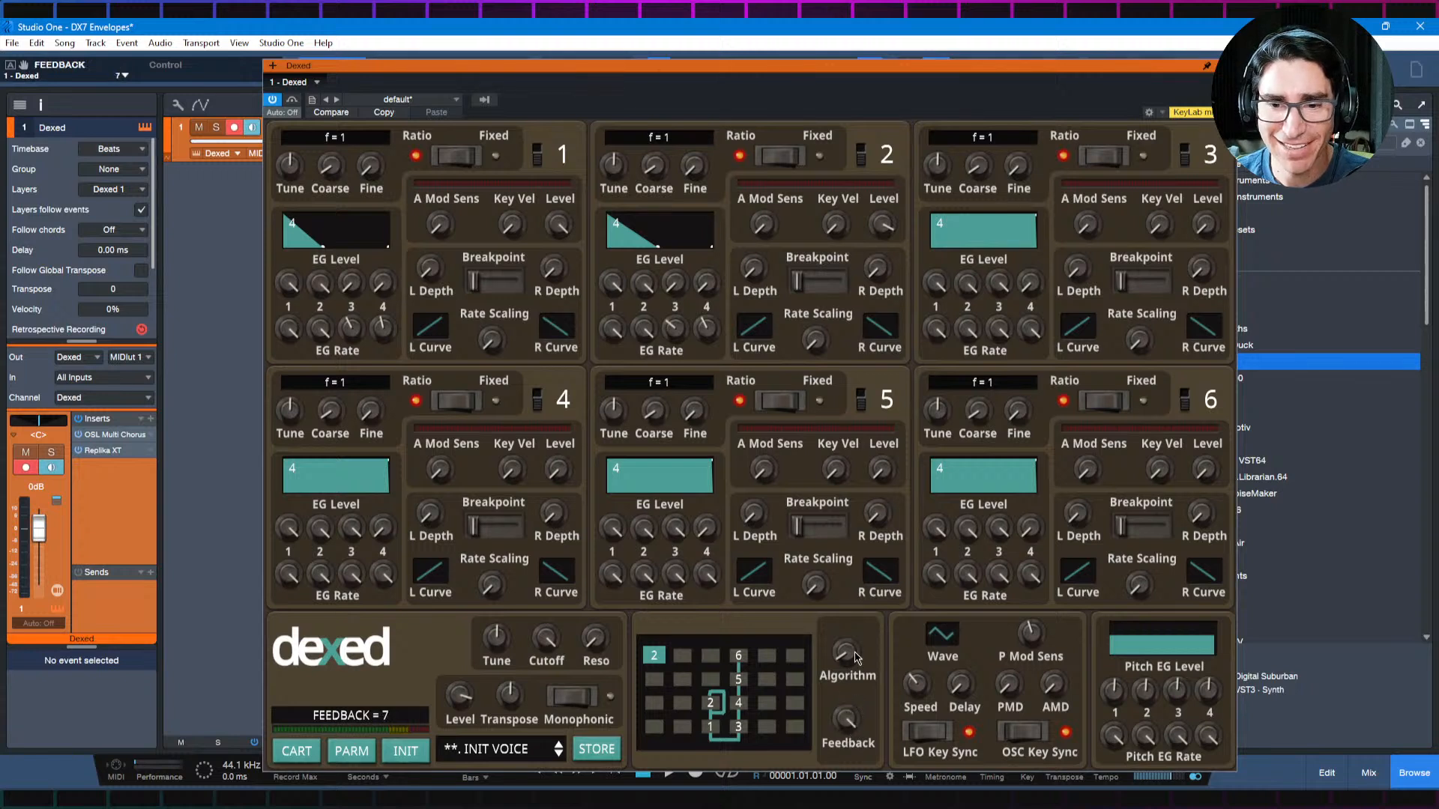
drag(885, 228, 890, 275)
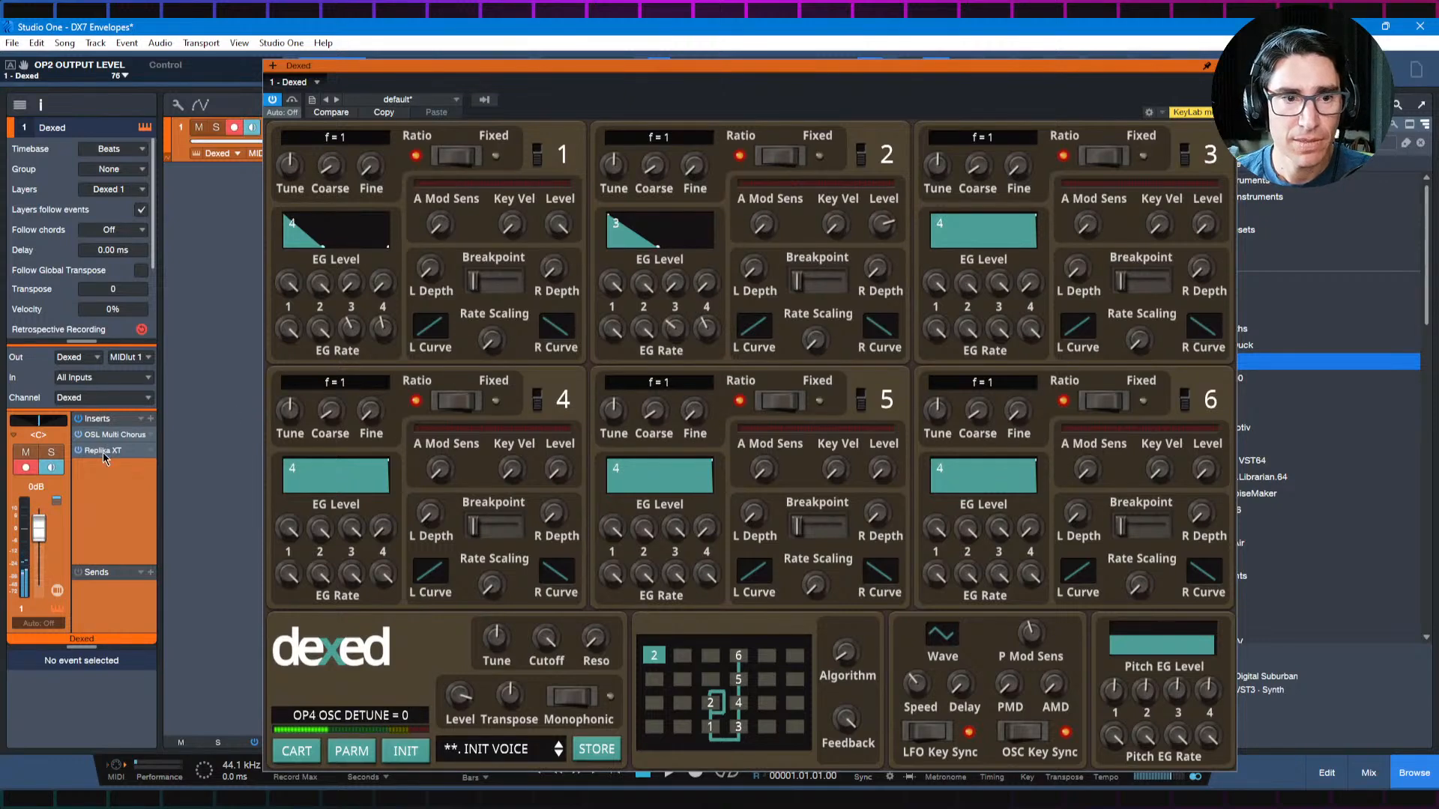
Step: Bring the Replika XT delay back in with a 17% wet mix and close its window
click(137, 456)
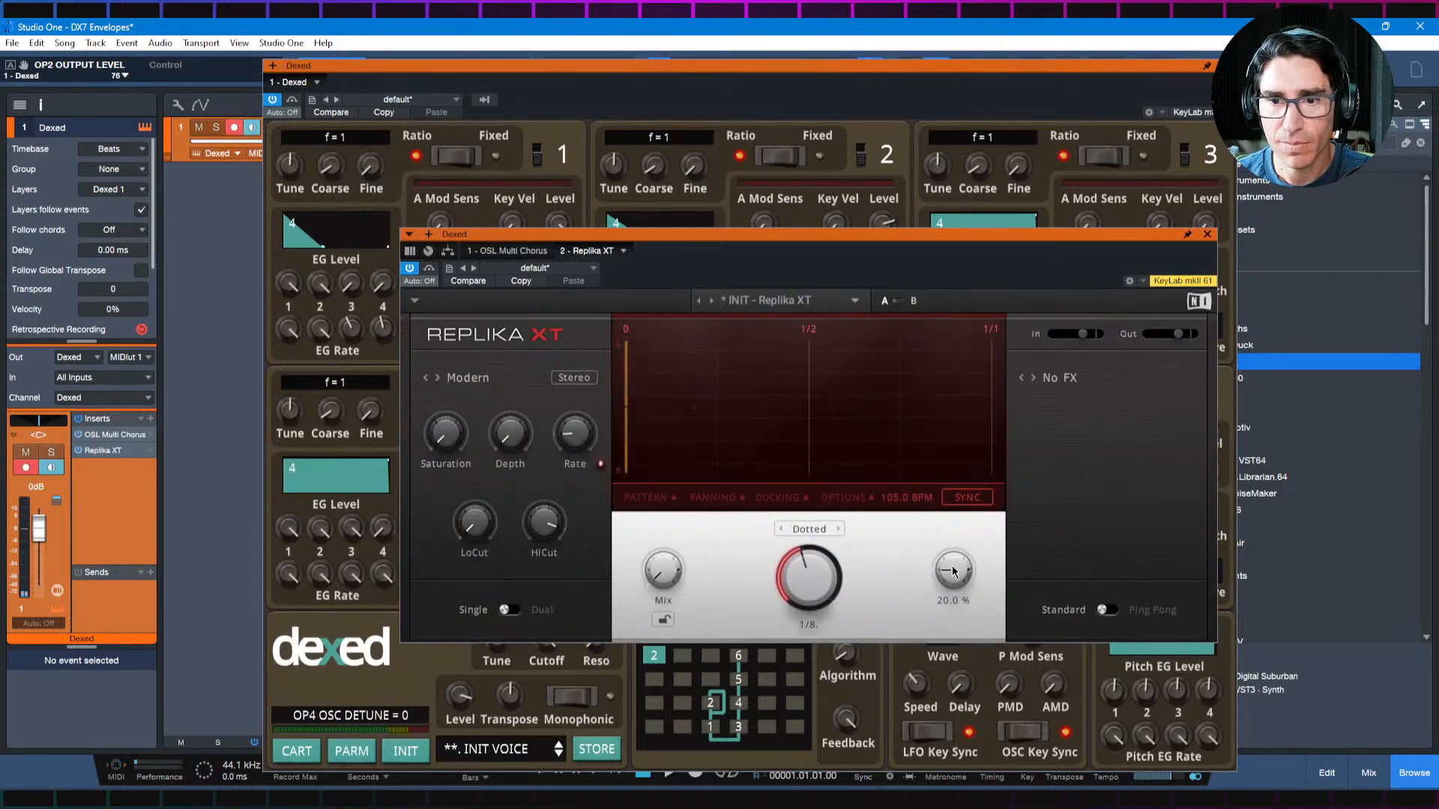
drag(664, 574, 664, 546)
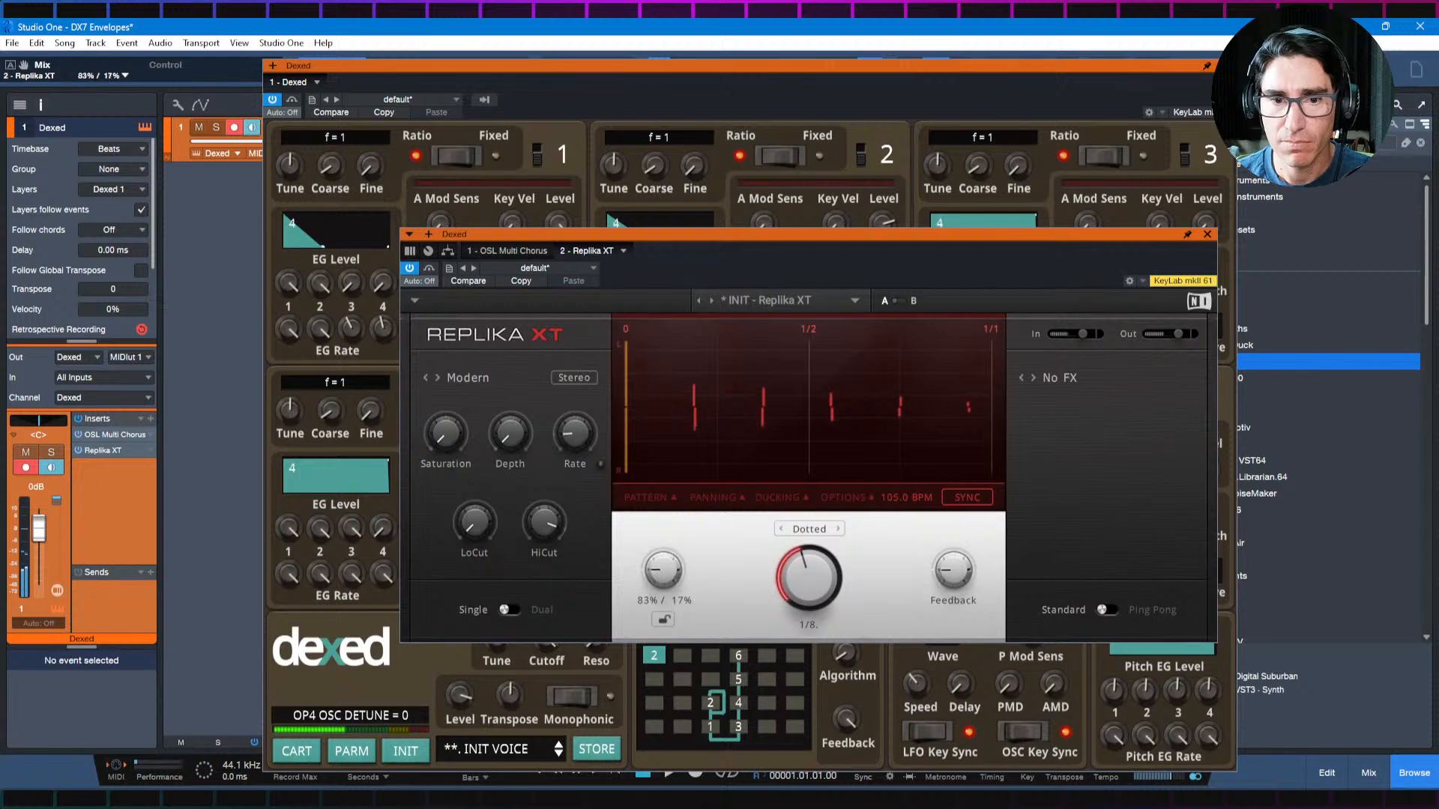
click(1207, 235)
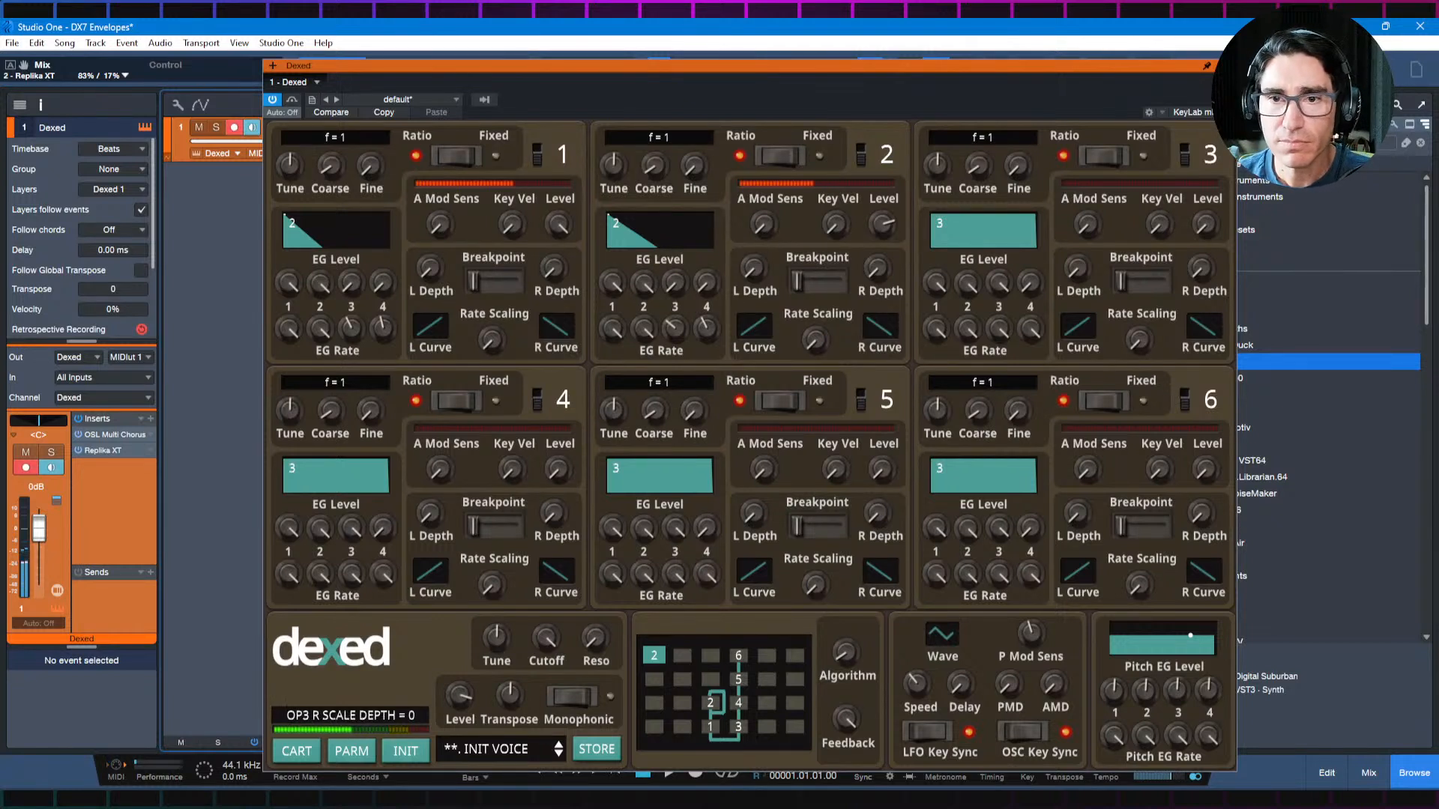
Step: Consult the Envelope Recipes in the diagrams.net notes and, back in Dexed, reset the patch to the initial voice
drag(886, 234, 893, 256)
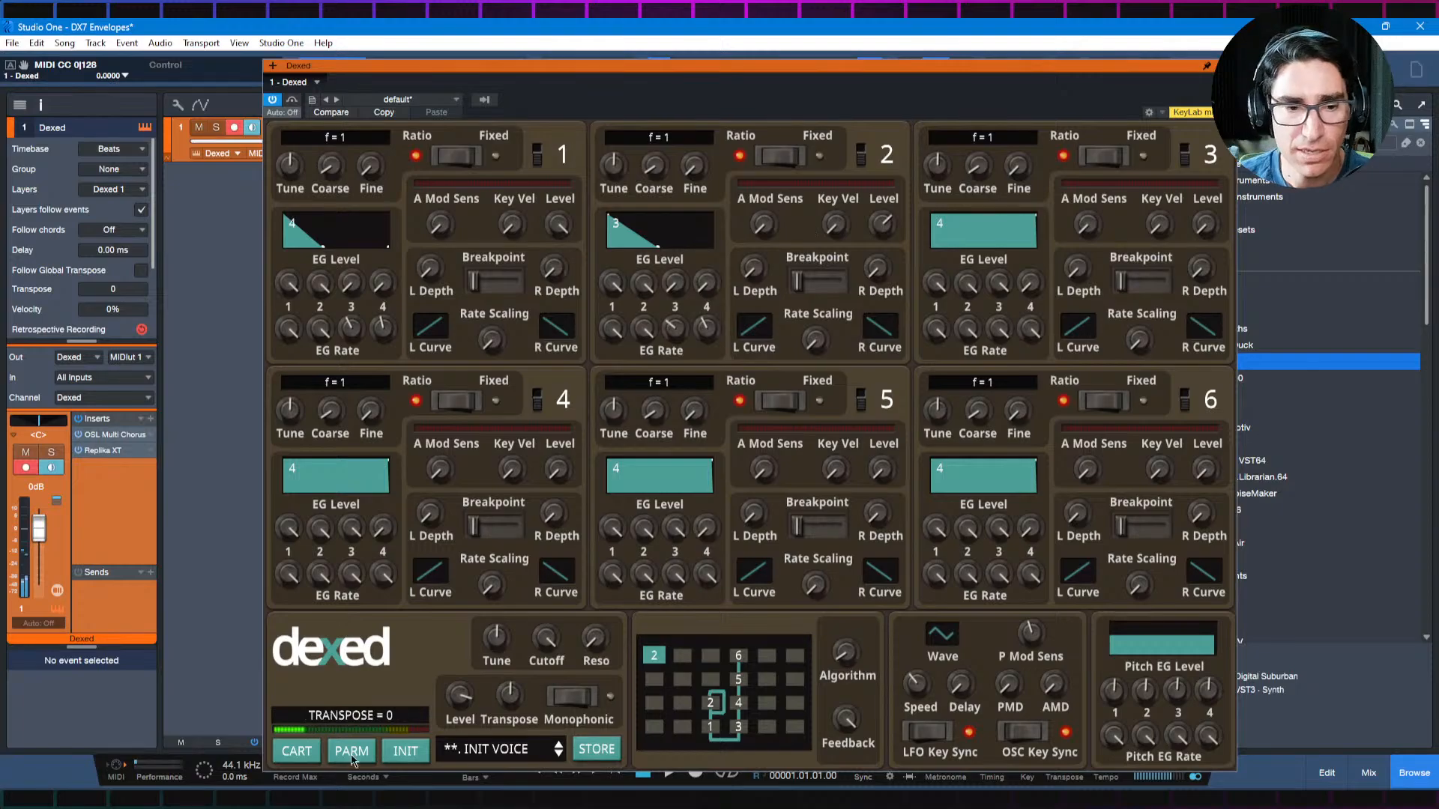
click(367, 801)
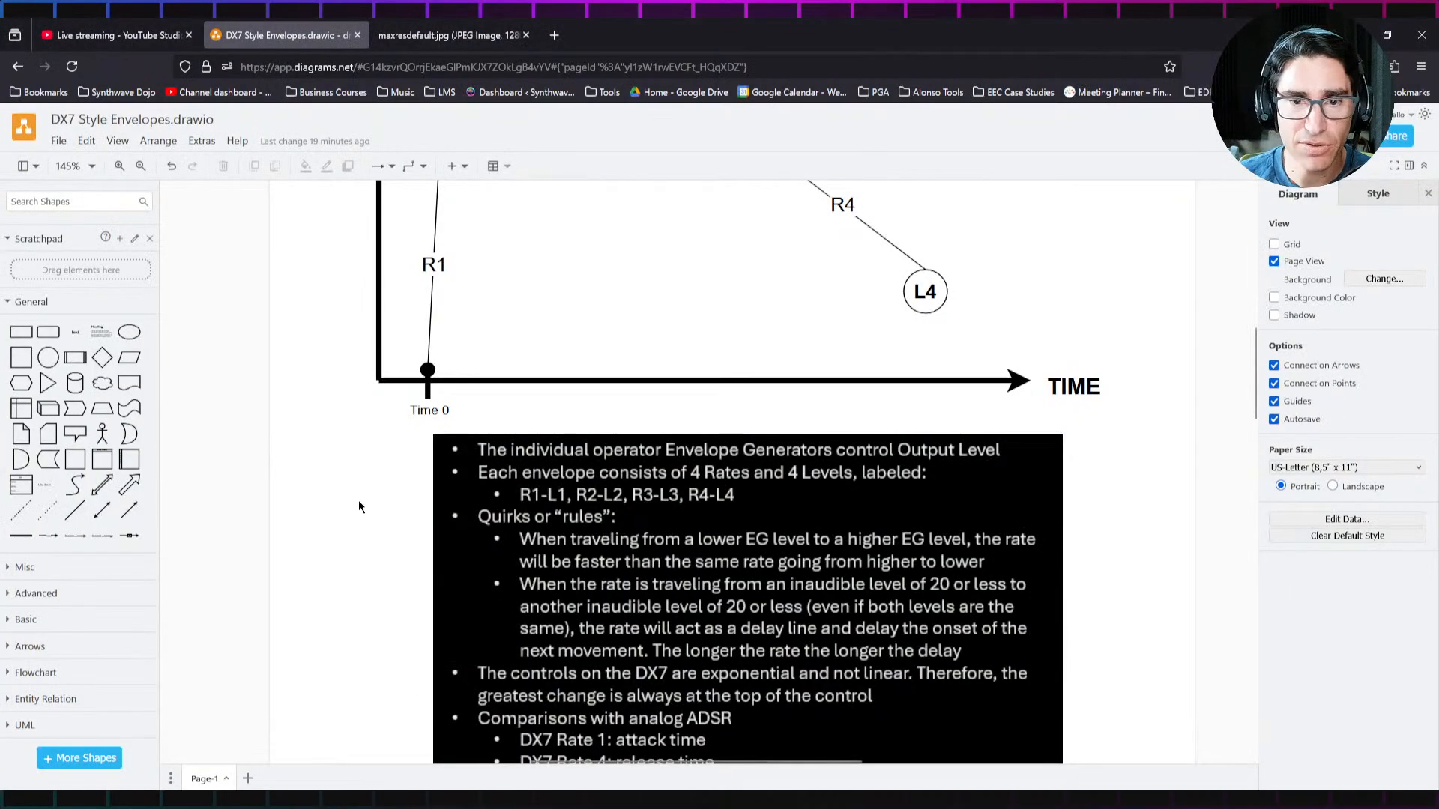
scroll(358, 507, down, 10)
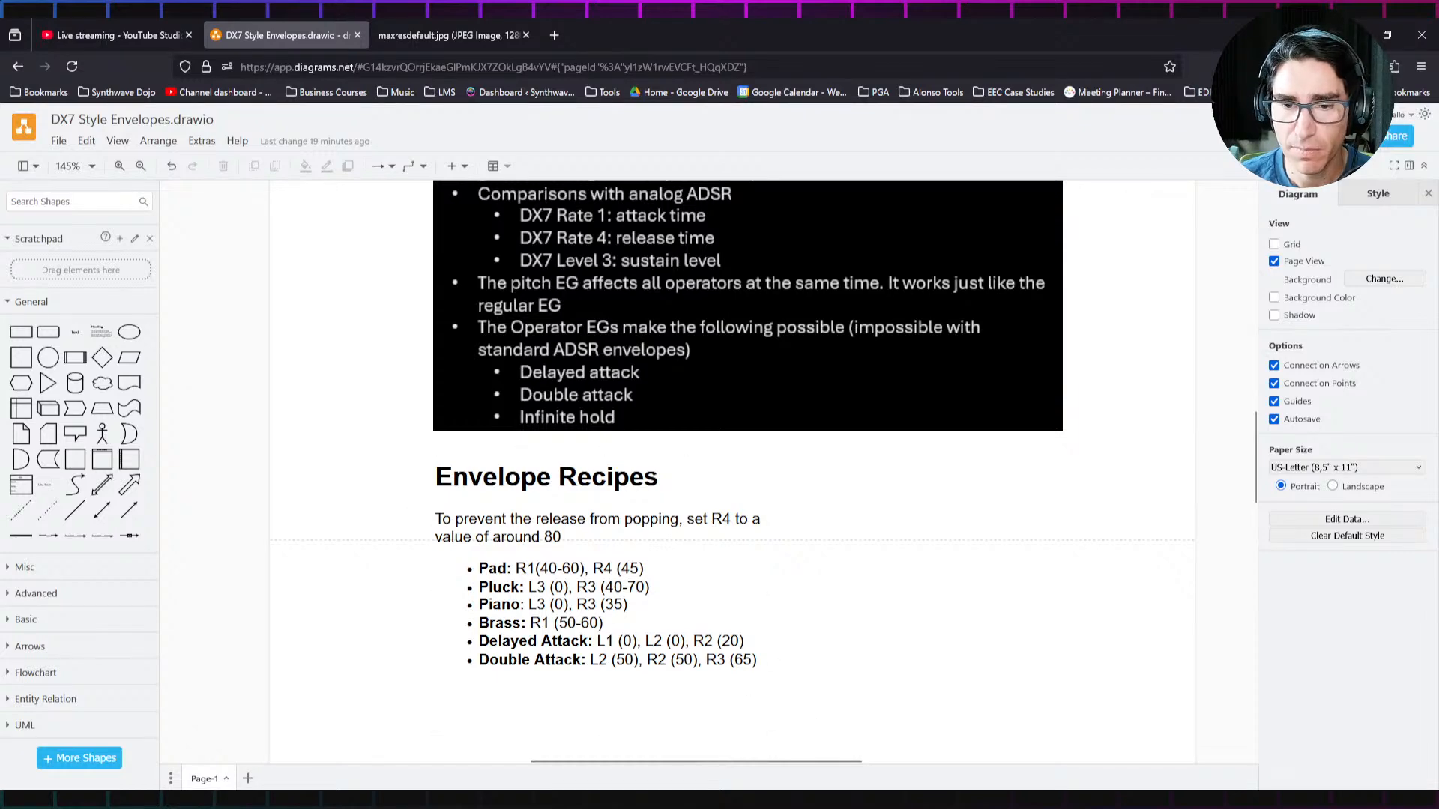
click(824, 800)
click(409, 756)
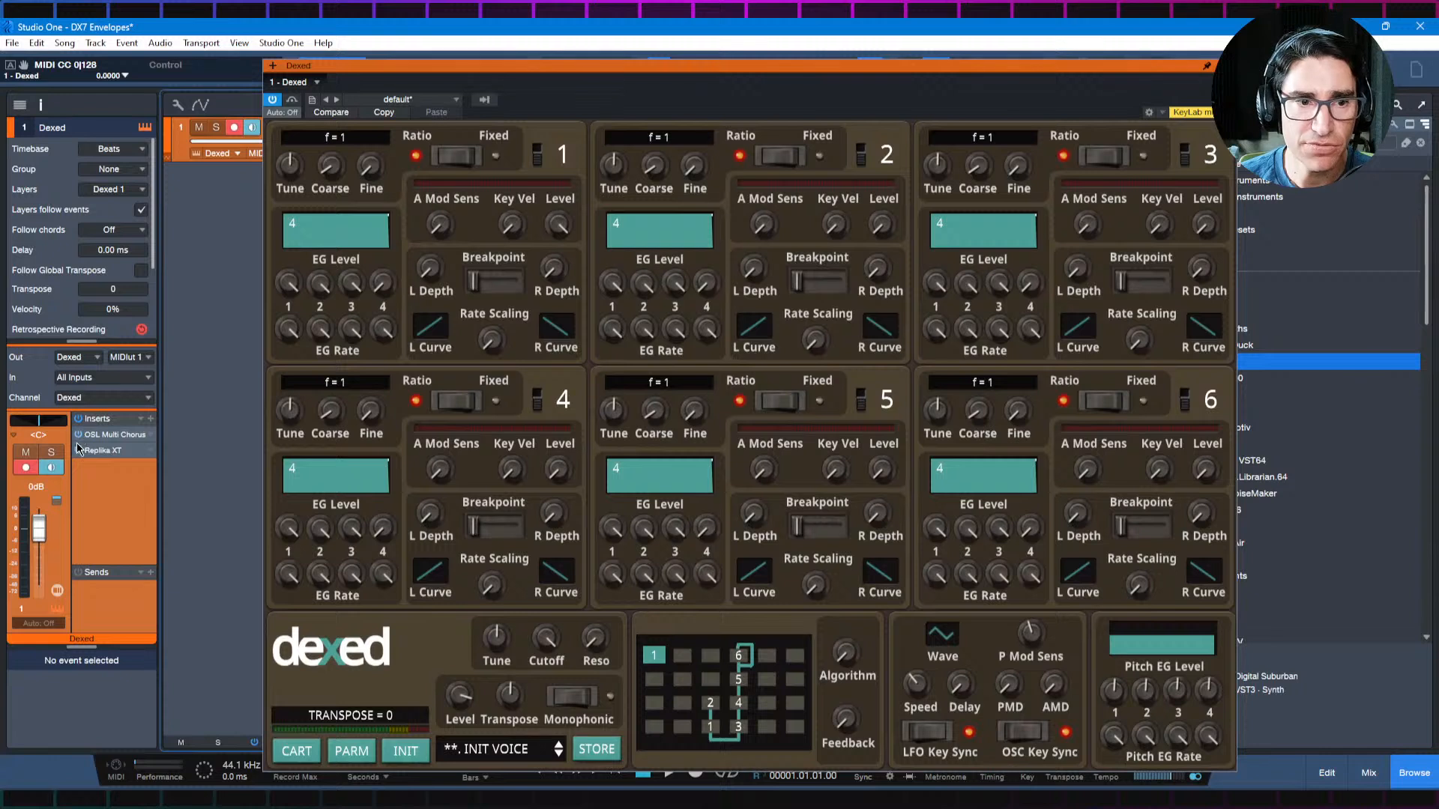
Step: Shift the Dexed window slightly and set operator 2's coarse frequency to 2 and output level to 63
mouse_move(541, 449)
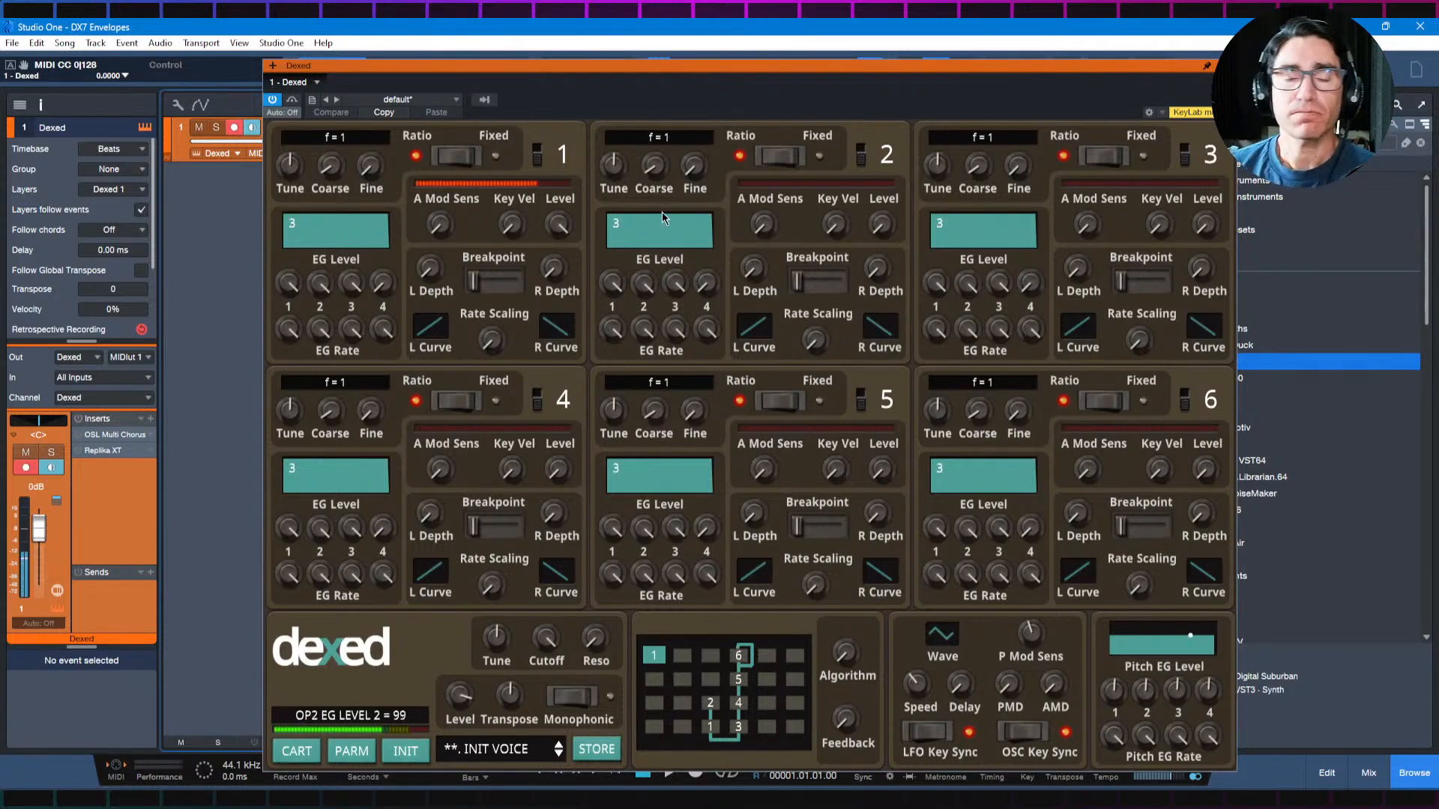
drag(758, 70, 729, 74)
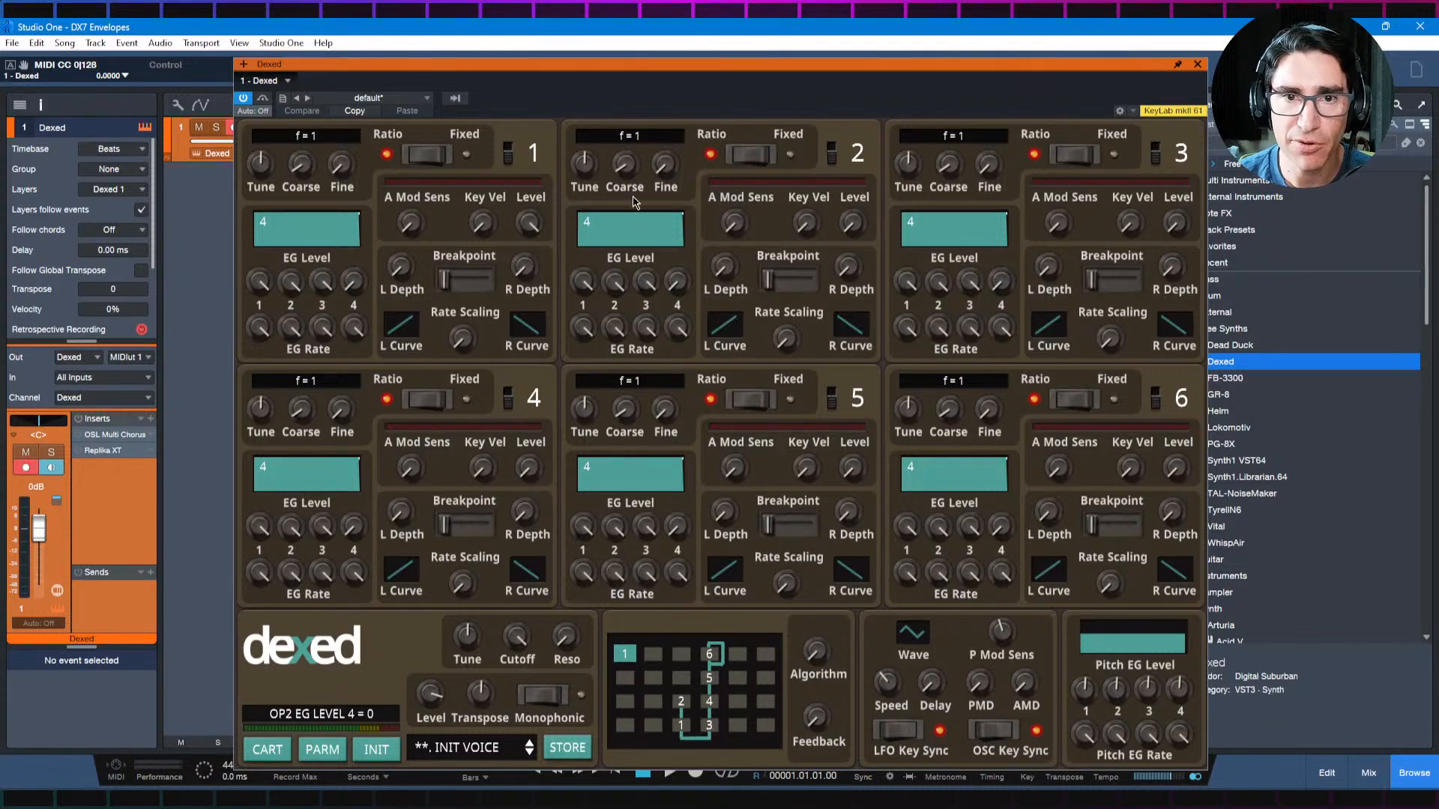
drag(625, 170, 624, 164)
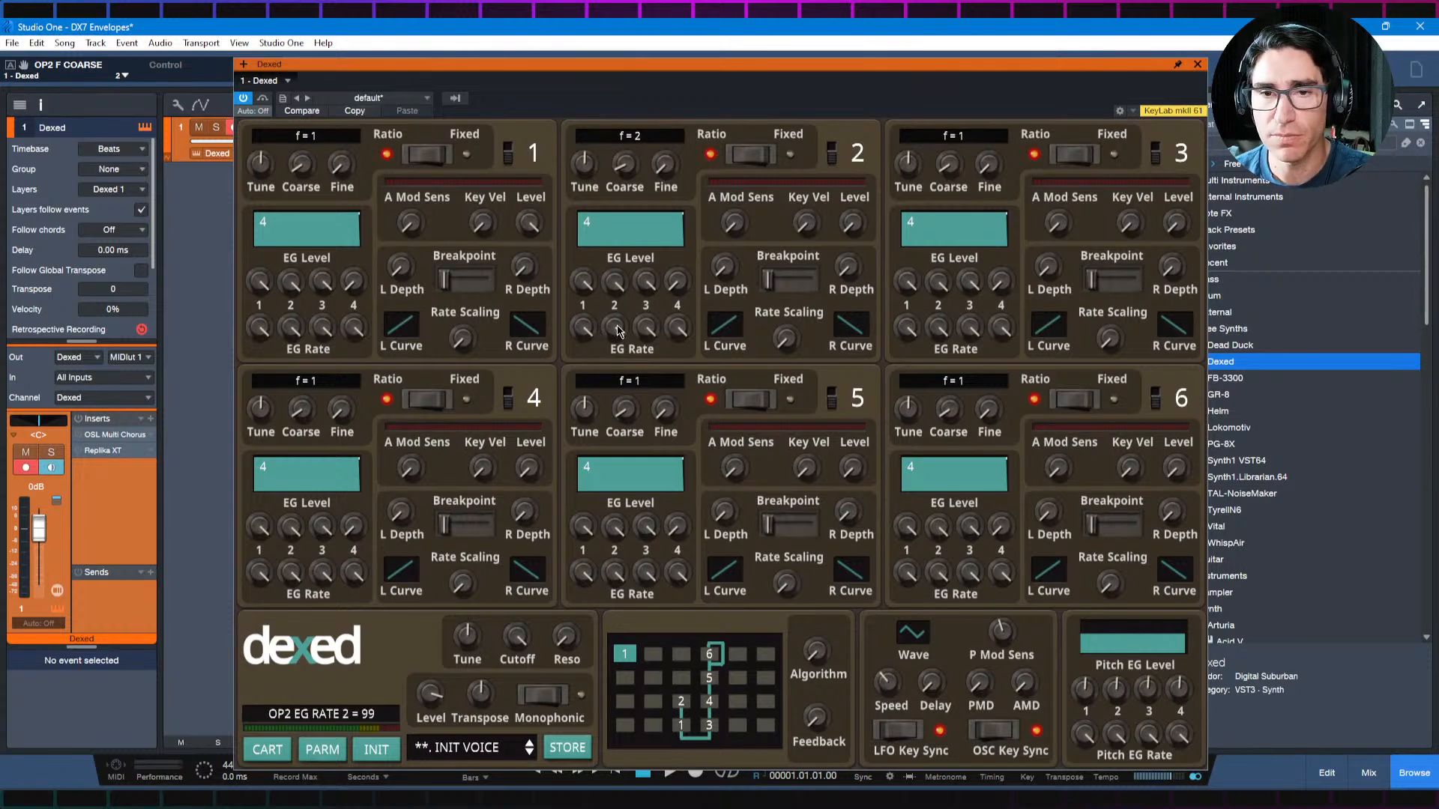
drag(853, 225, 860, 142)
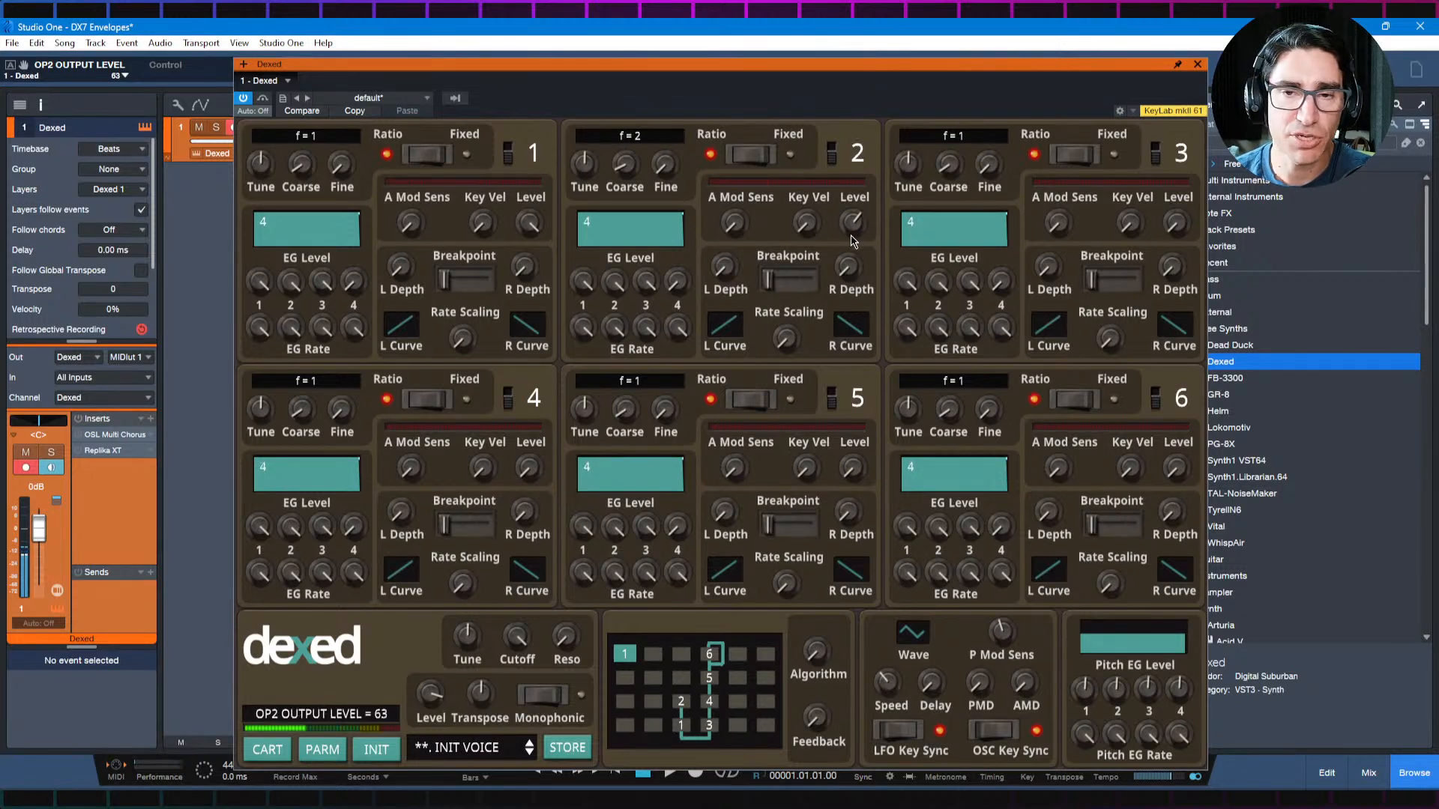
Step: Try operator 2's output level at 89, settle it at 72, and raise its coarse frequency to 5
mouse_move(853, 225)
mouse_down()
mouse_move(867, 299)
mouse_move(865, 229)
mouse_up()
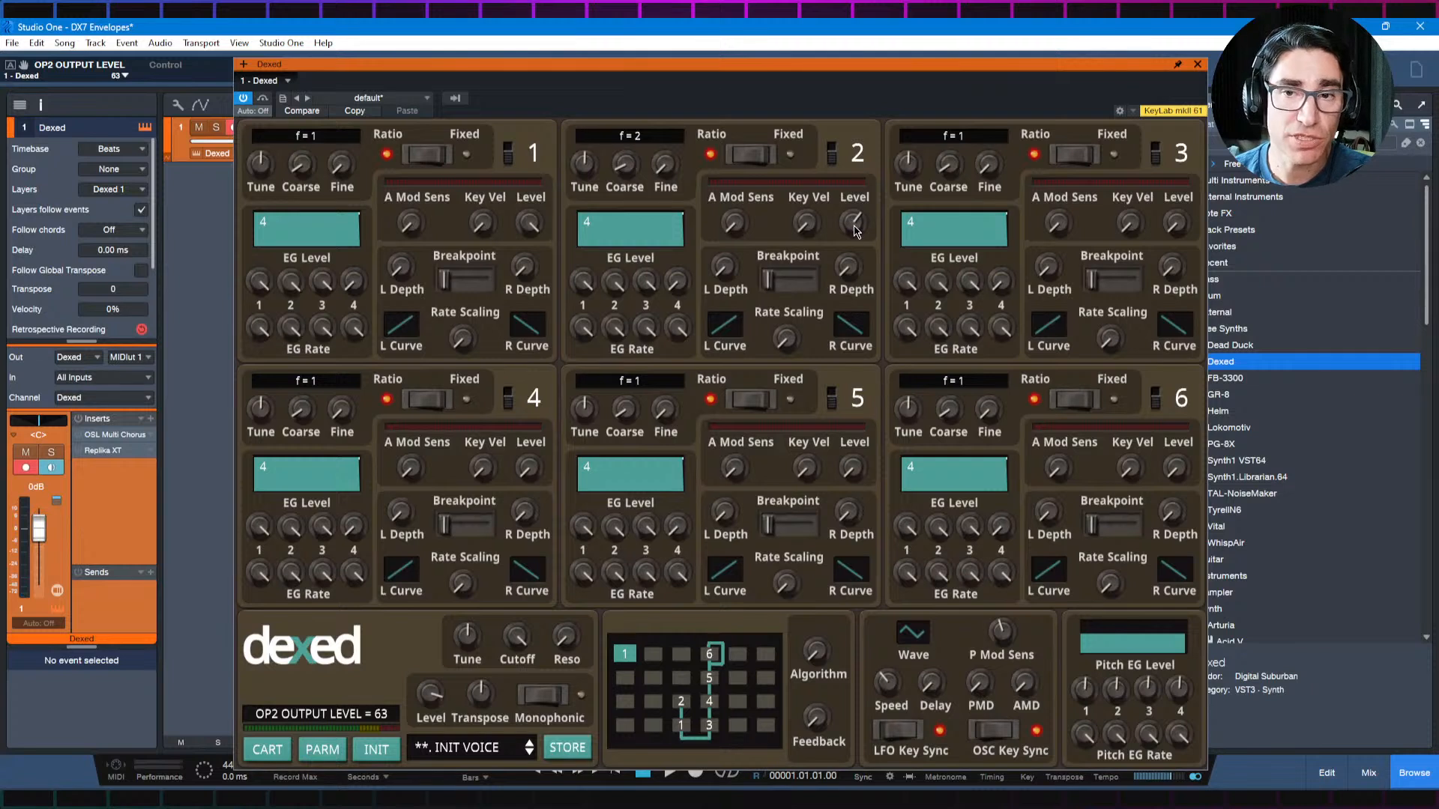
drag(857, 233, 865, 157)
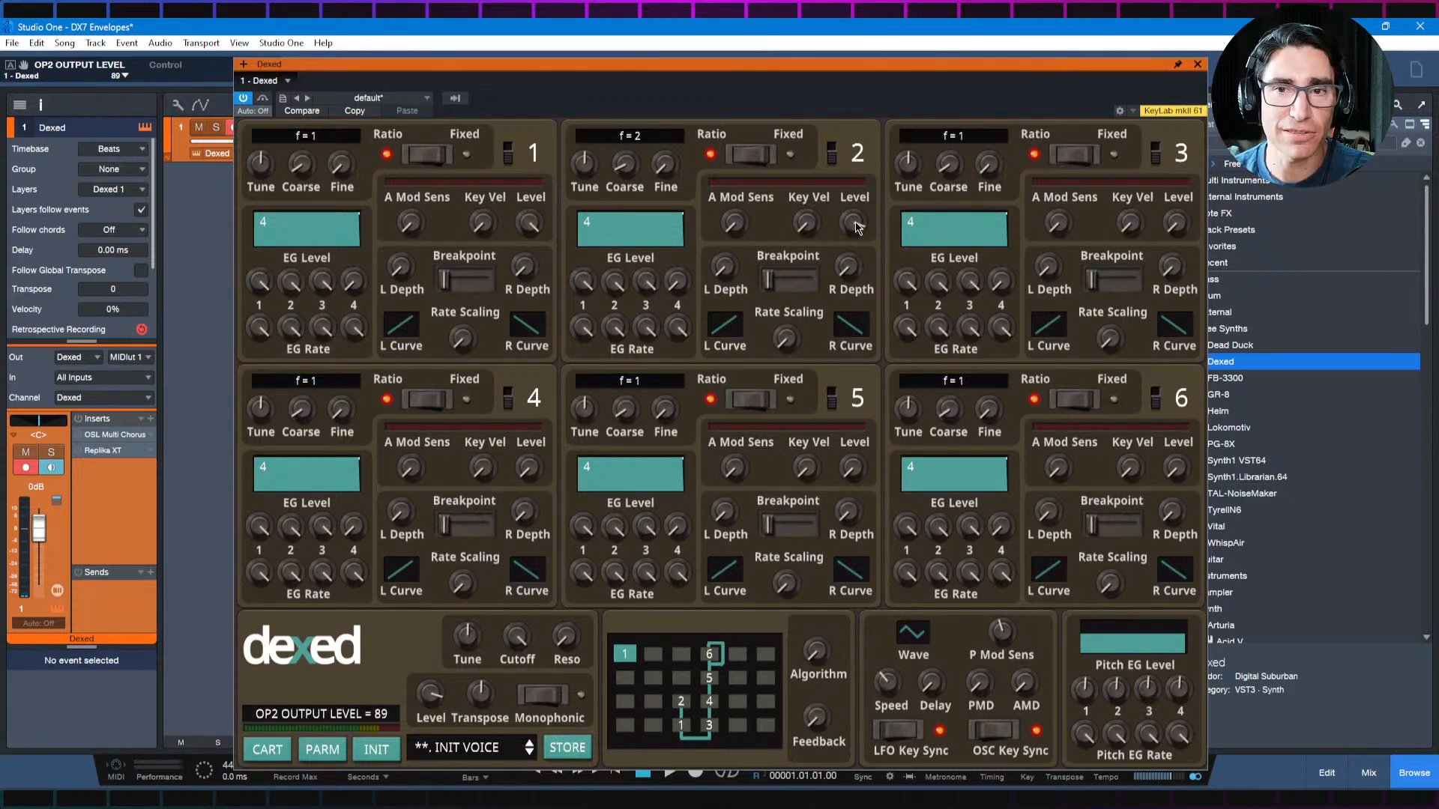
drag(857, 228, 859, 275)
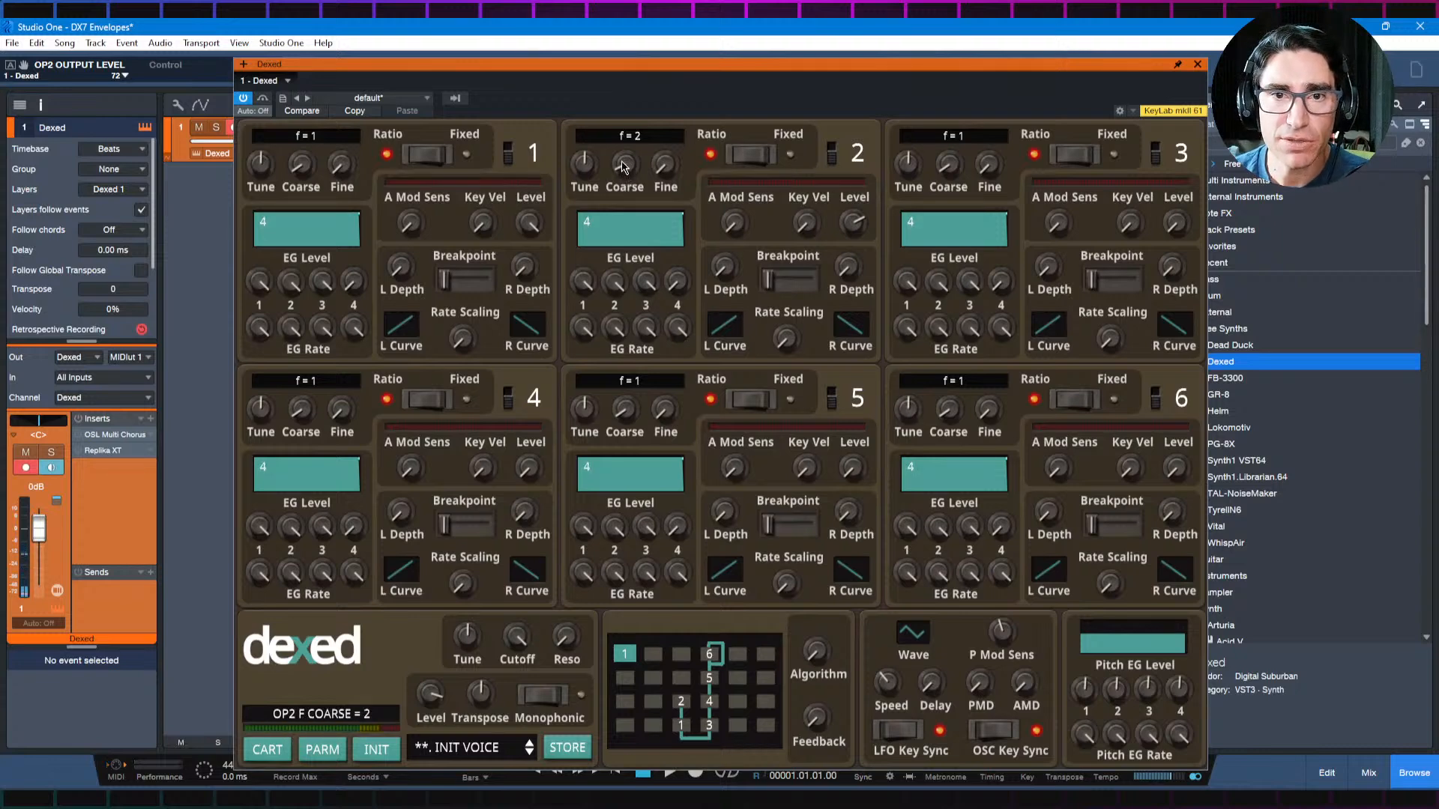
drag(623, 171, 622, 165)
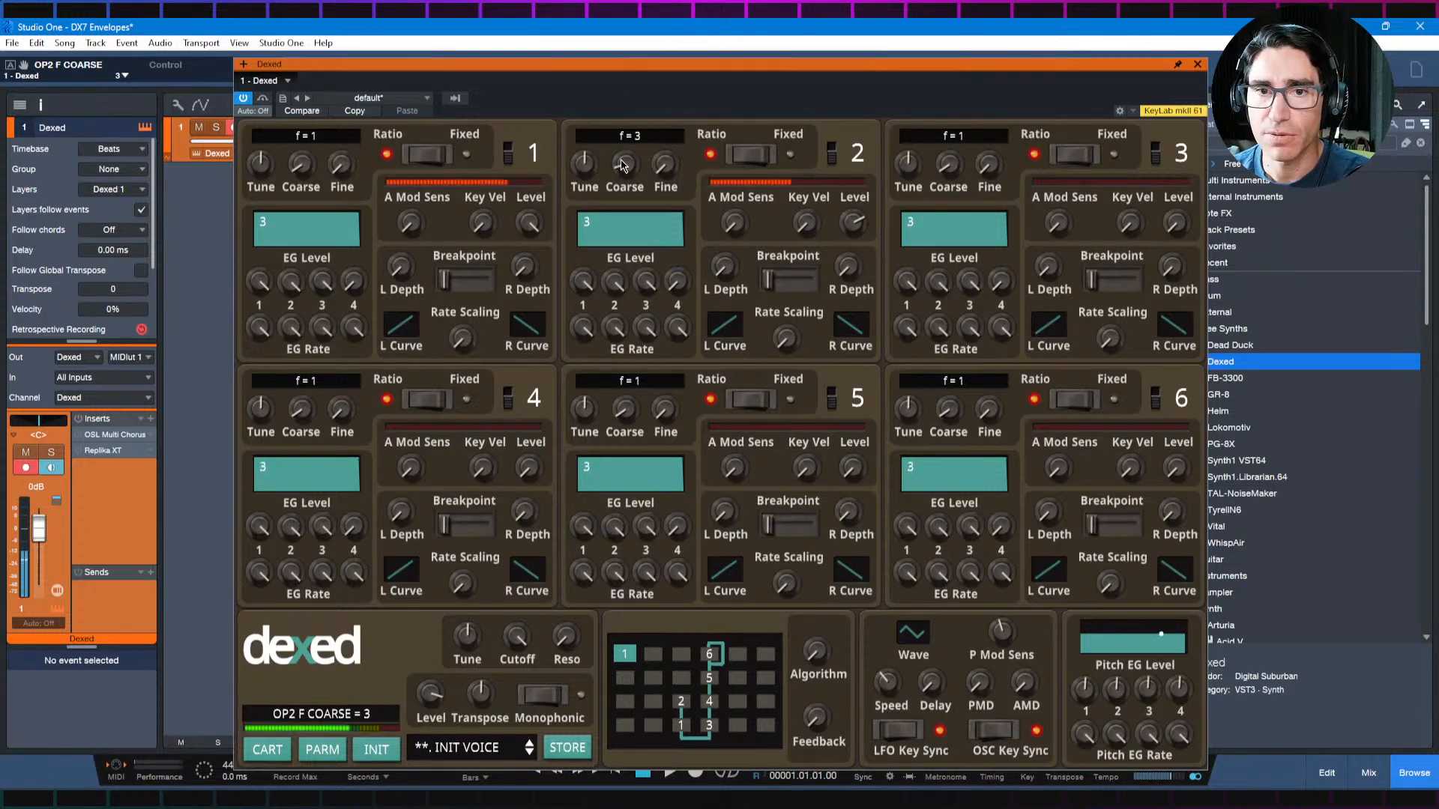
drag(624, 167, 621, 144)
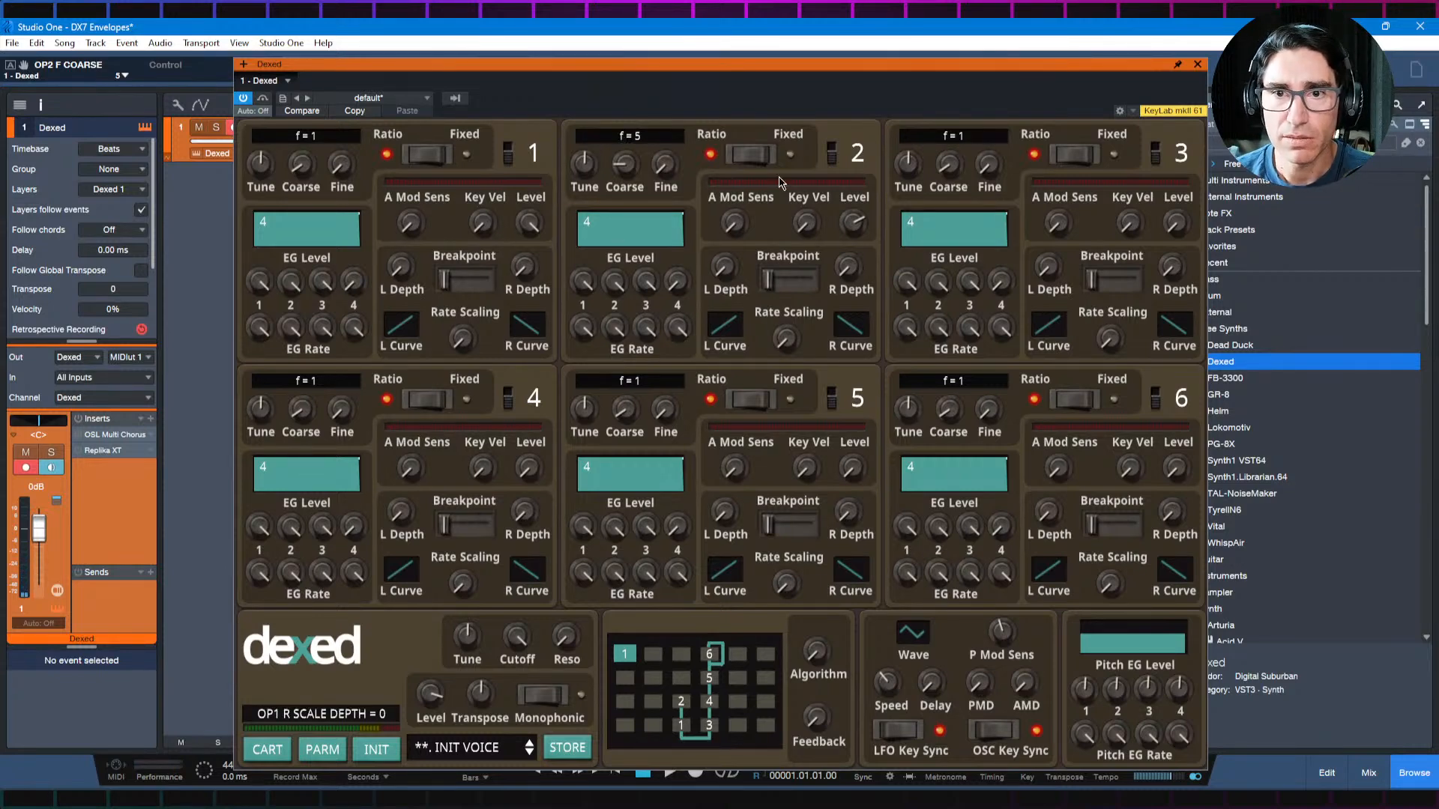
Step: Switch off operator 2 and give operator 1 a decaying envelope with EG Rate 4 at 46, EG Level 3 at 0 and a slower EG Rate 3
click(843, 148)
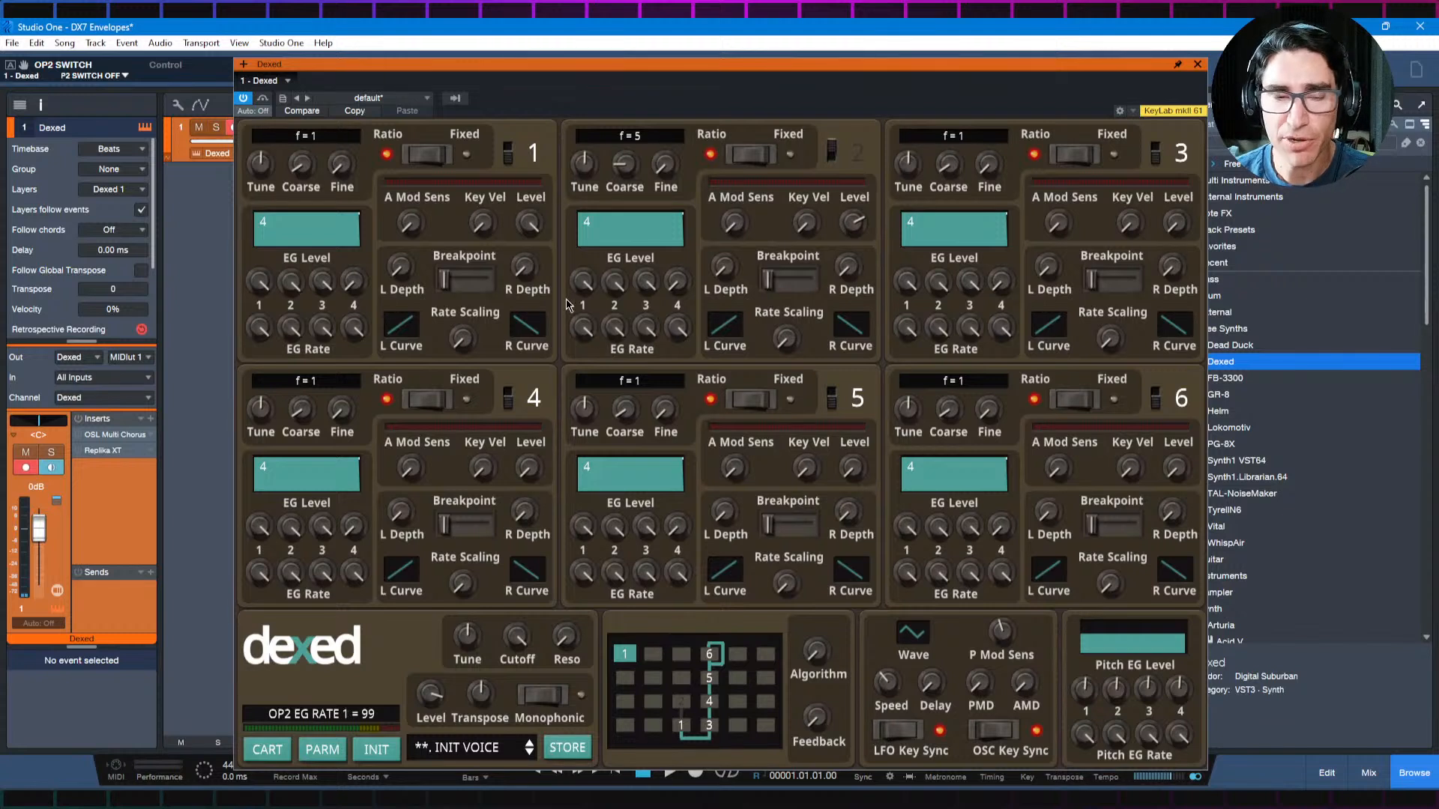
drag(354, 328, 367, 468)
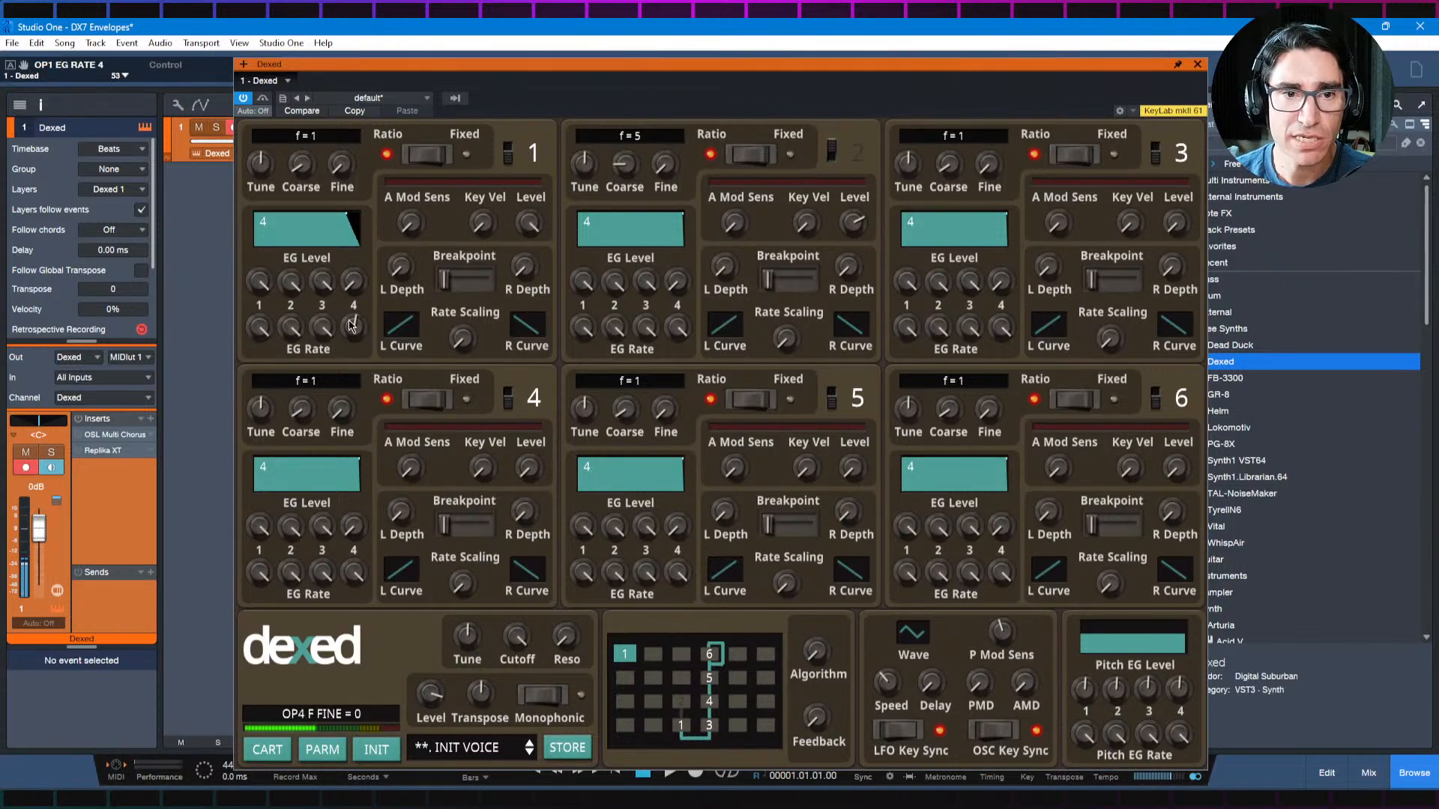
drag(355, 328, 357, 348)
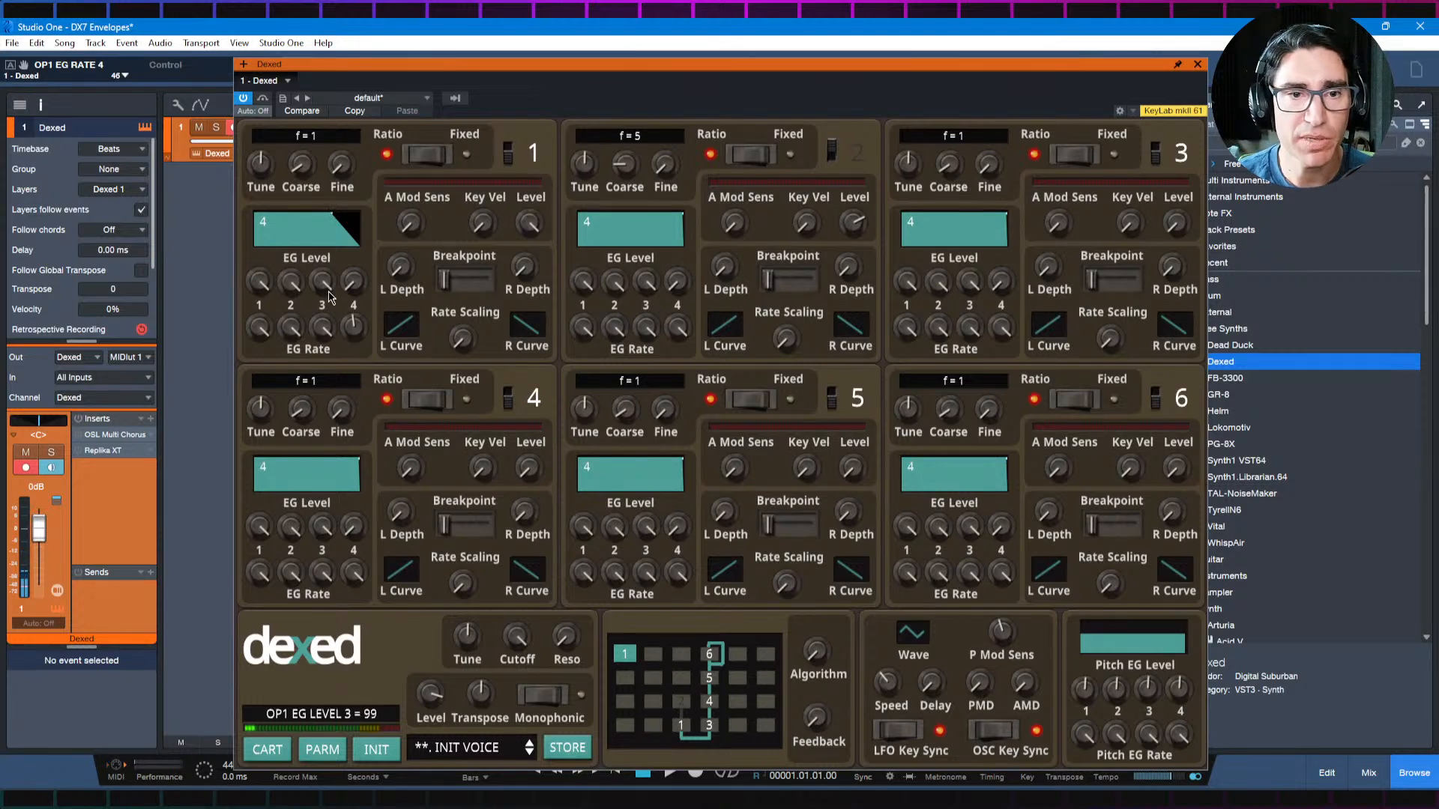
drag(329, 288, 331, 428)
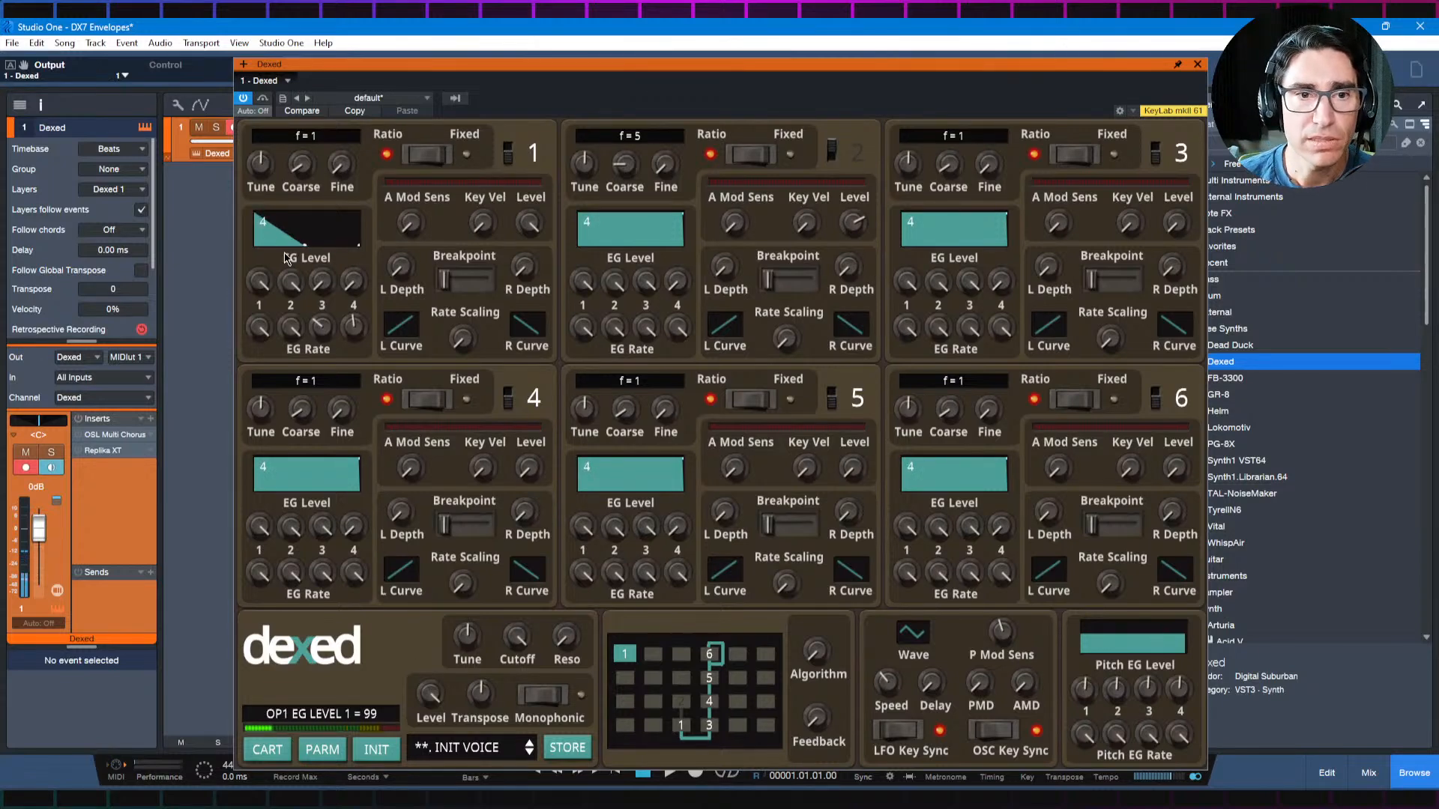
Step: Copy operator 1's values, paste only the envelope onto operator 2, and switch operator 2 back on
right_click(335, 264)
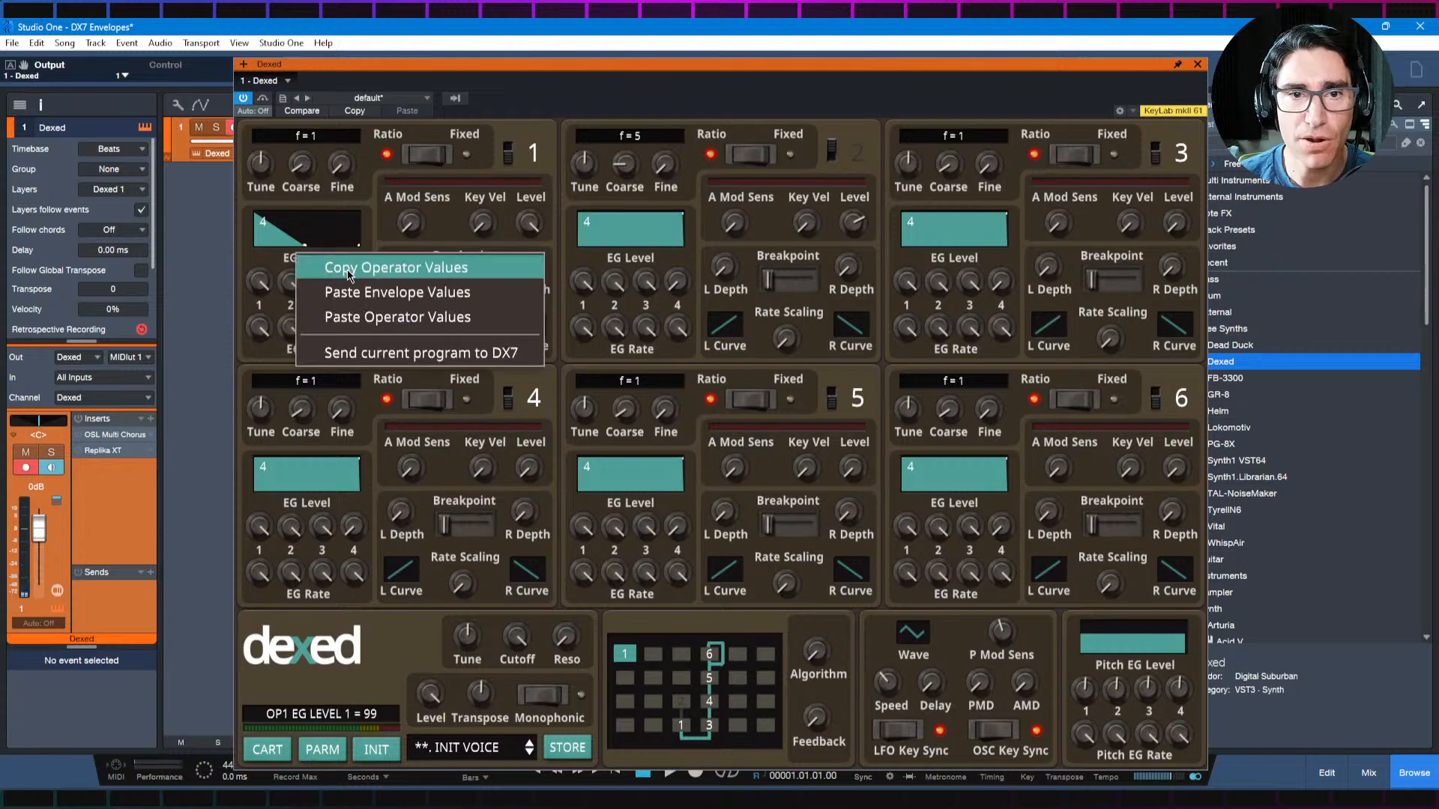
click(348, 269)
right_click(635, 264)
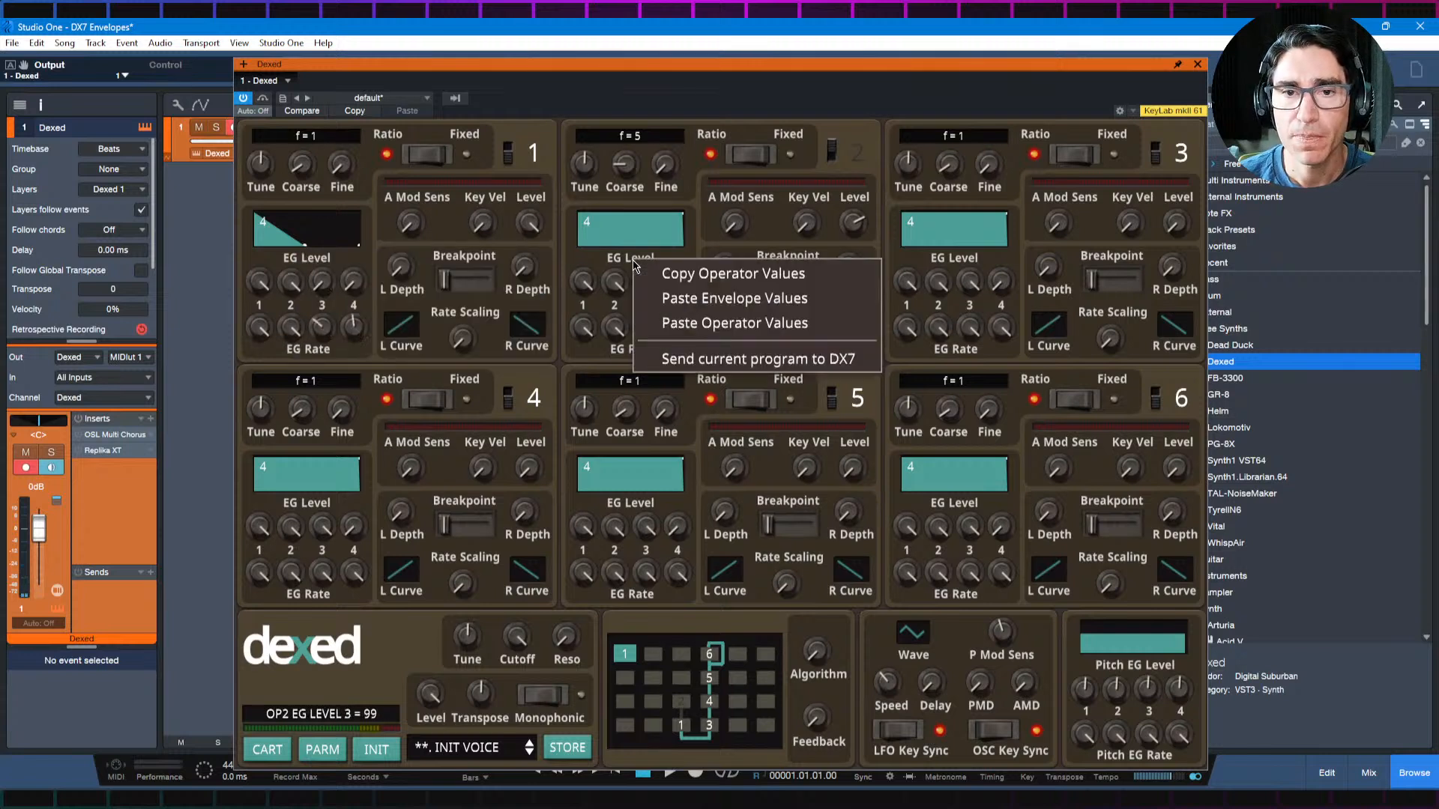
click(667, 300)
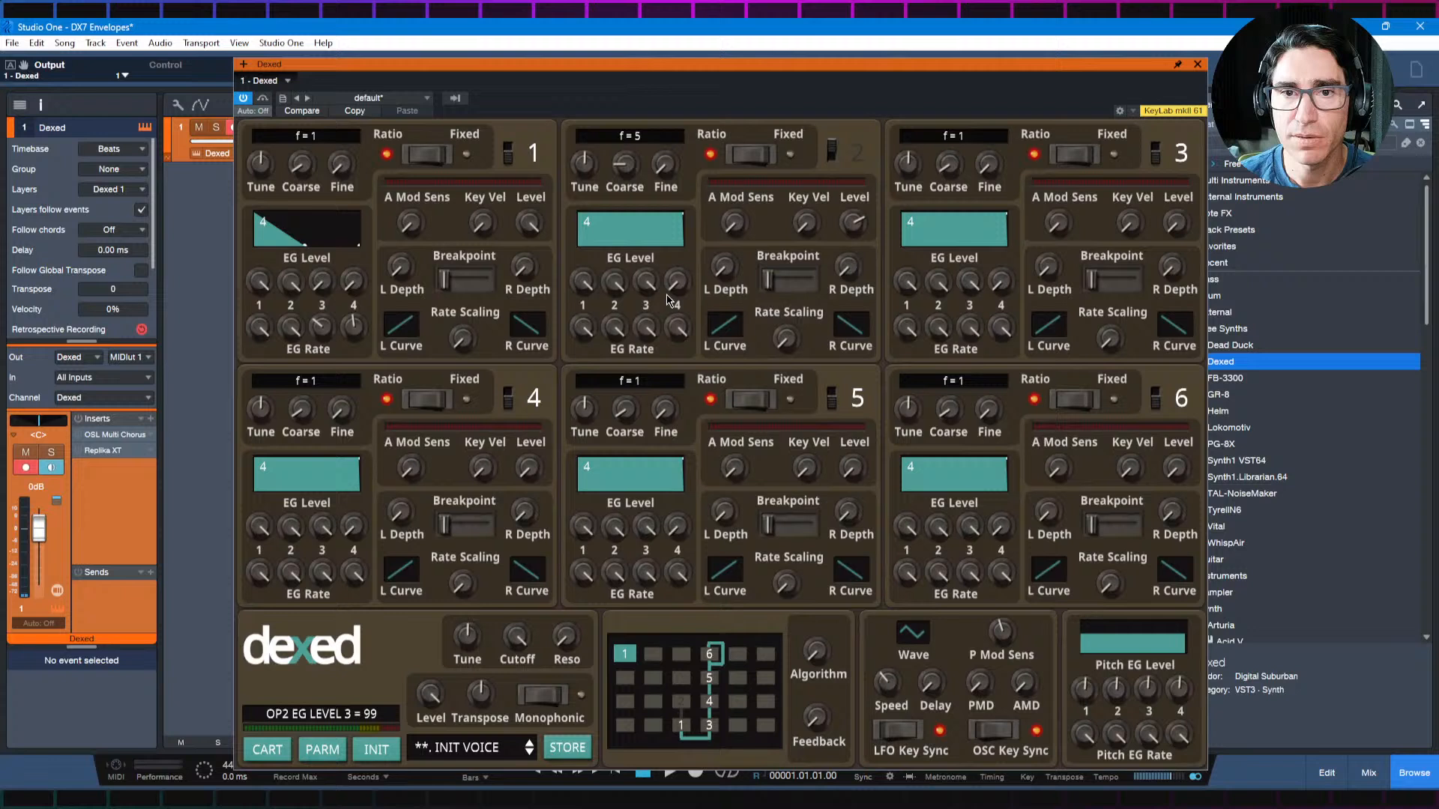
click(832, 152)
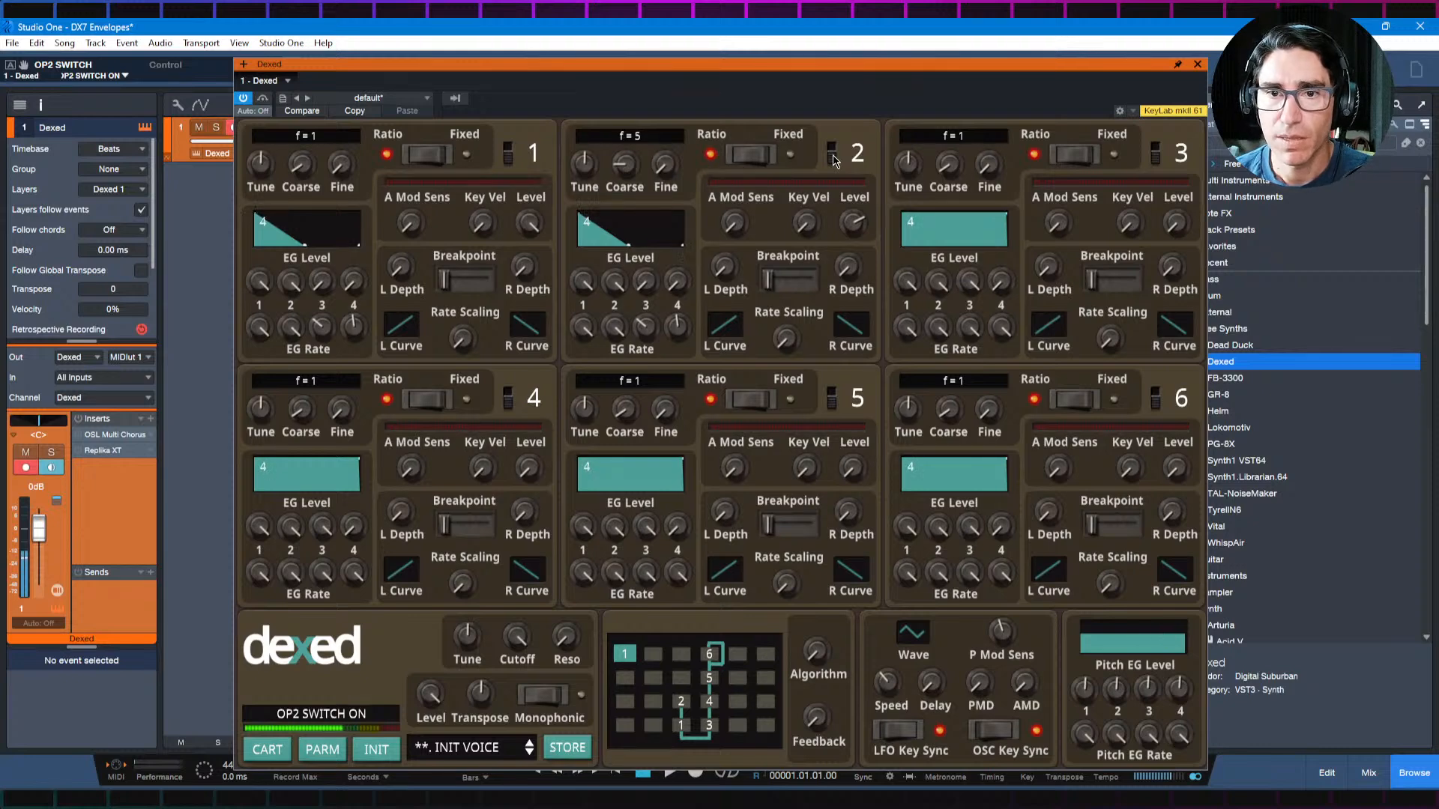
Step: Set EG Rate 4 to 40 on operator 2 and 36 on operator 1, and raise operator 2's output level slightly
mouse_move(604, 330)
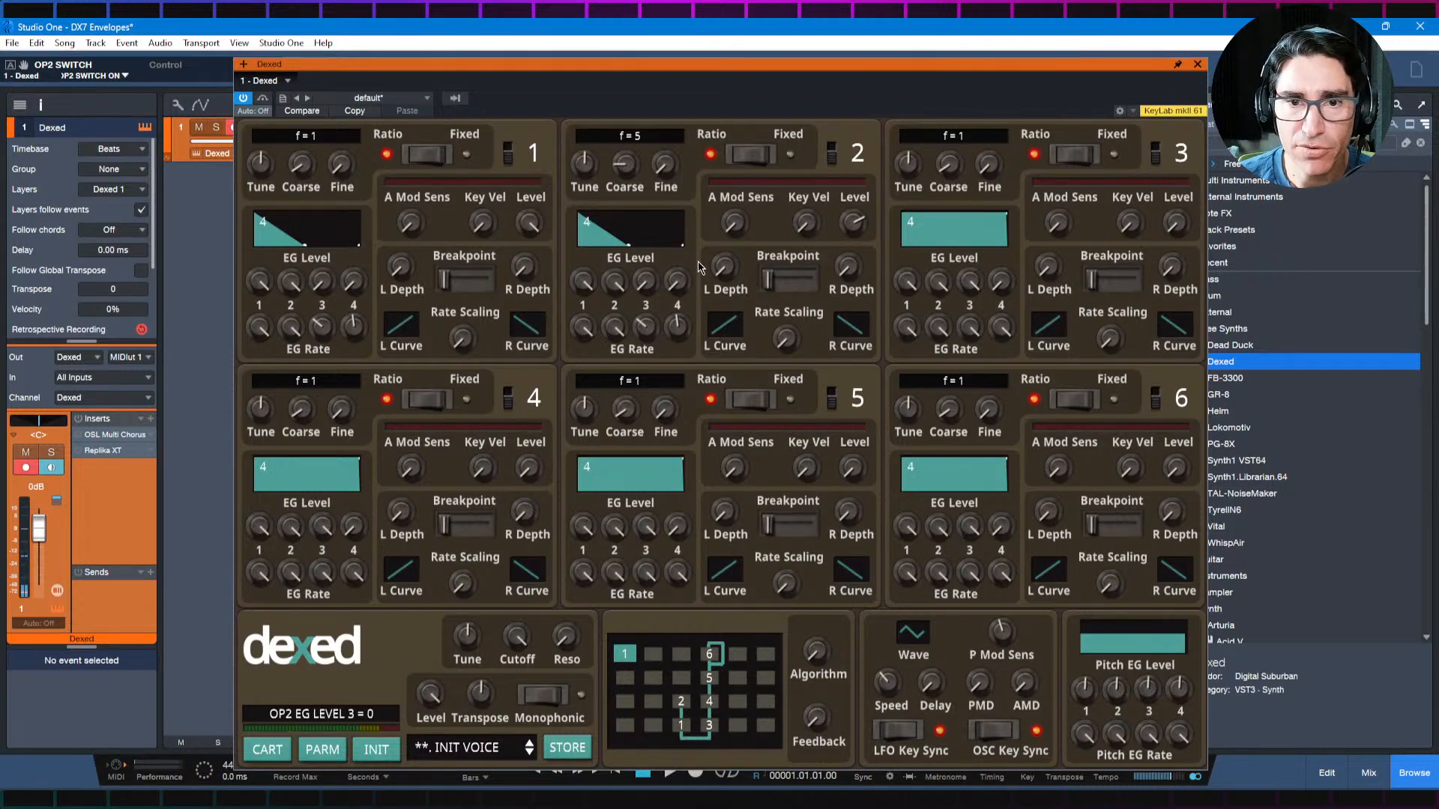
mouse_move(677, 323)
drag(677, 324, 674, 339)
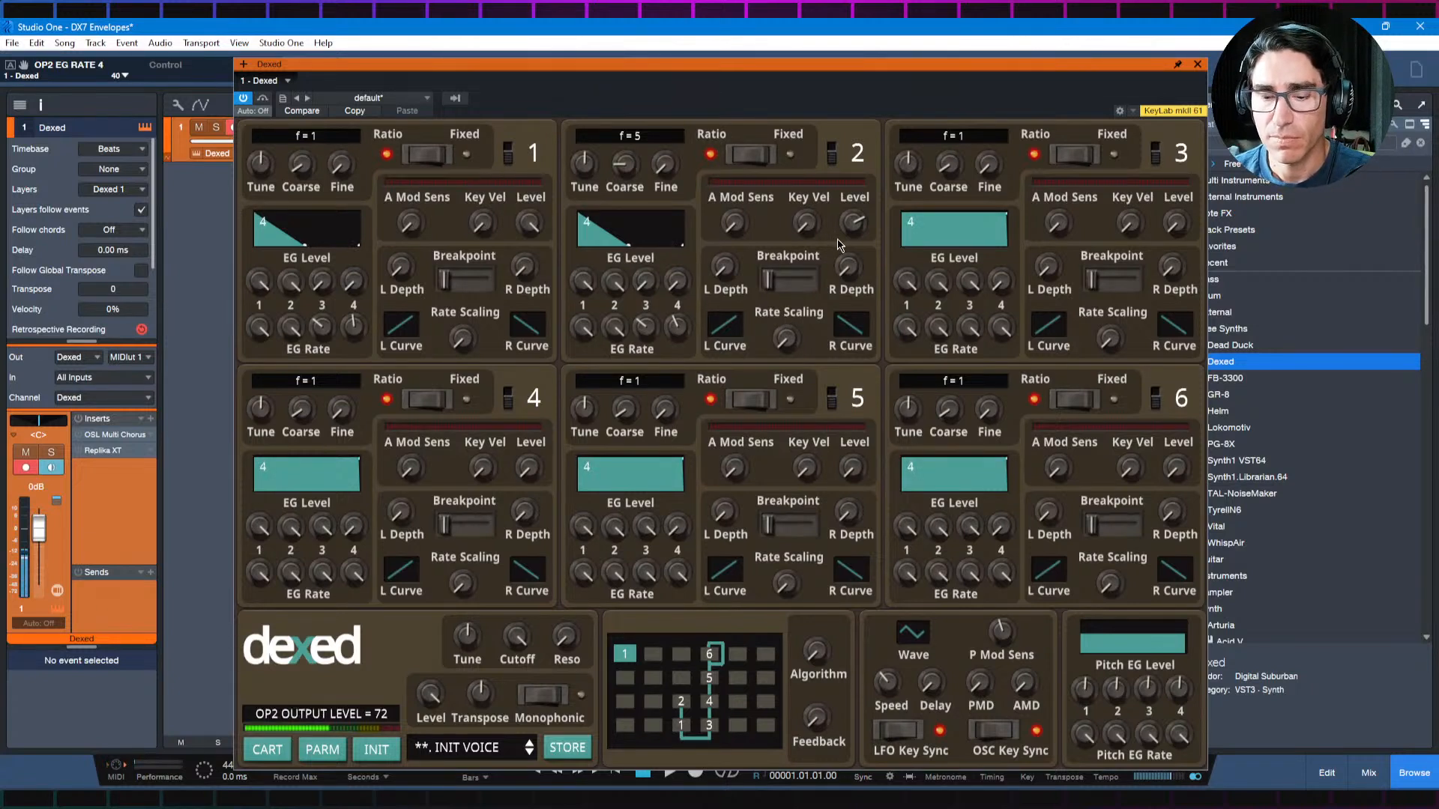
mouse_move(852, 231)
mouse_down()
mouse_move(853, 200)
mouse_move(850, 274)
mouse_move(853, 201)
mouse_move(852, 218)
mouse_up()
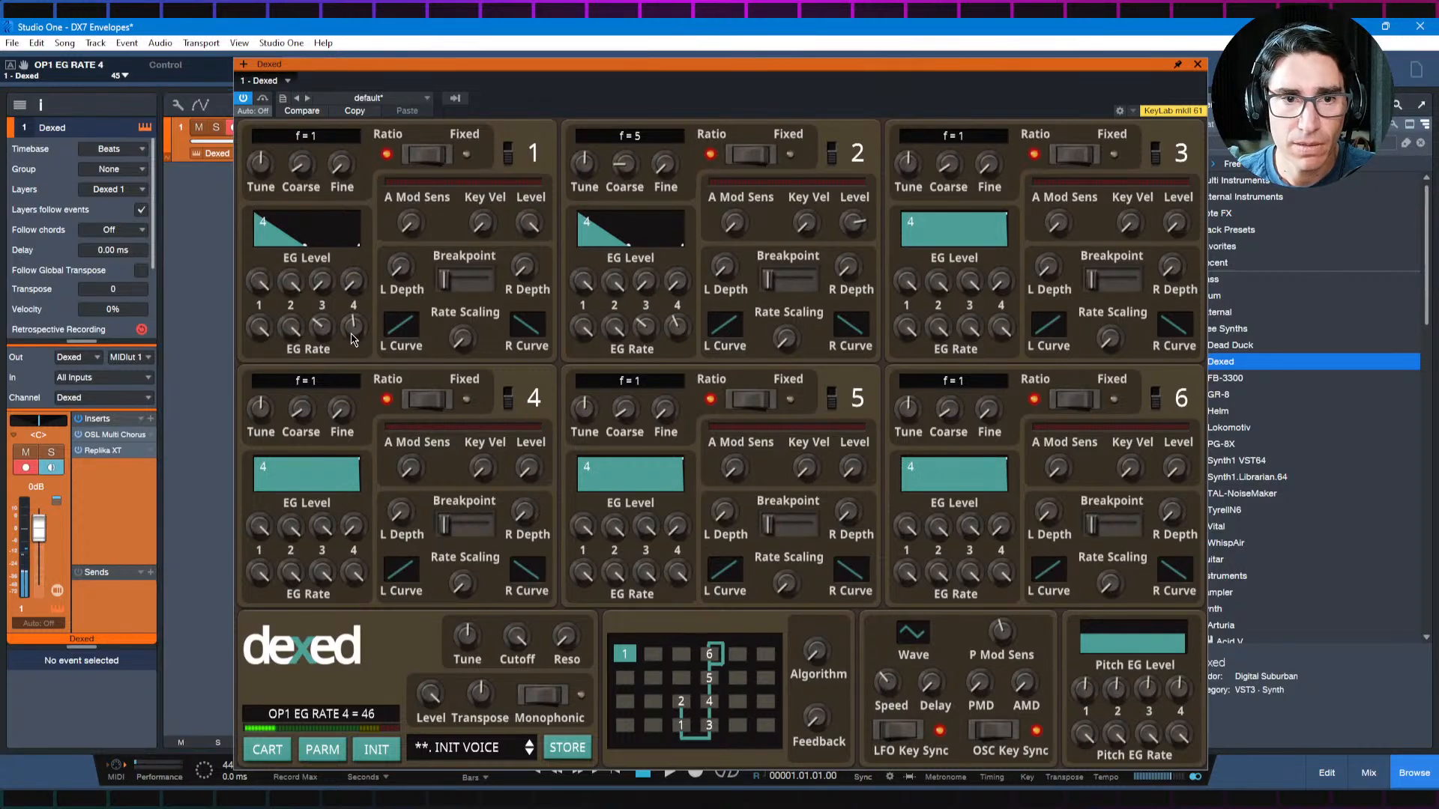
drag(347, 359, 349, 366)
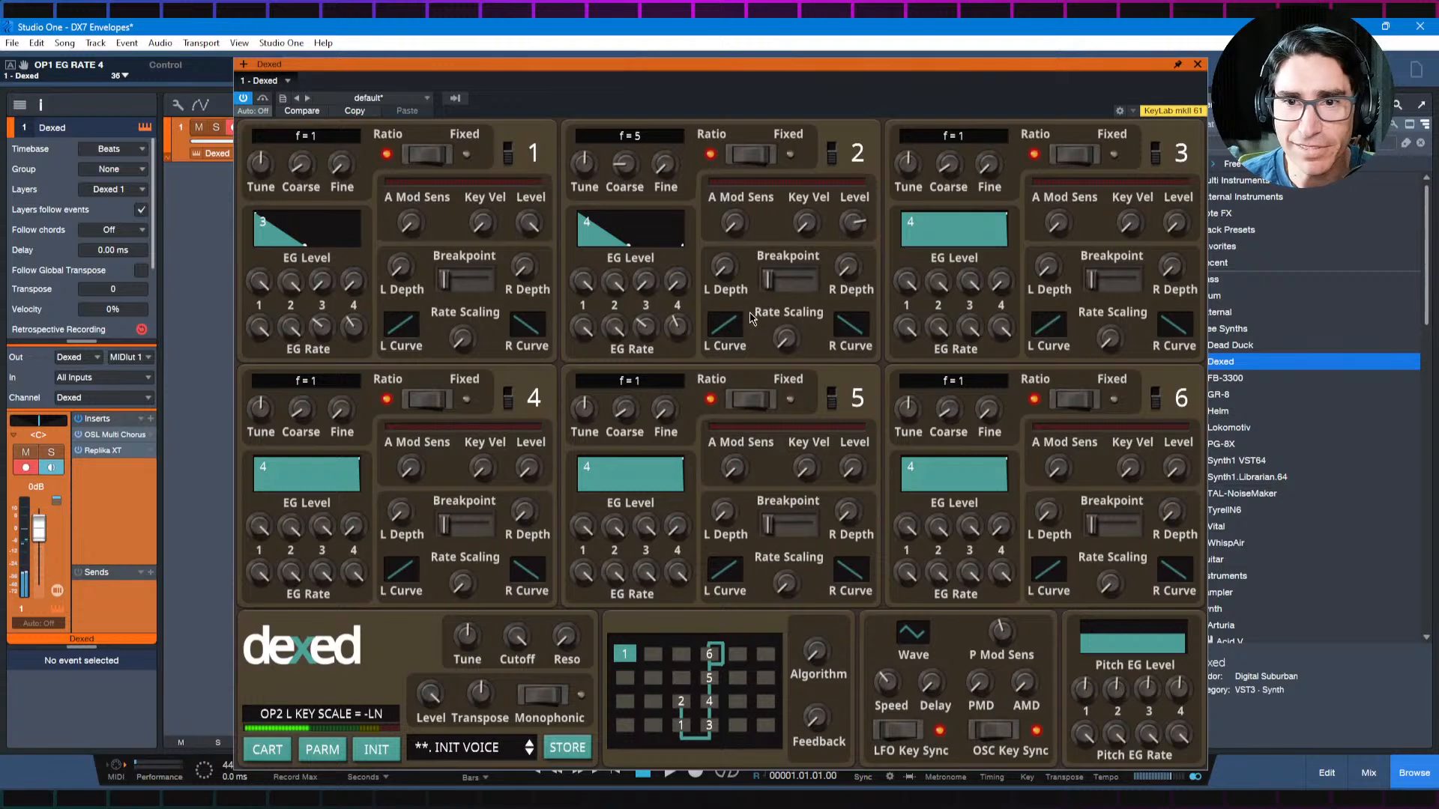
Step: Compare operator 2's output level at 71 and 55, and leave it at 71
drag(852, 216, 858, 245)
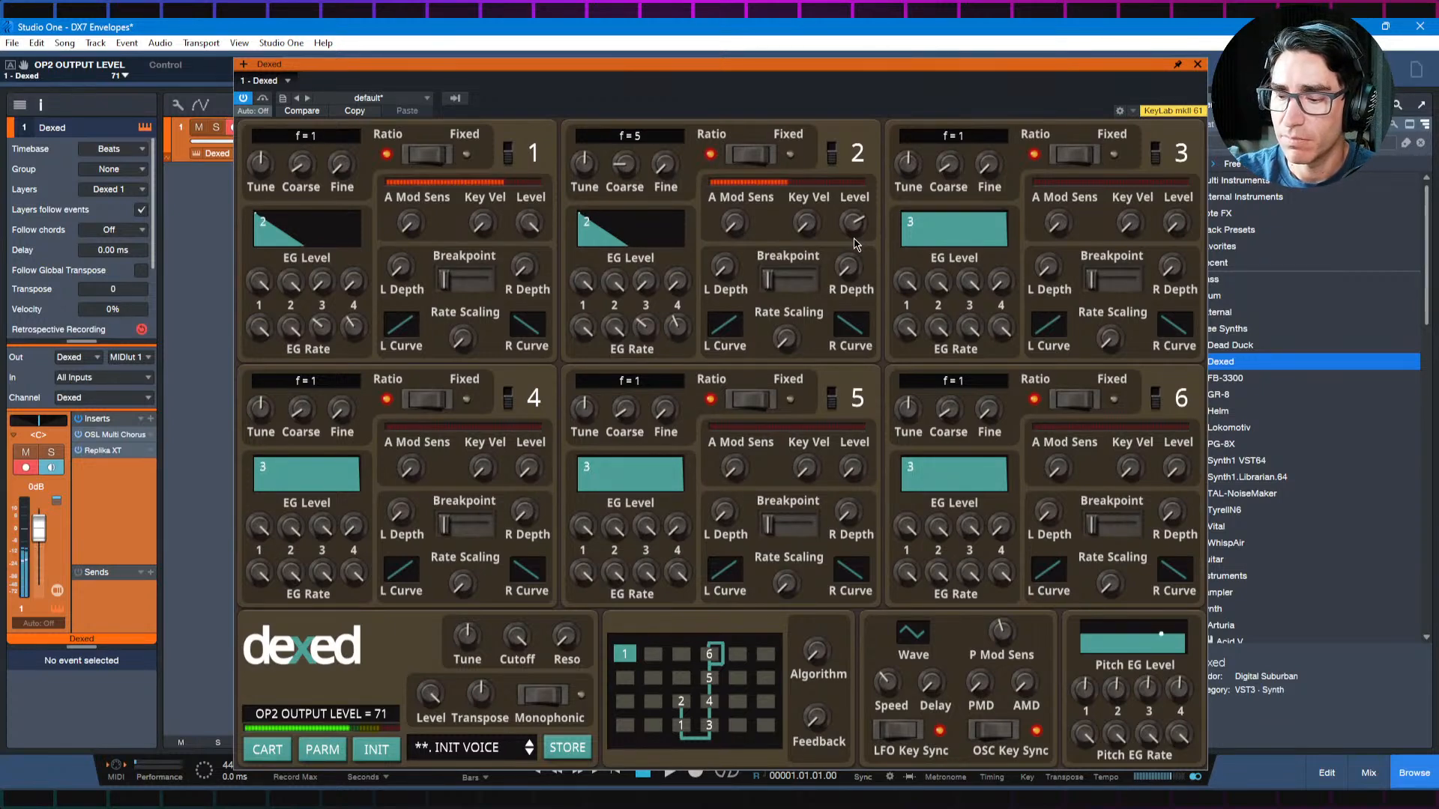
drag(856, 244, 860, 277)
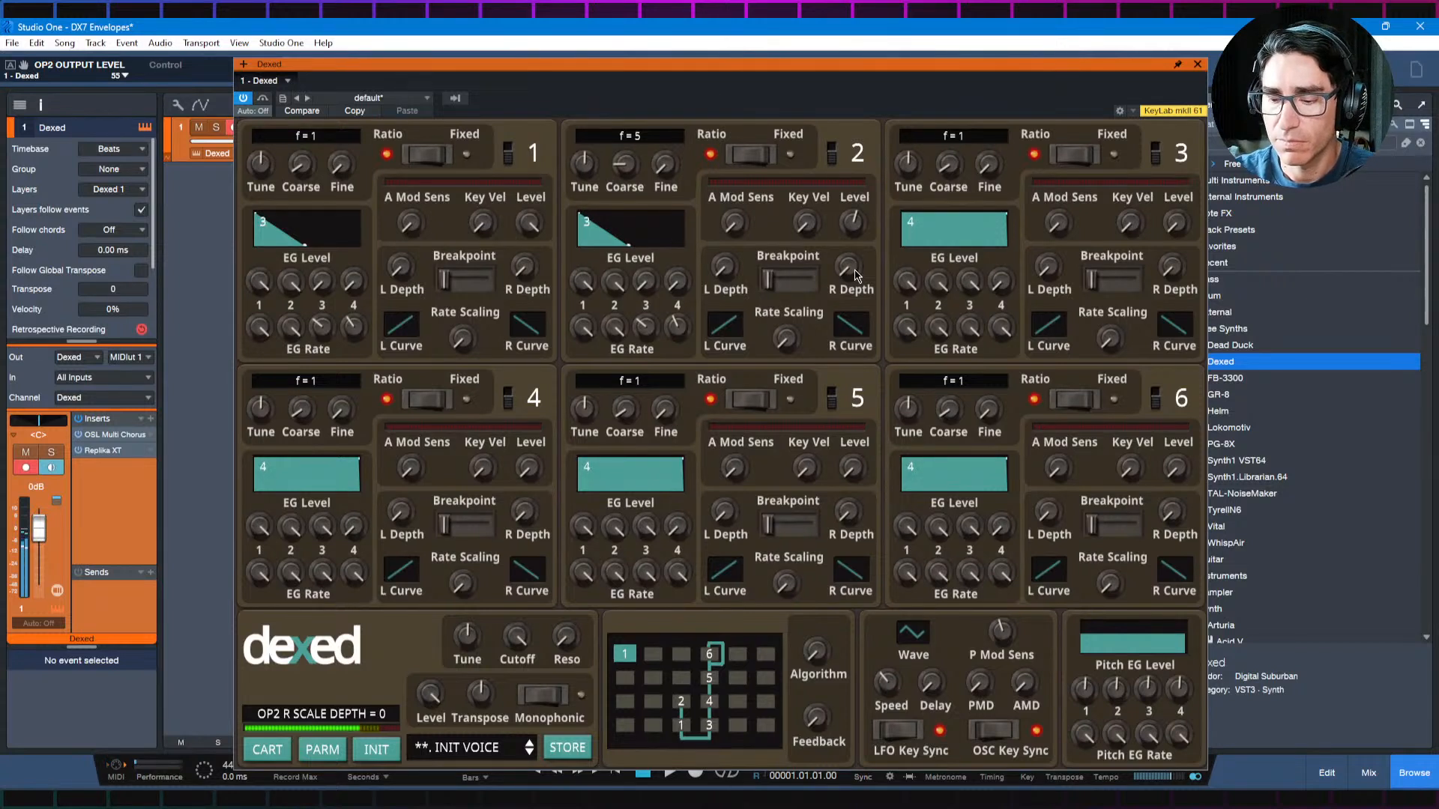
drag(853, 237, 860, 190)
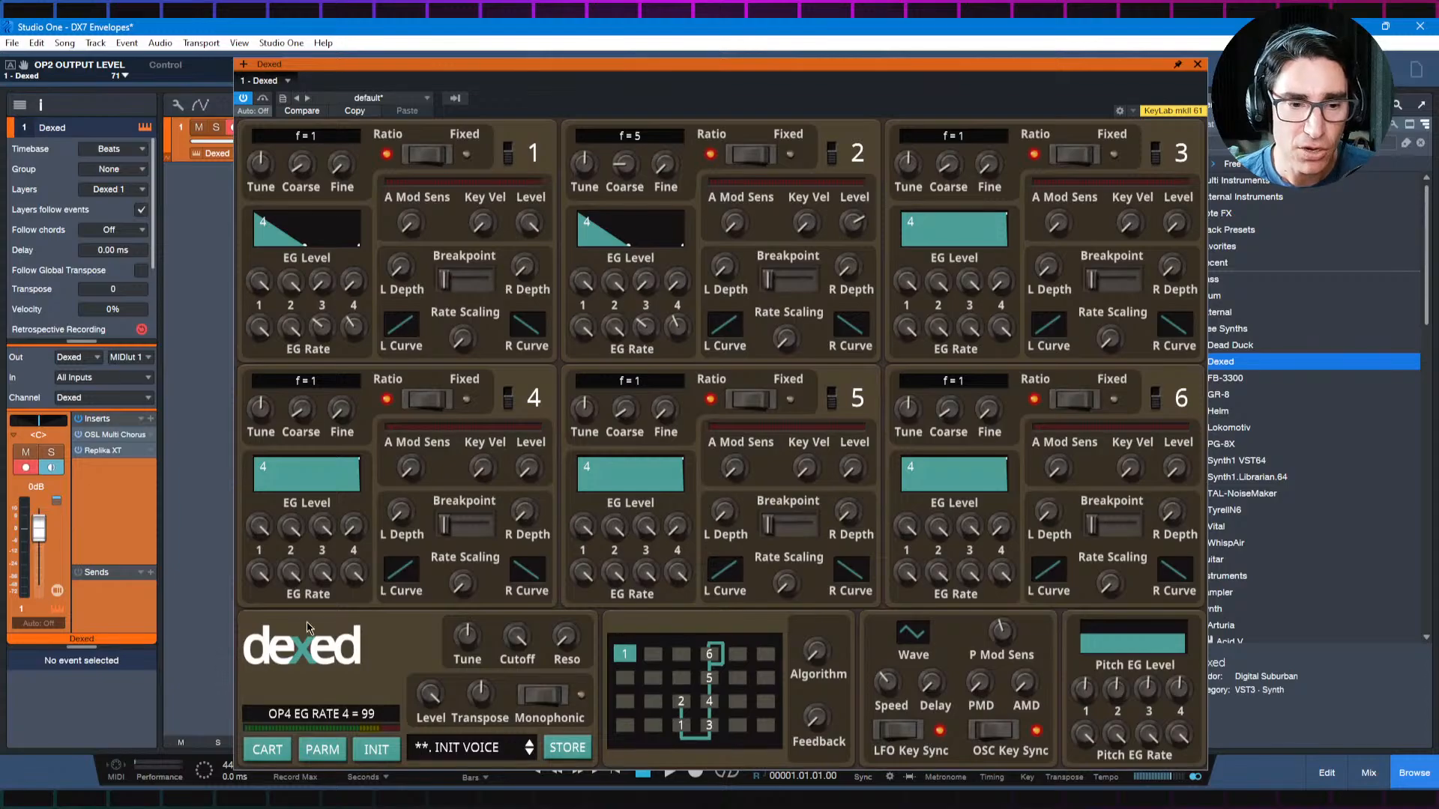
Step: Review the Envelope Recipes in the diagrams.net notes and, back in Dexed, switch off operators 1 and 2 while leaving operator 3 on
key(alt+Tab)
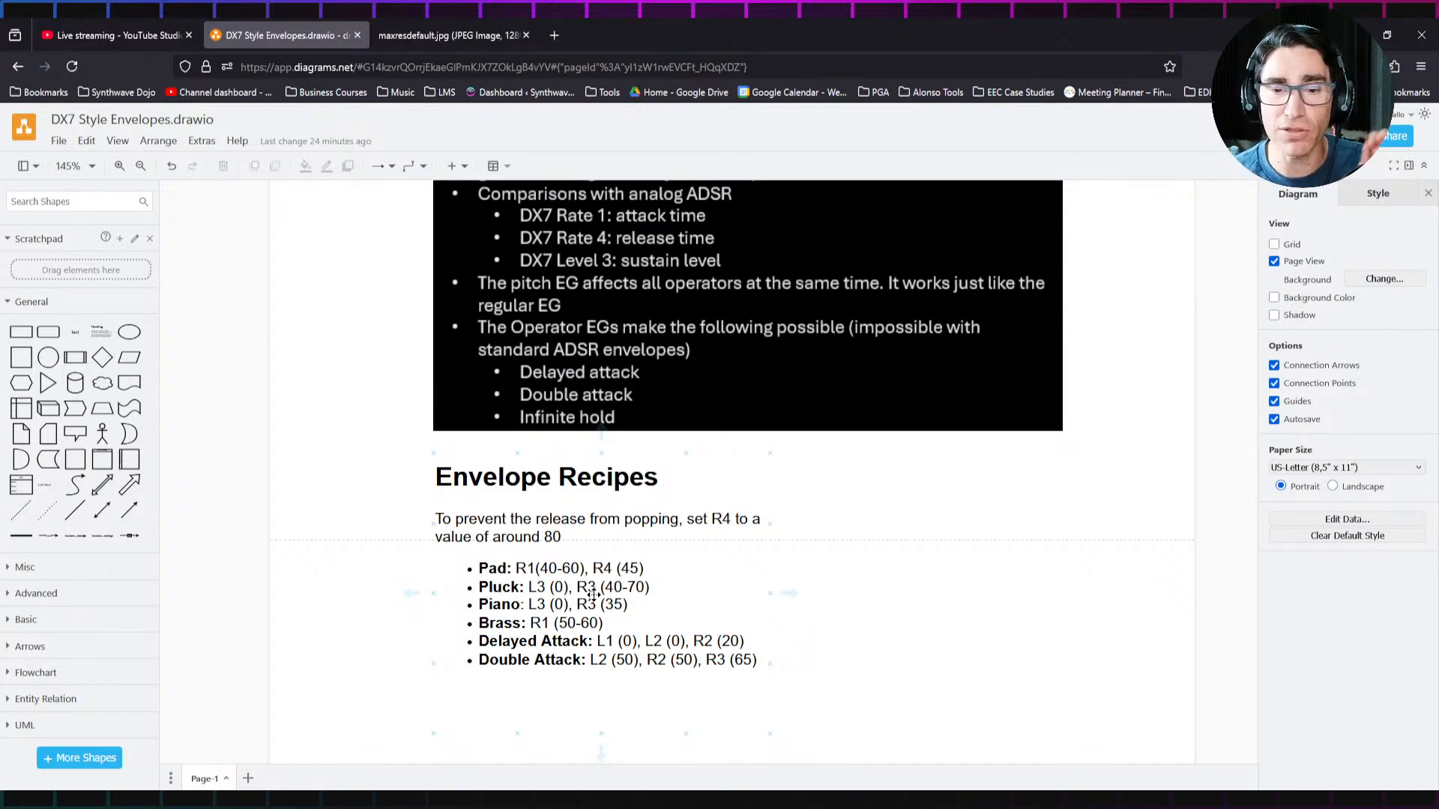
key(alt+Tab)
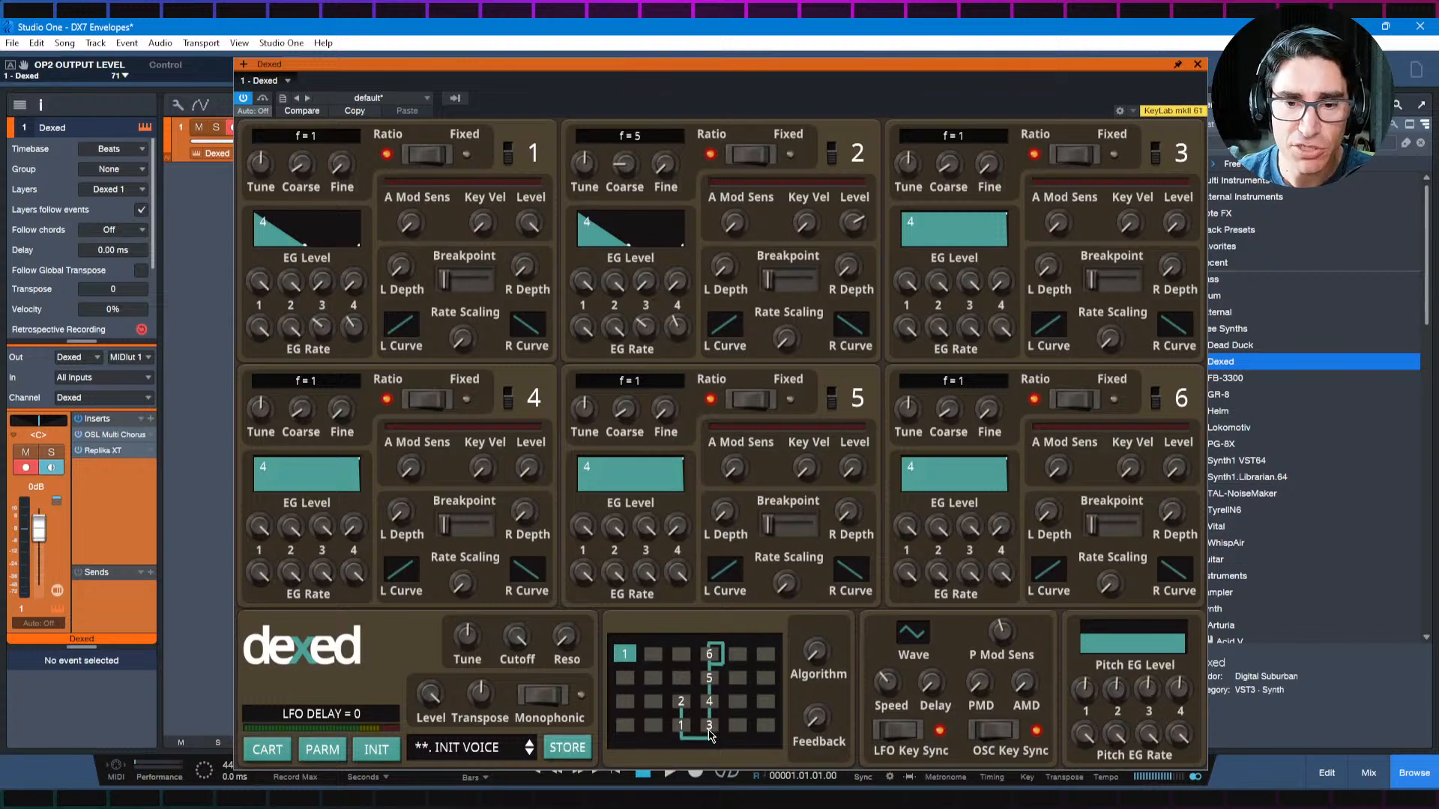
click(509, 150)
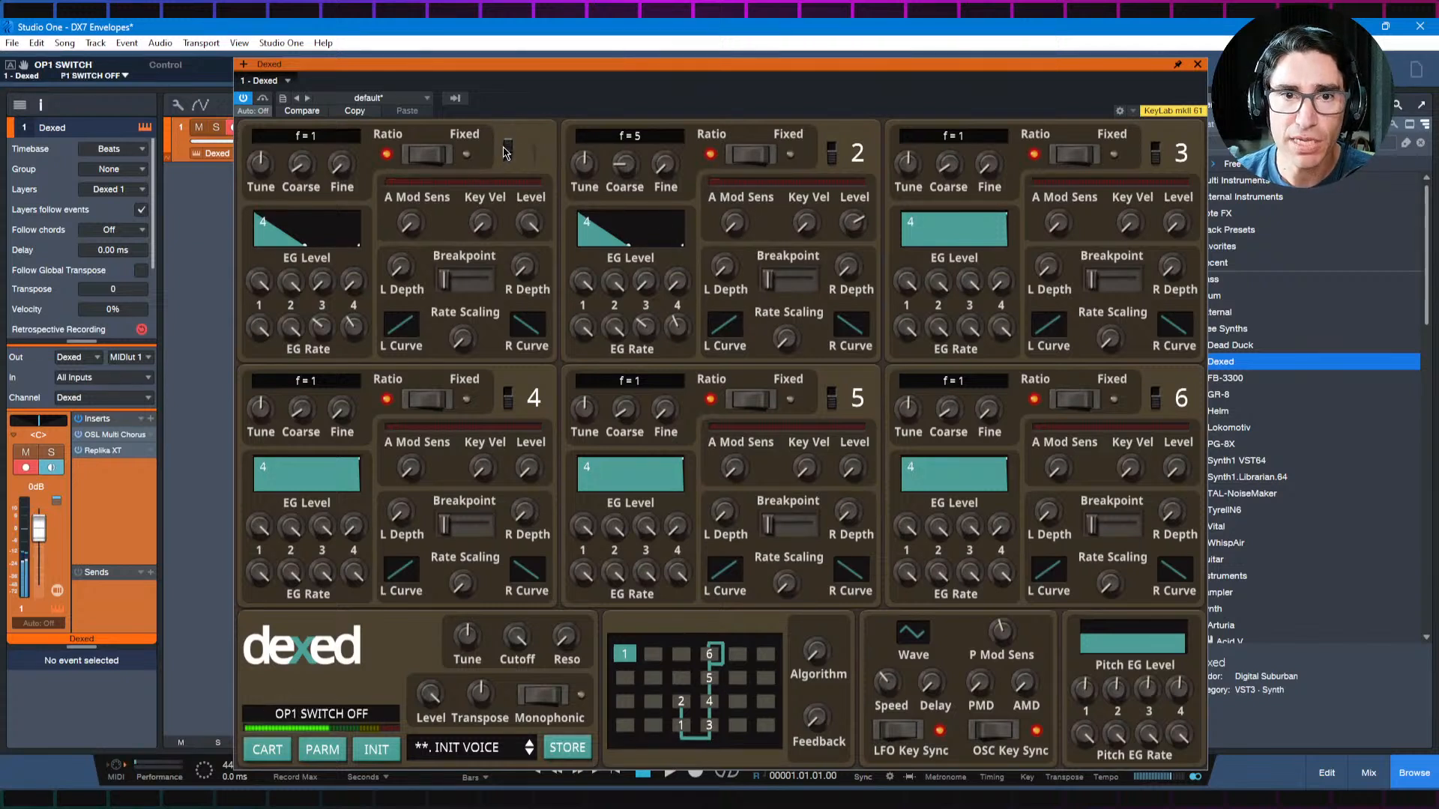
click(831, 152)
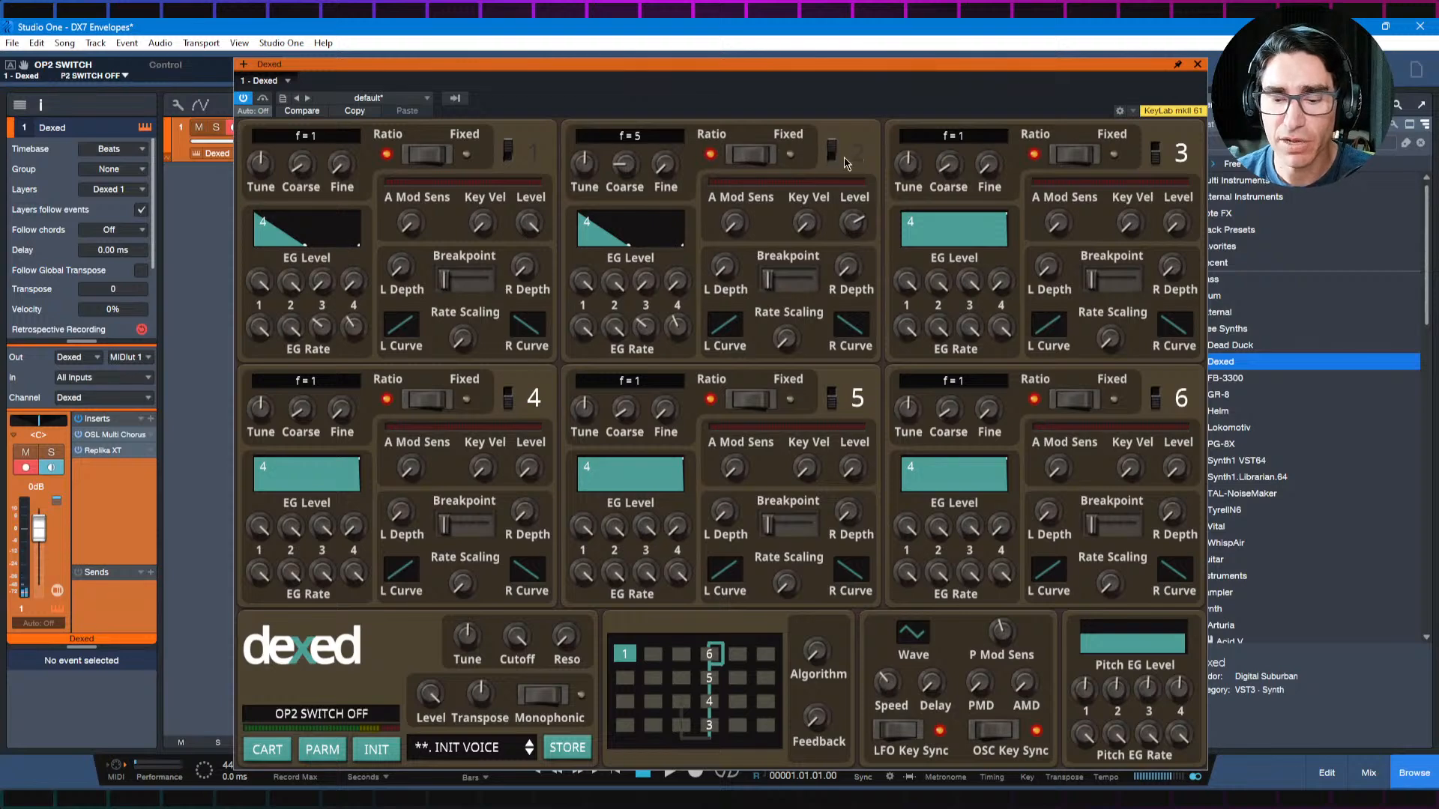
click(1155, 153)
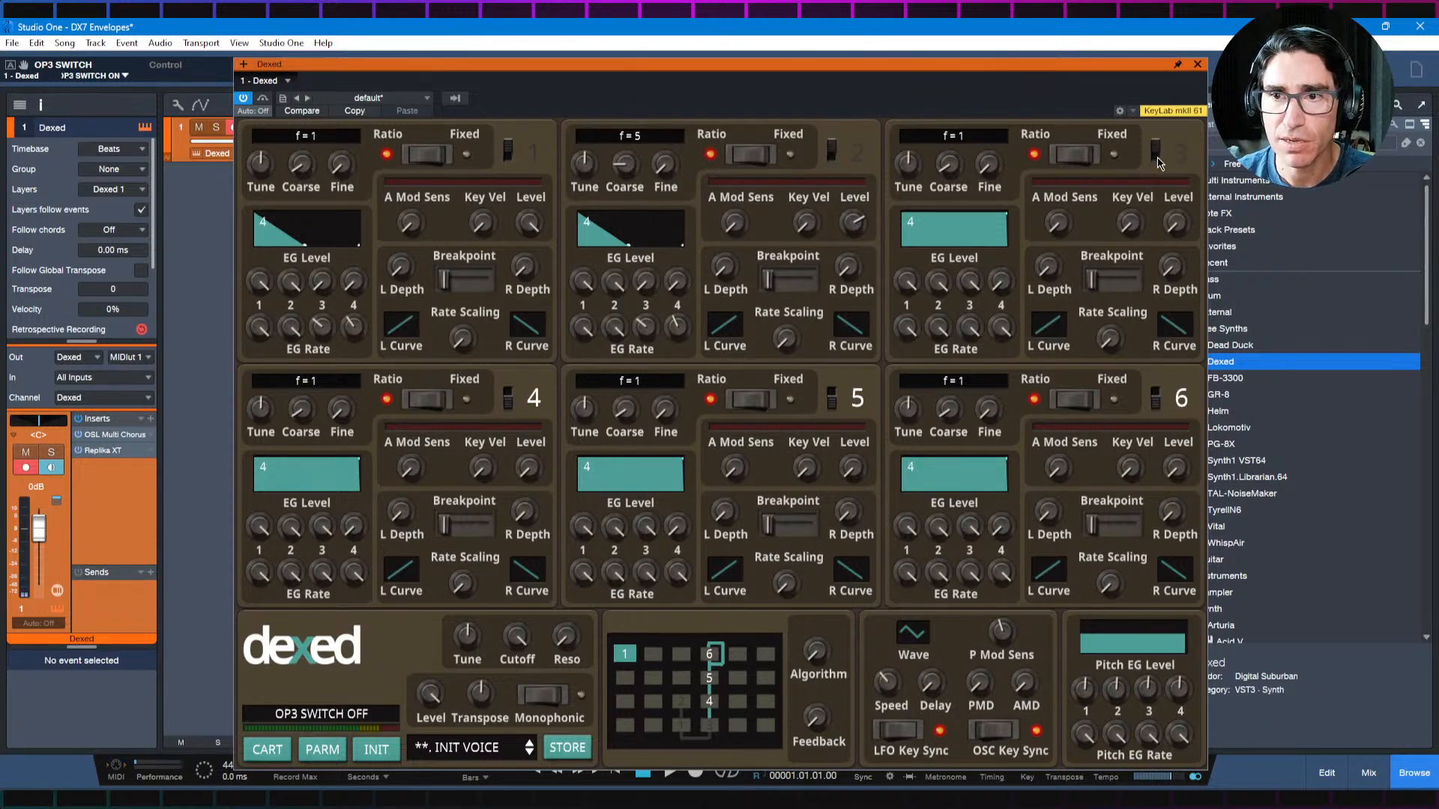
click(1155, 153)
Step: Set operator 3's output level to 99 and its coarse frequency to 11
mouse_move(1178, 221)
drag(1177, 221, 1193, 111)
drag(1181, 227, 1185, 177)
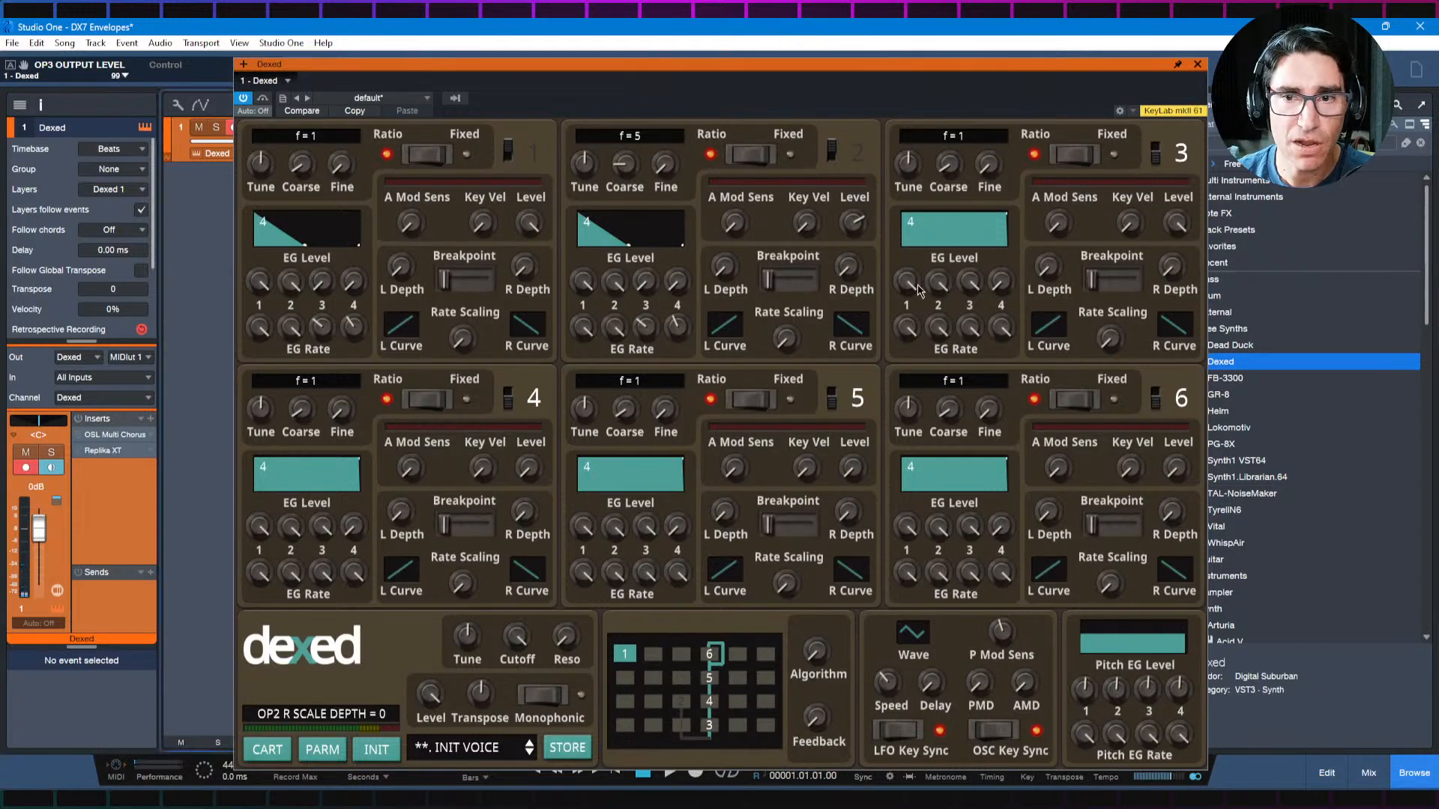
drag(947, 171, 961, 82)
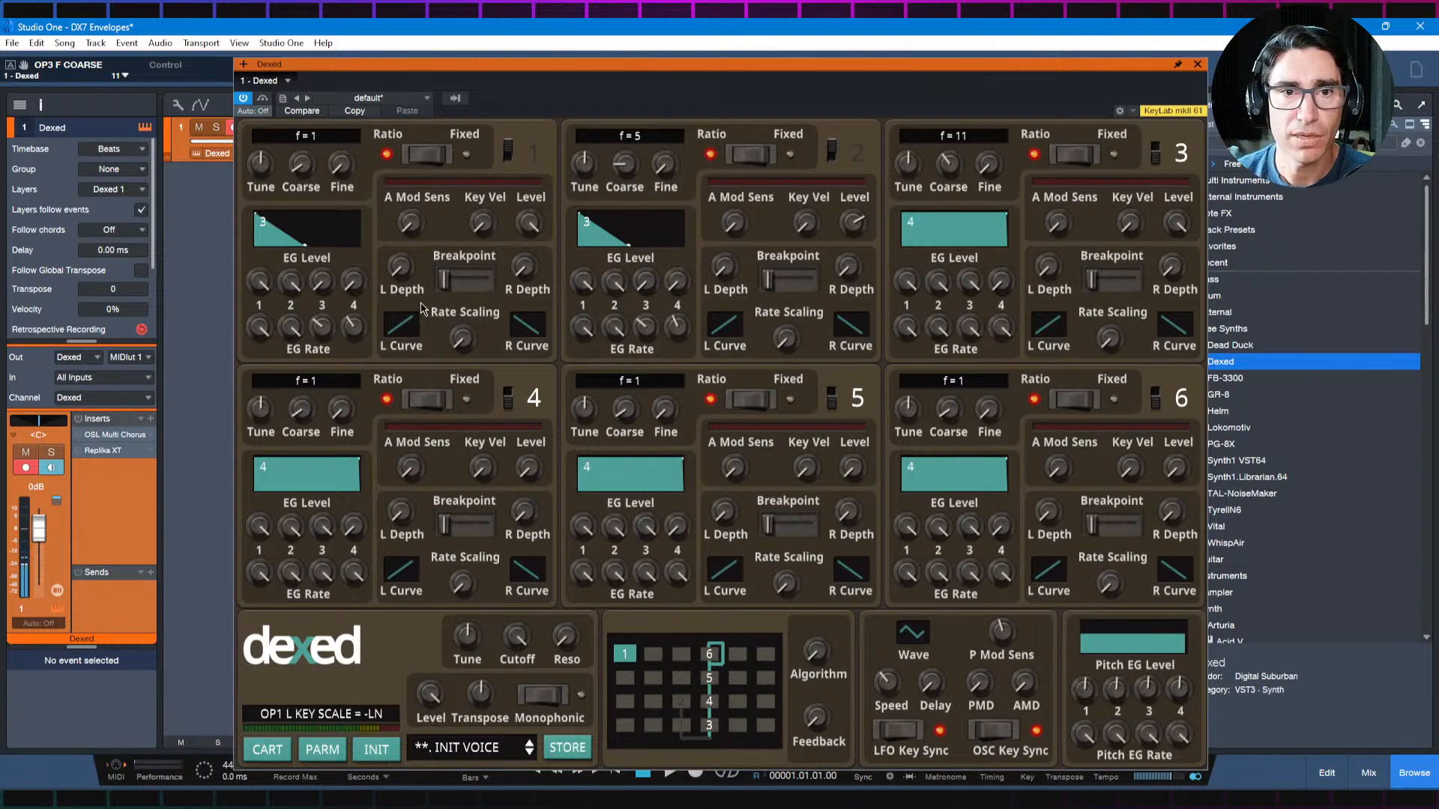
Step: Switch operators 1 and 2 back on so they sound together with operator 3
click(509, 155)
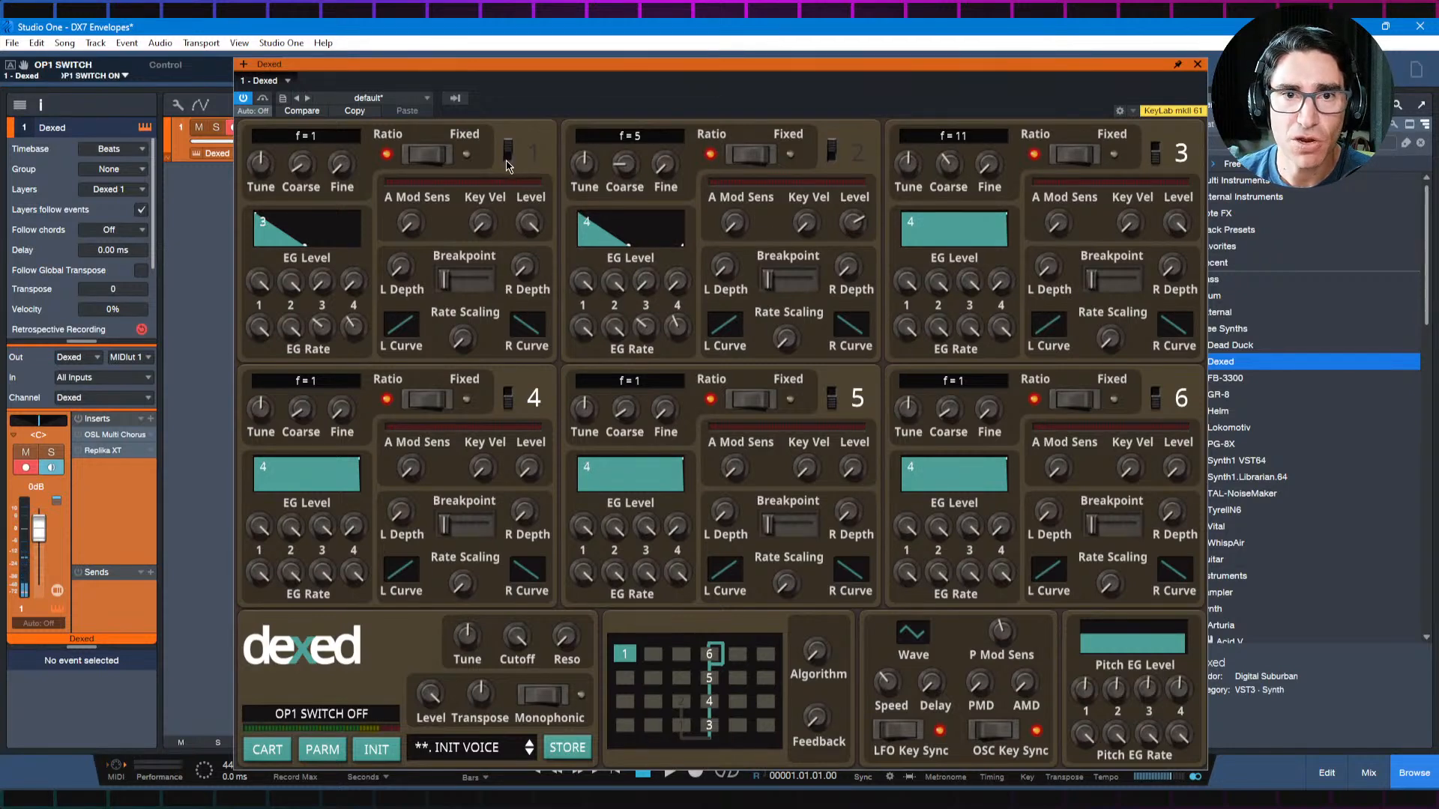
click(831, 157)
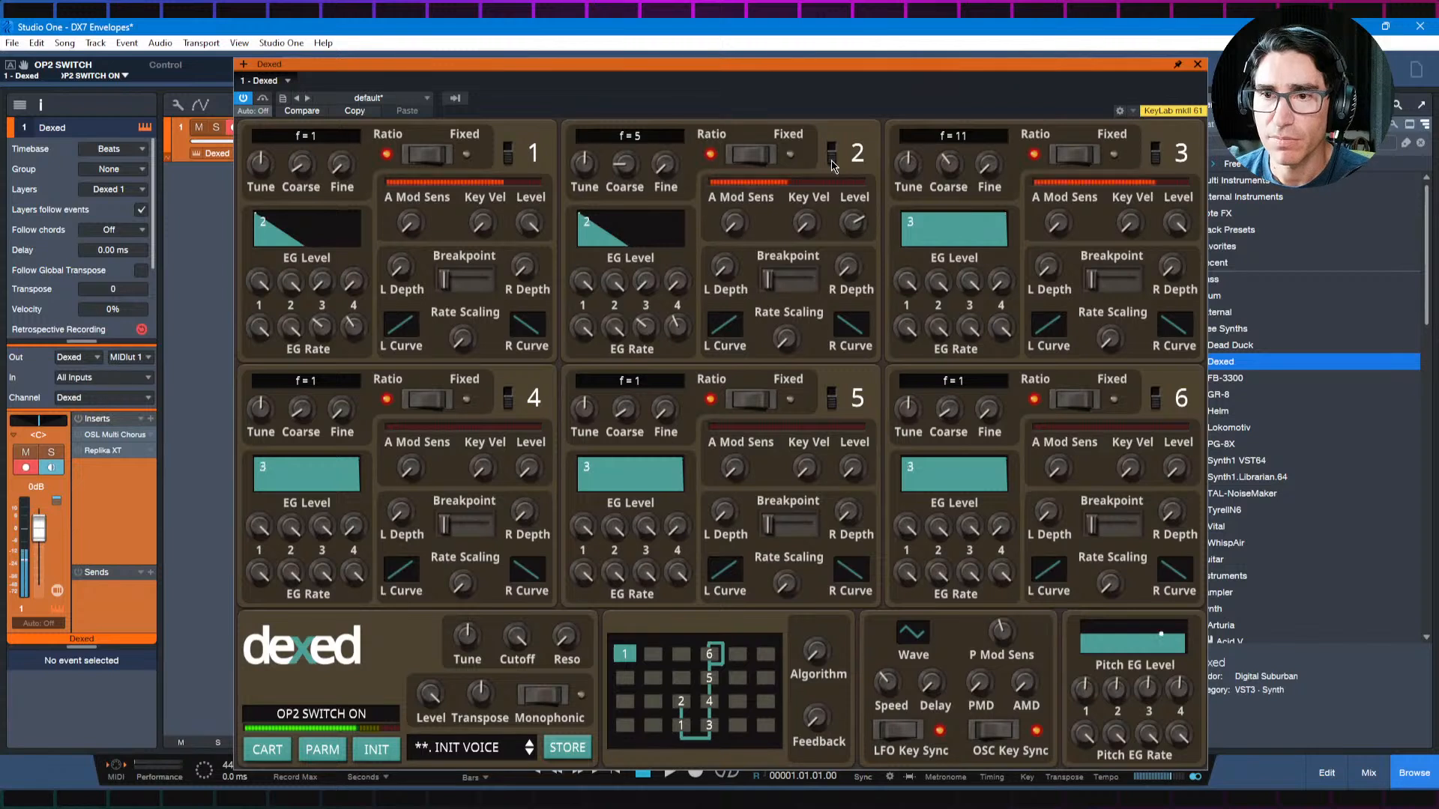
Step: Set operator 3's EG Rate 4 to 26 and bring its output level down to 55
drag(999, 327, 1012, 525)
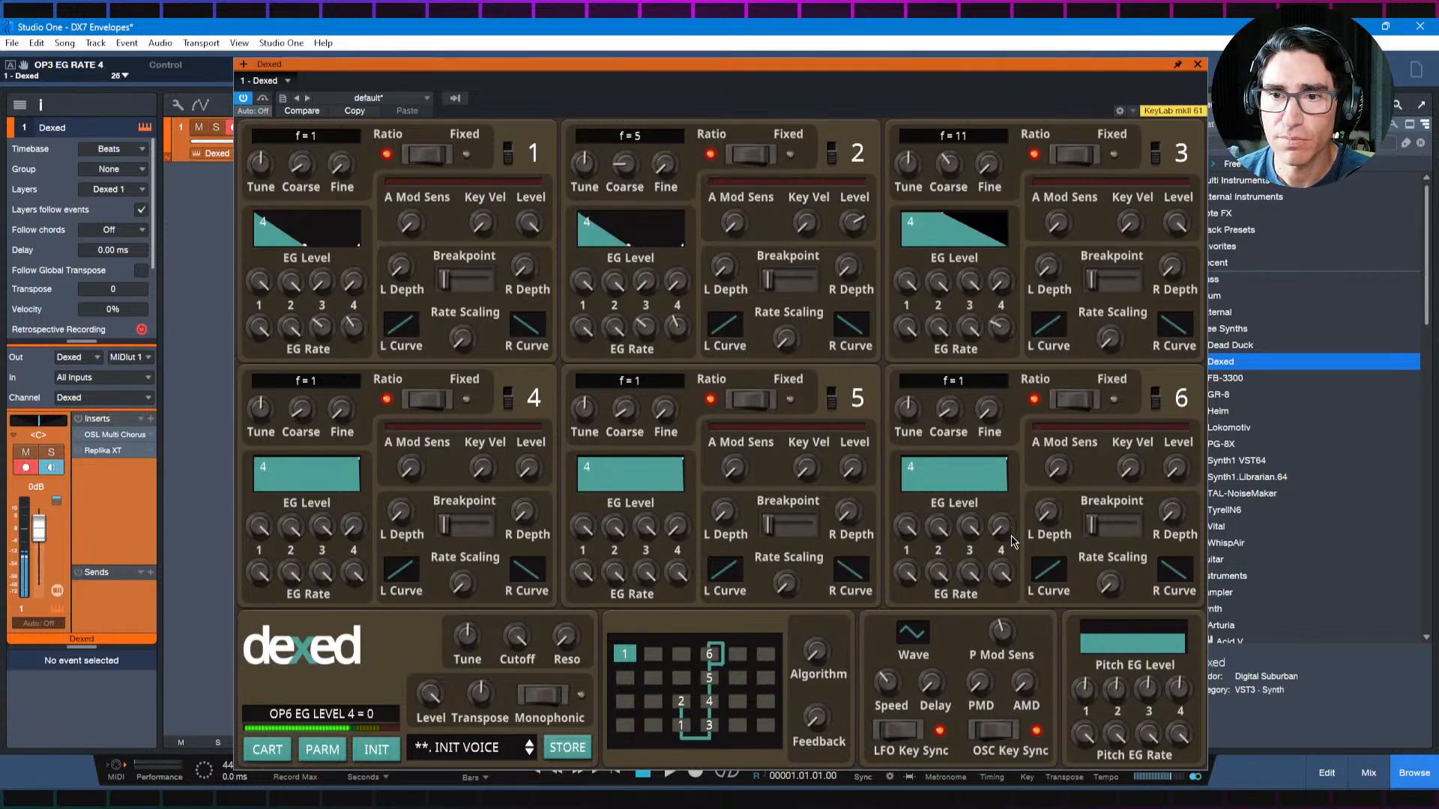
drag(1177, 224, 1173, 371)
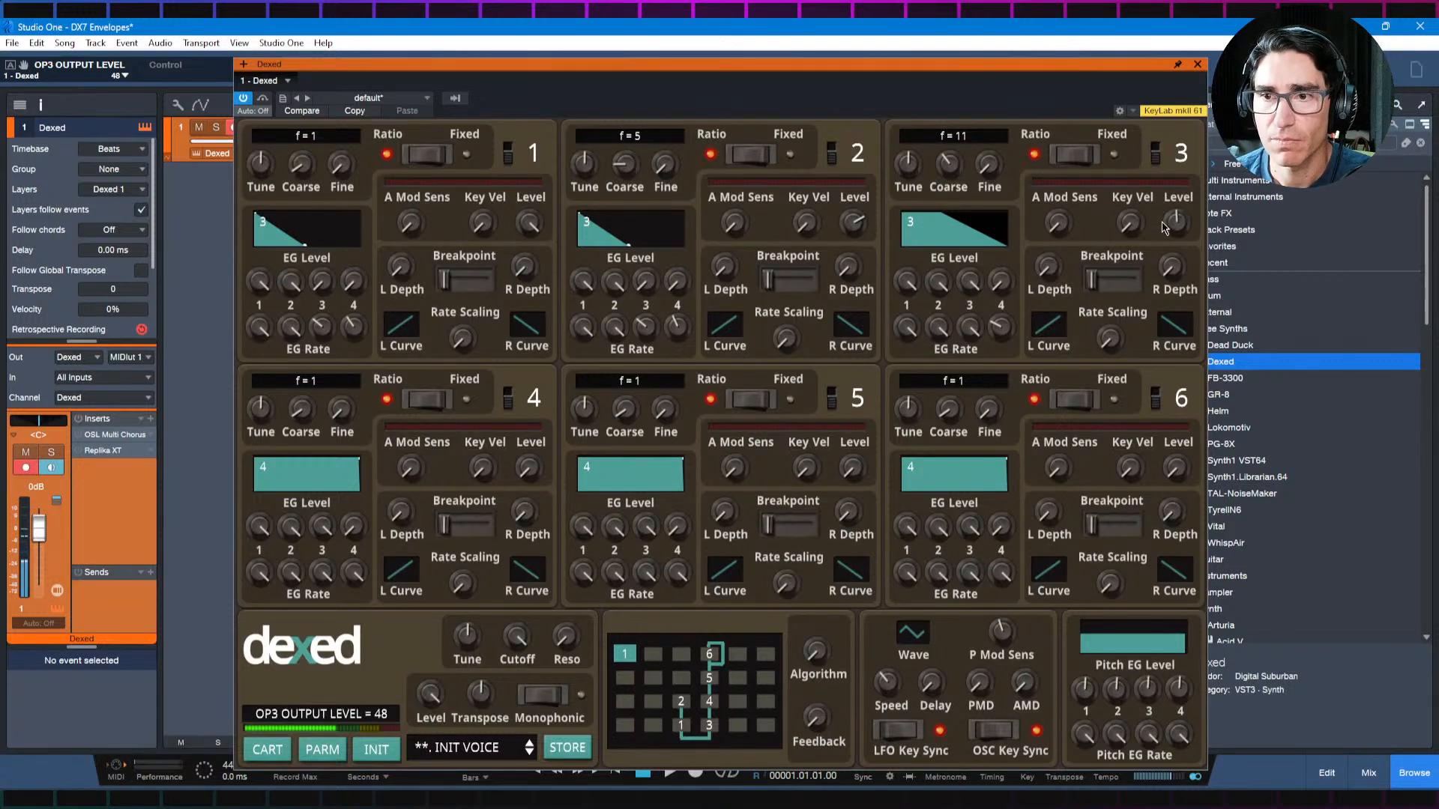
drag(1174, 236, 1195, 212)
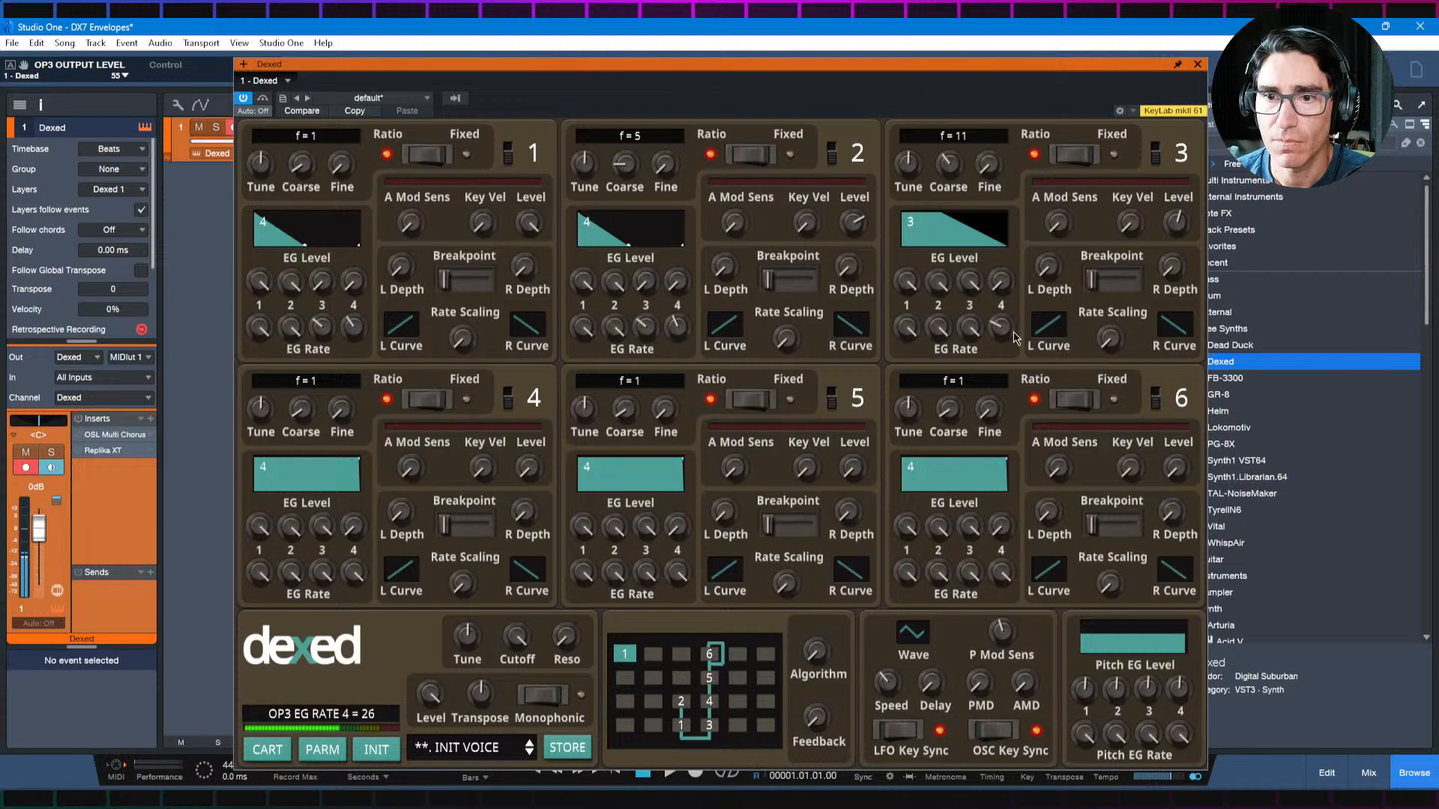
Step: Set operator 3's EG Rate 4 to 37, lower its EG Level 3 for a quick decay, and raise its output level to 78
drag(1007, 333, 950, 545)
drag(965, 287, 978, 471)
drag(1178, 223, 1172, 177)
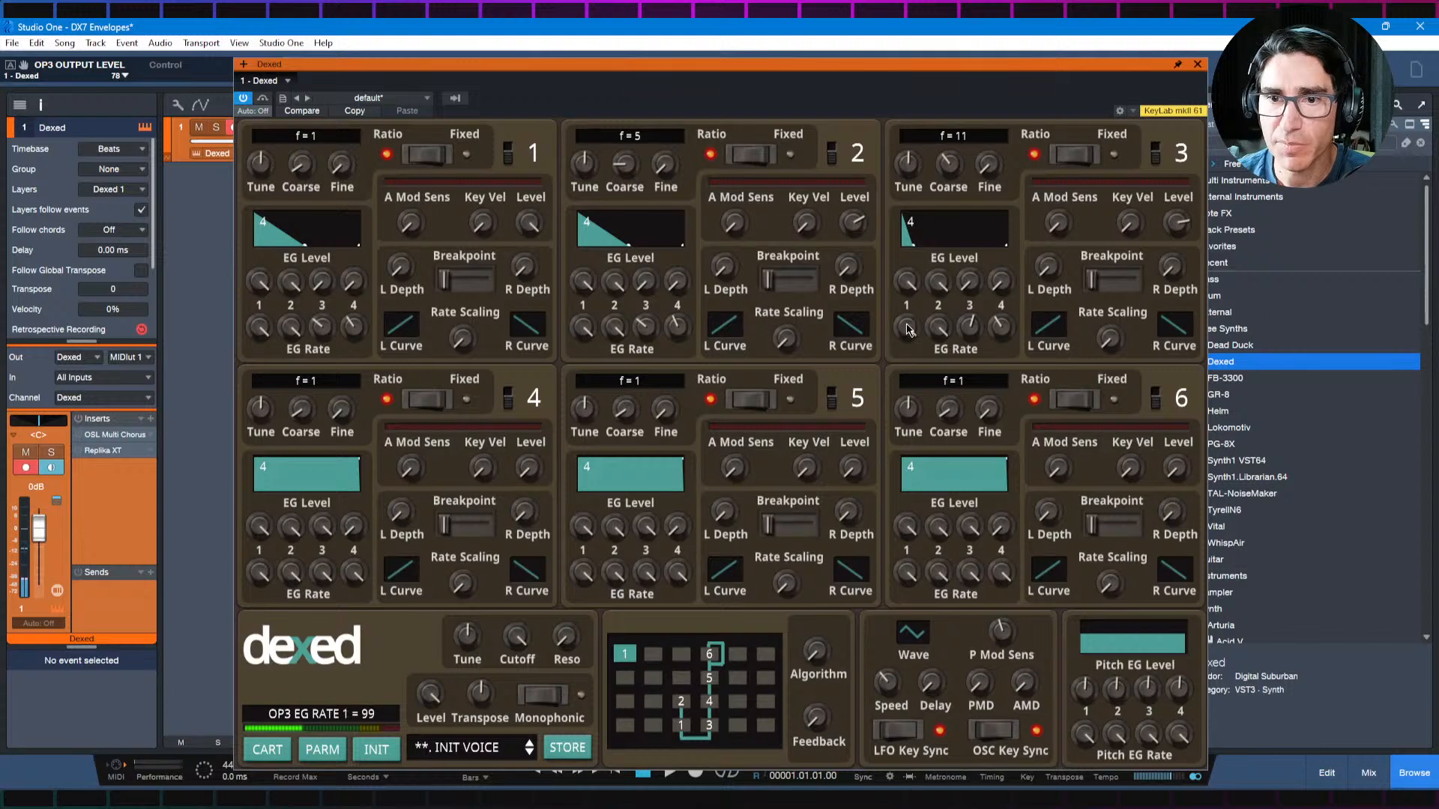
Step: Set operator 3's EG Rate 1 to 42 and EG Rate 3 to 99, and raise its EG Level 3 back to full
drag(908, 330, 916, 475)
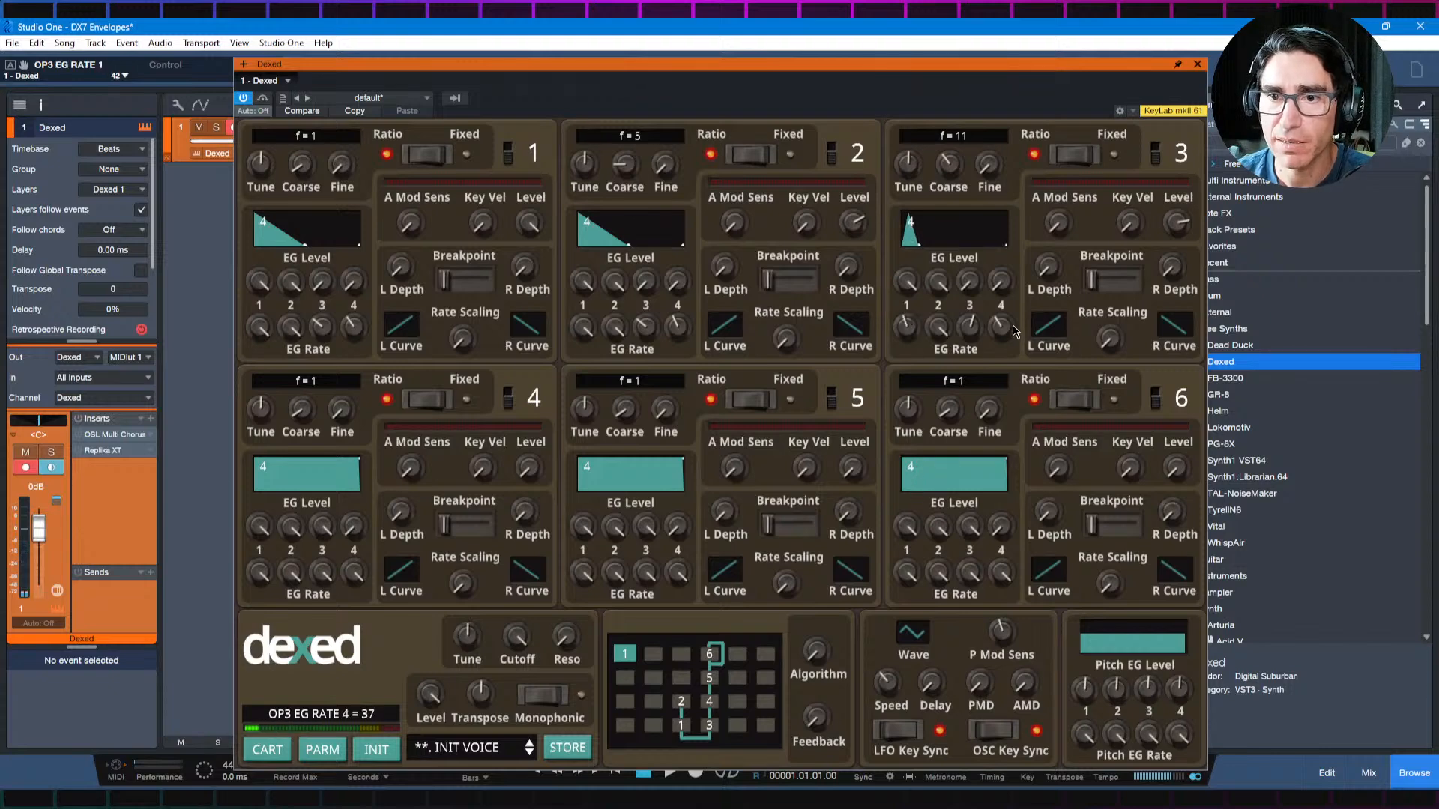
drag(969, 282, 973, 261)
drag(972, 325, 981, 174)
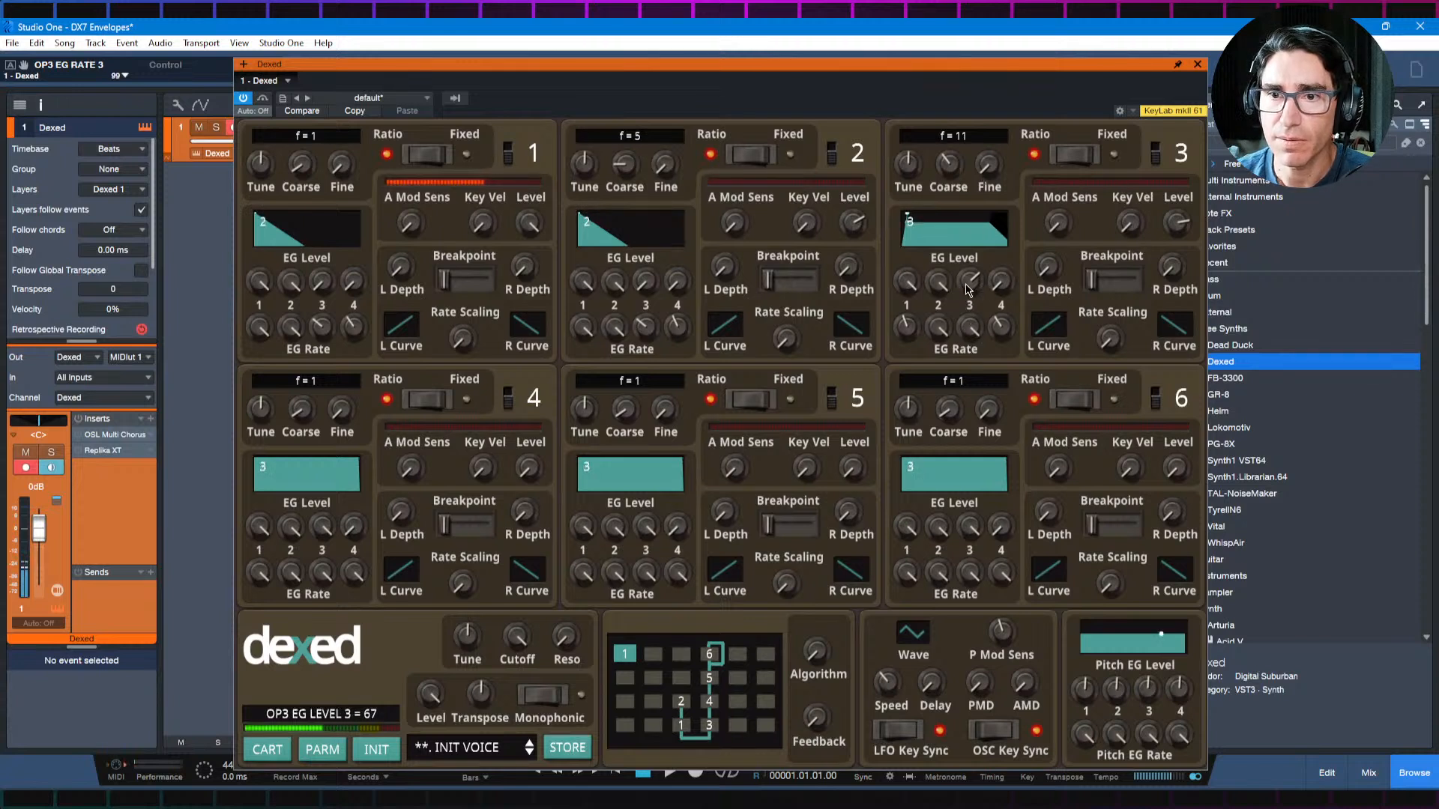
Step: Lower operator 3's output level to 45 to blend it beneath the first two operators
drag(1178, 224, 1178, 304)
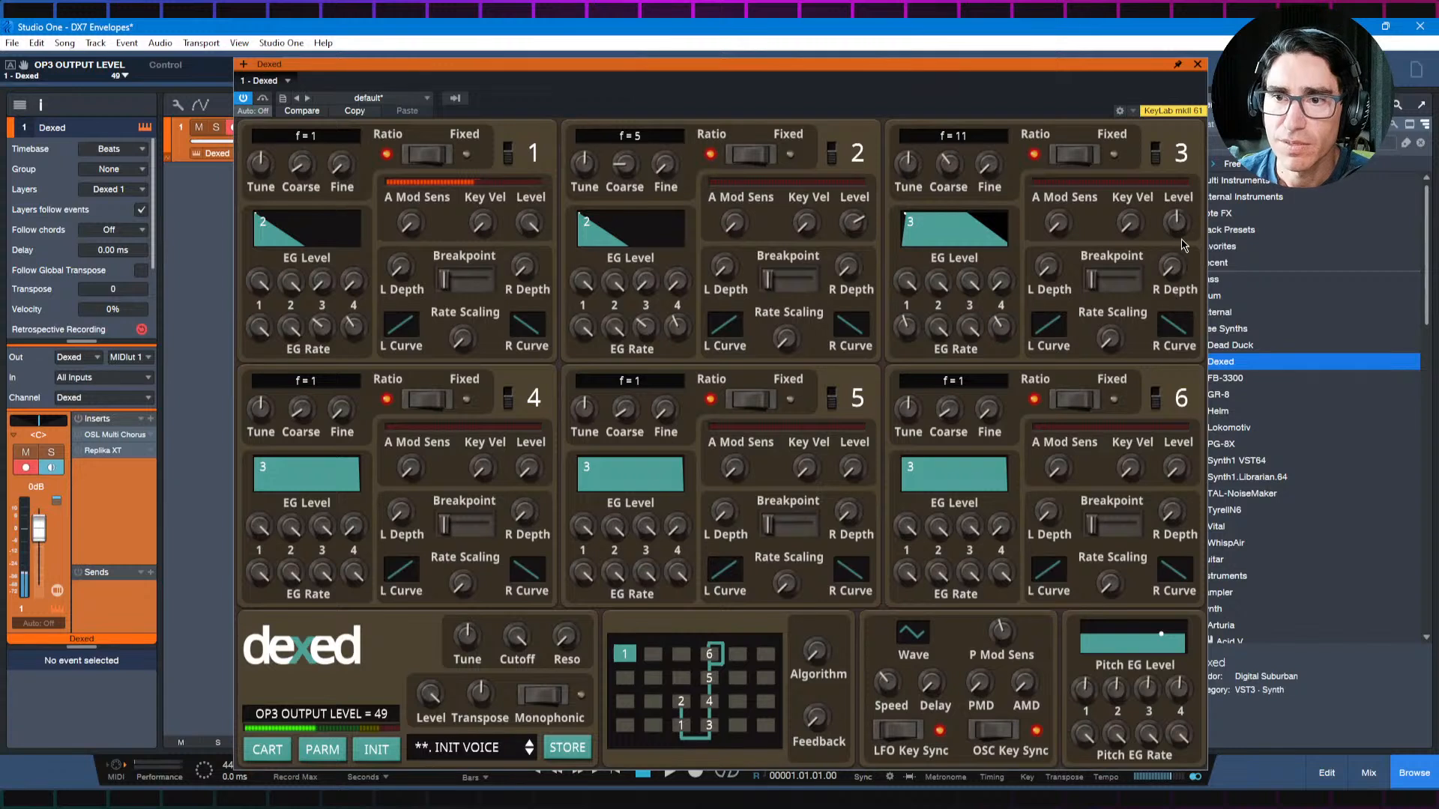
drag(1177, 226, 1177, 233)
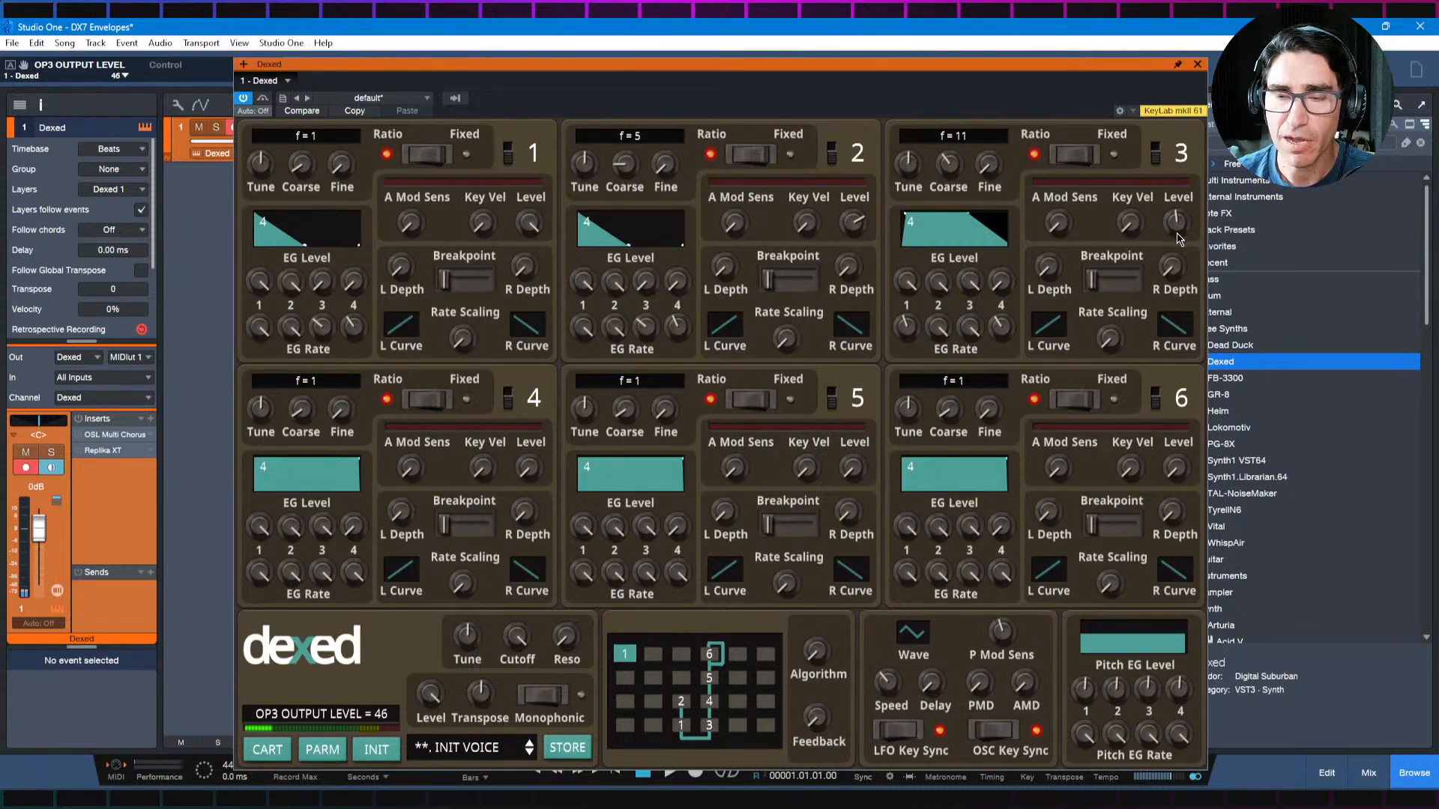
drag(1177, 235, 1178, 238)
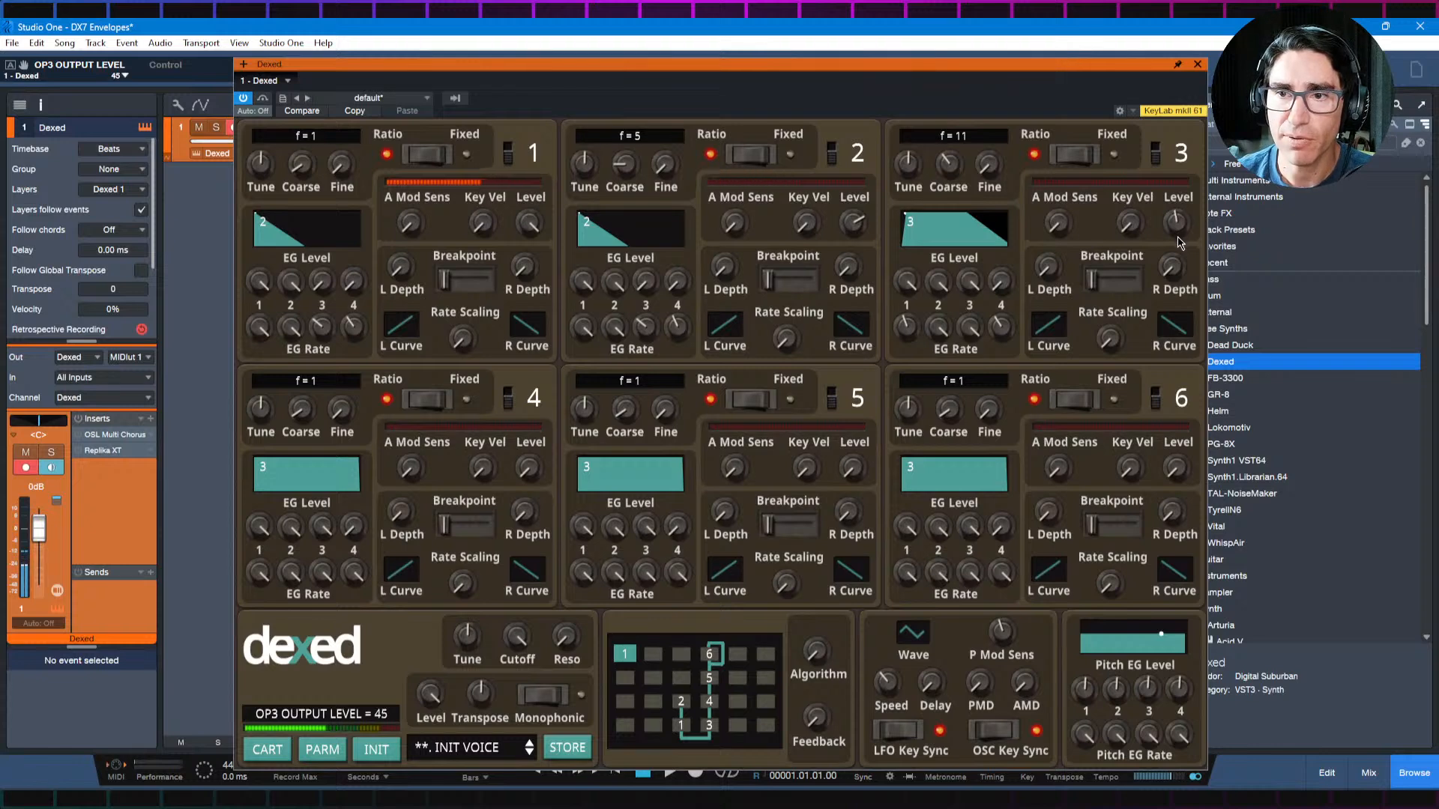